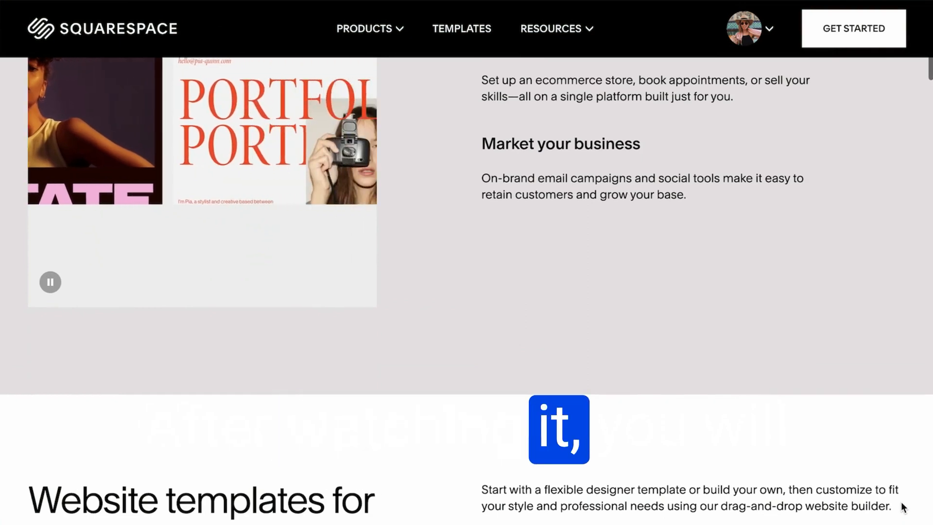
Look through the Squarespace homepage's product overview and website template categories.
{"action": "scroll", "coordinate": [901, 502], "scroll_direction": "down", "scroll_amount": 8}
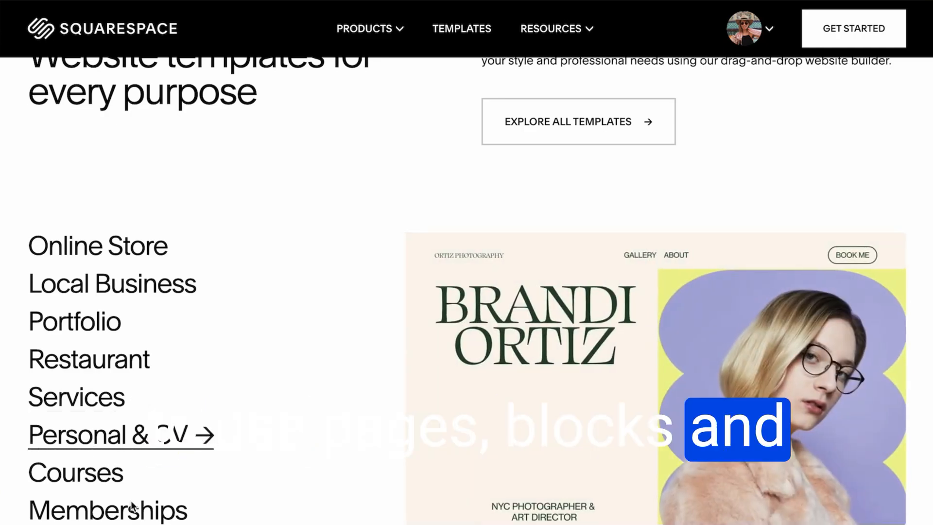
{"action": "scroll", "coordinate": [136, 508], "scroll_direction": "down", "scroll_amount": 10}
{"action": "scroll", "coordinate": [600, 477], "scroll_direction": "down", "scroll_amount": 15}
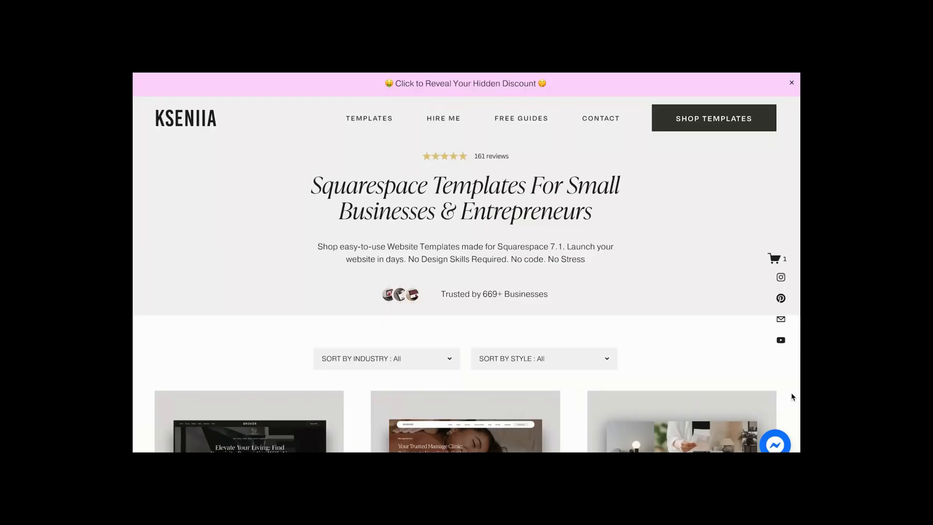
Browse the Squarespace 7.1 website templates offered in the designer's template shop.
{"action": "scroll", "coordinate": [780, 384], "scroll_direction": "down", "scroll_amount": 5}
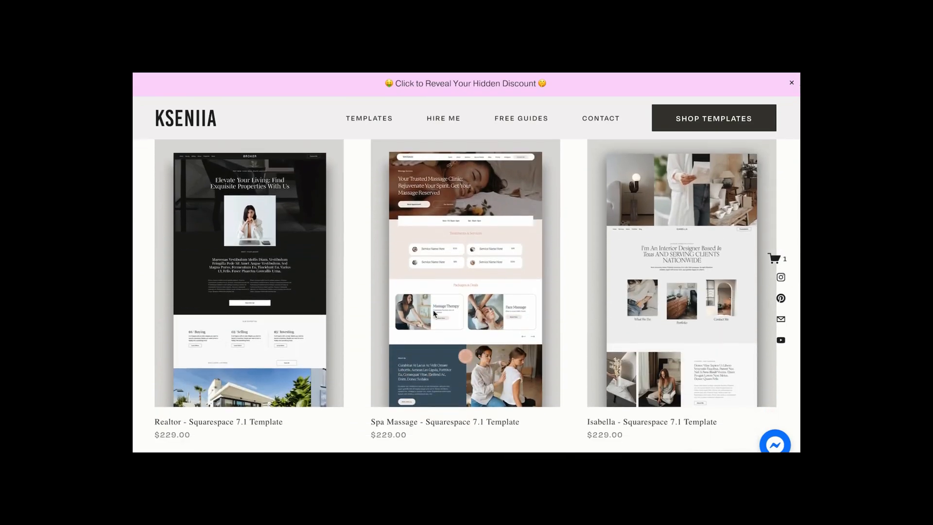
{"action": "scroll", "coordinate": [466, 272], "scroll_direction": "down", "scroll_amount": 5}
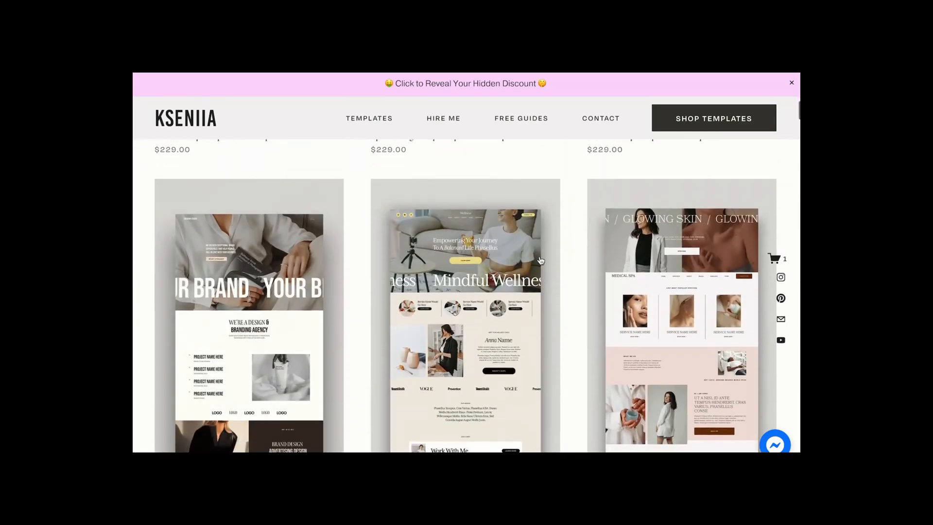
{"action": "scroll", "coordinate": [679, 281], "scroll_direction": "down", "scroll_amount": 7}
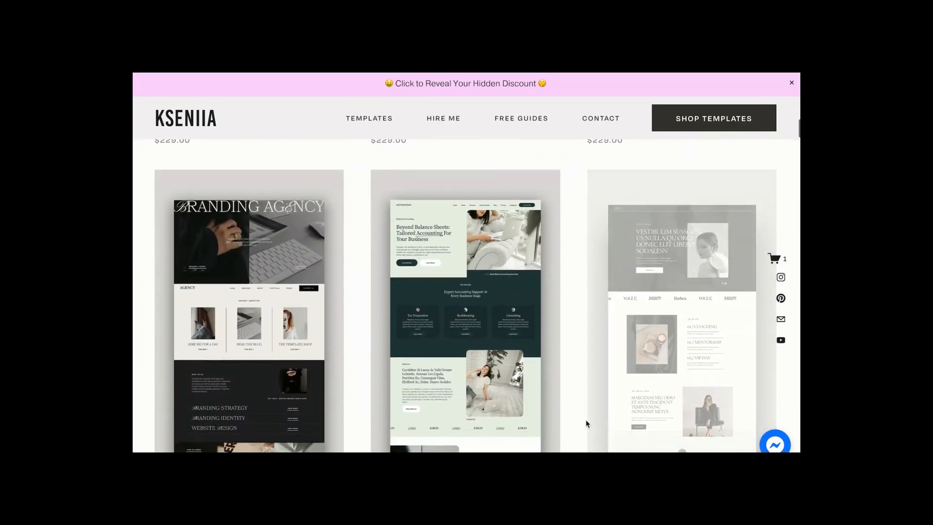
{"action": "scroll", "coordinate": [585, 424], "scroll_direction": "down", "scroll_amount": 6}
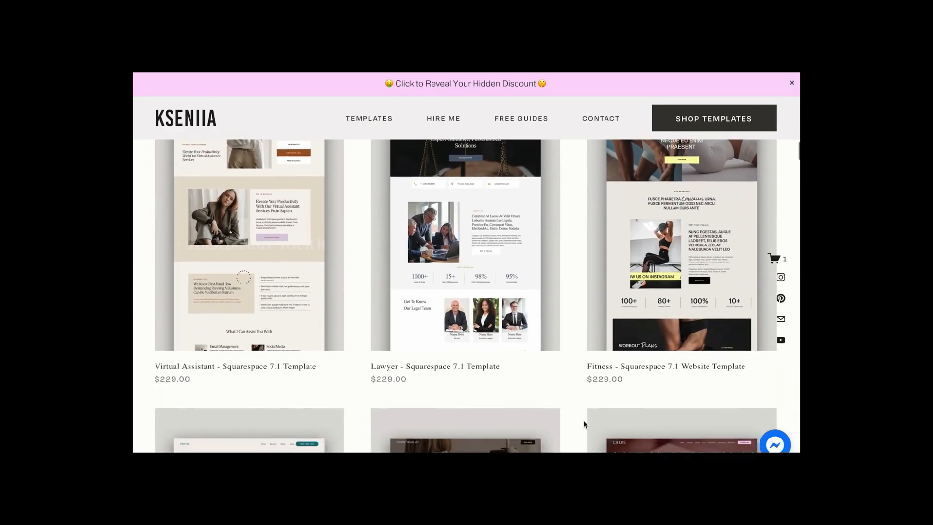
{"action": "scroll", "coordinate": [584, 424], "scroll_direction": "down", "scroll_amount": 12}
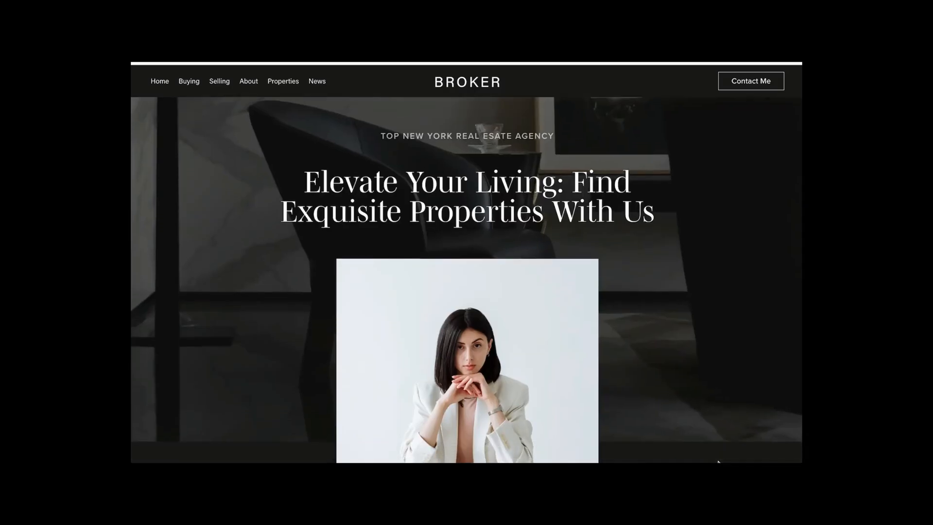
Examine the homepage layouts of the Broker and Isabella template demo sites.
{"action": "scroll", "coordinate": [719, 461], "scroll_direction": "down", "scroll_amount": 15}
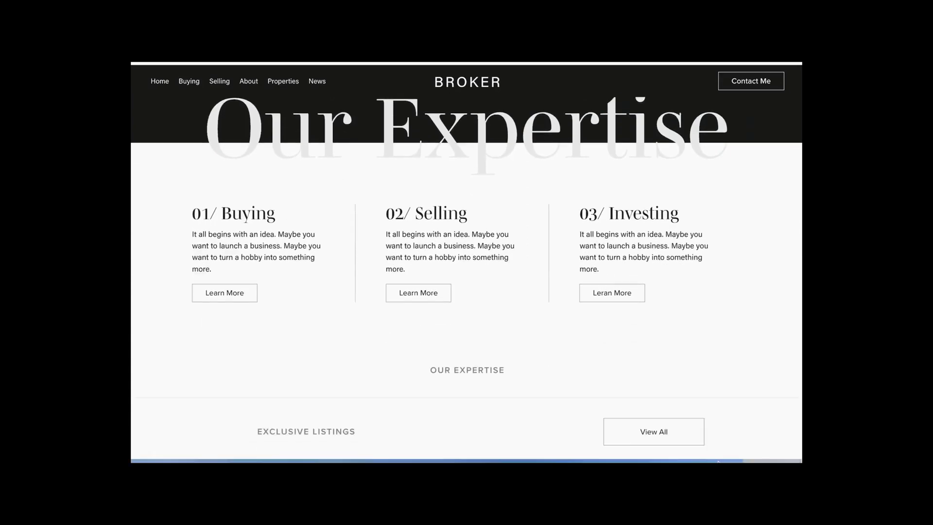
{"action": "scroll", "coordinate": [718, 461], "scroll_direction": "down", "scroll_amount": 10}
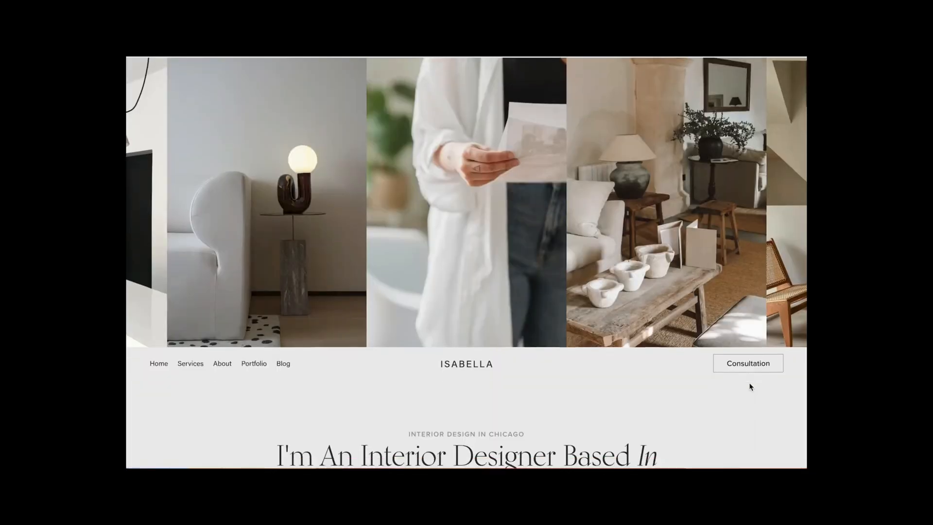
{"action": "scroll", "coordinate": [751, 386], "scroll_direction": "down", "scroll_amount": 5}
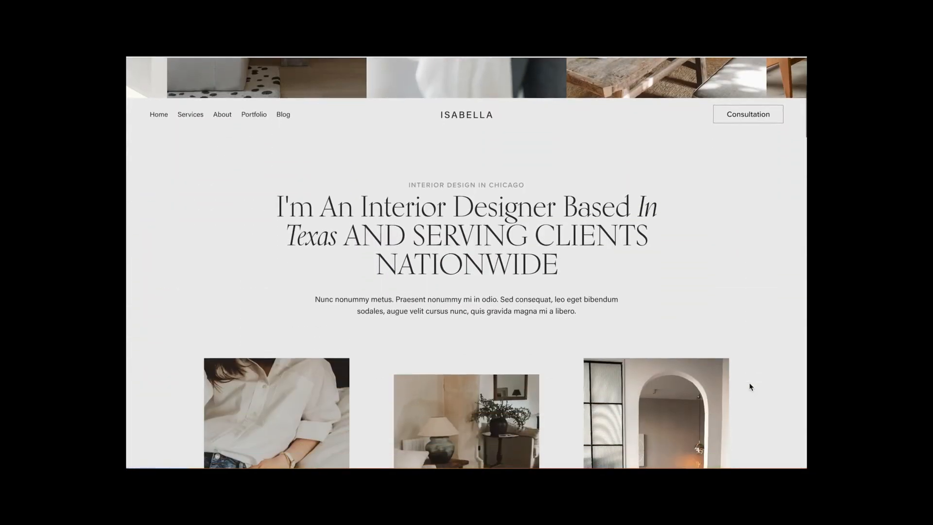
{"action": "scroll", "coordinate": [751, 386], "scroll_direction": "down", "scroll_amount": 20}
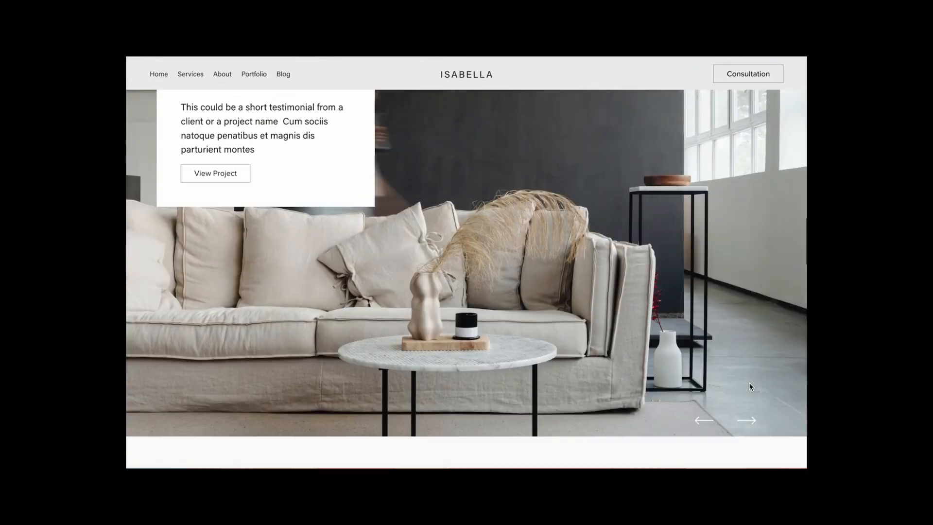
{"action": "scroll", "coordinate": [750, 386], "scroll_direction": "down", "scroll_amount": 2}
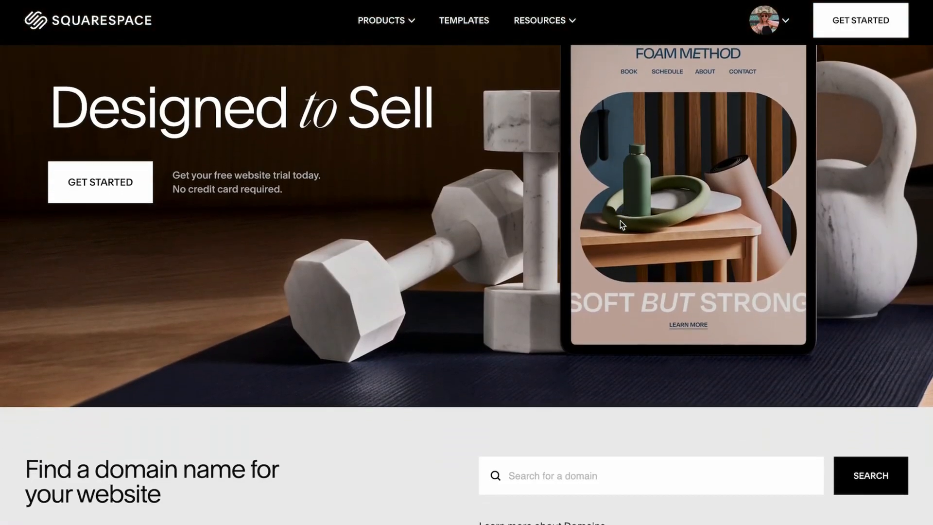
From the Squarespace homepage, open the Schedule Appointments product page and look through its scheduling tools.
{"action": "scroll", "coordinate": [621, 224], "scroll_direction": "down", "scroll_amount": 8}
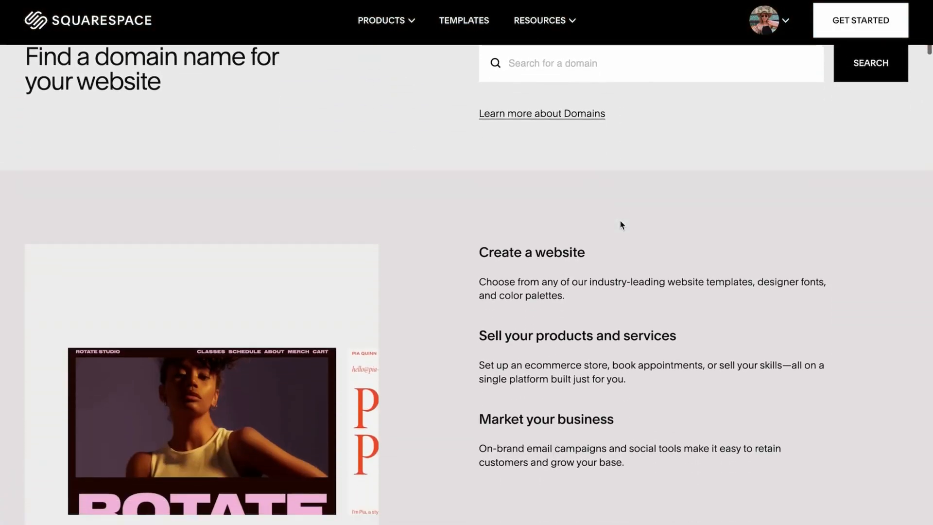
{"action": "scroll", "coordinate": [622, 225], "scroll_direction": "down", "scroll_amount": 1}
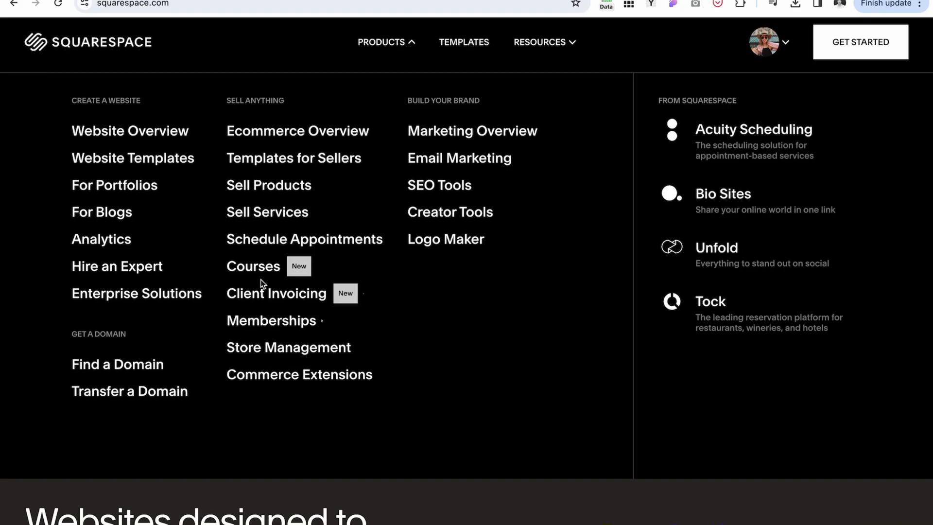
{"action": "left_click", "coordinate": [283, 238]}
{"action": "scroll", "coordinate": [616, 428], "scroll_direction": "down", "scroll_amount": 10}
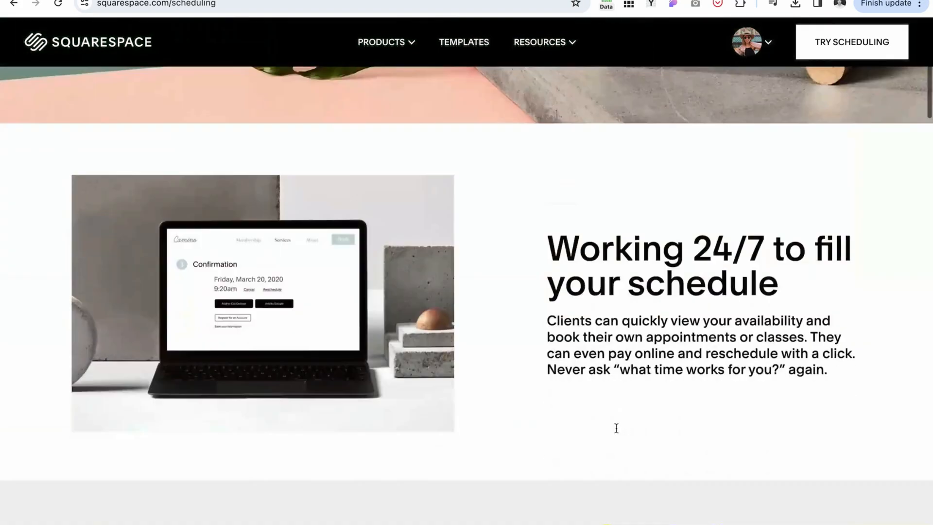
{"action": "scroll", "coordinate": [616, 428], "scroll_direction": "down", "scroll_amount": 15}
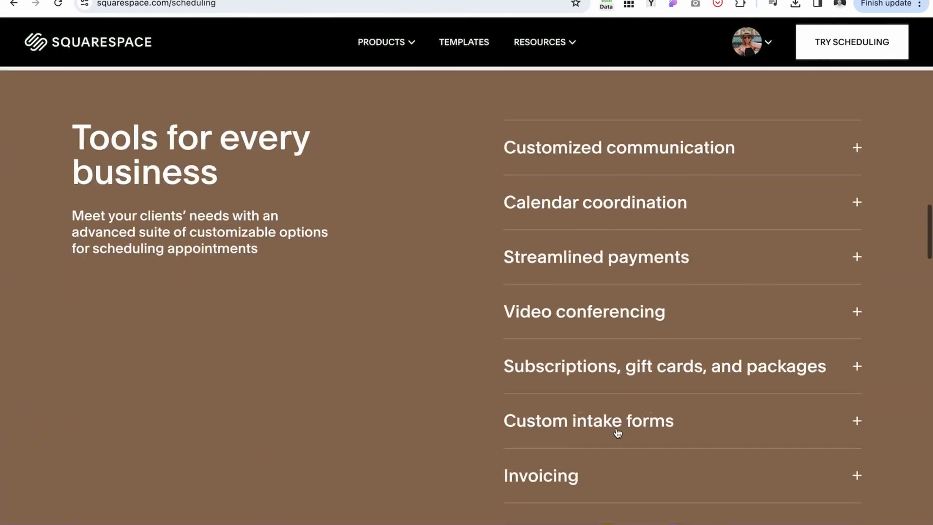
Open the Memberships product page and look through its membership site features.
{"action": "left_click", "coordinate": [402, 43]}
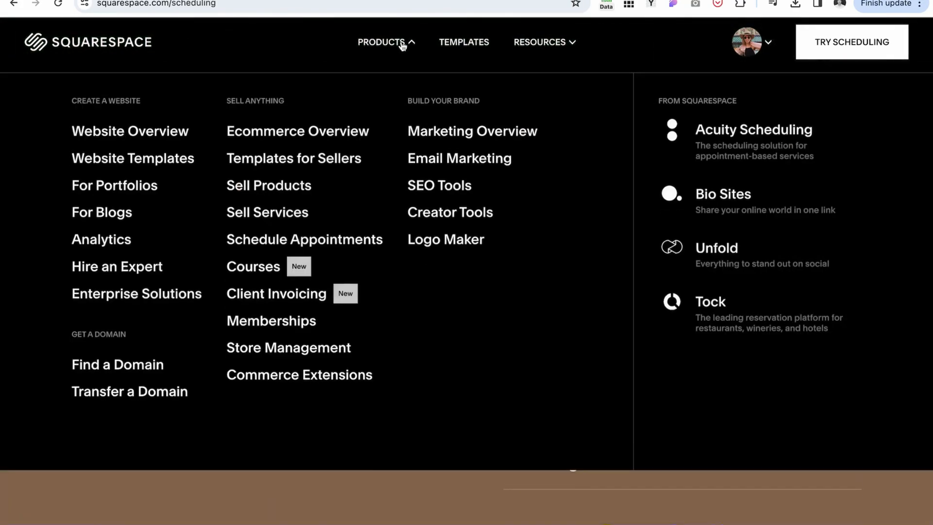
{"action": "left_click", "coordinate": [270, 319]}
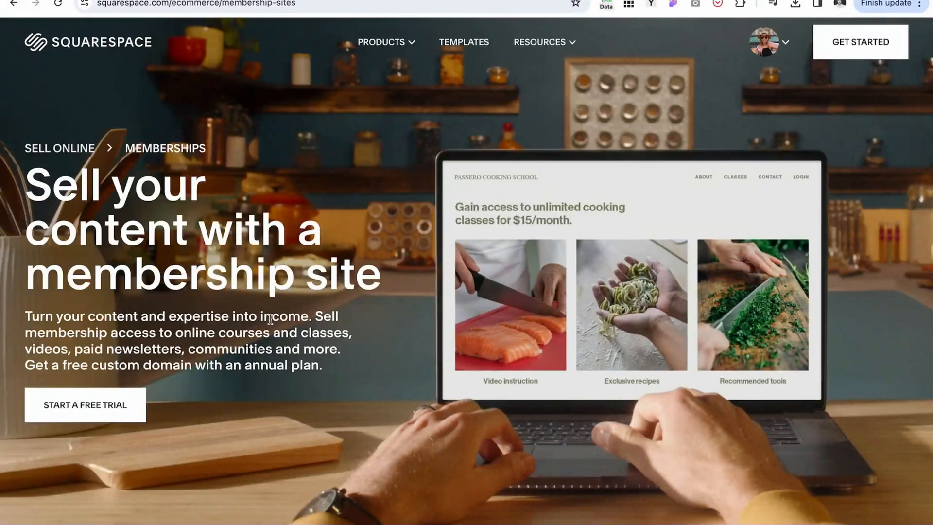
{"action": "scroll", "coordinate": [270, 320], "scroll_direction": "down", "scroll_amount": 20}
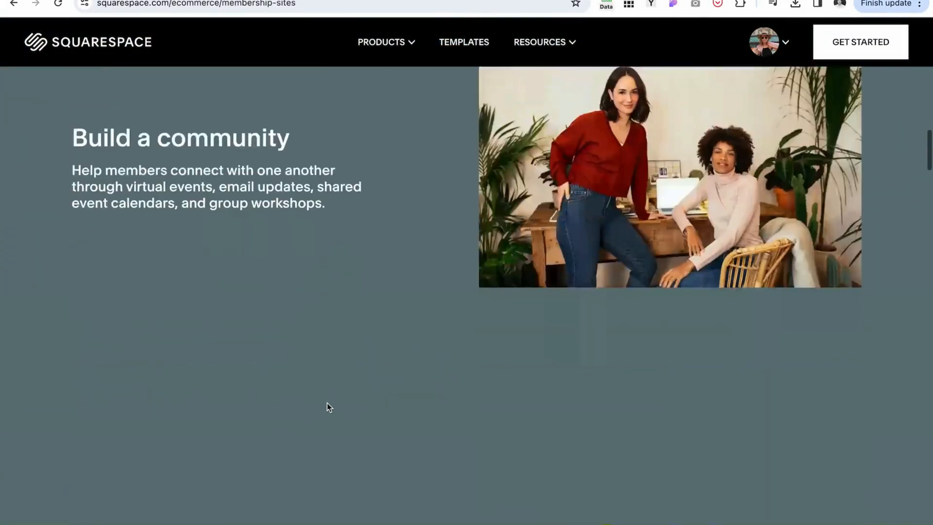
Open the Email Marketing product page and look through its email campaign and audience features.
{"action": "left_click", "coordinate": [386, 43]}
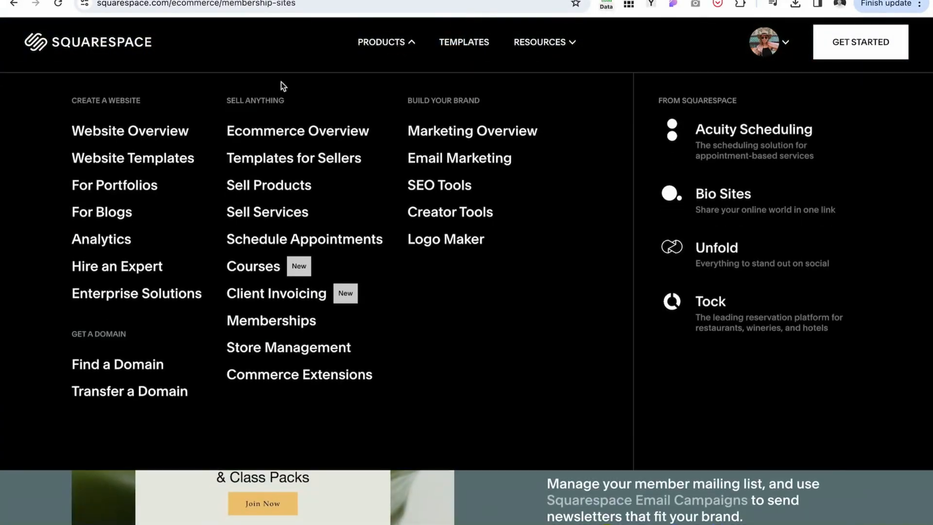
{"action": "left_click", "coordinate": [448, 167]}
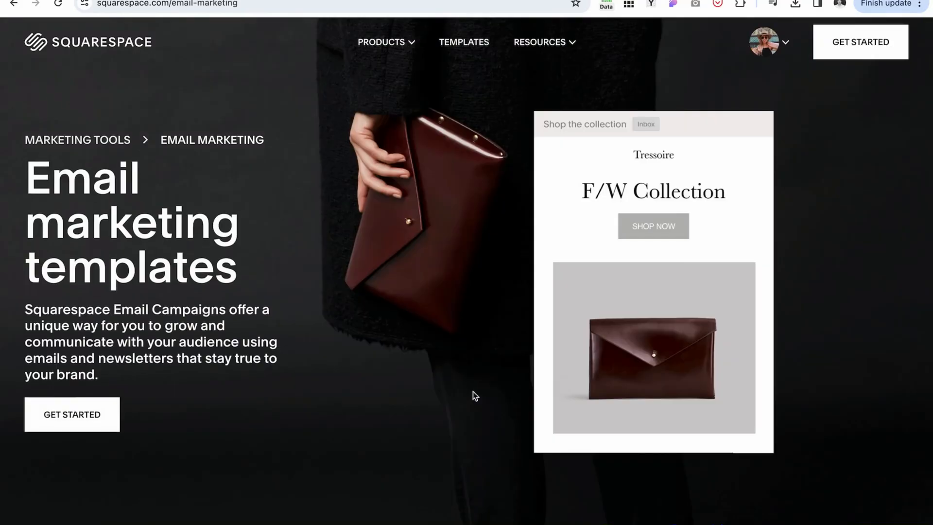
{"action": "scroll", "coordinate": [485, 433], "scroll_direction": "down", "scroll_amount": 10}
{"action": "scroll", "coordinate": [486, 432], "scroll_direction": "down", "scroll_amount": 15}
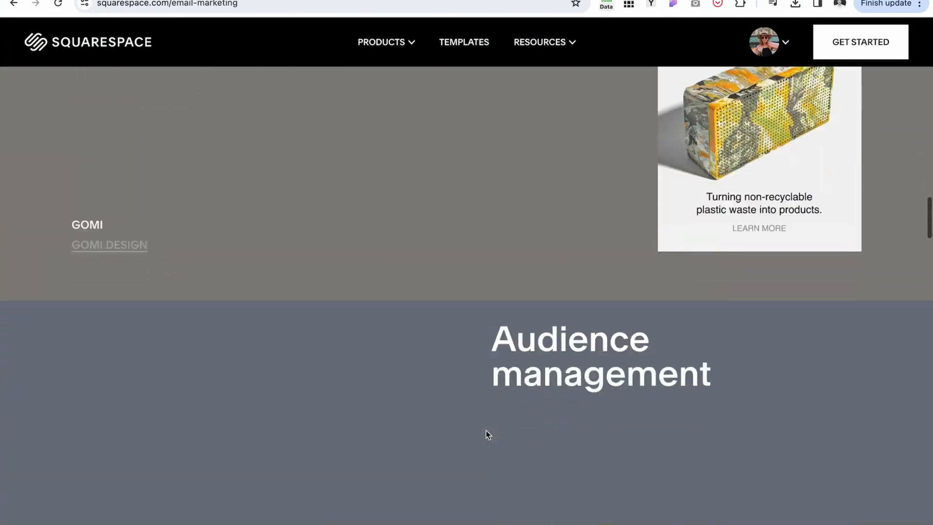
{"action": "left_click", "coordinate": [406, 43]}
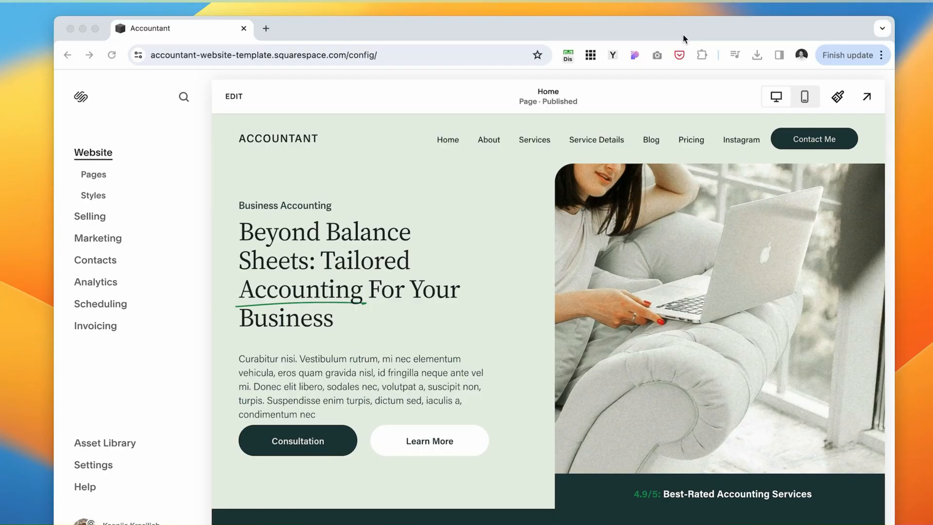
Look over the Accountant site's Home page preview and open the site's Pages section.
{"action": "scroll", "coordinate": [474, 414], "scroll_direction": "down", "scroll_amount": 5}
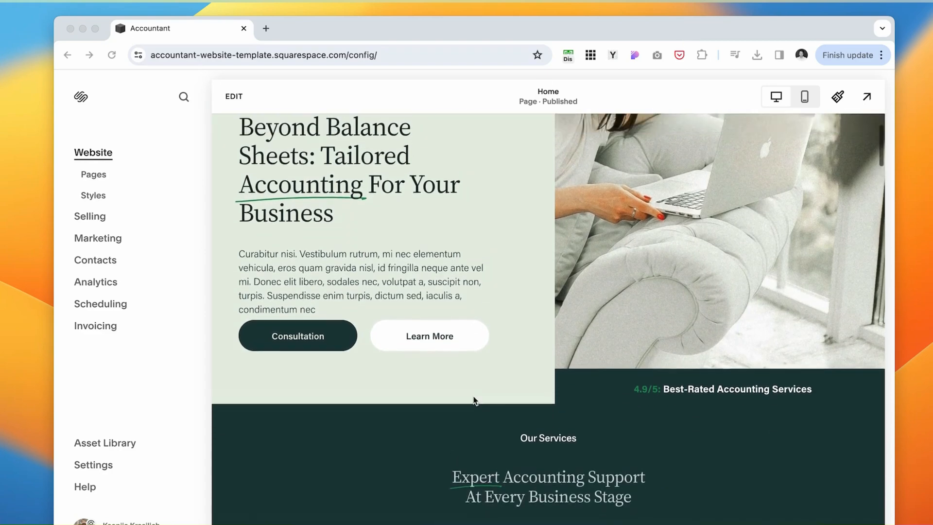
{"action": "scroll", "coordinate": [478, 389], "scroll_direction": "up", "scroll_amount": 5}
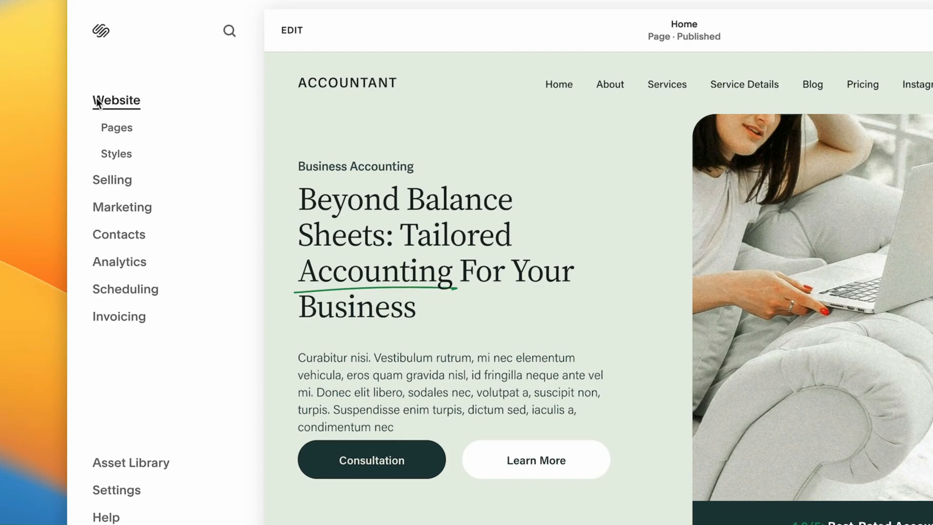
{"action": "left_click", "coordinate": [129, 131]}
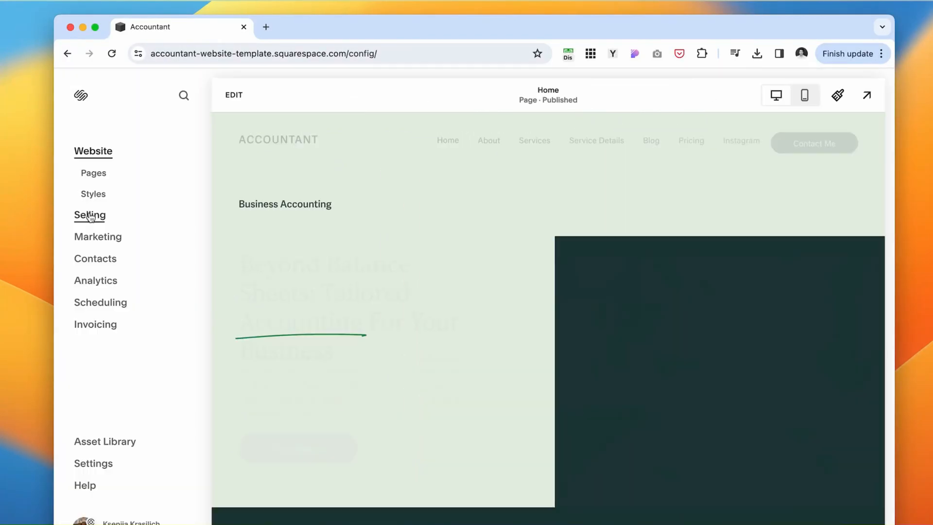
View the Selling, Marketing, Contacts and Analytics sections of the Accountant site's dashboard one after another.
{"action": "left_click", "coordinate": [90, 216]}
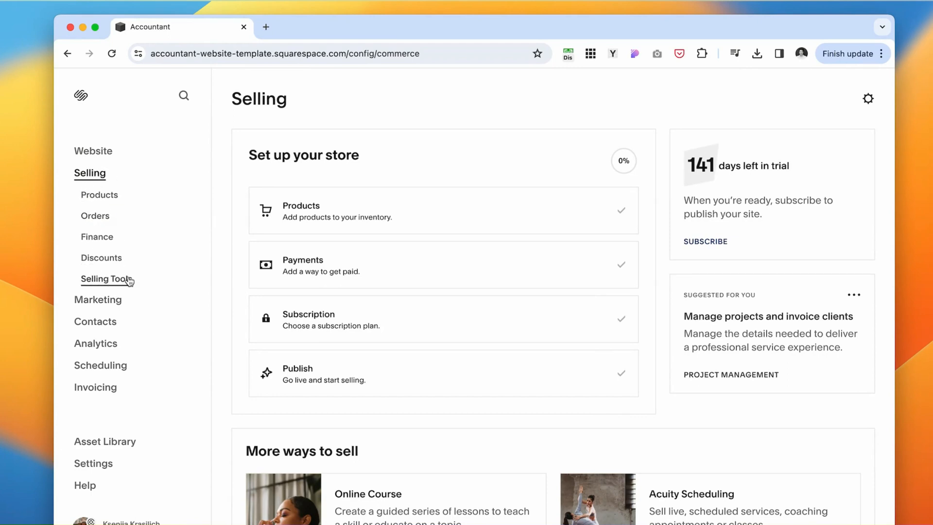
{"action": "left_click", "coordinate": [76, 303]}
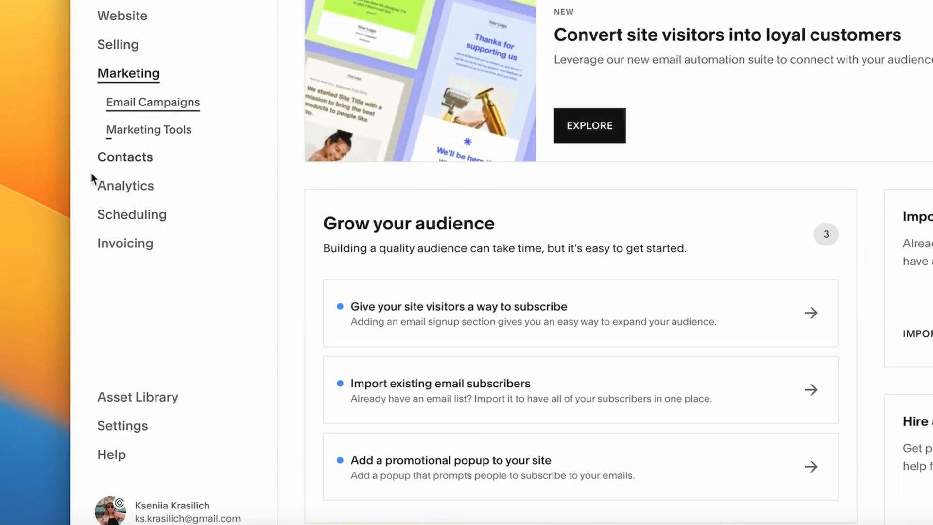
{"action": "left_click", "coordinate": [127, 158]}
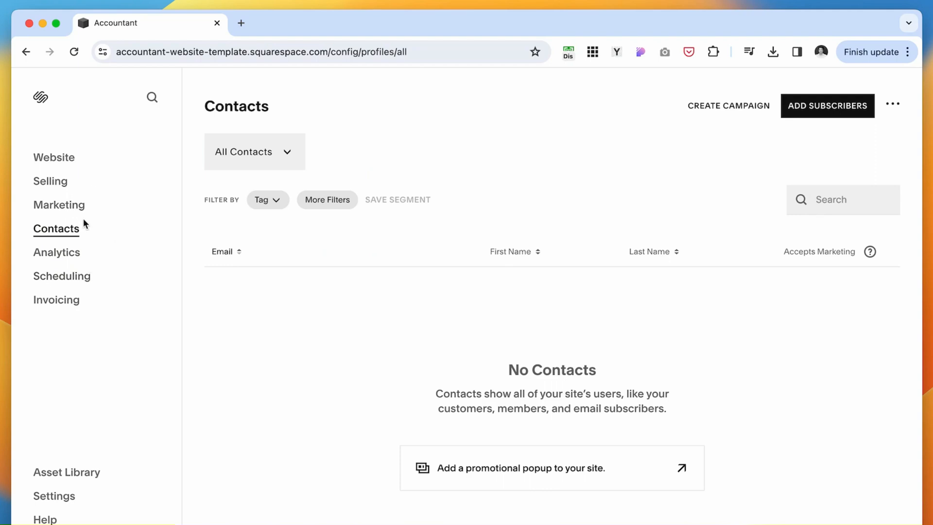
{"action": "left_click", "coordinate": [73, 253]}
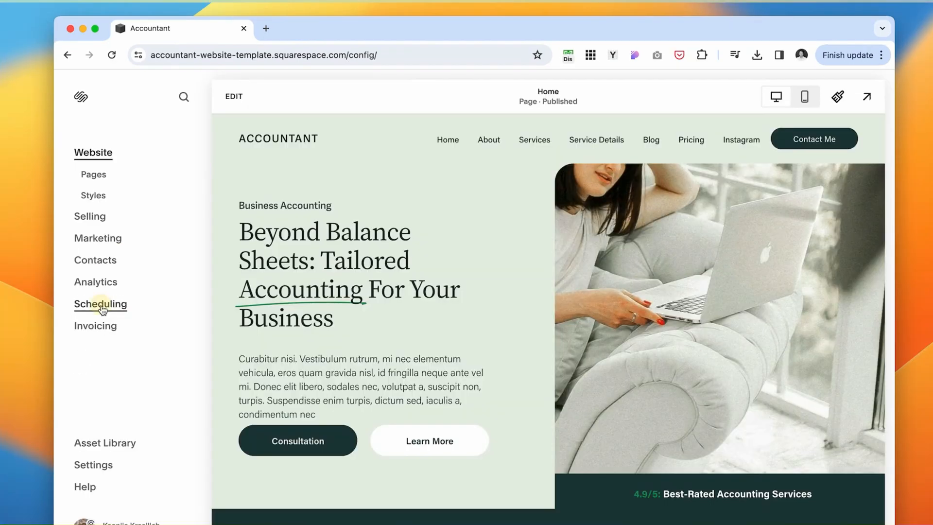
Open Scheduling, look over the scheduling page tasks and view the appointment Calendar.
{"action": "left_click", "coordinate": [101, 307]}
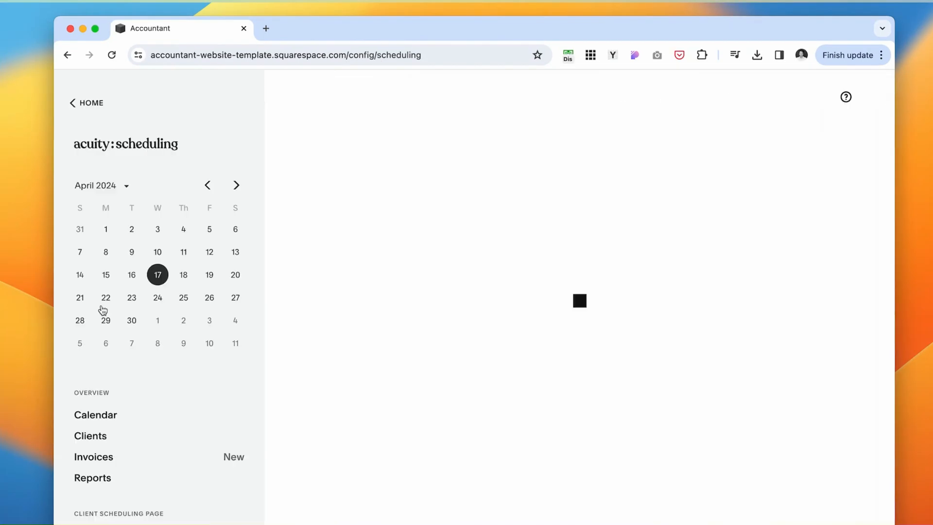
{"action": "scroll", "coordinate": [490, 413], "scroll_direction": "down", "scroll_amount": 1}
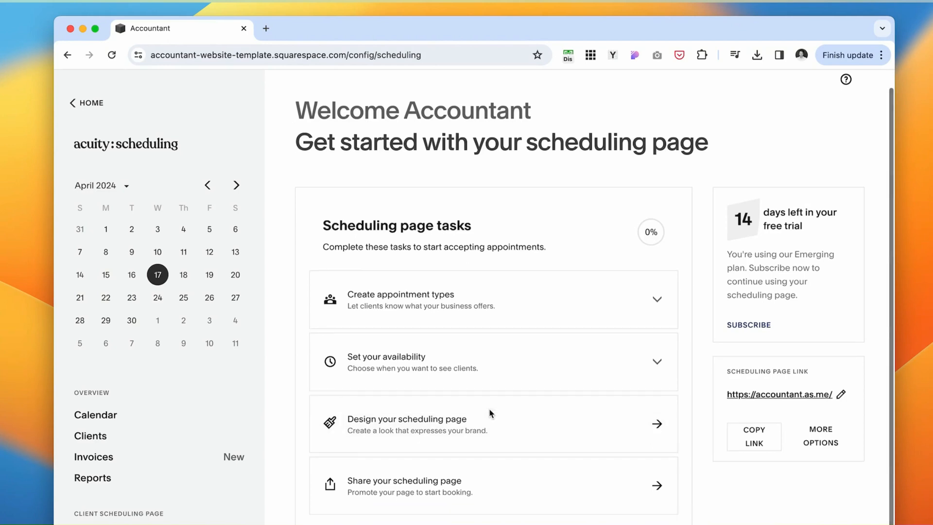
{"action": "scroll", "coordinate": [491, 413], "scroll_direction": "up", "scroll_amount": 1}
{"action": "left_click", "coordinate": [111, 416]}
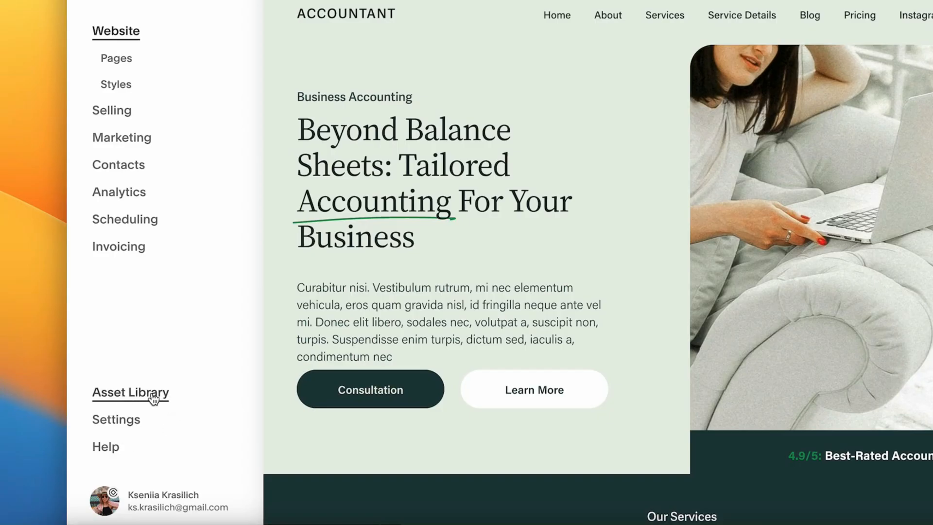
Open the site's Asset Library and look through its stored files.
{"action": "left_click", "coordinate": [153, 399]}
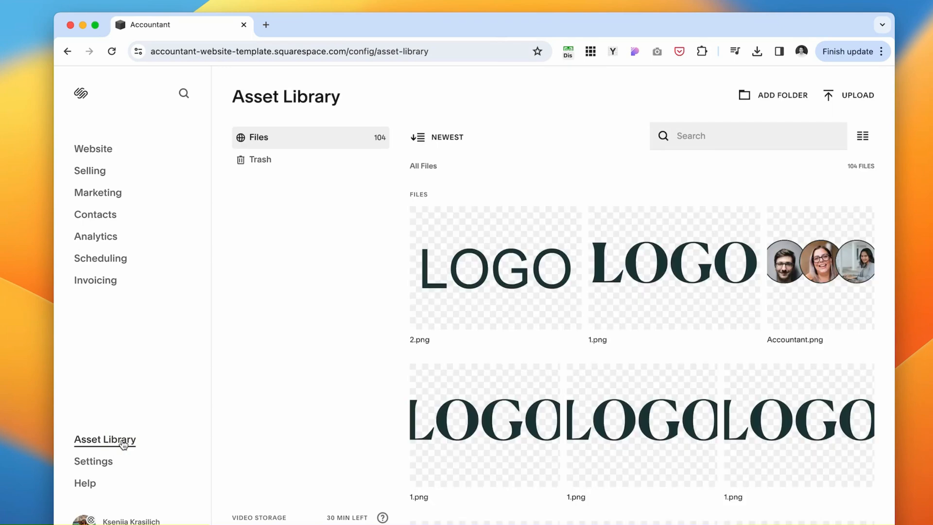
{"action": "scroll", "coordinate": [437, 231], "scroll_direction": "down", "scroll_amount": 3}
{"action": "scroll", "coordinate": [438, 232], "scroll_direction": "up", "scroll_amount": 3}
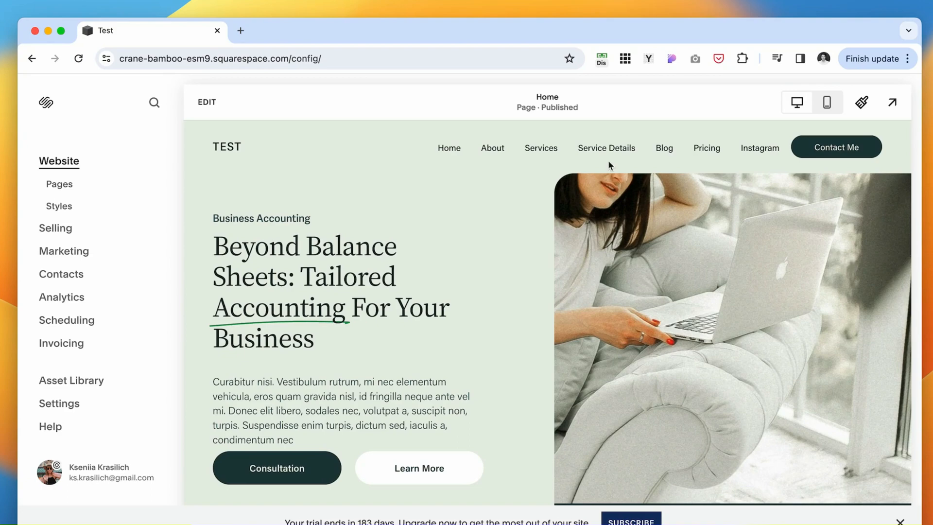
Look over the Test site's Home page preview, from the hero section down to the service cards.
{"action": "scroll", "coordinate": [327, 216], "scroll_direction": "down", "scroll_amount": 10}
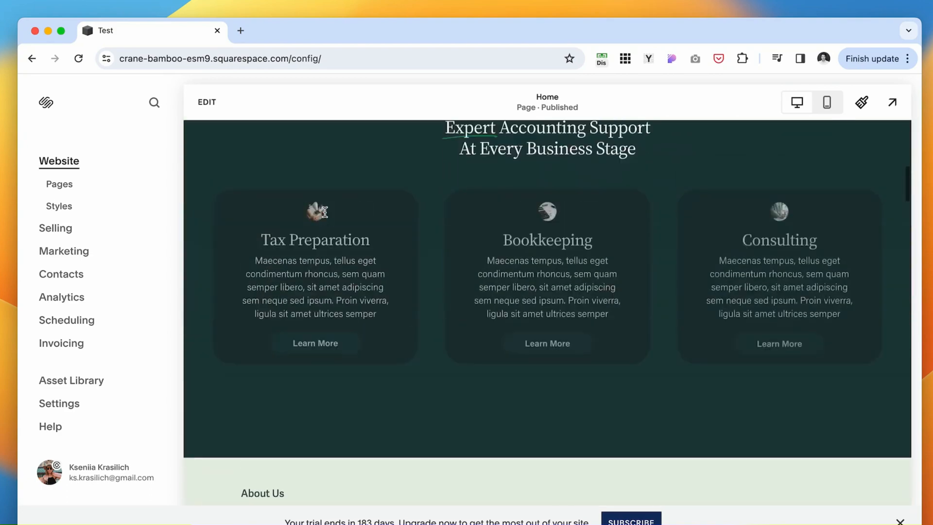
{"action": "scroll", "coordinate": [327, 217], "scroll_direction": "up", "scroll_amount": 10}
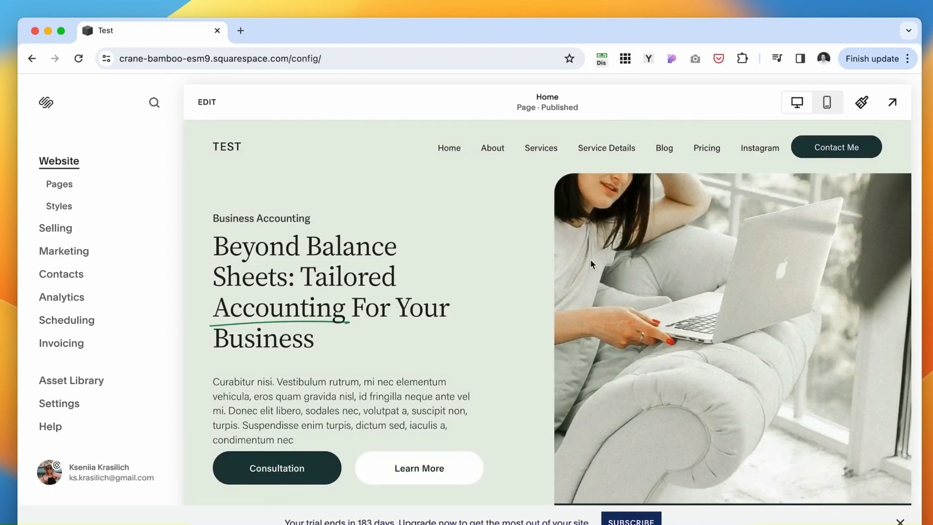
{"action": "scroll", "coordinate": [591, 263], "scroll_direction": "down", "scroll_amount": 1}
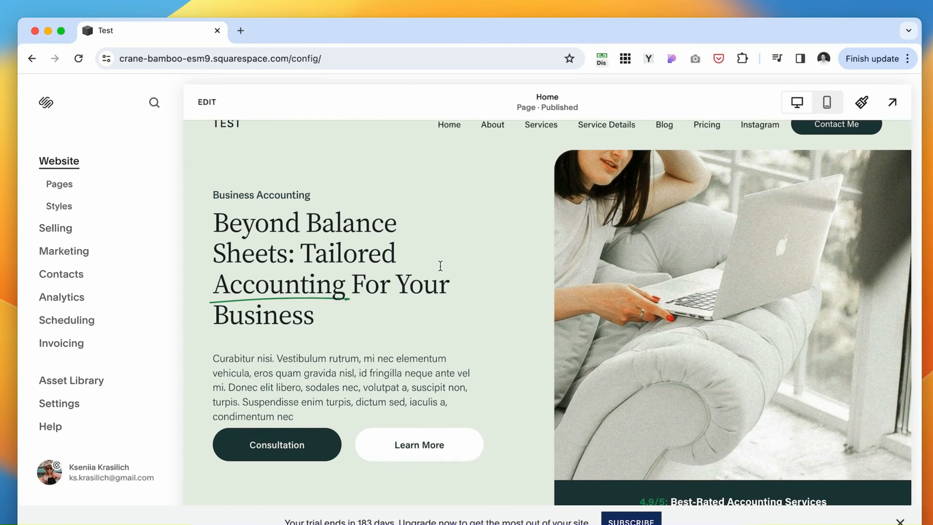
{"action": "scroll", "coordinate": [441, 266], "scroll_direction": "up", "scroll_amount": 1}
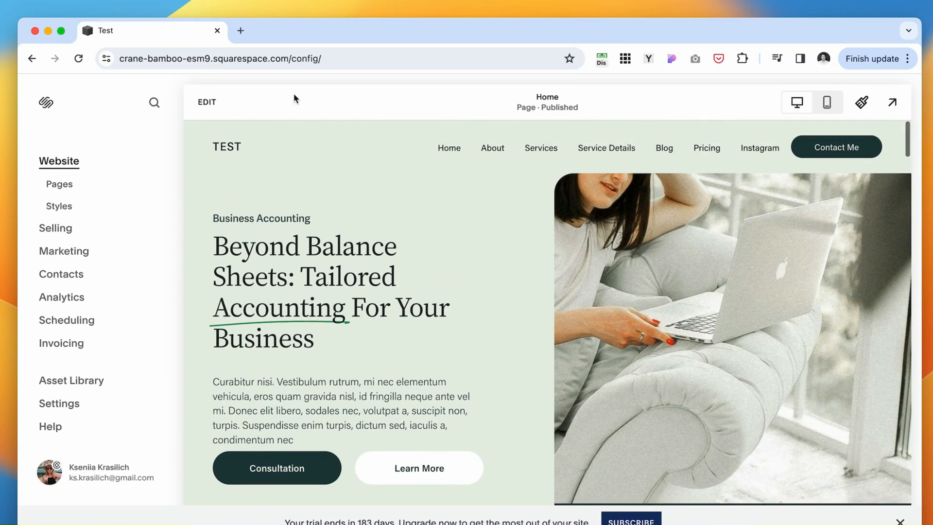
Open the Home page for editing, select the hero image of the woman with the laptop, and exit the editor.
{"action": "left_click", "coordinate": [204, 104]}
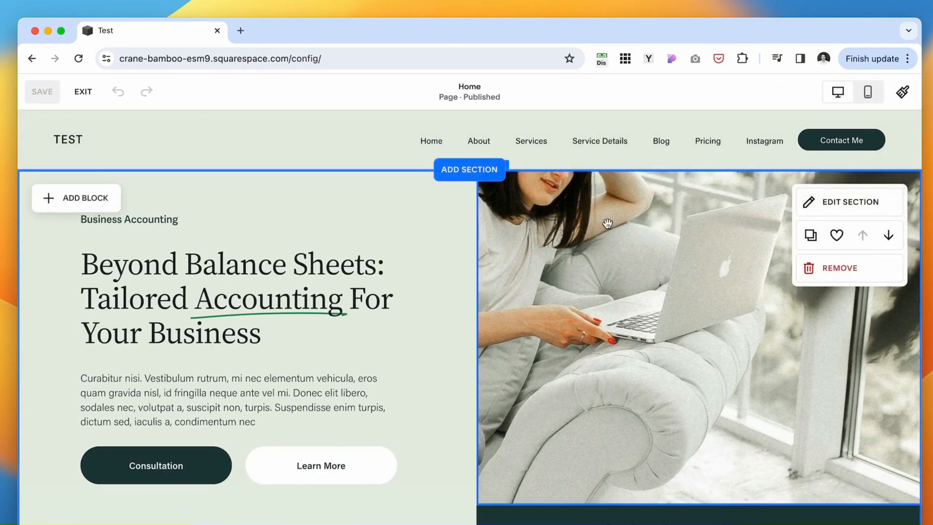
{"action": "left_click", "coordinate": [564, 215]}
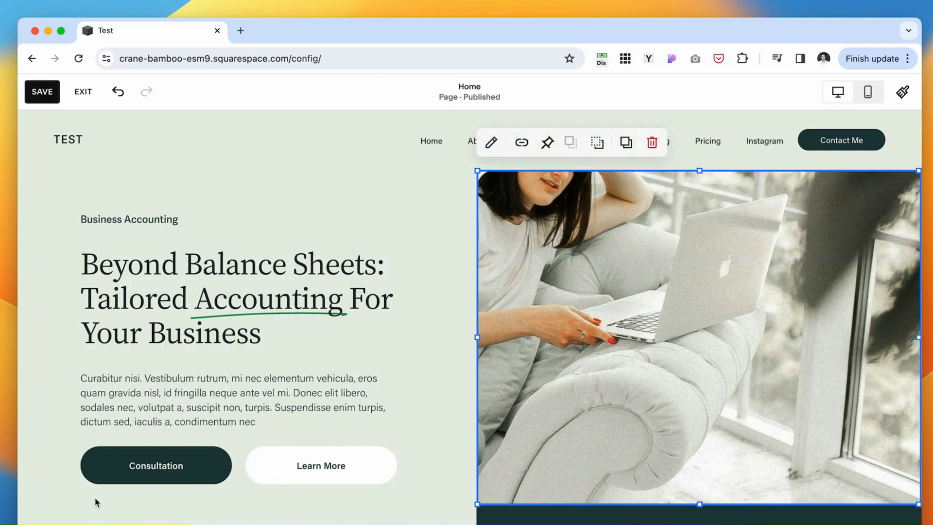
{"action": "scroll", "coordinate": [189, 305], "scroll_direction": "down", "scroll_amount": 4}
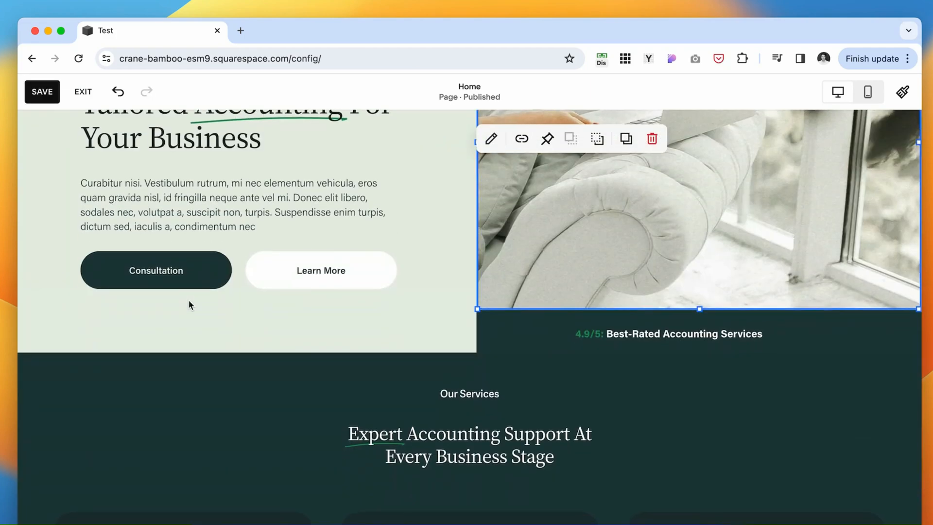
{"action": "scroll", "coordinate": [188, 300], "scroll_direction": "up", "scroll_amount": 4}
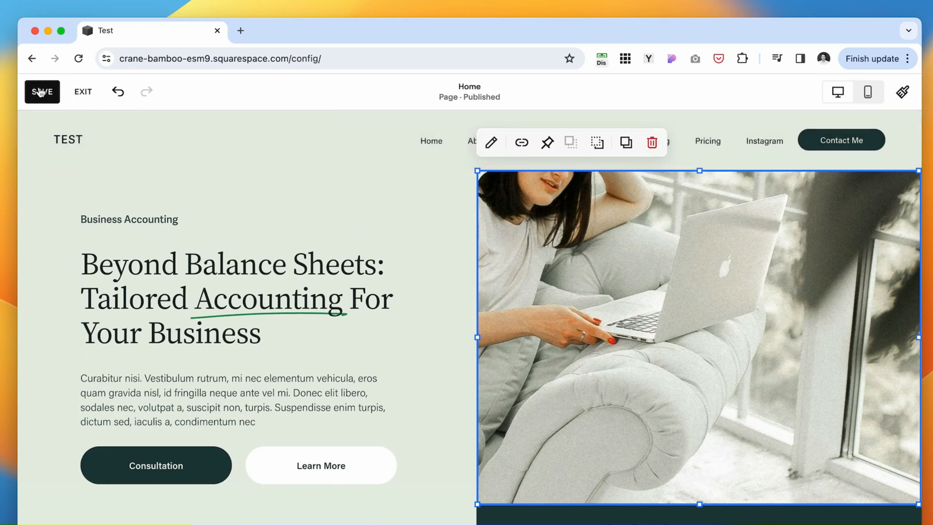
{"action": "left_click", "coordinate": [82, 94]}
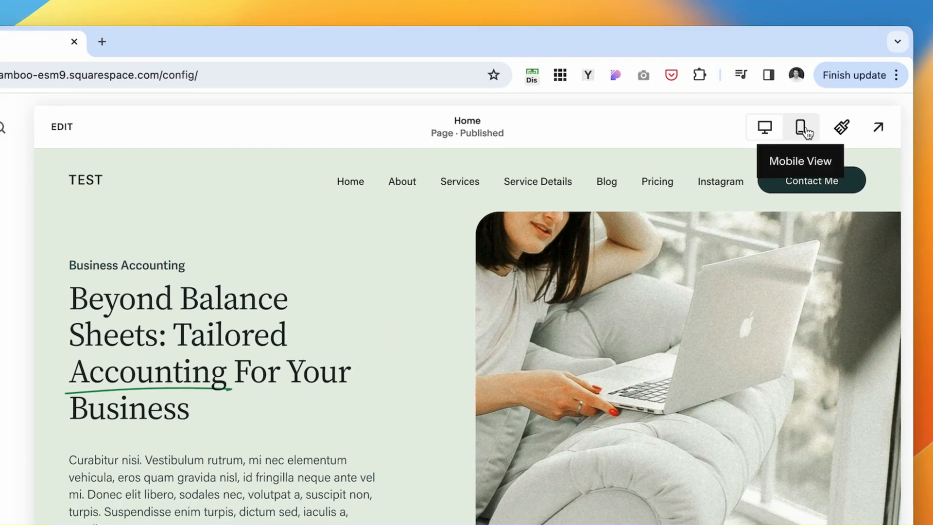
Preview the Home page in mobile view and look through its sections down to About Us.
{"action": "left_click", "coordinate": [804, 129]}
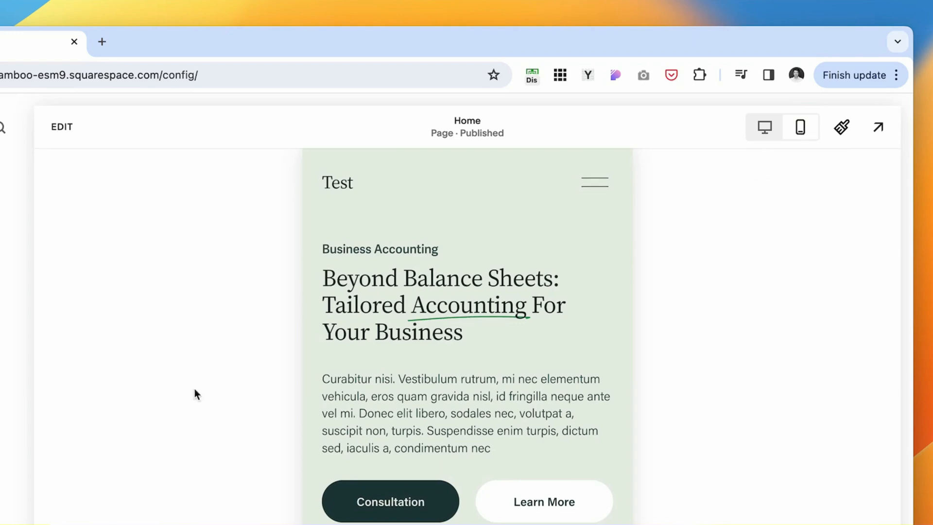
{"action": "scroll", "coordinate": [460, 403], "scroll_direction": "down", "scroll_amount": 5}
{"action": "scroll", "coordinate": [460, 403], "scroll_direction": "down", "scroll_amount": 15}
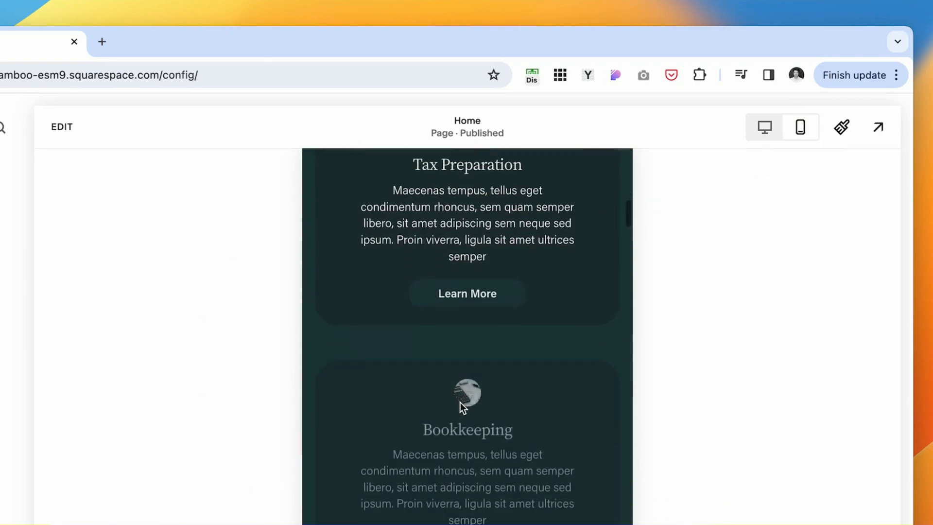
{"action": "scroll", "coordinate": [459, 403], "scroll_direction": "down", "scroll_amount": 10}
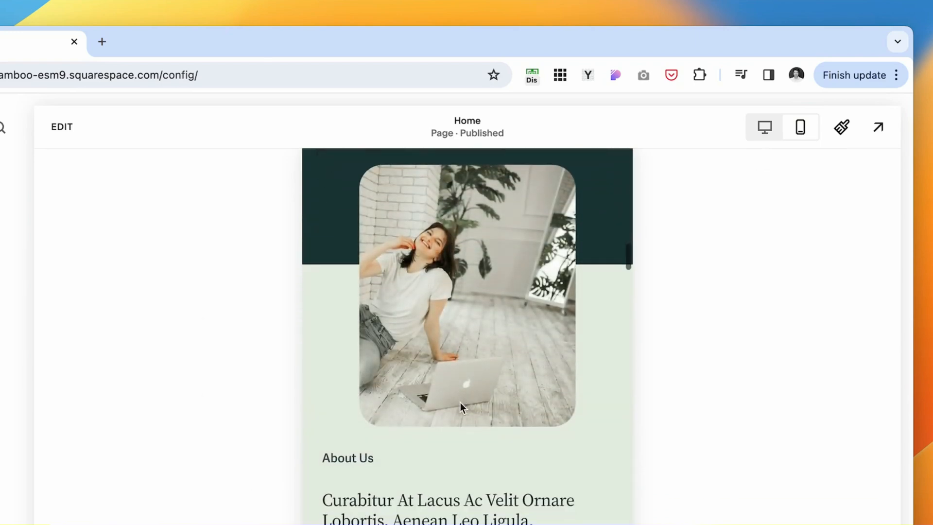
Open the Home page's mobile layout for editing, look it over, and return to the desktop preview.
{"action": "left_click", "coordinate": [61, 126]}
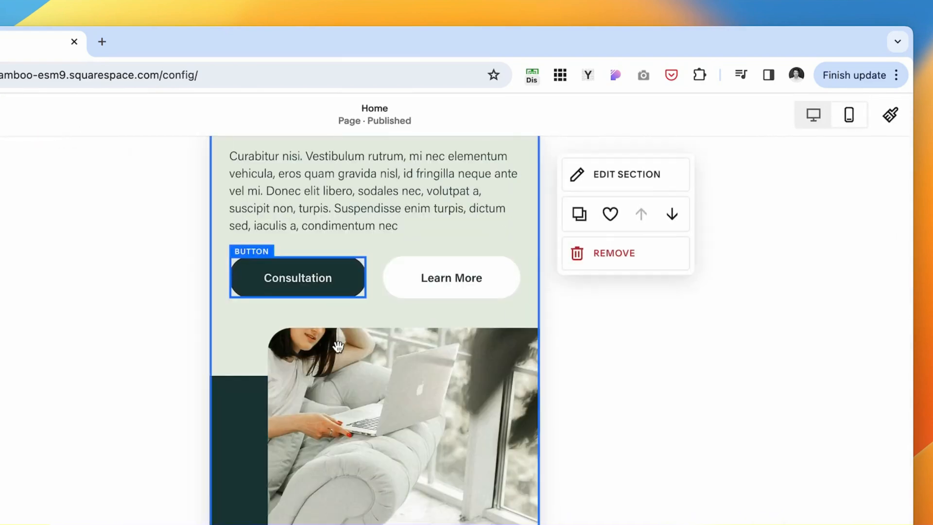
{"action": "scroll", "coordinate": [415, 406], "scroll_direction": "up", "scroll_amount": 5}
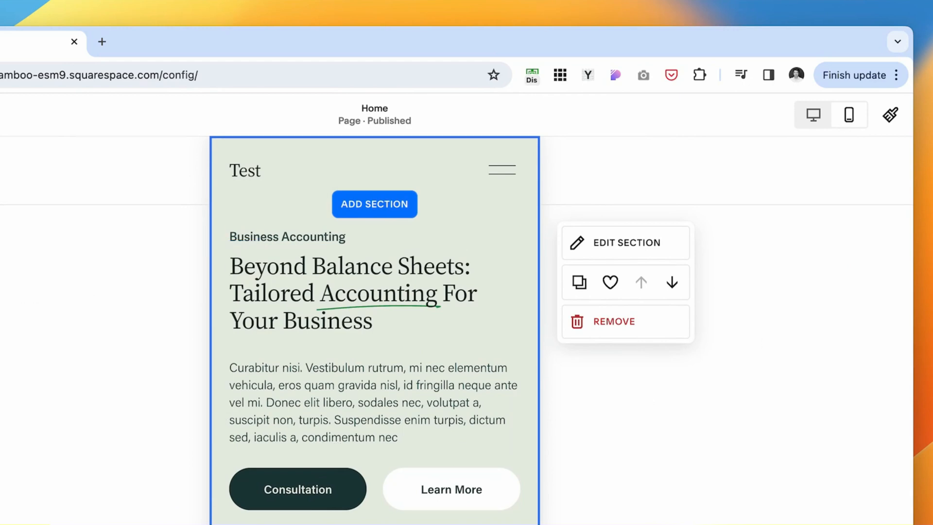
{"action": "left_click", "coordinate": [759, 129]}
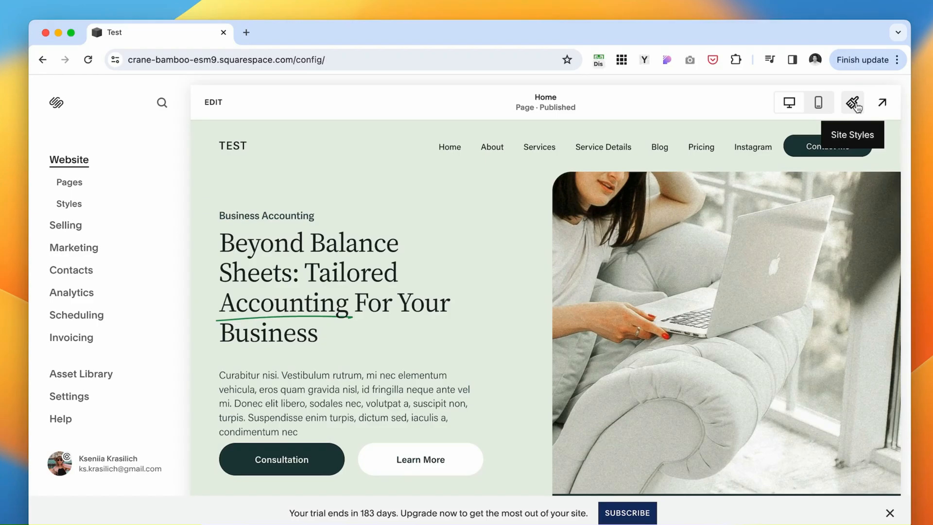
Open Site Styles, look through the fonts, colors, buttons, forms and other style options, and return to the Home page preview.
{"action": "left_click", "coordinate": [855, 104]}
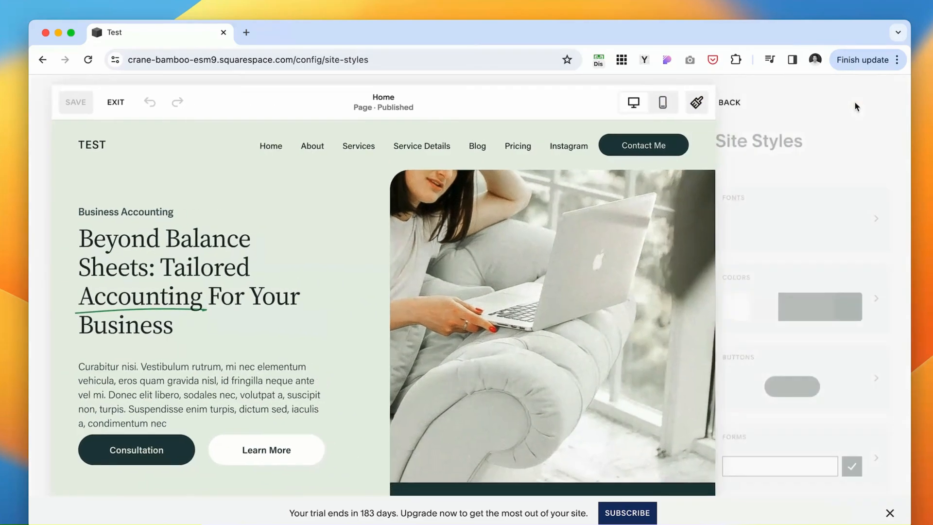
{"action": "scroll", "coordinate": [778, 340], "scroll_direction": "down", "scroll_amount": 3}
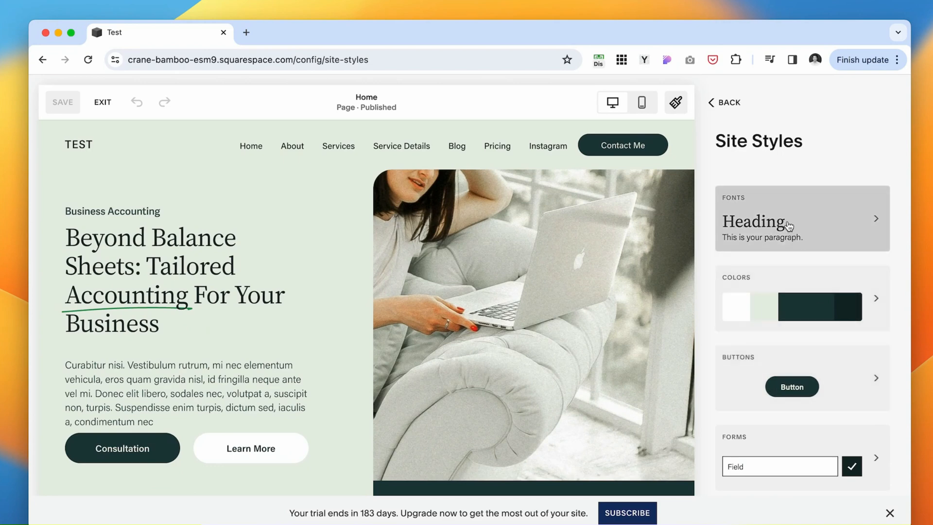
{"action": "scroll", "coordinate": [775, 437], "scroll_direction": "down", "scroll_amount": 2}
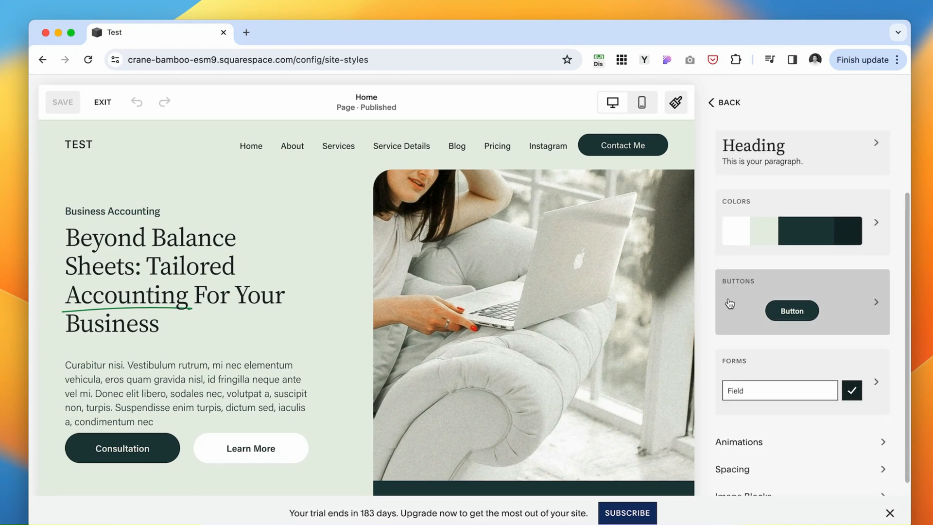
{"action": "scroll", "coordinate": [758, 377], "scroll_direction": "down", "scroll_amount": 1}
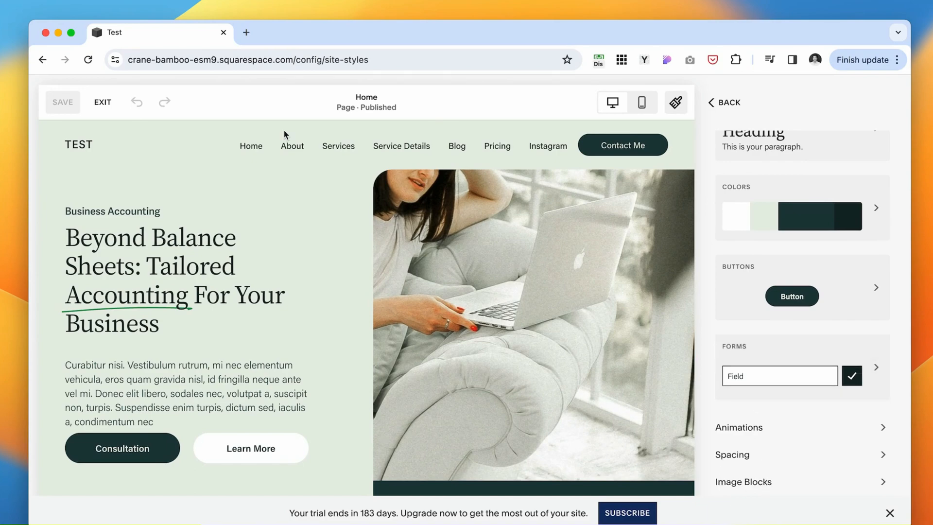
{"action": "left_click", "coordinate": [103, 102]}
{"action": "left_click", "coordinate": [44, 104]}
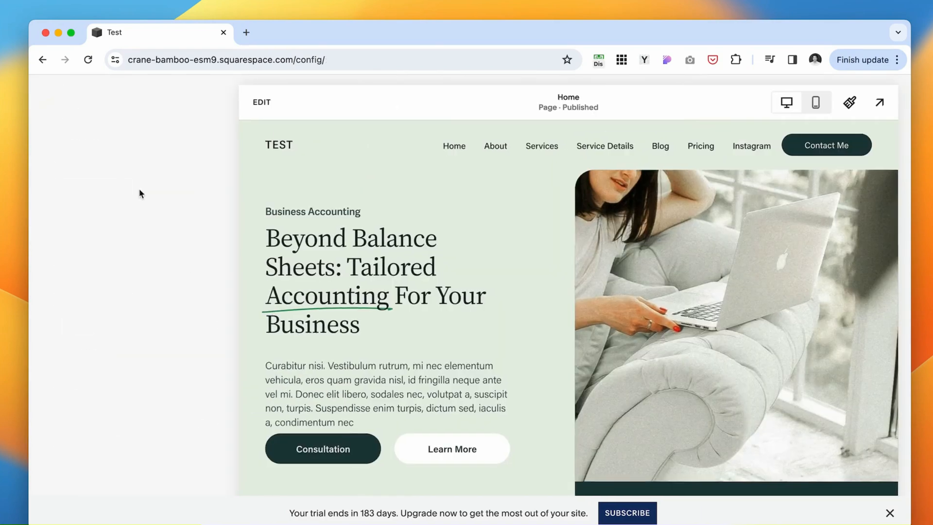
{"action": "left_click", "coordinate": [70, 204]}
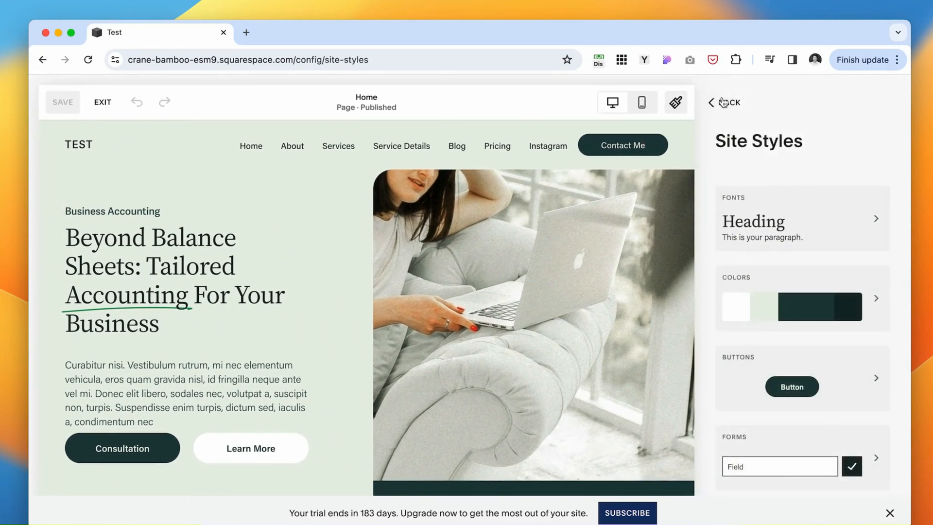
{"action": "left_click", "coordinate": [104, 102]}
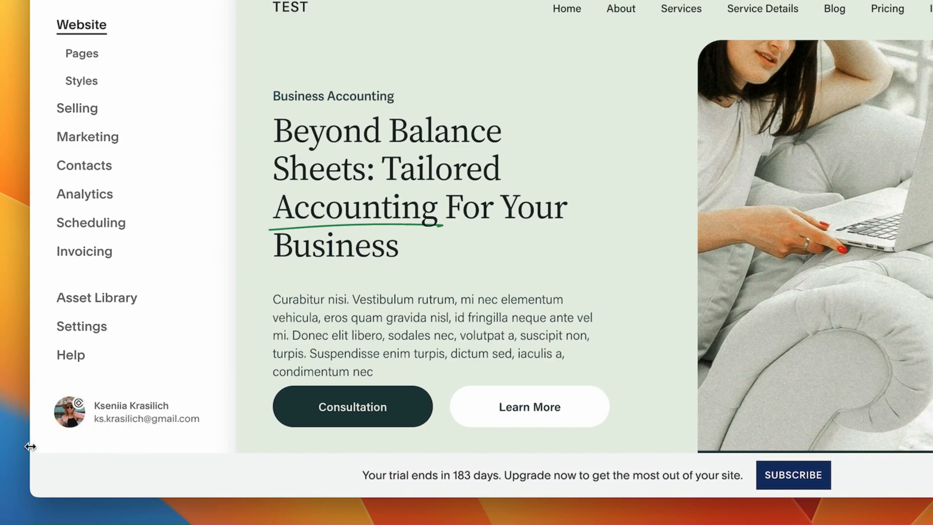
Go to the account dashboard, look through all projects, and open the Test site.
{"action": "left_click", "coordinate": [68, 415]}
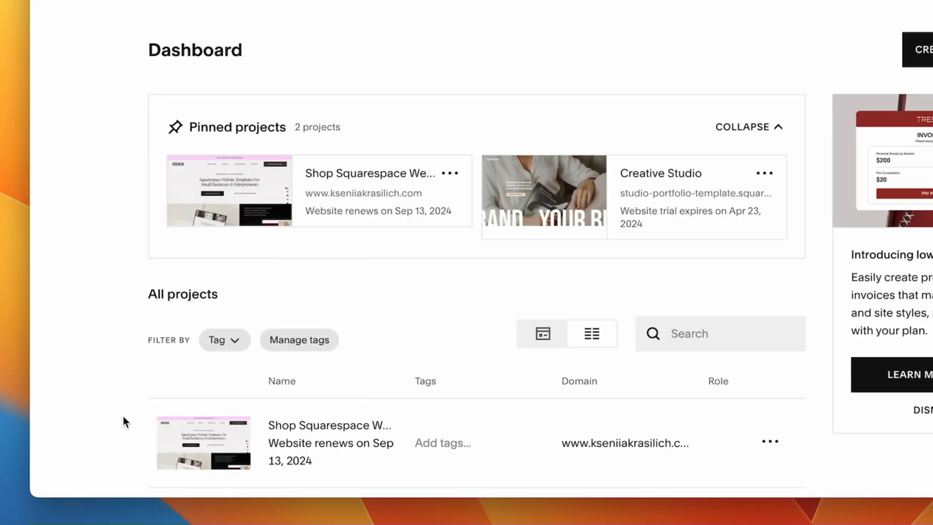
{"action": "scroll", "coordinate": [288, 345], "scroll_direction": "down", "scroll_amount": 3}
{"action": "scroll", "coordinate": [289, 350], "scroll_direction": "down", "scroll_amount": 4}
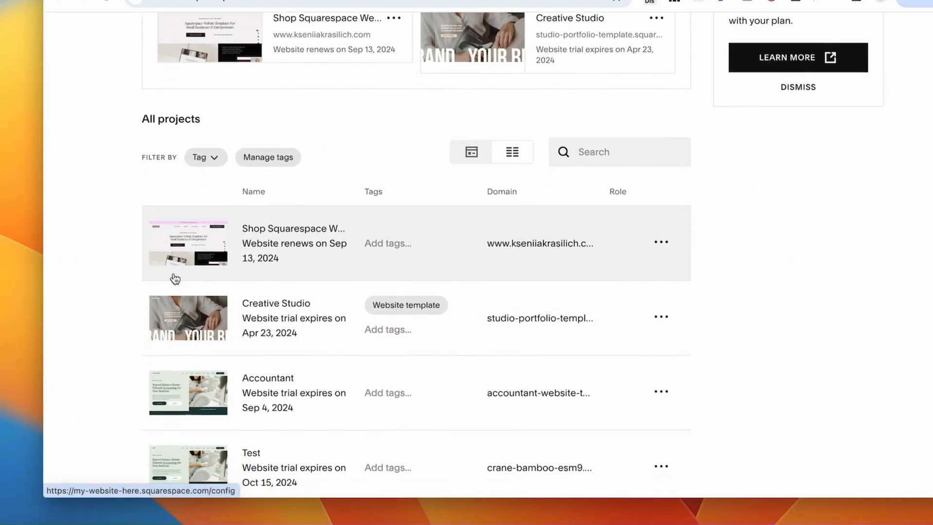
{"action": "scroll", "coordinate": [195, 252], "scroll_direction": "up", "scroll_amount": 2}
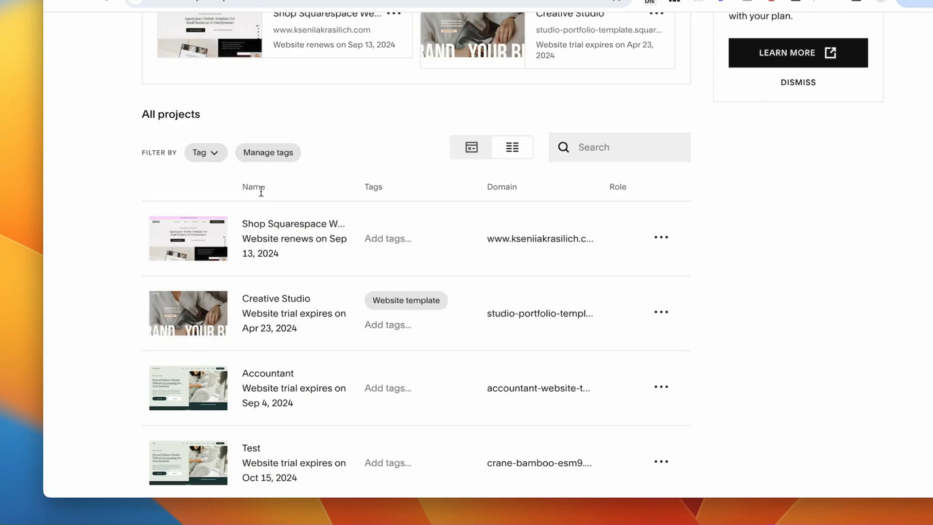
{"action": "scroll", "coordinate": [293, 199], "scroll_direction": "up", "scroll_amount": 1}
{"action": "scroll", "coordinate": [188, 417], "scroll_direction": "down", "scroll_amount": 3}
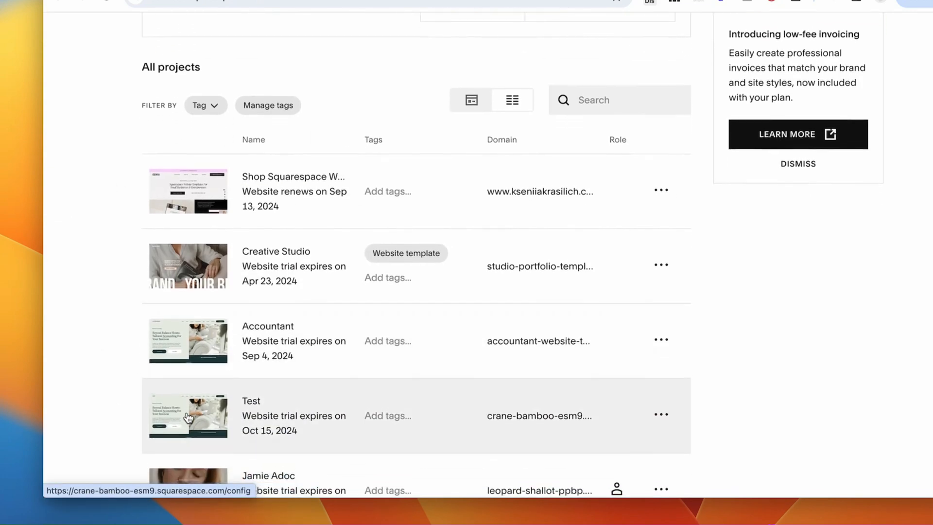
{"action": "left_click", "coordinate": [188, 417]}
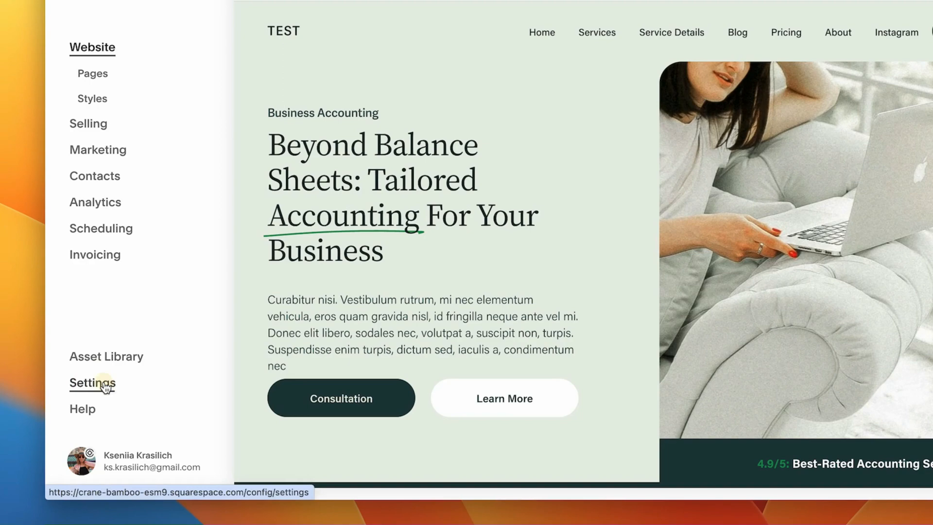
Open the site's Permissions & Ownership settings and start a new contributor invitation.
{"action": "left_click", "coordinate": [82, 432]}
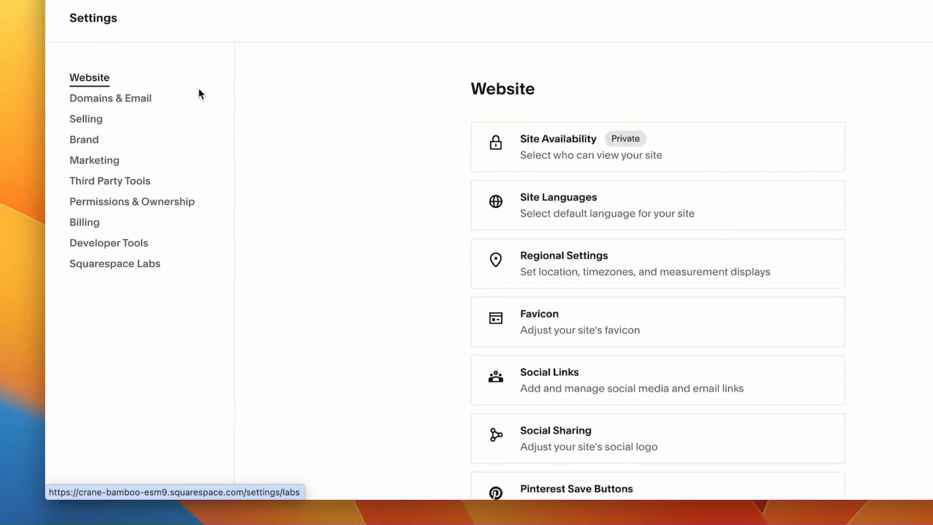
{"action": "scroll", "coordinate": [113, 186], "scroll_direction": "down", "scroll_amount": 1}
{"action": "left_click", "coordinate": [113, 185]}
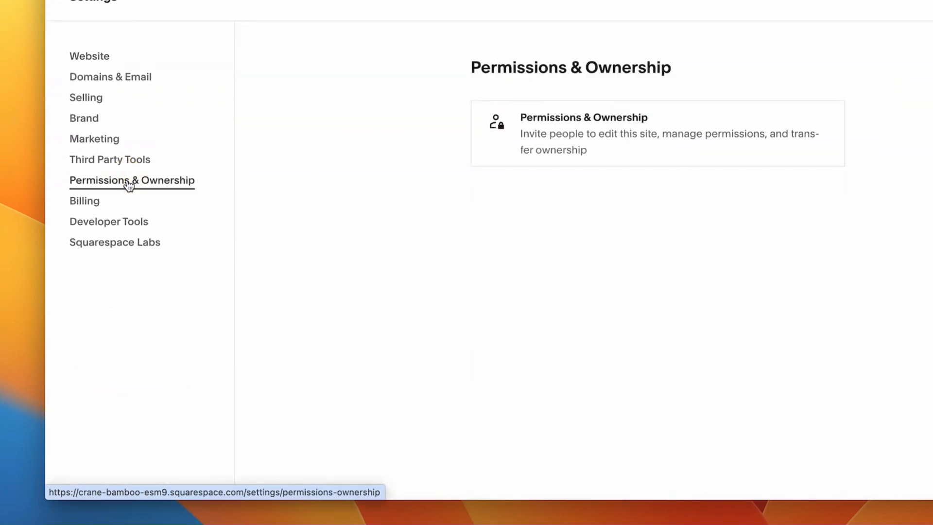
{"action": "left_click", "coordinate": [542, 138]}
{"action": "left_click", "coordinate": [521, 206]}
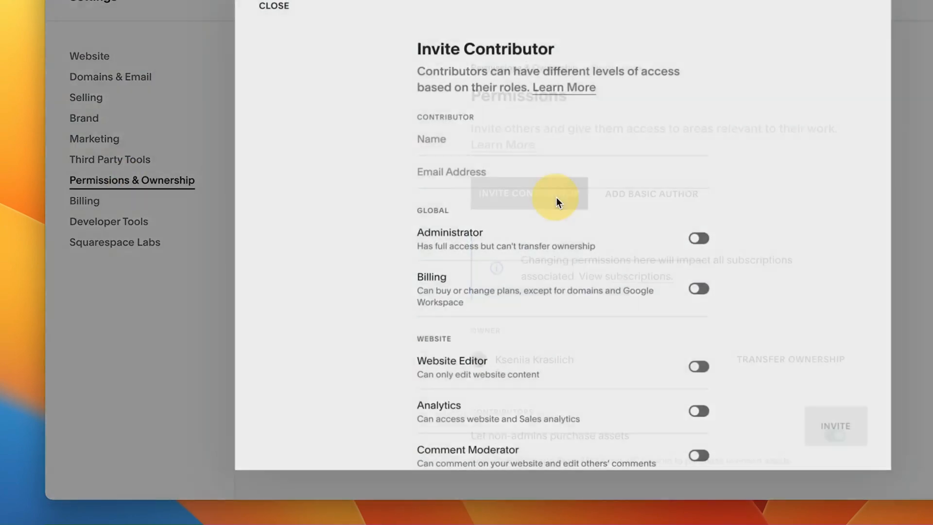
Fill in the contributor invitation with the placeholder "Name" as the name and "adress" as the email address.
{"action": "left_click", "coordinate": [439, 140]}
{"action": "type", "text": "Name"}
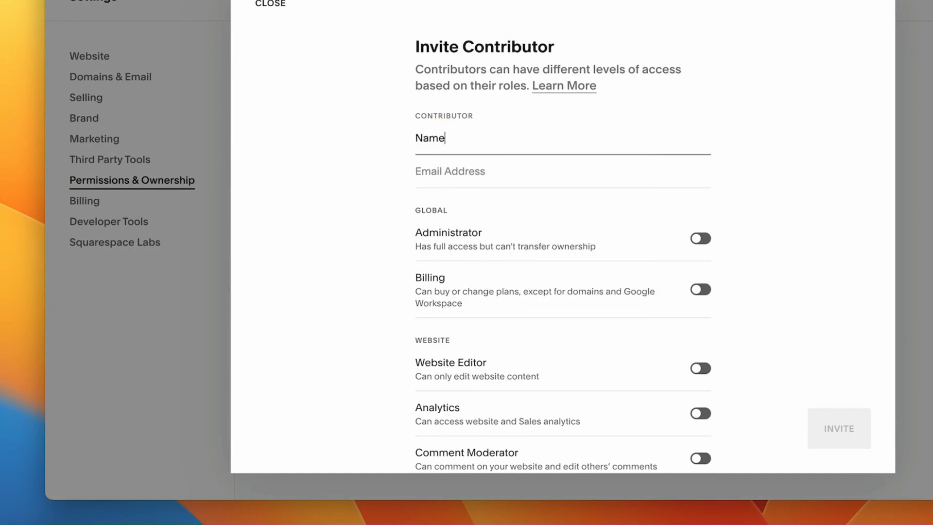
{"action": "left_click", "coordinate": [441, 167]}
{"action": "type", "text": "adress"}
Look through the roles available to a contributor, including the Website, Selling and Email Campaigns permissions.
{"action": "scroll", "coordinate": [495, 191], "scroll_direction": "down", "scroll_amount": 5}
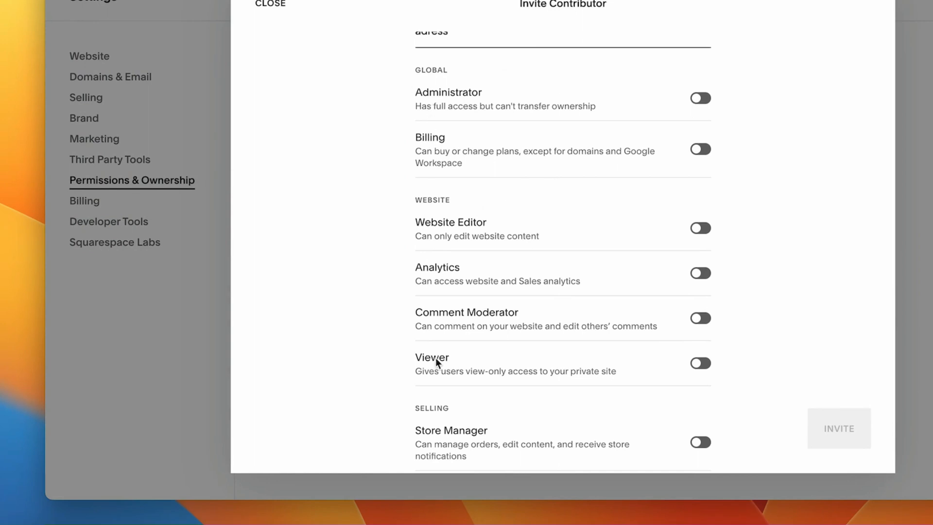
{"action": "scroll", "coordinate": [435, 361], "scroll_direction": "down", "scroll_amount": 3}
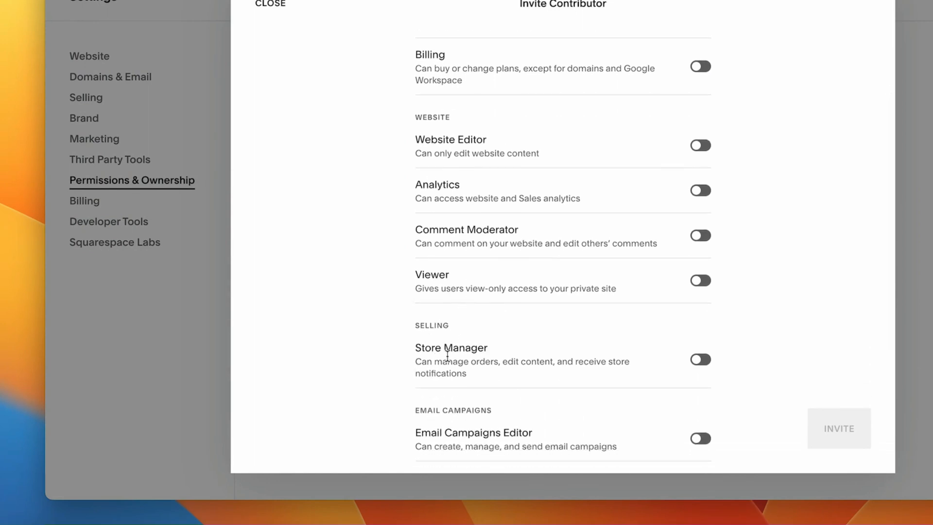
{"action": "scroll", "coordinate": [540, 358], "scroll_direction": "down", "scroll_amount": 4}
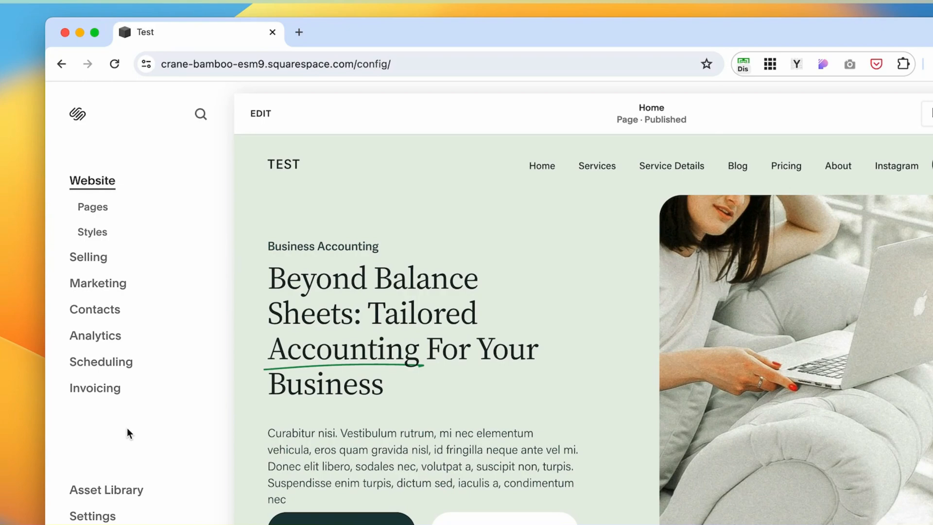
Open the Test site's Pages section and look over its Main Navigation and Not Linked pages.
{"action": "left_click", "coordinate": [94, 208]}
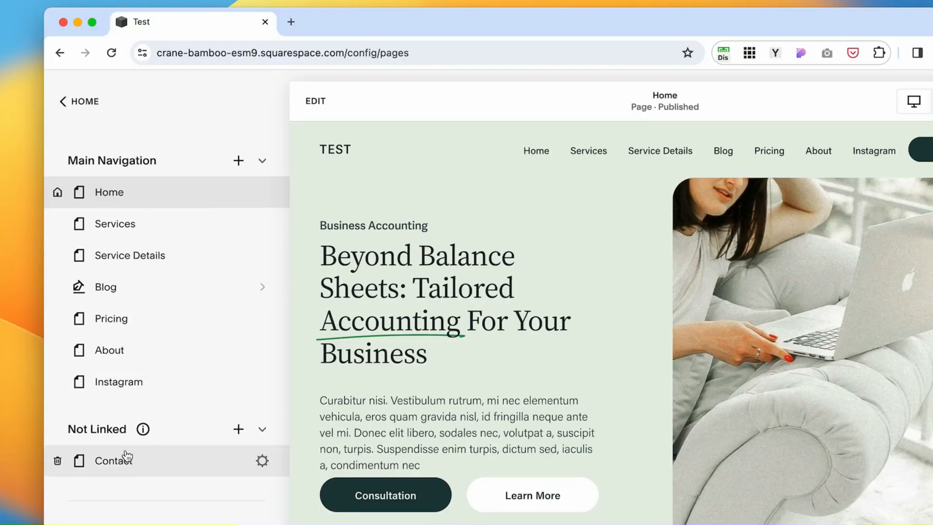
Move the Instagram and About pages from the Main Navigation to the Not Linked section.
{"action": "left_click_drag", "start_coordinate": [159, 384], "coordinate": [146, 469]}
{"action": "left_click_drag", "start_coordinate": [160, 382], "coordinate": [167, 444]}
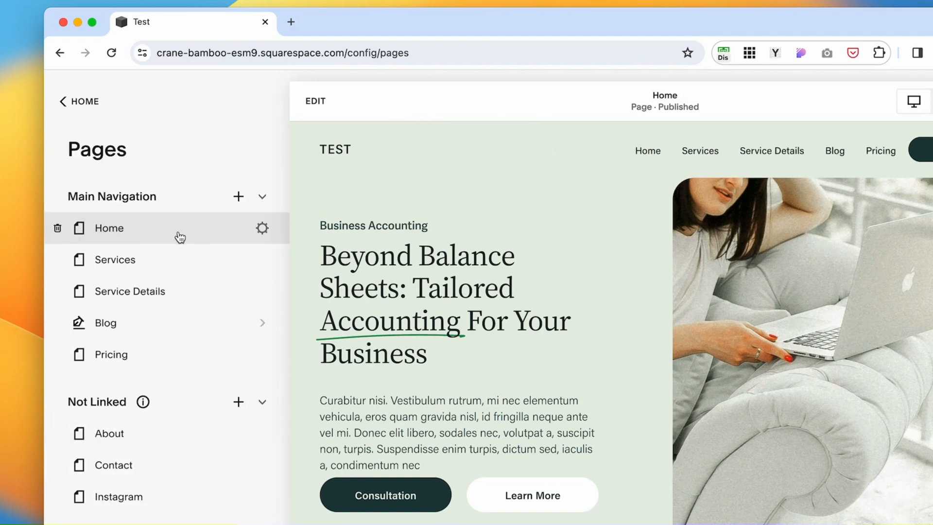
Open the Services page and look through its content in the preview.
{"action": "left_click", "coordinate": [154, 271]}
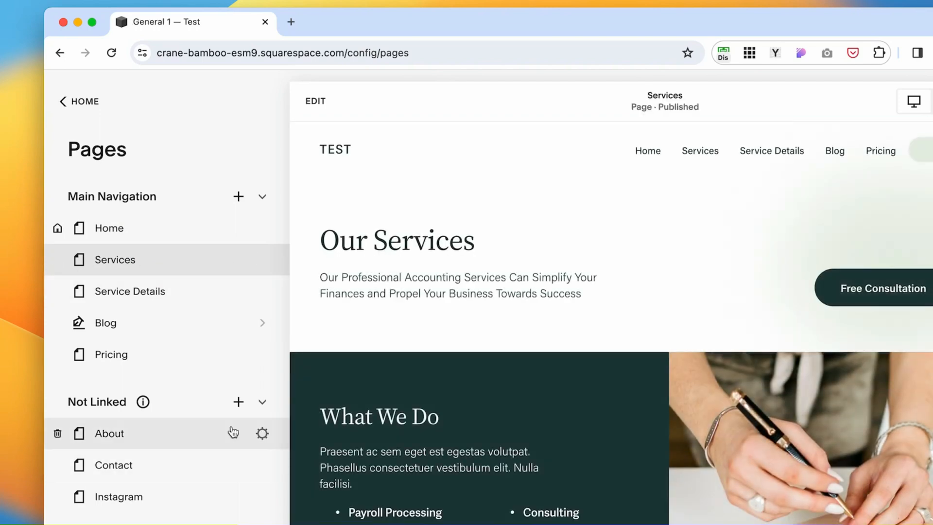
{"action": "scroll", "coordinate": [613, 463], "scroll_direction": "down", "scroll_amount": 20}
{"action": "scroll", "coordinate": [614, 463], "scroll_direction": "up", "scroll_amount": 15}
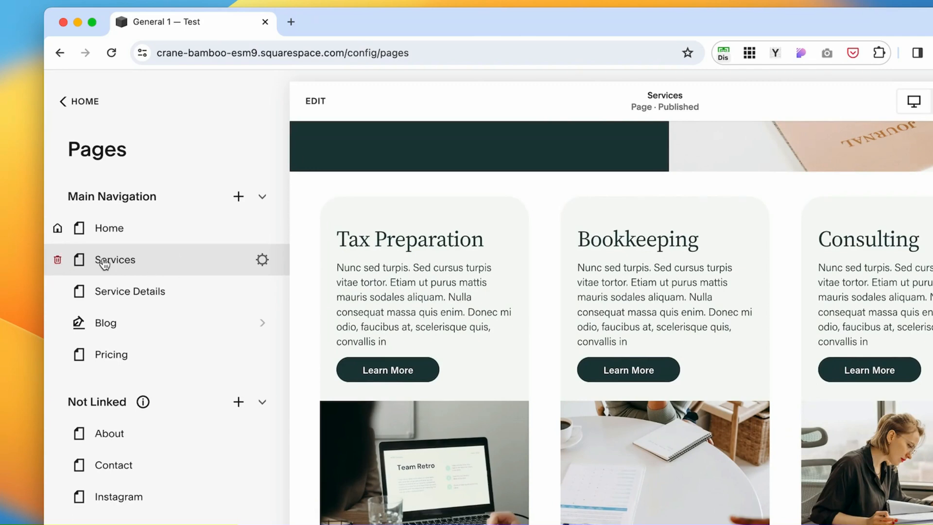
Open the Services page's settings and review its General options, including page title, navigation title and URL slug.
{"action": "left_click", "coordinate": [261, 261]}
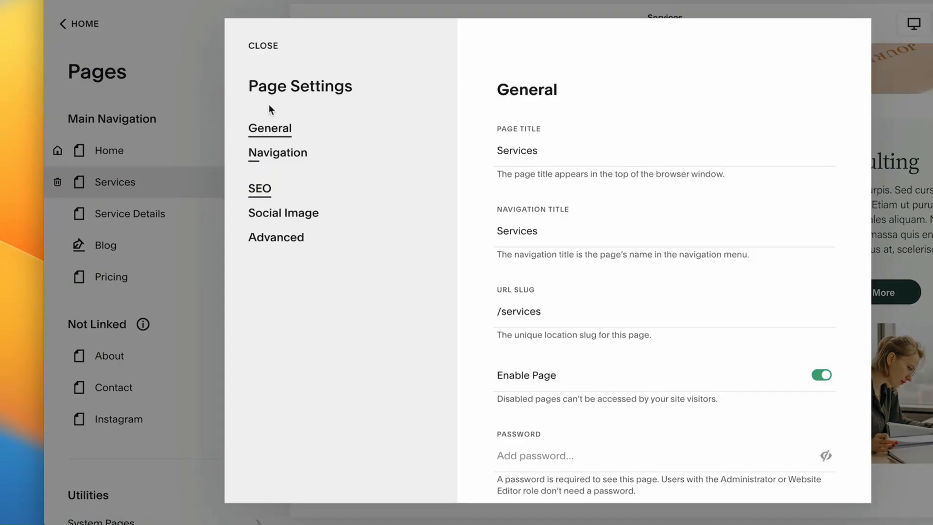
{"action": "scroll", "coordinate": [600, 393], "scroll_direction": "down", "scroll_amount": 3}
{"action": "scroll", "coordinate": [601, 393], "scroll_direction": "up", "scroll_amount": 3}
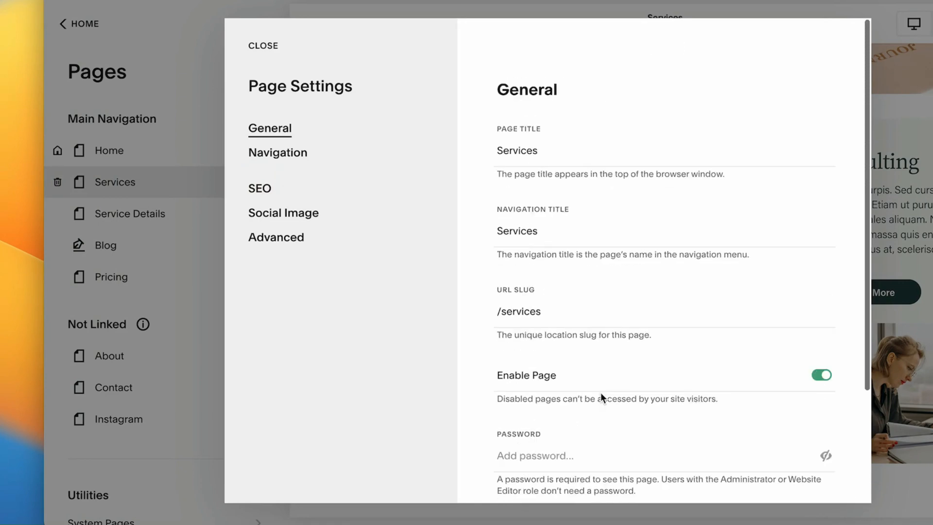
{"action": "left_click", "coordinate": [551, 152]}
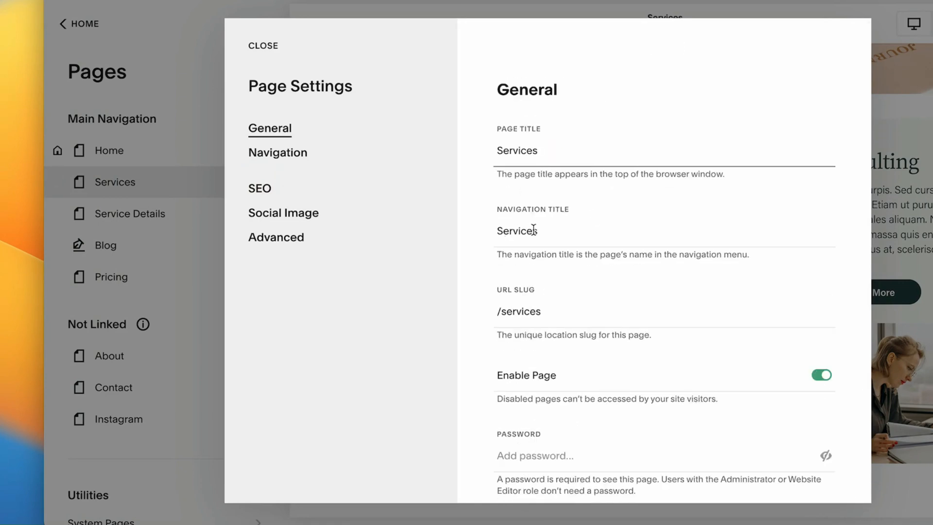
{"action": "scroll", "coordinate": [543, 308], "scroll_direction": "down", "scroll_amount": 1}
{"action": "left_click", "coordinate": [552, 288]}
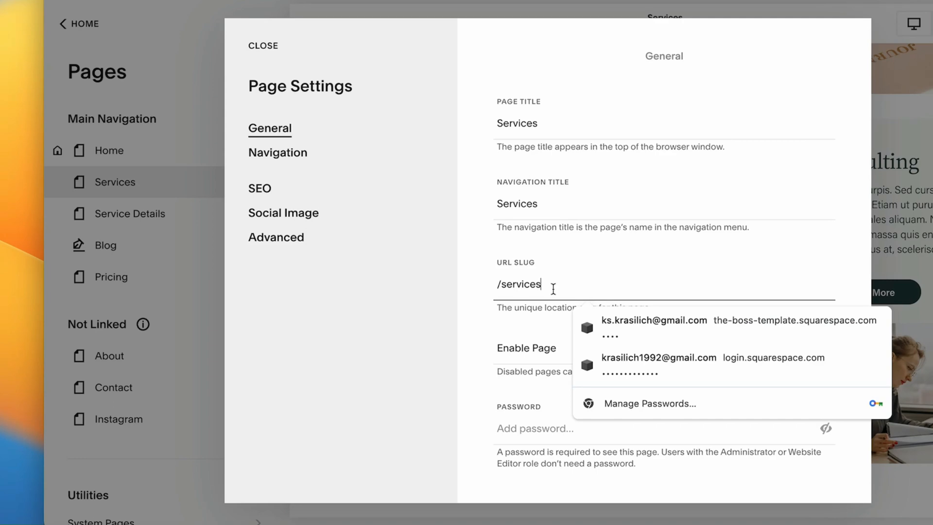
{"action": "scroll", "coordinate": [552, 288], "scroll_direction": "down", "scroll_amount": 4}
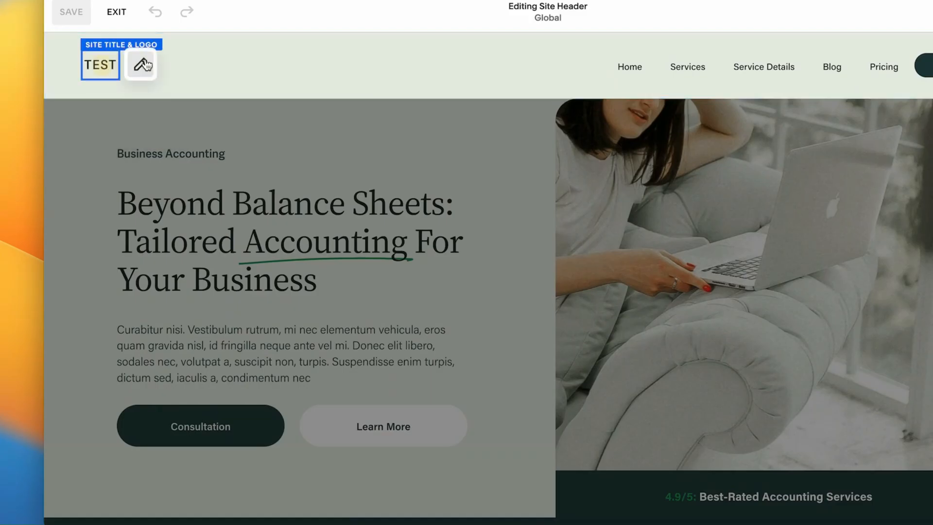
Change the site title in the site header to "Logo" and save the header.
{"action": "left_click", "coordinate": [141, 64]}
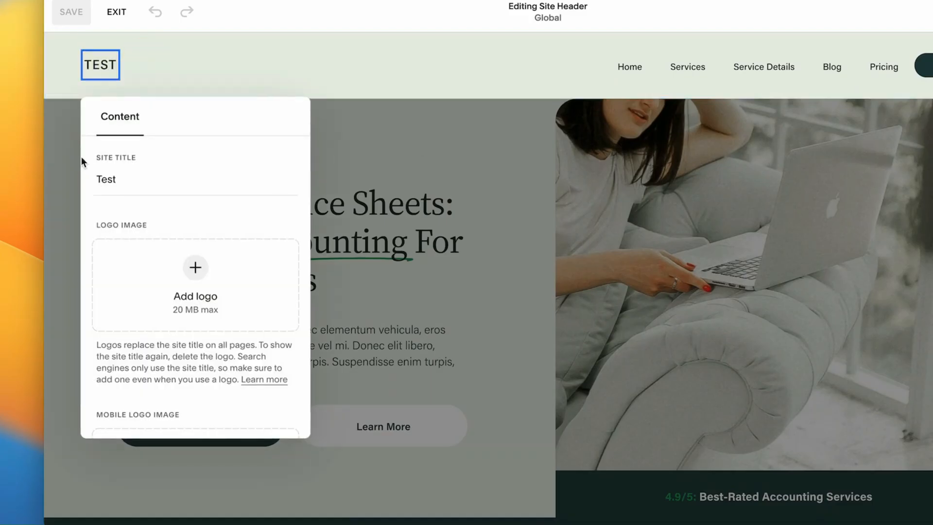
{"action": "left_click", "coordinate": [125, 181]}
{"action": "key", "text": "BackSpace"}
{"action": "key", "text": "BackSpace"}
{"action": "key", "text": "BackSpace"}
{"action": "key", "text": "BackSpace"}
{"action": "type", "text": "Logo"}
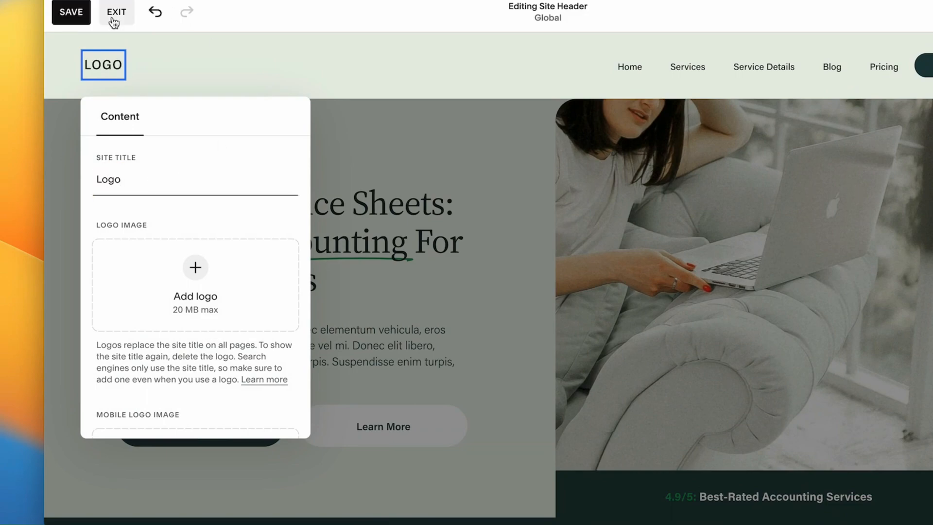
{"action": "left_click", "coordinate": [69, 13]}
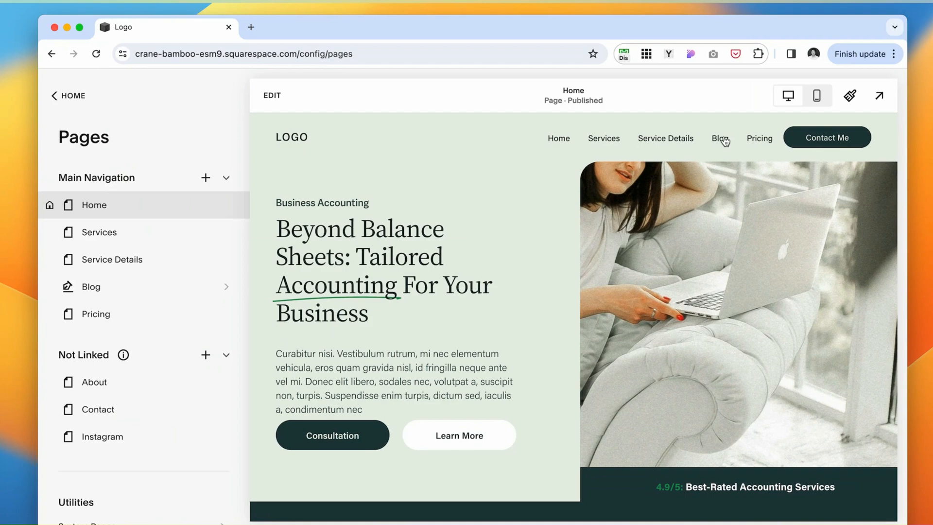
Open "Blog Post Title Four Goes Here" from the Blog page, and return to the homepage through the site title.
{"action": "left_click", "coordinate": [720, 138]}
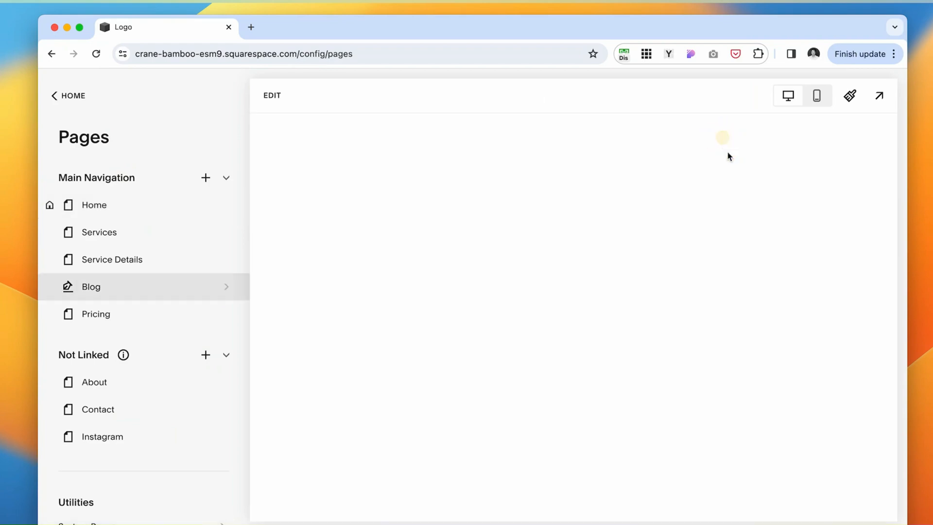
{"action": "scroll", "coordinate": [641, 283], "scroll_direction": "down", "scroll_amount": 3}
{"action": "scroll", "coordinate": [641, 283], "scroll_direction": "down", "scroll_amount": 1}
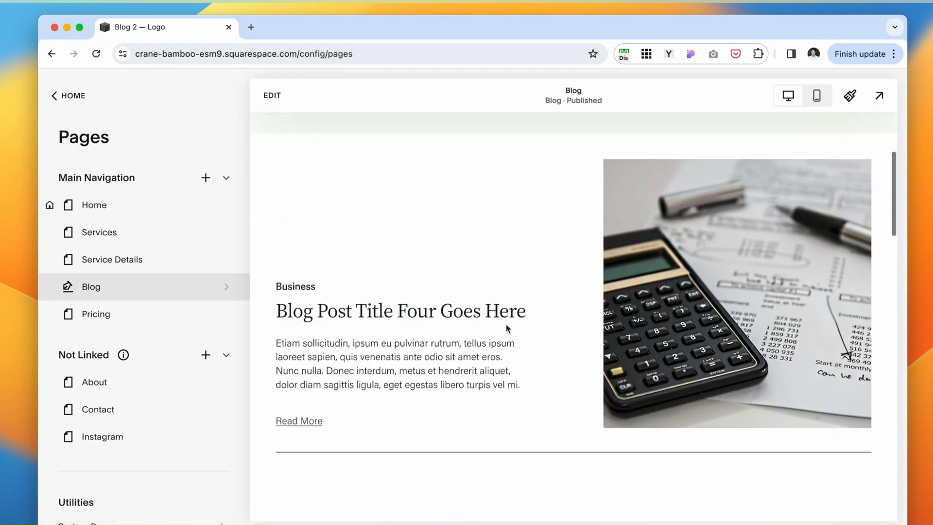
{"action": "left_click", "coordinate": [369, 347]}
{"action": "left_click", "coordinate": [310, 420]}
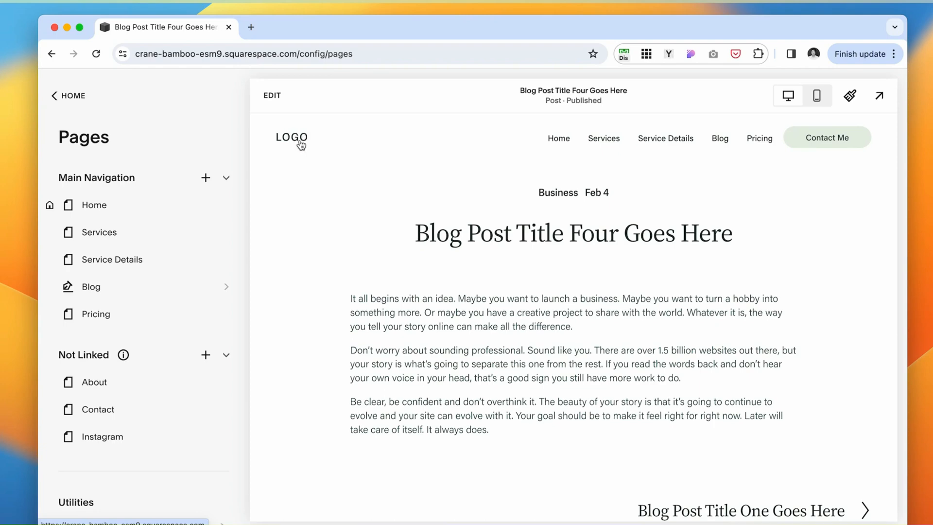
{"action": "left_click", "coordinate": [299, 142]}
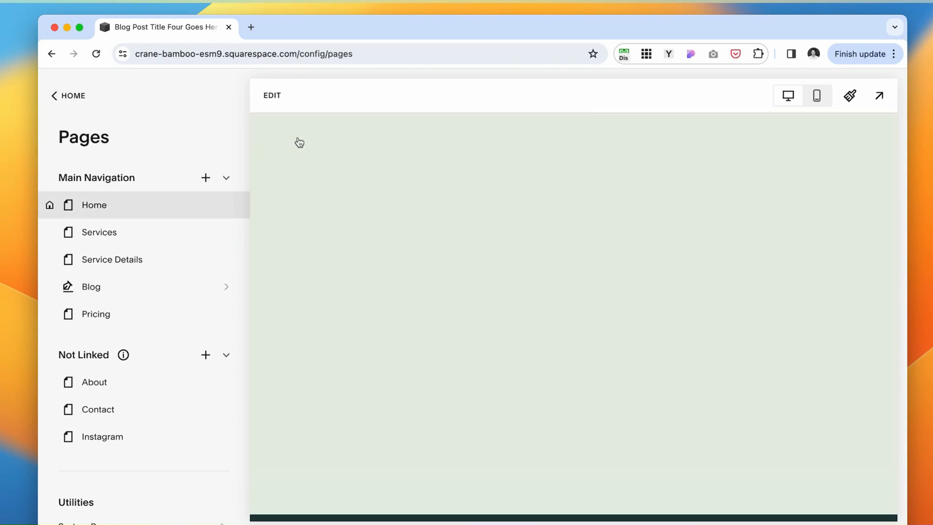
{"action": "scroll", "coordinate": [613, 356], "scroll_direction": "down", "scroll_amount": 4}
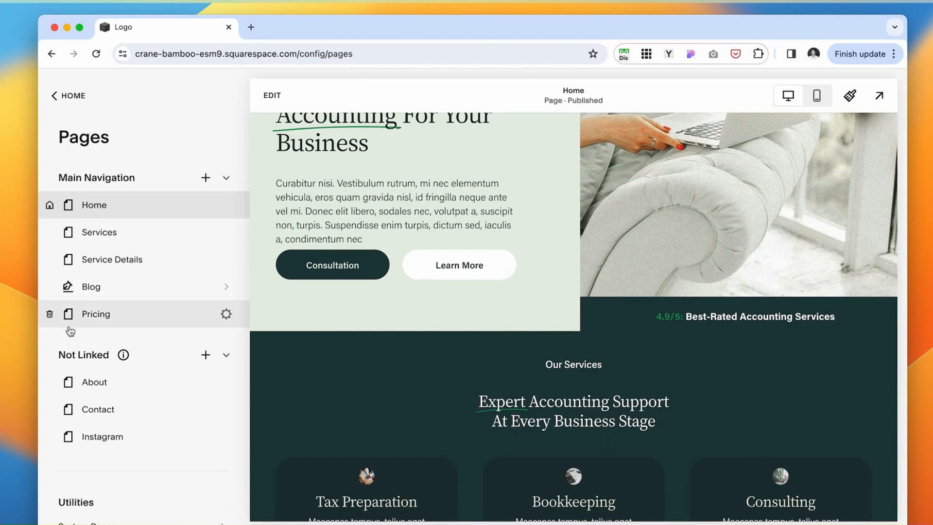
{"action": "scroll", "coordinate": [440, 393], "scroll_direction": "up", "scroll_amount": 4}
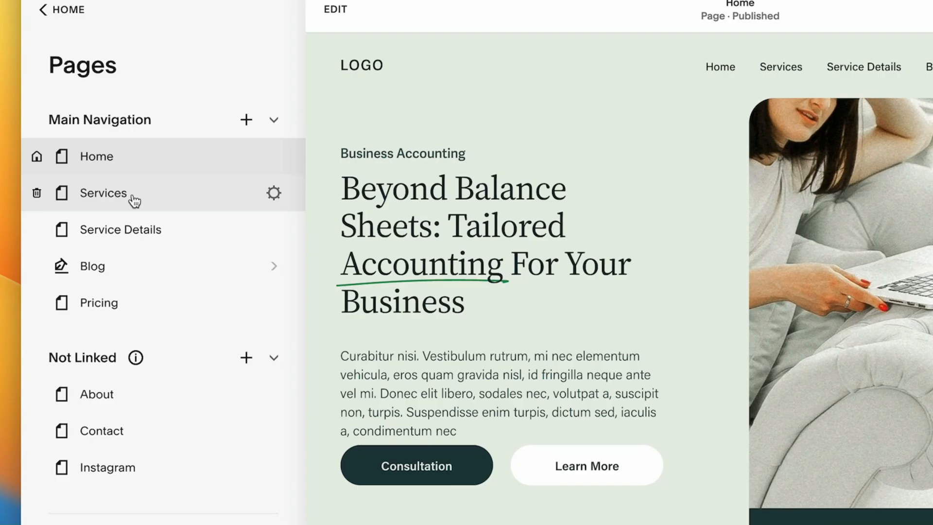
Set the Services page as the site's homepage and close its page settings.
{"action": "left_click", "coordinate": [275, 194]}
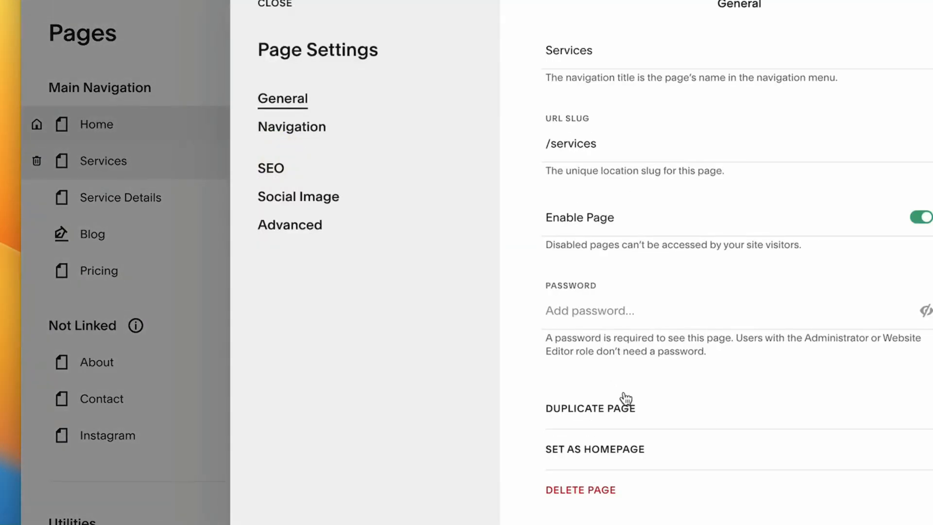
{"action": "left_click", "coordinate": [634, 450]}
{"action": "left_click", "coordinate": [695, 314]}
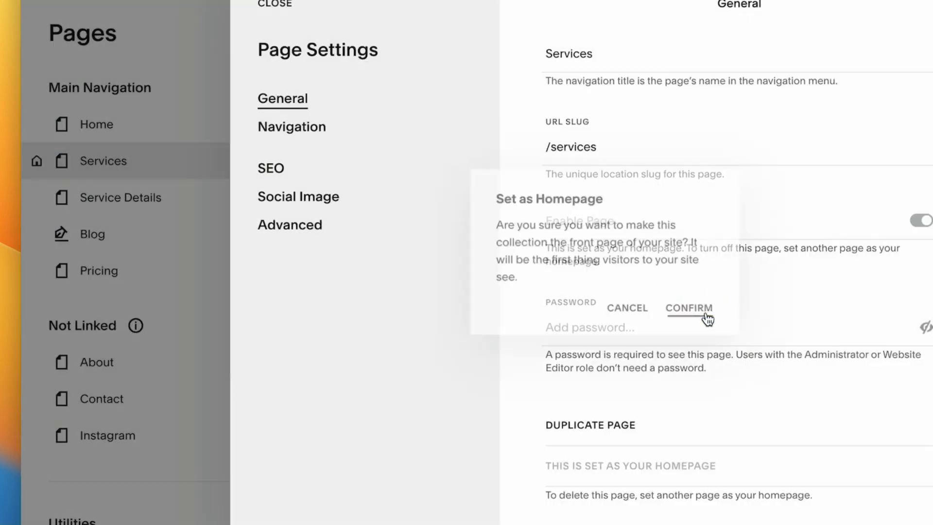
{"action": "left_click", "coordinate": [275, 4]}
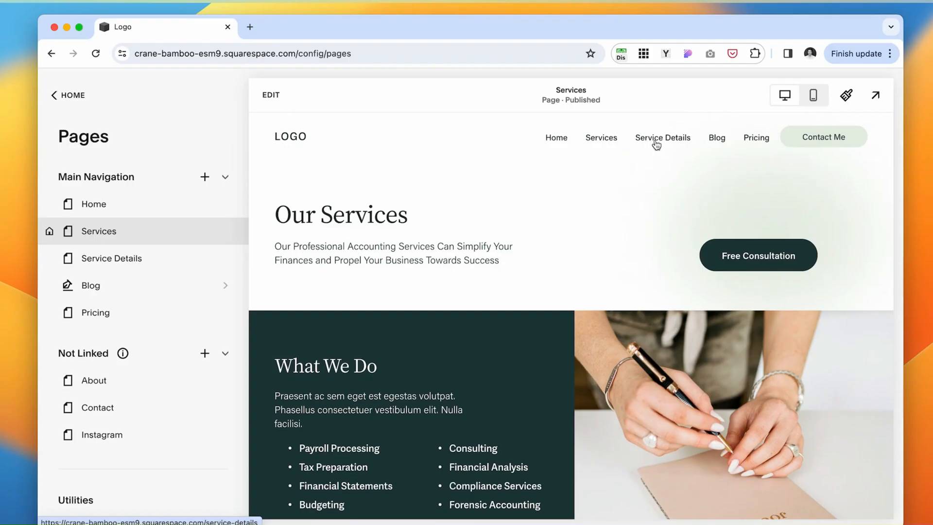
Check where the site title leads from a blog post with Services as the homepage.
{"action": "left_click", "coordinate": [931, 35]}
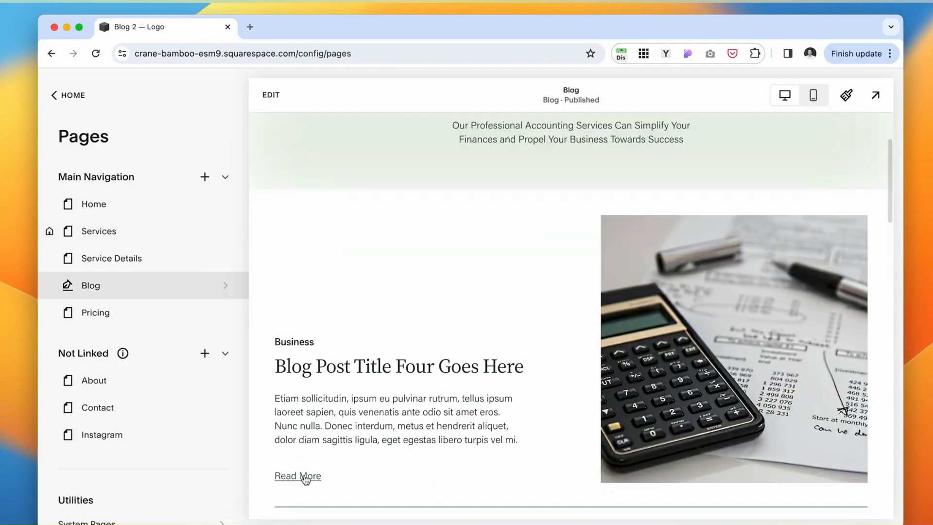
{"action": "left_click", "coordinate": [638, 396]}
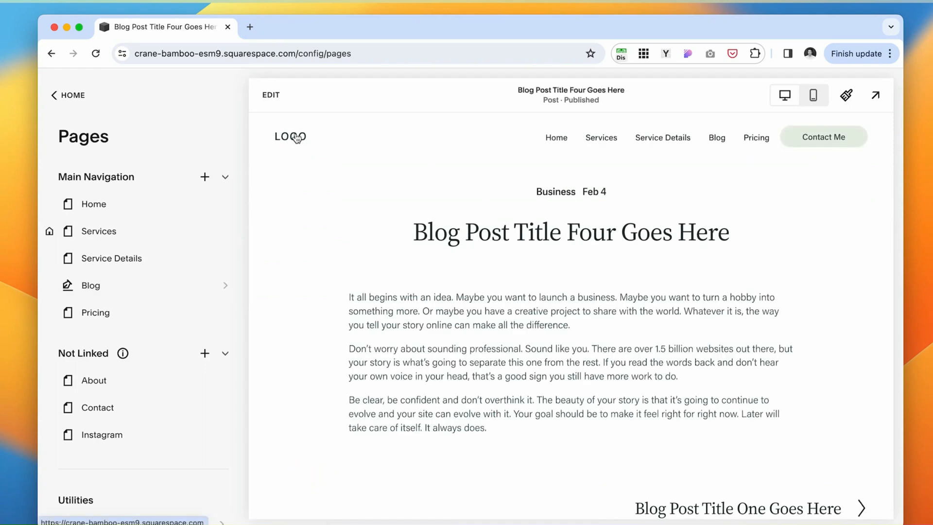
{"action": "left_click", "coordinate": [297, 138]}
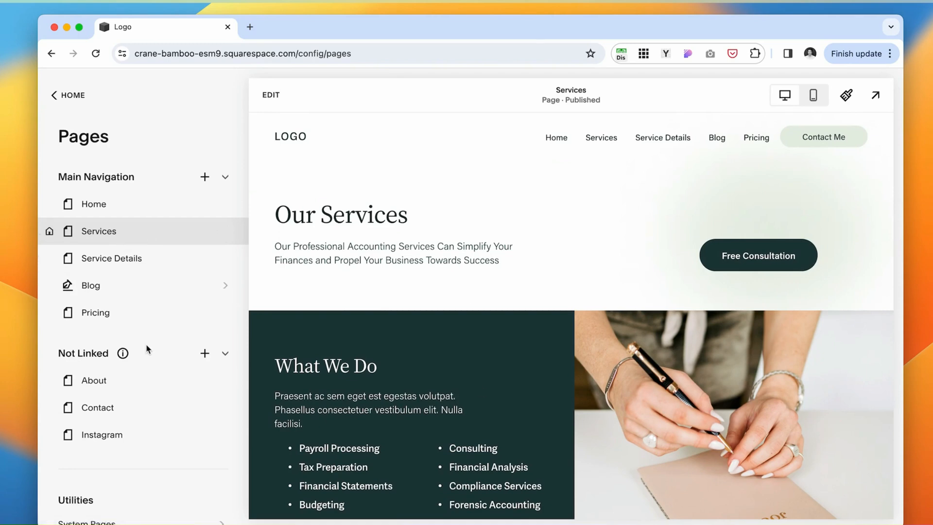
{"action": "left_click", "coordinate": [225, 203]}
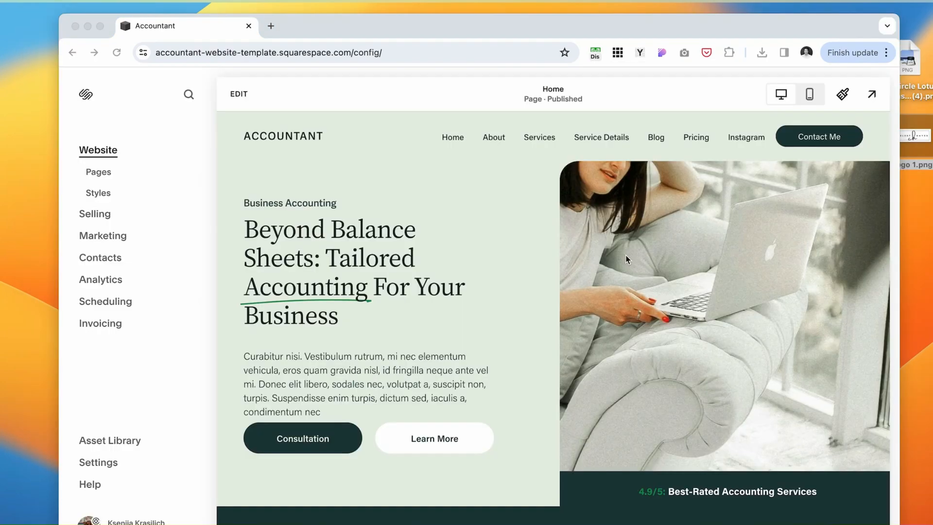
Open the Accountant site's header for editing and add Logo 1.png as the logo image.
{"action": "left_click", "coordinate": [238, 94]}
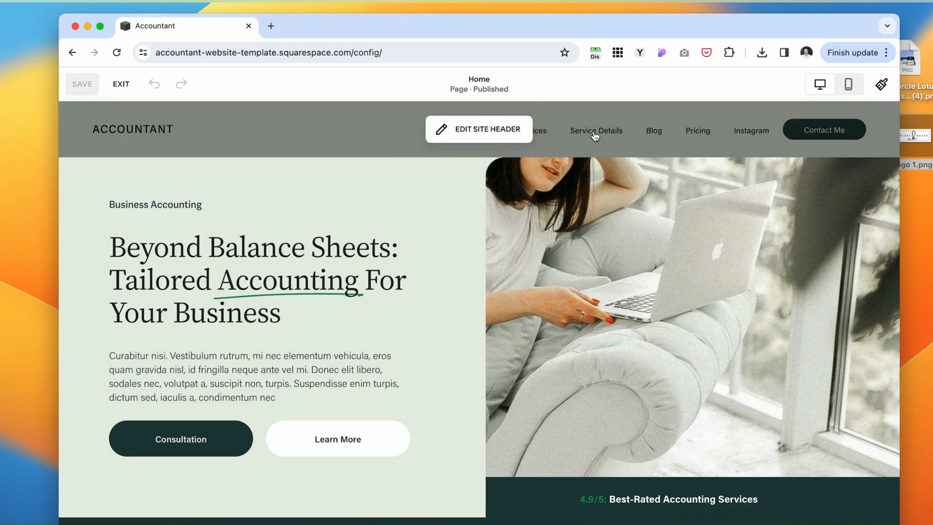
{"action": "left_click", "coordinate": [442, 130]}
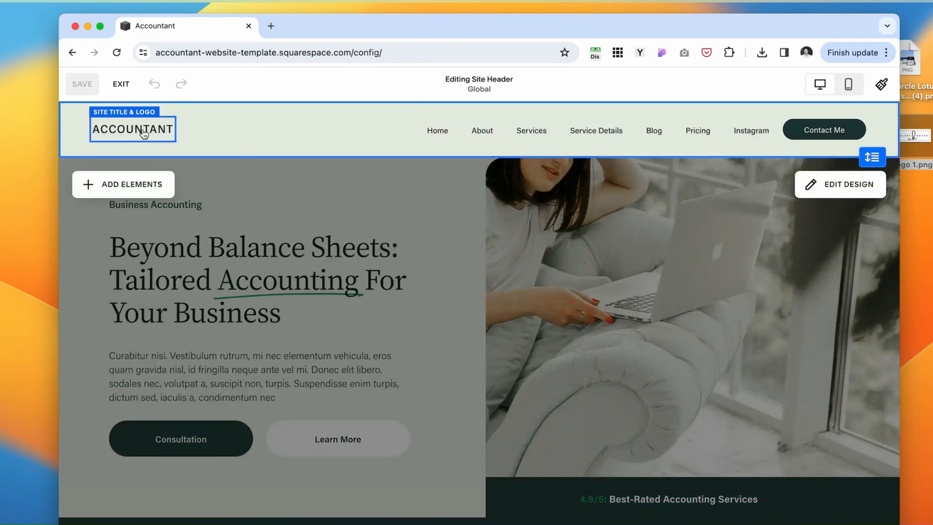
{"action": "left_click", "coordinate": [144, 134]}
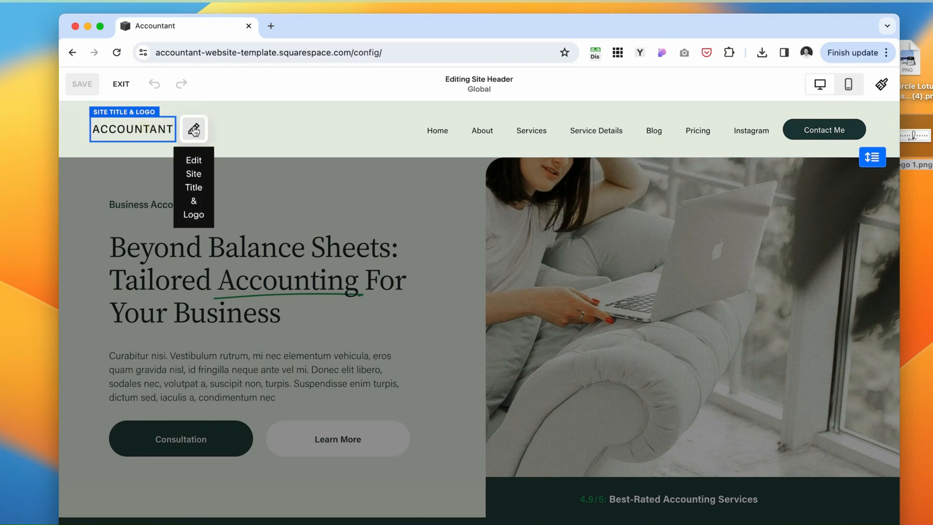
{"action": "left_click", "coordinate": [195, 129]}
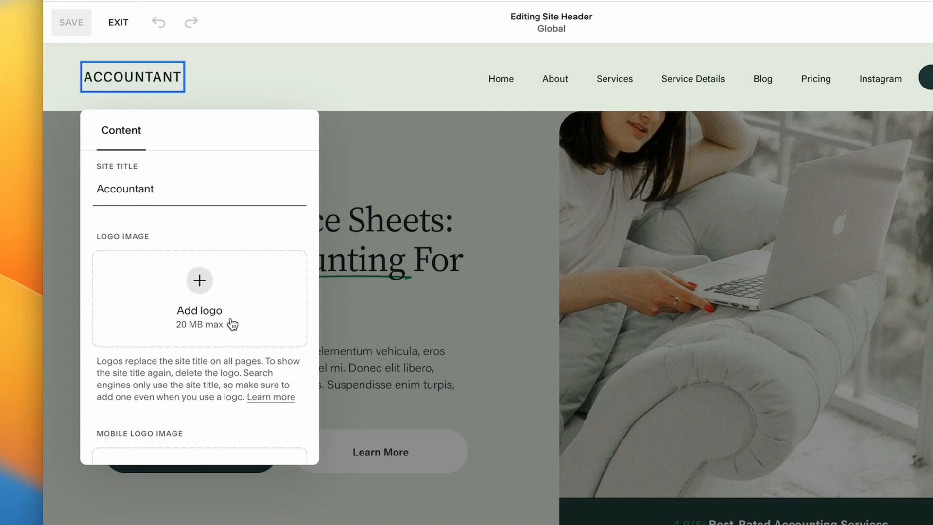
{"action": "left_click_drag", "start_coordinate": [632, 272], "coordinate": [224, 286]}
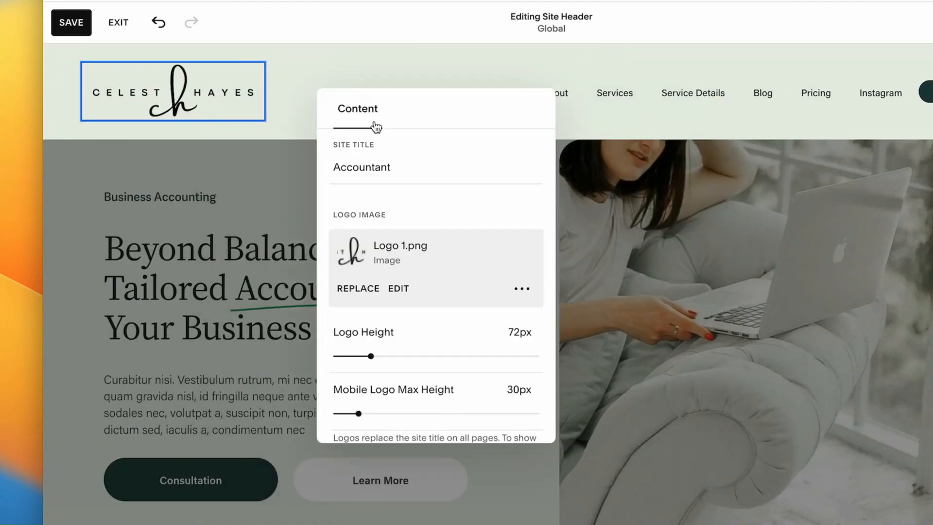
Move the logo settings clear of the header and set the logo height to 67px.
{"action": "left_click_drag", "start_coordinate": [428, 121], "coordinate": [420, 100]}
{"action": "left_click_drag", "start_coordinate": [529, 82], "coordinate": [654, 165]}
{"action": "mouse_move", "coordinate": [589, 405]}
{"action": "left_mouse_down"}
{"action": "mouse_move", "coordinate": [647, 408]}
{"action": "mouse_move", "coordinate": [575, 407]}
{"action": "mouse_move", "coordinate": [583, 406]}
{"action": "left_mouse_up"}
{"action": "scroll", "coordinate": [670, 406], "scroll_direction": "down", "scroll_amount": 2}
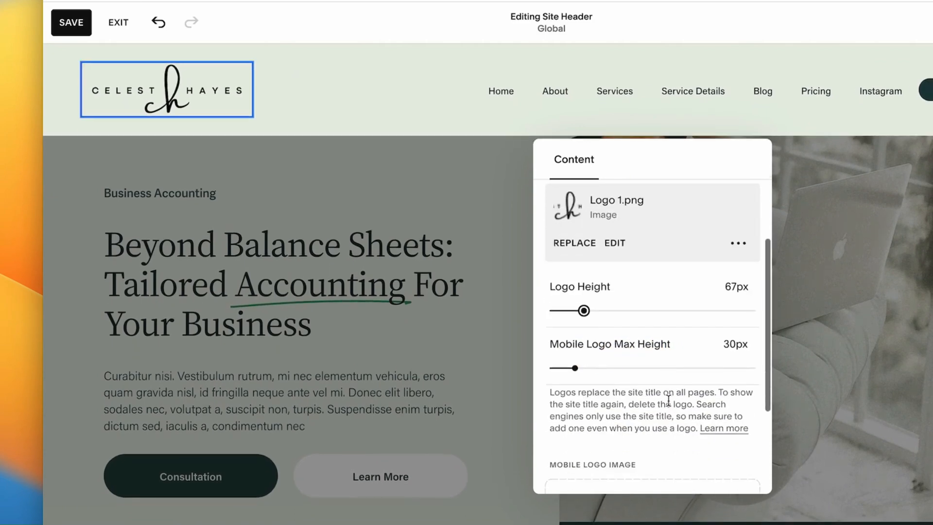
Add the Pink Circle Lotus Yoga PNG as the separate mobile logo image.
{"action": "scroll", "coordinate": [594, 420], "scroll_direction": "down", "scroll_amount": 5}
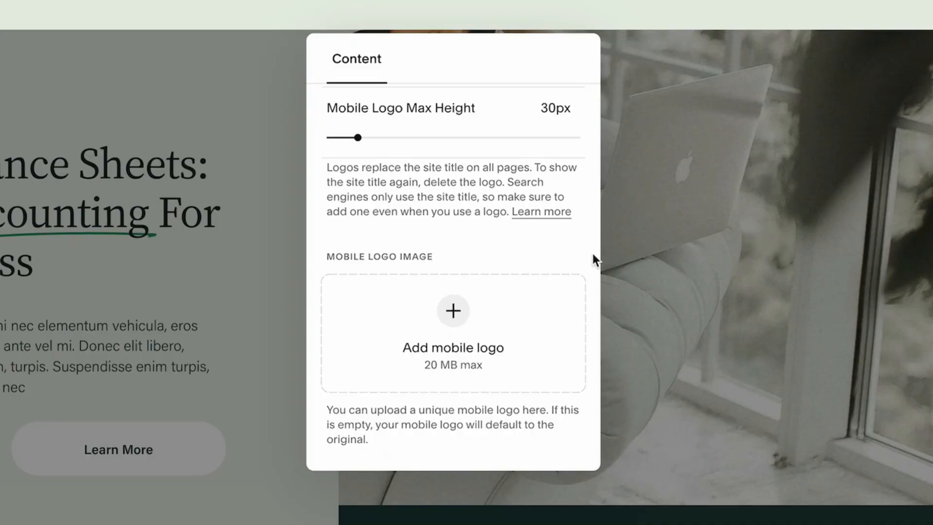
{"action": "left_click", "coordinate": [437, 348]}
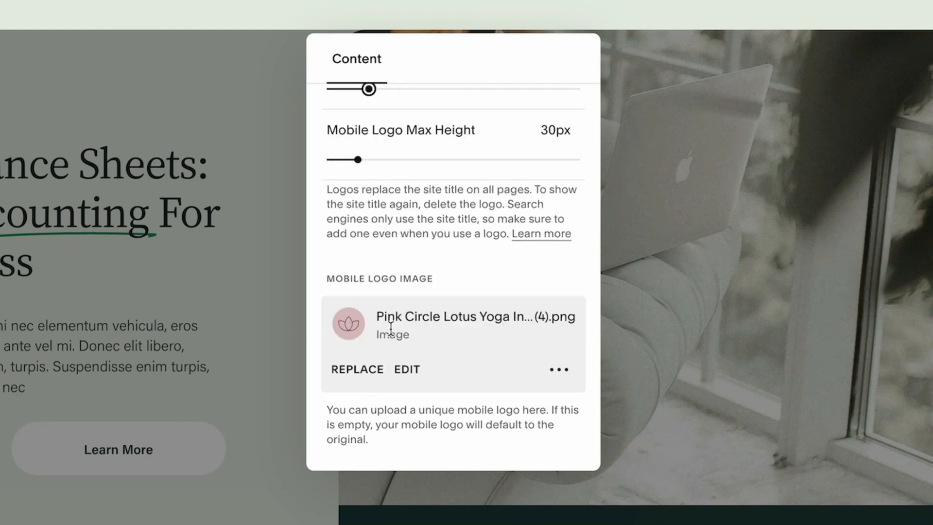
{"action": "scroll", "coordinate": [484, 215], "scroll_direction": "up", "scroll_amount": 5}
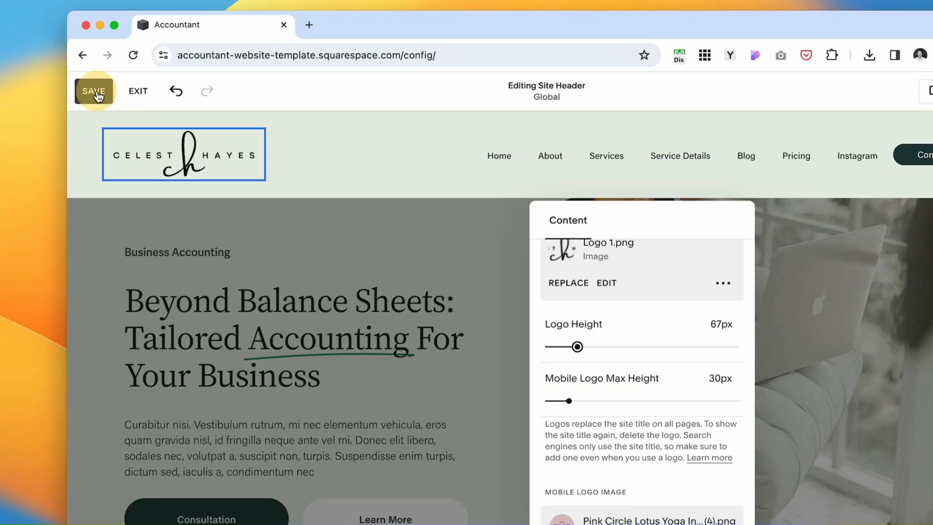
Save the header changes and switch to the mobile view to check the mobile logo.
{"action": "left_click", "coordinate": [96, 90]}
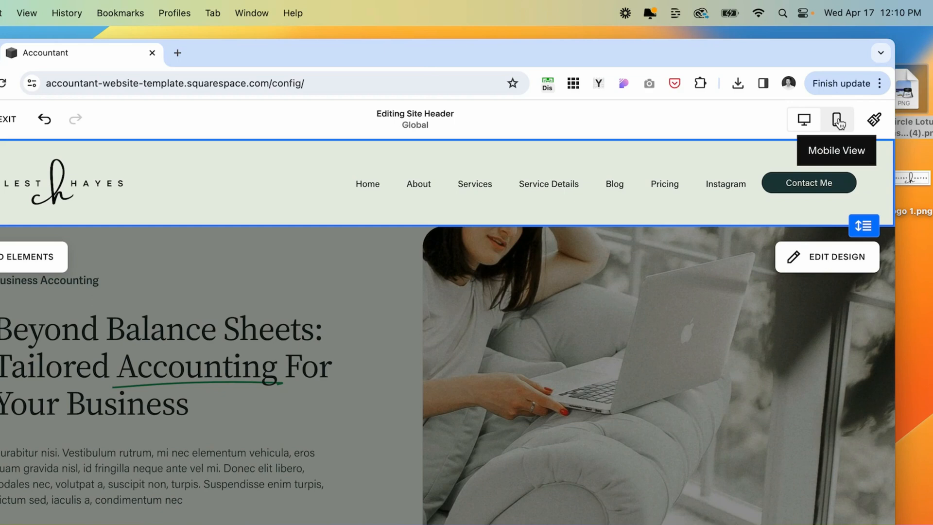
{"action": "left_click", "coordinate": [838, 121]}
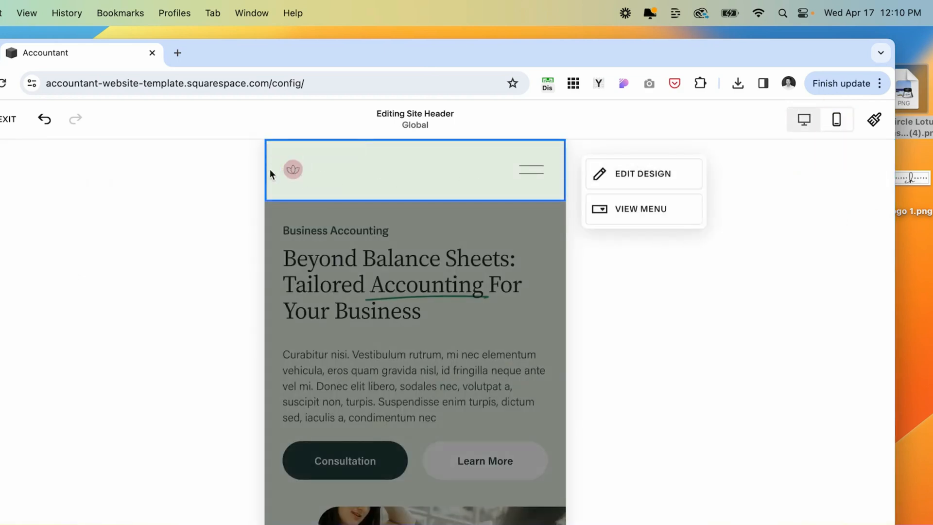
Set the mobile logo max height to 63px, then save and exit header editing.
{"action": "left_click", "coordinate": [607, 182]}
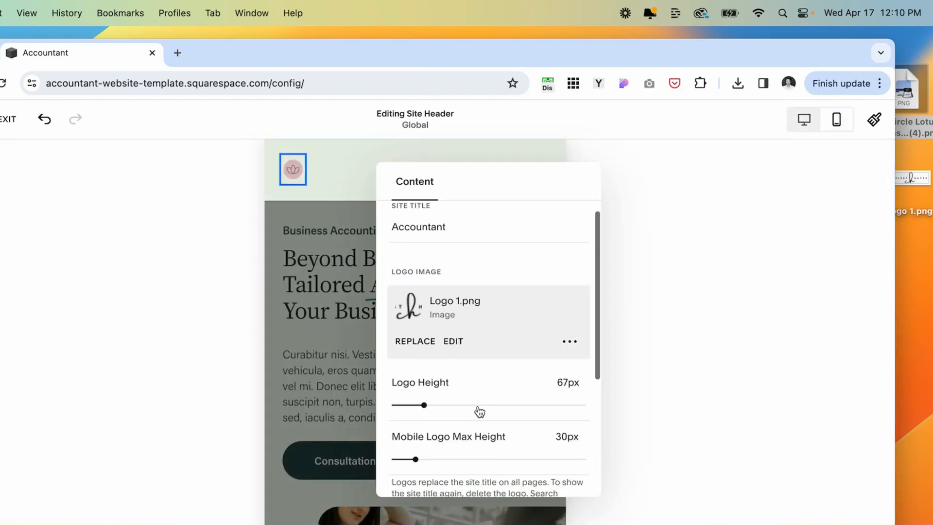
{"action": "scroll", "coordinate": [437, 418], "scroll_direction": "down", "scroll_amount": 2}
{"action": "left_click_drag", "start_coordinate": [415, 423], "coordinate": [462, 419]}
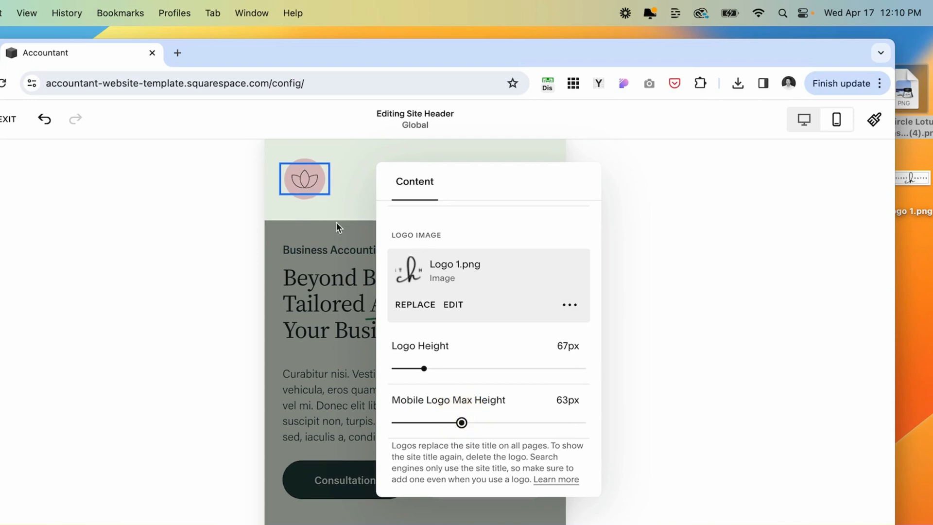
{"action": "left_click", "coordinate": [56, 119]}
{"action": "left_click", "coordinate": [98, 123]}
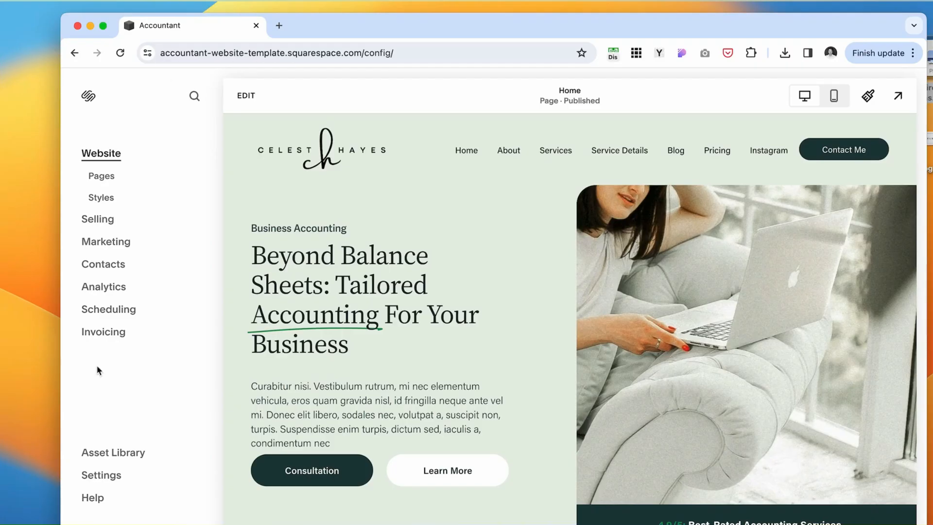
Add the pink lotus icon as the site's default favicon in the website settings, and close the settings.
{"action": "left_click", "coordinate": [111, 480]}
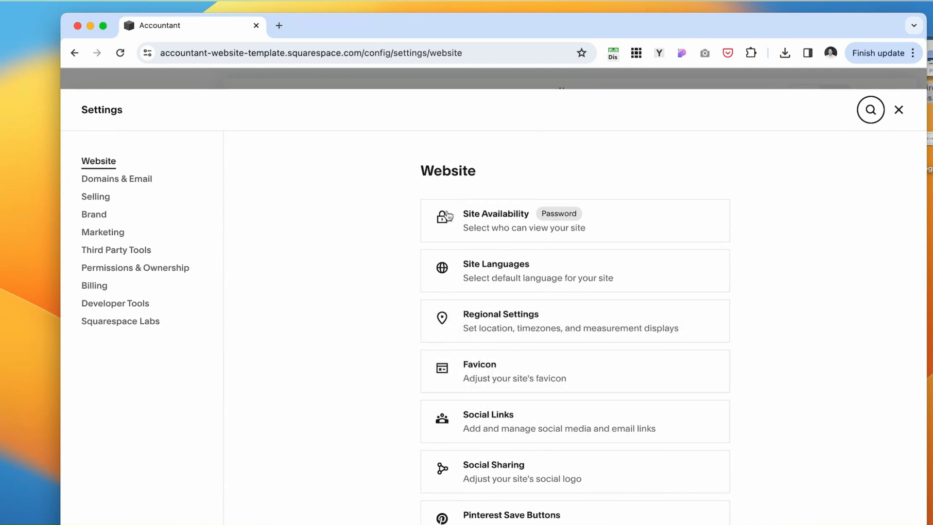
{"action": "left_click", "coordinate": [535, 374]}
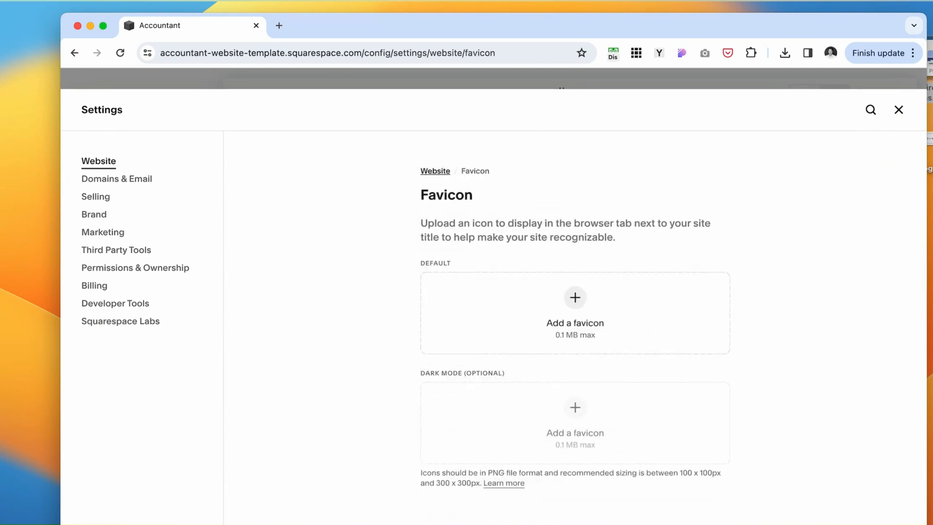
{"action": "left_click", "coordinate": [895, 110]}
{"action": "left_click", "coordinate": [199, 83]}
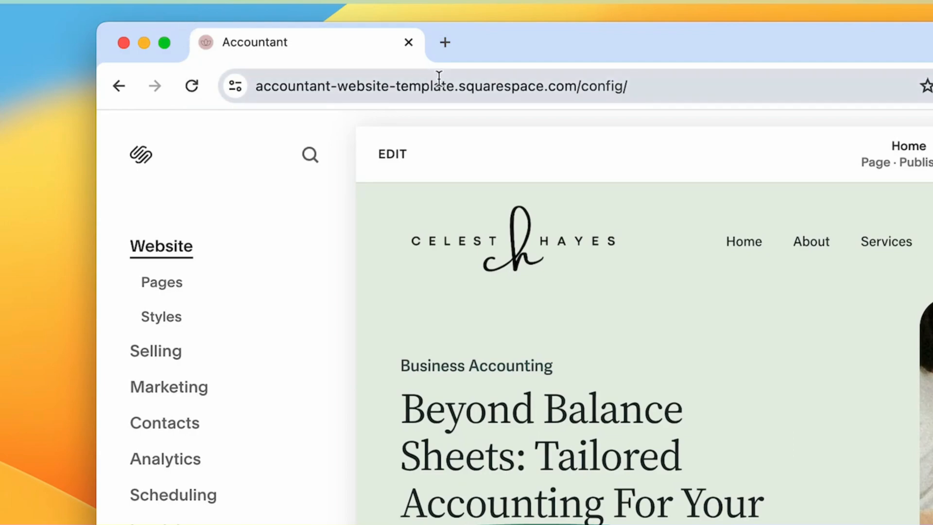
Open the site's Pages list and start editing the Home page.
{"action": "left_click", "coordinate": [39, 117]}
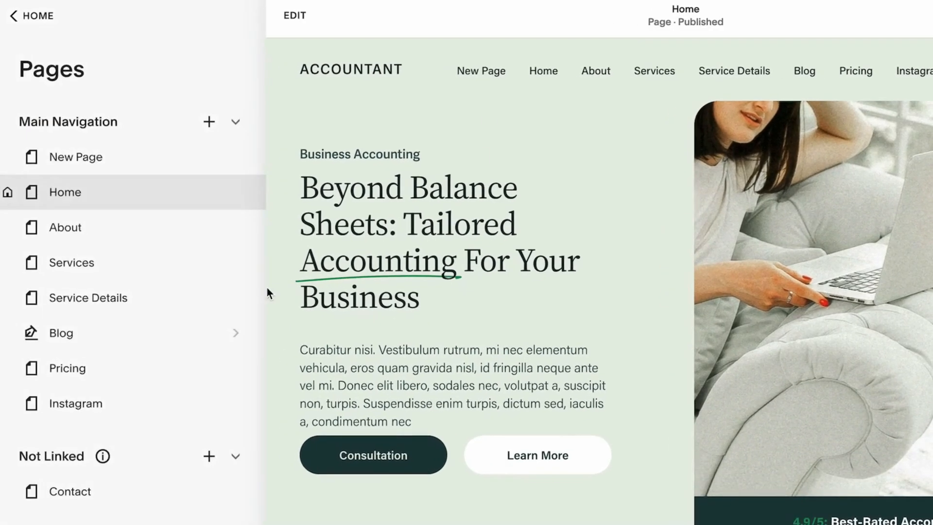
{"action": "left_click", "coordinate": [295, 15]}
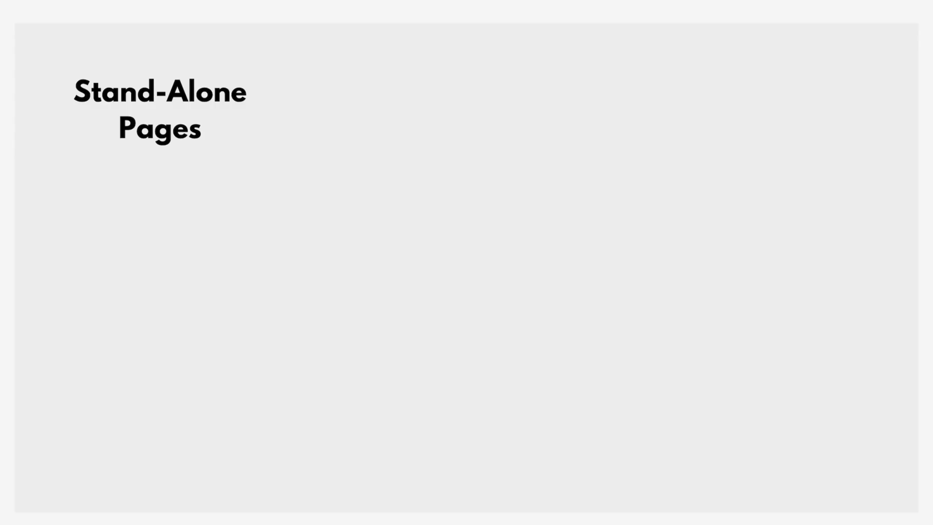
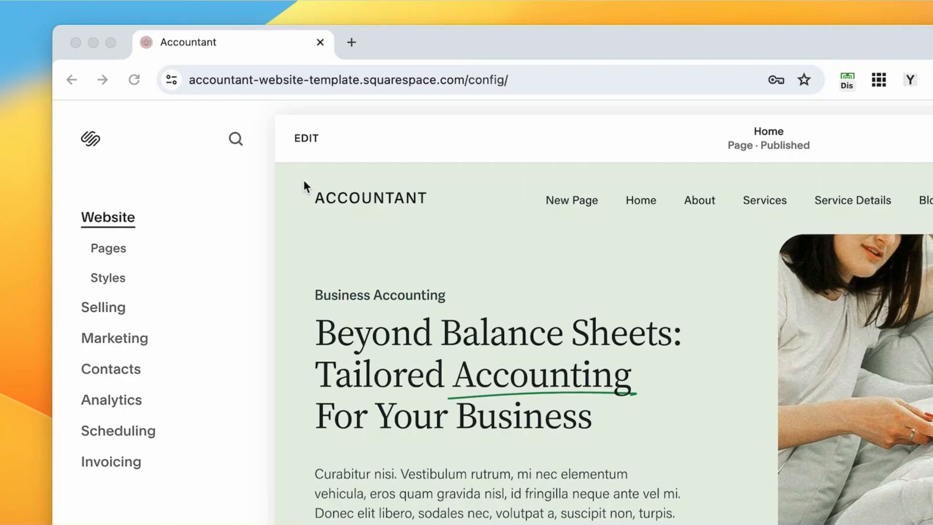
Open the website's Pages overview and add a blank page to the Main Navigation.
{"action": "left_click", "coordinate": [112, 217]}
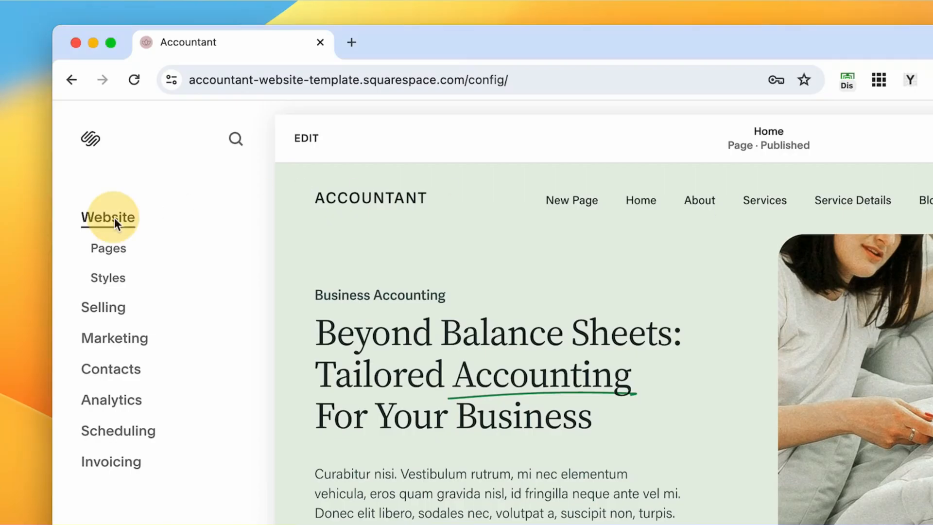
{"action": "left_click", "coordinate": [118, 252]}
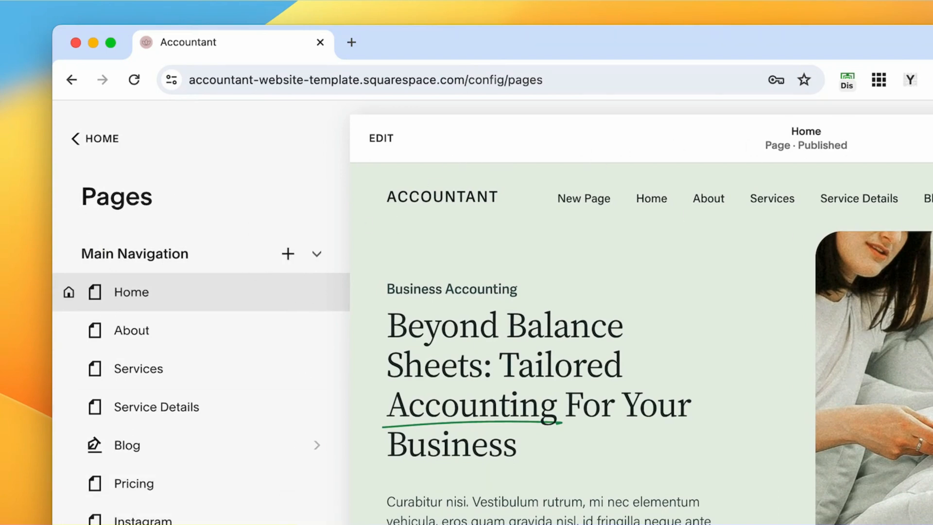
{"action": "scroll", "coordinate": [152, 516], "scroll_direction": "down", "scroll_amount": 2}
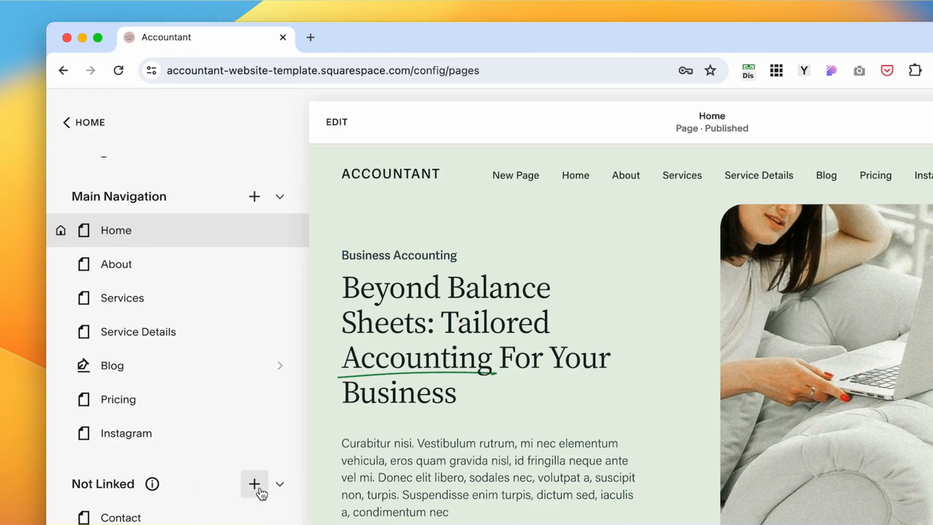
{"action": "scroll", "coordinate": [254, 484], "scroll_direction": "up", "scroll_amount": 1}
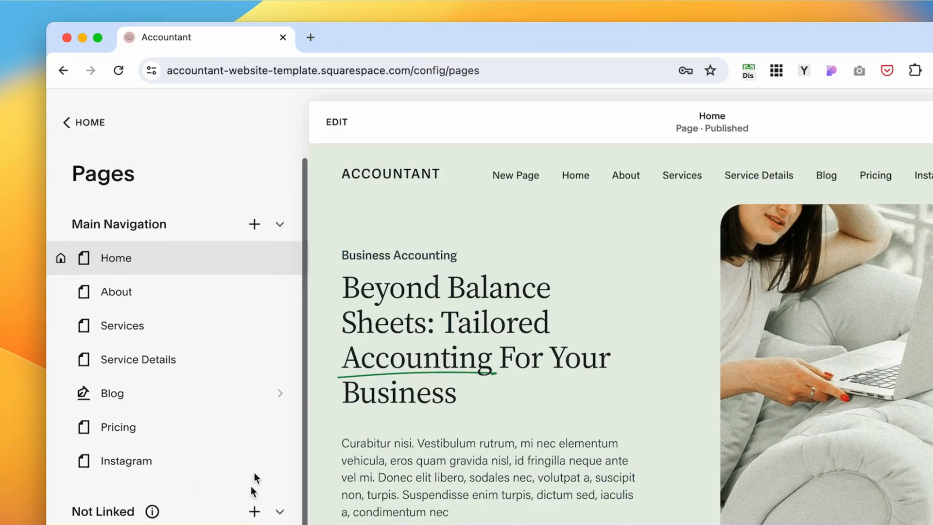
{"action": "left_click", "coordinate": [254, 222]}
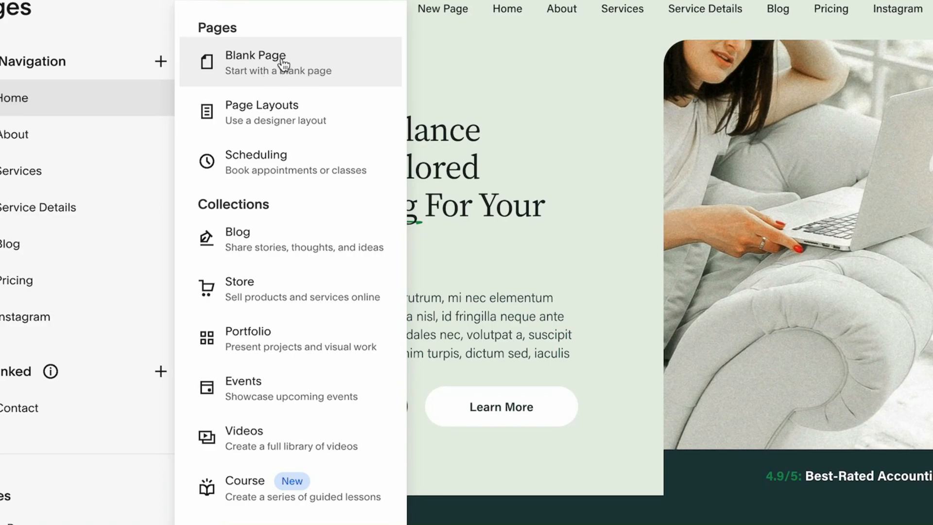
{"action": "left_click", "coordinate": [306, 65]}
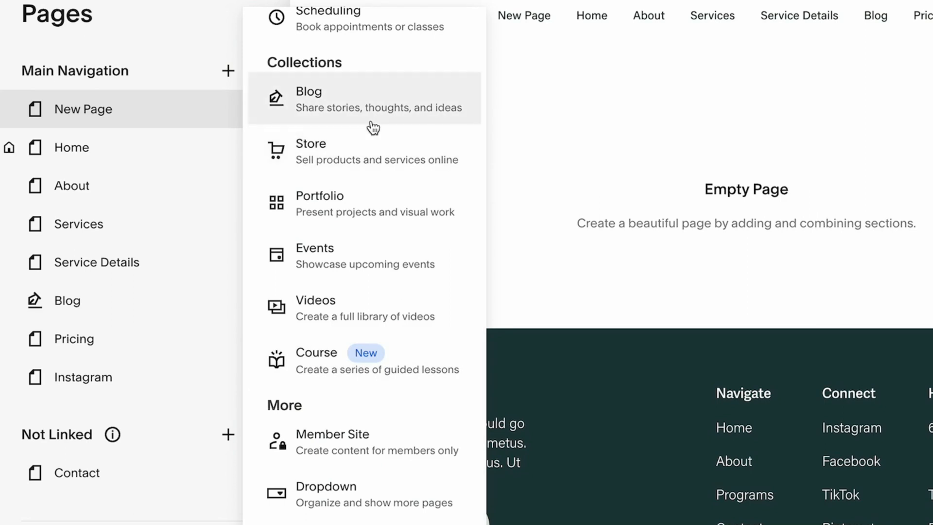
Look through the page, collection and other types that can be added to the Main Navigation.
{"action": "scroll", "coordinate": [373, 128], "scroll_direction": "up", "scroll_amount": 1}
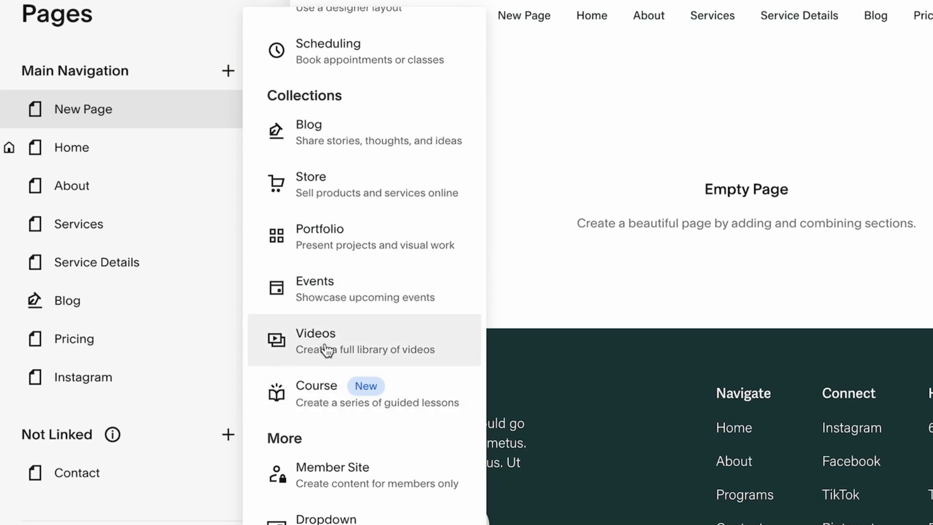
{"action": "scroll", "coordinate": [326, 349], "scroll_direction": "down", "scroll_amount": 1}
{"action": "scroll", "coordinate": [360, 335], "scroll_direction": "up", "scroll_amount": 3}
{"action": "scroll", "coordinate": [289, 300], "scroll_direction": "down", "scroll_amount": 1}
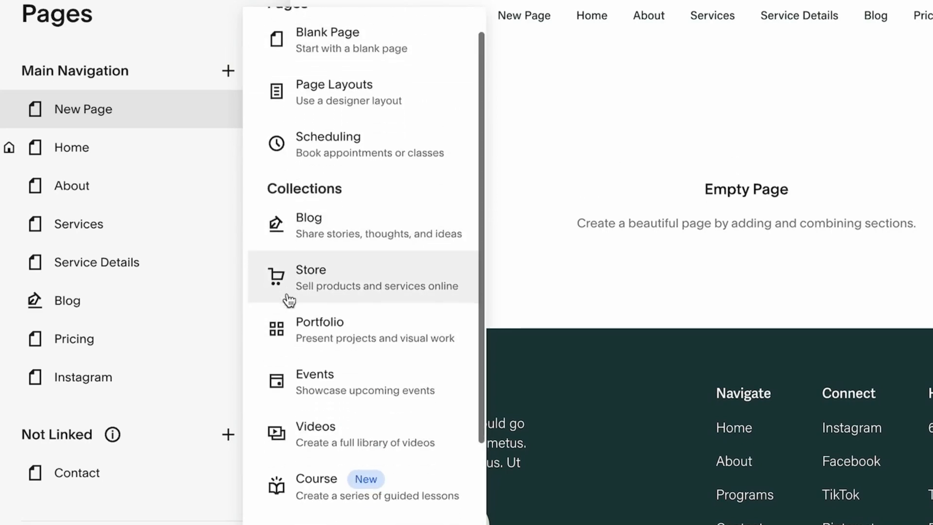
Open the 404 Page settings among the System Pages.
{"action": "scroll", "coordinate": [291, 296], "scroll_direction": "down", "scroll_amount": 1}
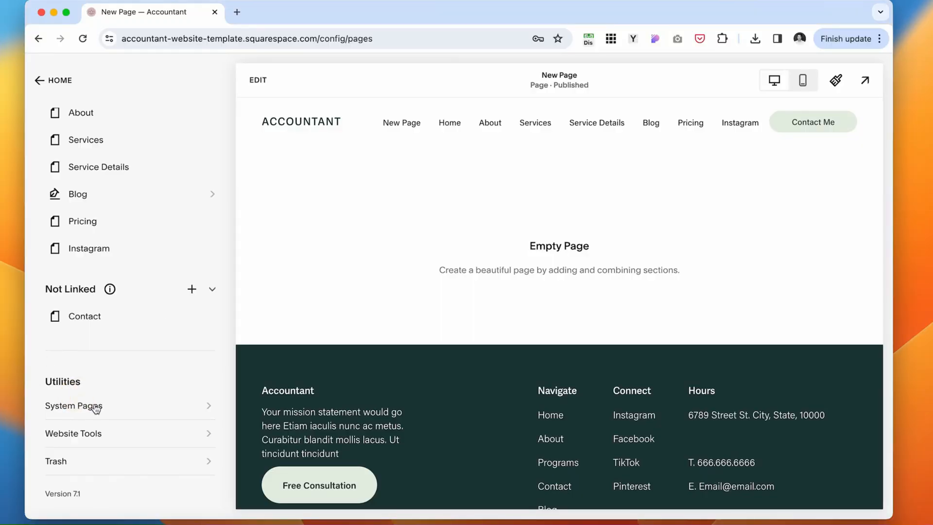
{"action": "left_click", "coordinate": [95, 406]}
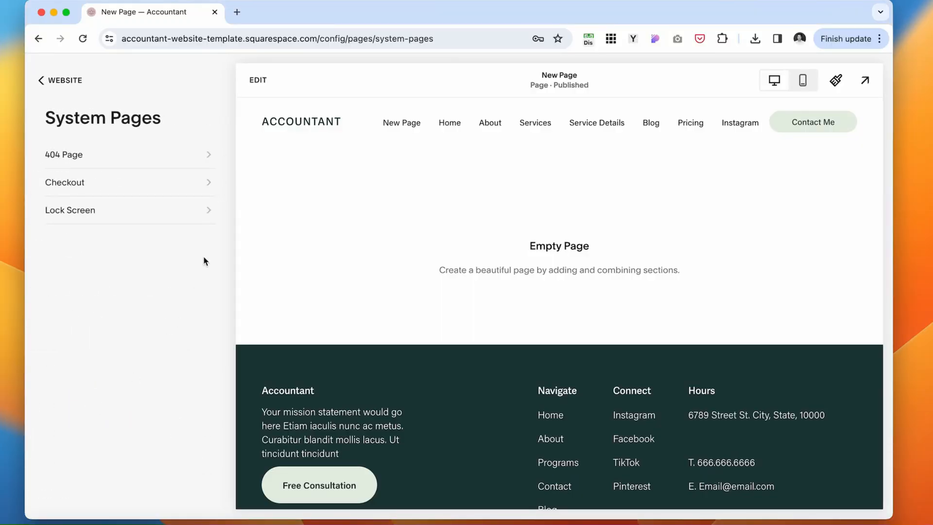
{"action": "left_click", "coordinate": [118, 159]}
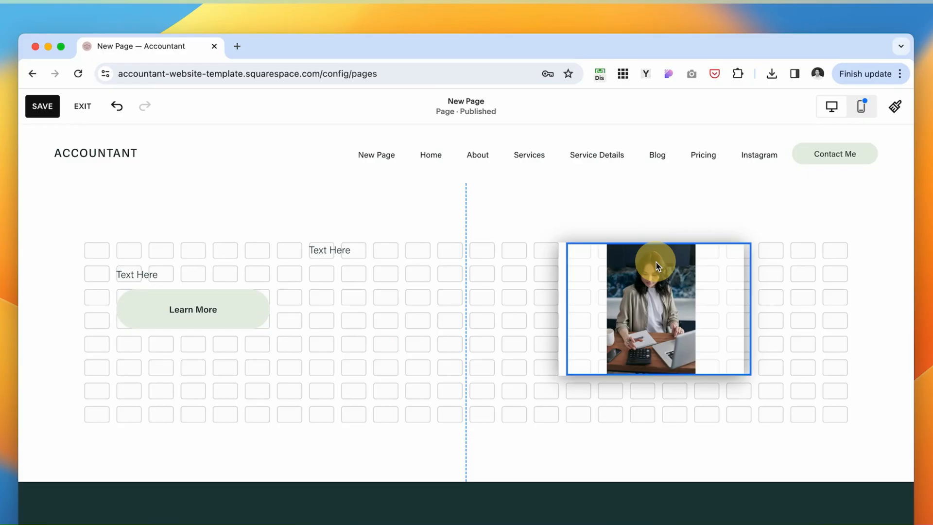
Move the woman-with-laptop image one row down in the right half of New Page's grid, and open the section's settings.
{"action": "left_click_drag", "start_coordinate": [656, 262], "coordinate": [624, 268]}
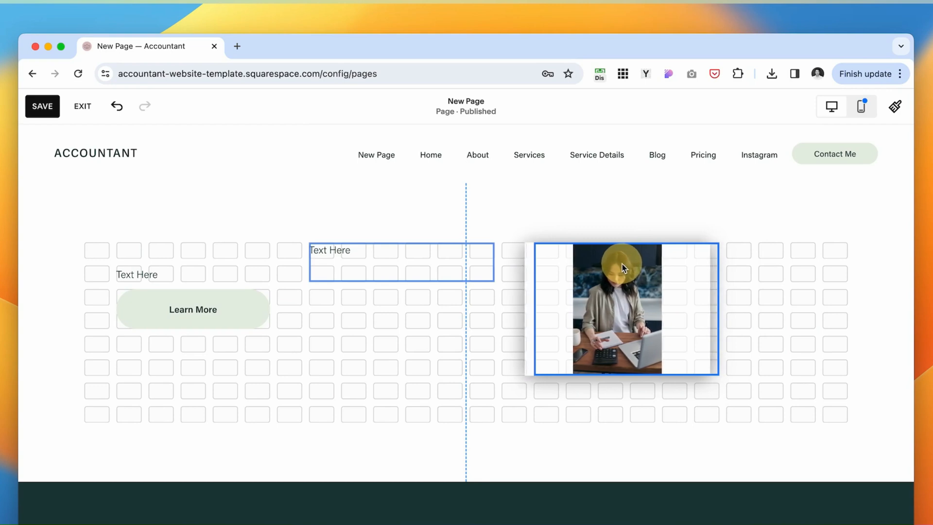
{"action": "left_click_drag", "start_coordinate": [623, 268], "coordinate": [651, 340]}
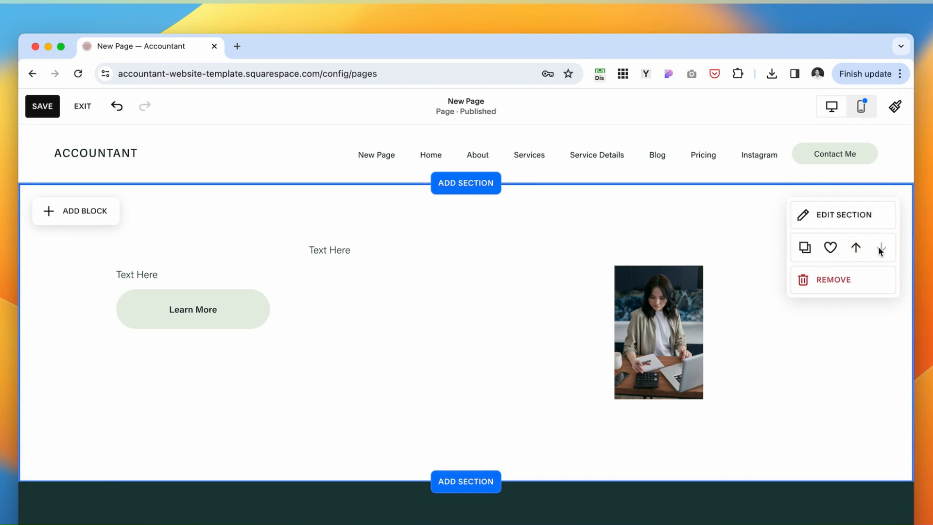
{"action": "left_click", "coordinate": [807, 221]}
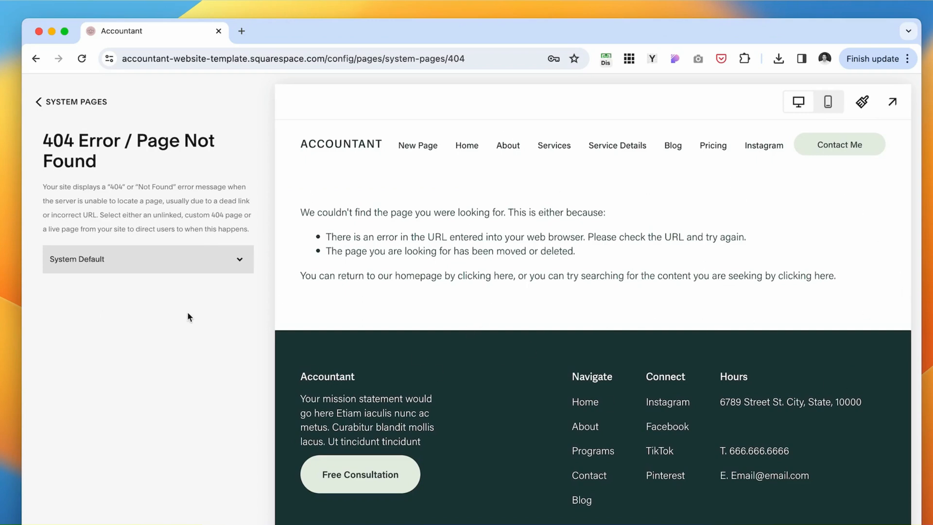
Check which site pages can replace the System Default as the 404 page.
{"action": "left_click", "coordinate": [199, 261]}
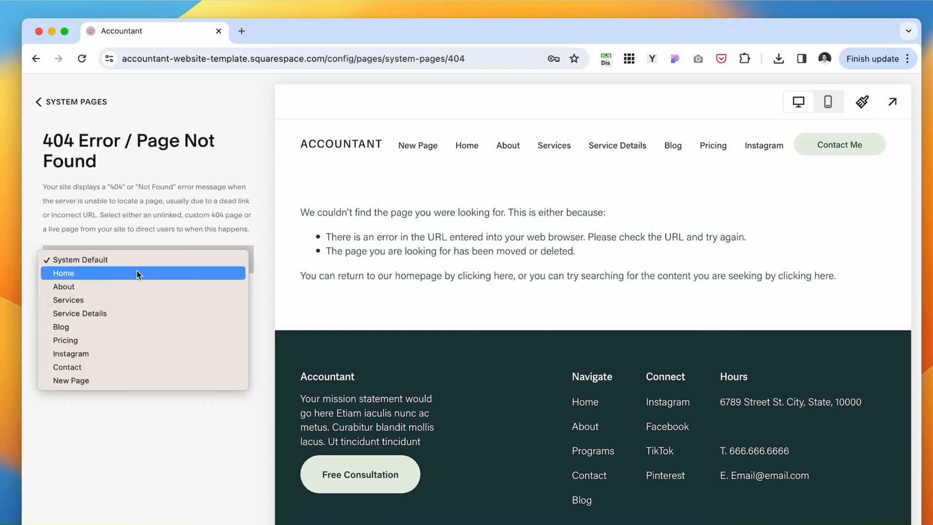
{"action": "left_click", "coordinate": [179, 481]}
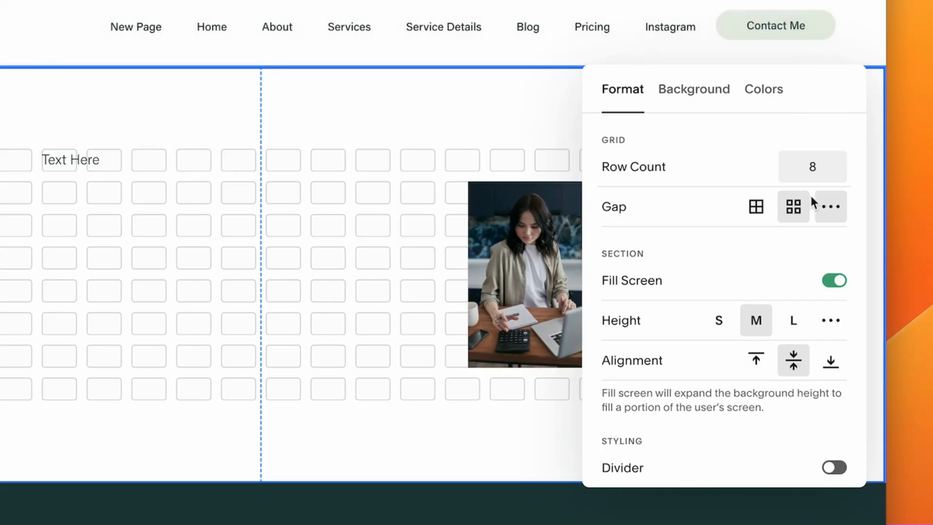
Set a custom grid gap for the New Page section, with 4 horizontally and 3 vertically.
{"action": "left_click", "coordinate": [830, 206]}
{"action": "left_click_drag", "start_coordinate": [671, 245], "coordinate": [648, 246]}
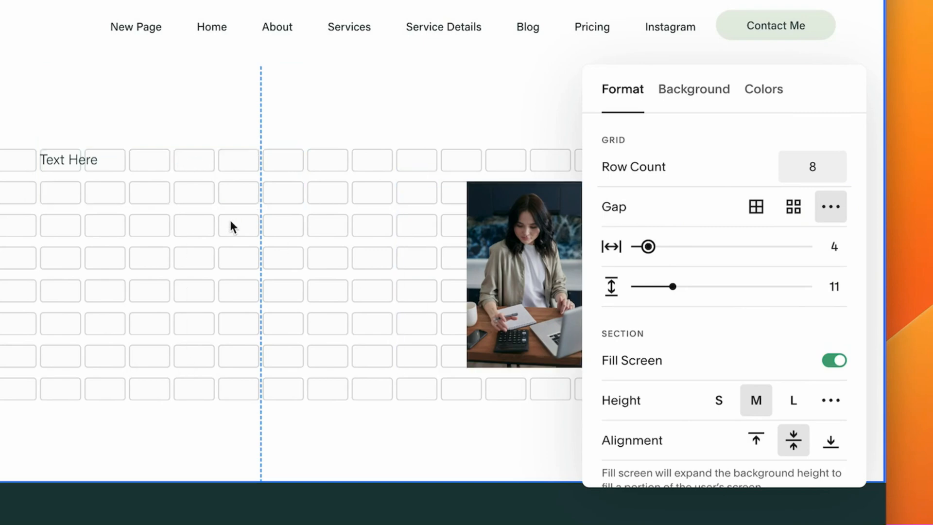
{"action": "left_click_drag", "start_coordinate": [673, 286], "coordinate": [644, 297]}
Turn the section's Fill Screen option off and back on, and adjust its height with a custom value.
{"action": "scroll", "coordinate": [652, 334], "scroll_direction": "down", "scroll_amount": 3}
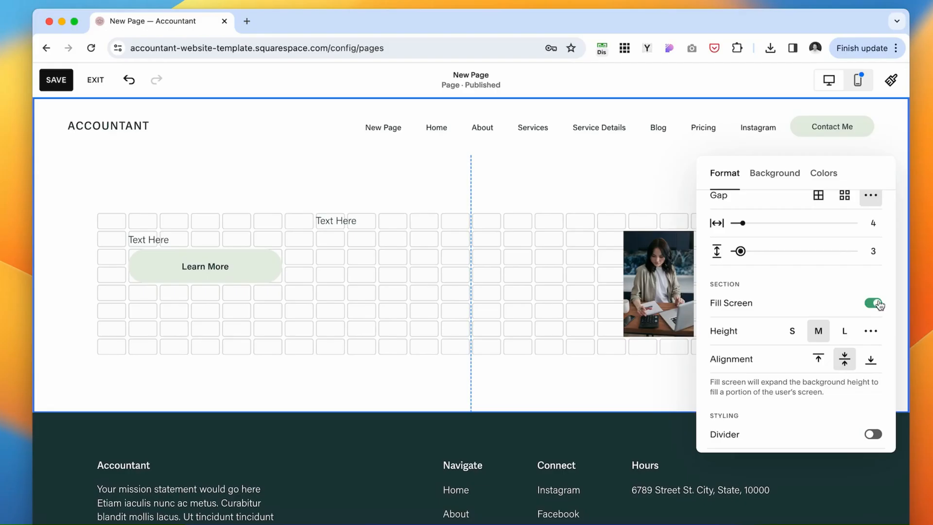
{"action": "left_click", "coordinate": [835, 277]}
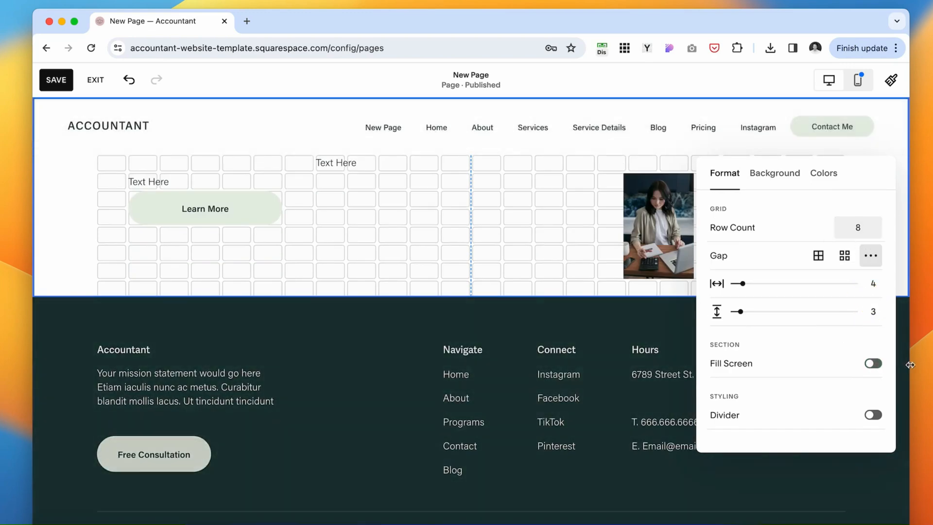
{"action": "left_click", "coordinate": [873, 364]}
{"action": "left_click", "coordinate": [872, 393]}
{"action": "scroll", "coordinate": [873, 397], "scroll_direction": "down", "scroll_amount": 2}
{"action": "left_click_drag", "start_coordinate": [712, 373], "coordinate": [786, 389]}
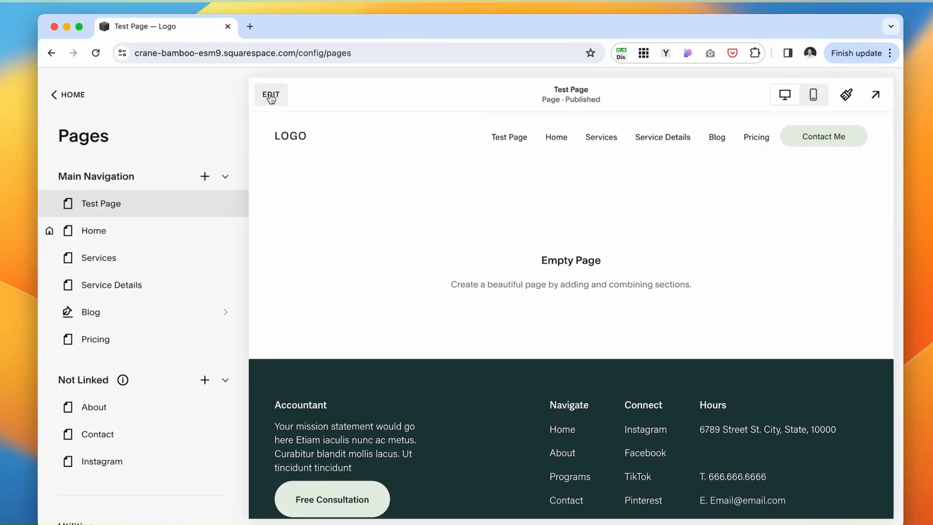
Open Test Page for editing, start adding a section and browse the Intro section templates.
{"action": "left_click", "coordinate": [271, 95]}
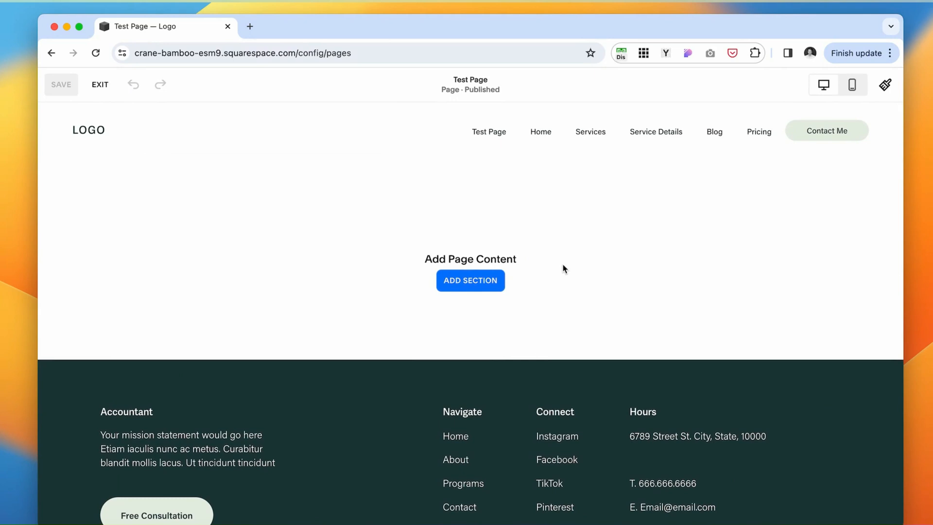
{"action": "left_click", "coordinate": [498, 287]}
{"action": "scroll", "coordinate": [475, 386], "scroll_direction": "down", "scroll_amount": 10}
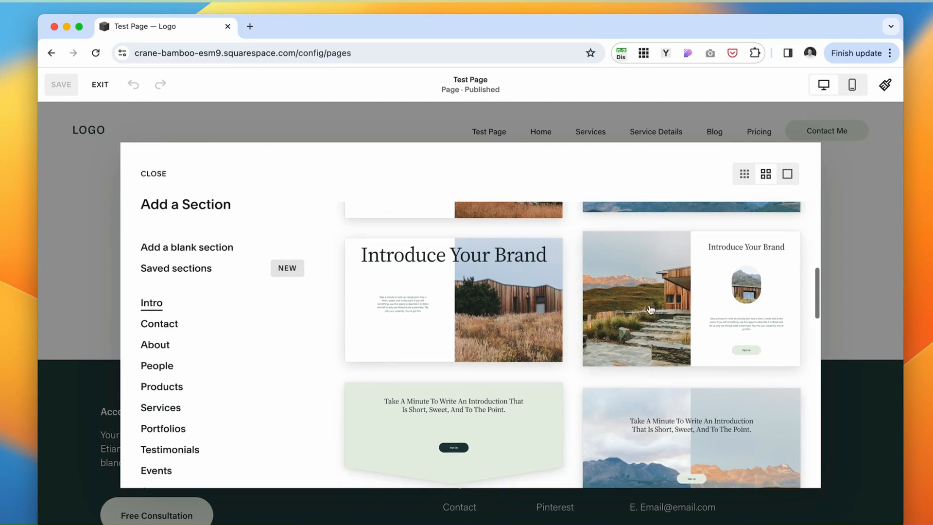
{"action": "scroll", "coordinate": [527, 381], "scroll_direction": "down", "scroll_amount": 5}
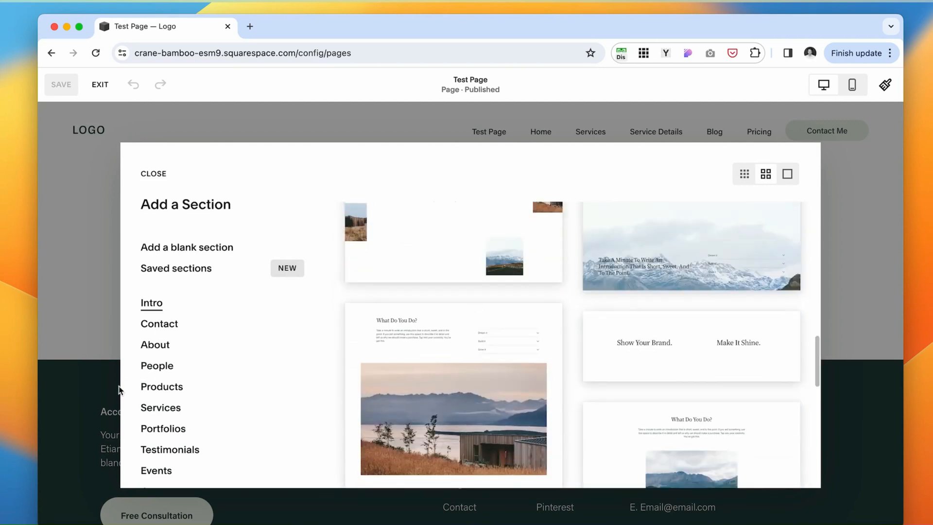
{"action": "scroll", "coordinate": [161, 399], "scroll_direction": "down", "scroll_amount": 5}
Browse the Testimonials, Portfolios, Contact and About section templates, and add a blank section to Test Page.
{"action": "left_click", "coordinate": [168, 302]}
{"action": "left_click", "coordinate": [177, 283]}
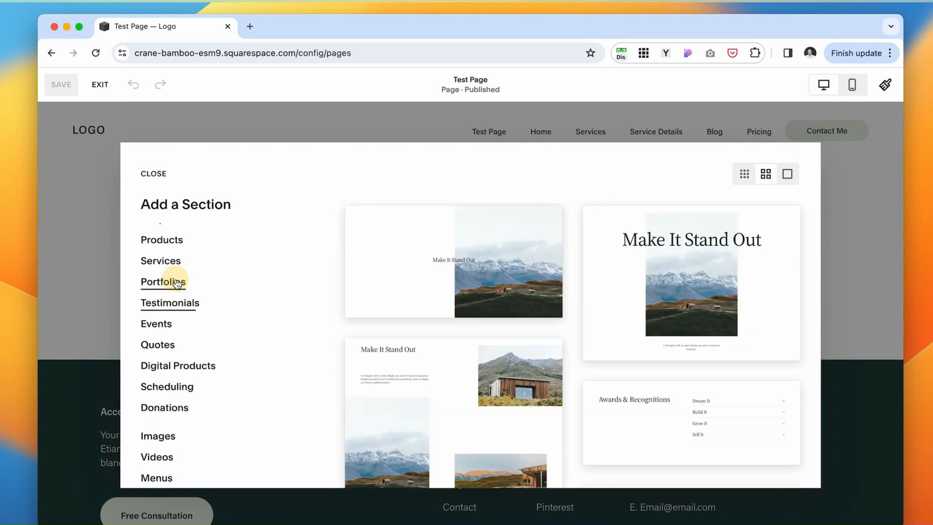
{"action": "scroll", "coordinate": [187, 296], "scroll_direction": "up", "scroll_amount": 5}
{"action": "left_click", "coordinate": [160, 322]}
{"action": "left_click", "coordinate": [160, 346]}
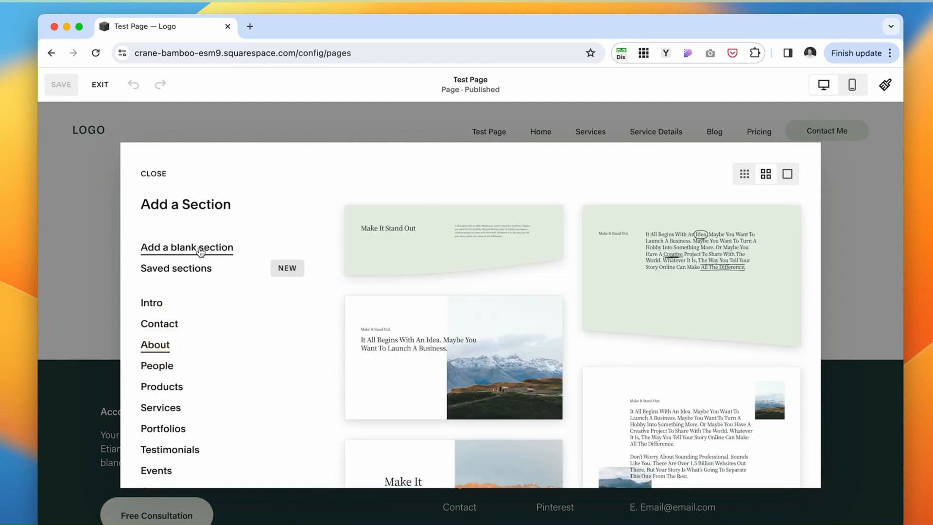
{"action": "left_click", "coordinate": [200, 250]}
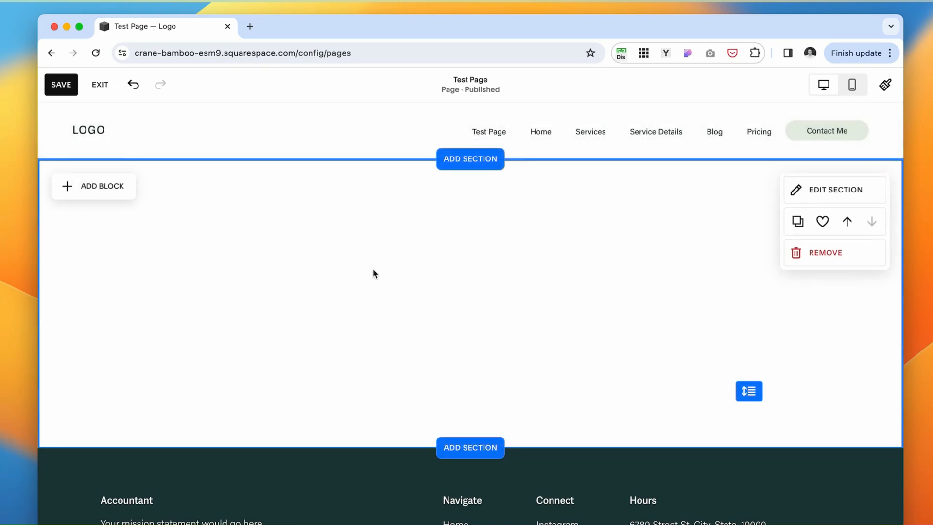
Add a text block reading "Text Here" to Test Page's blank section and shift it slightly to the right.
{"action": "left_click", "coordinate": [66, 194]}
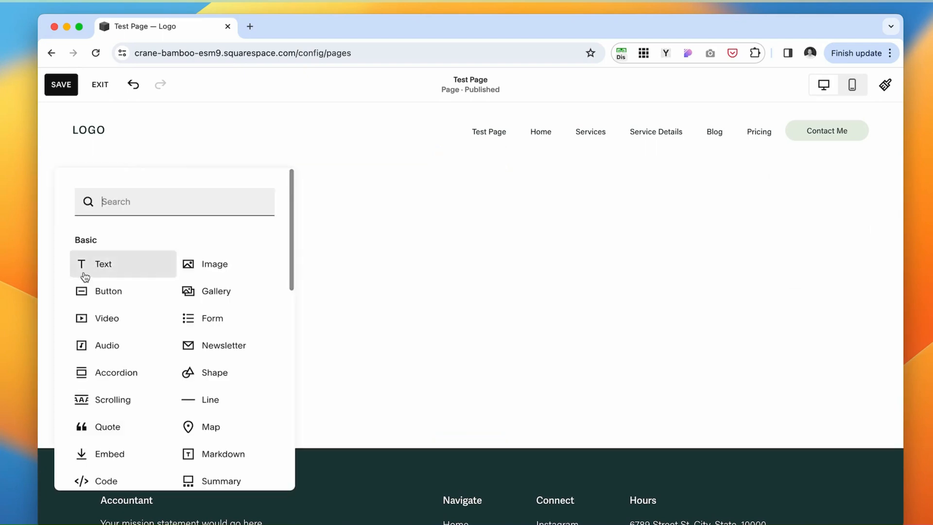
{"action": "left_click", "coordinate": [105, 275]}
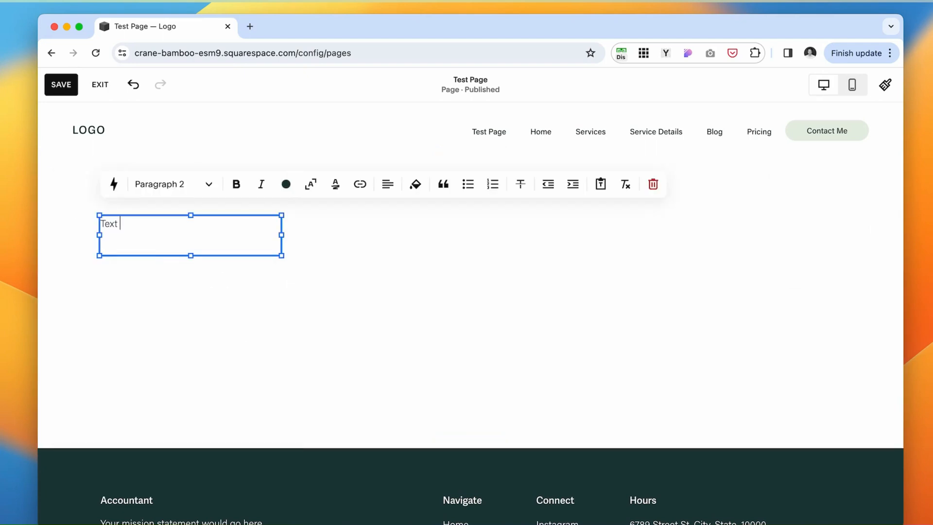
{"action": "left_click", "coordinate": [337, 313]}
{"action": "mouse_move", "coordinate": [267, 246]}
{"action": "left_mouse_down"}
{"action": "mouse_move", "coordinate": [224, 261]}
{"action": "mouse_move", "coordinate": [273, 238]}
{"action": "left_mouse_up"}
Add an image block with the library photo of the woman at a desk, and place it to the right of the text.
{"action": "left_click", "coordinate": [69, 183]}
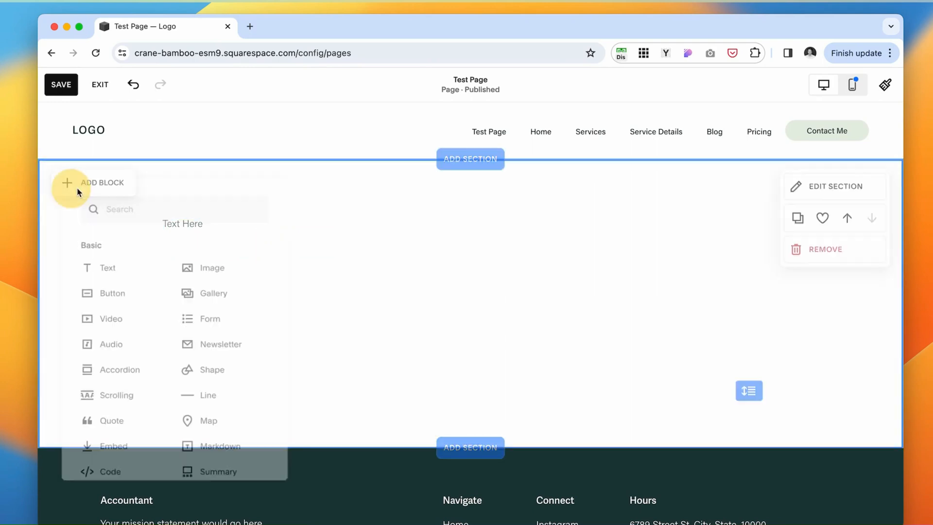
{"action": "left_click", "coordinate": [227, 267]}
{"action": "left_click", "coordinate": [191, 280]}
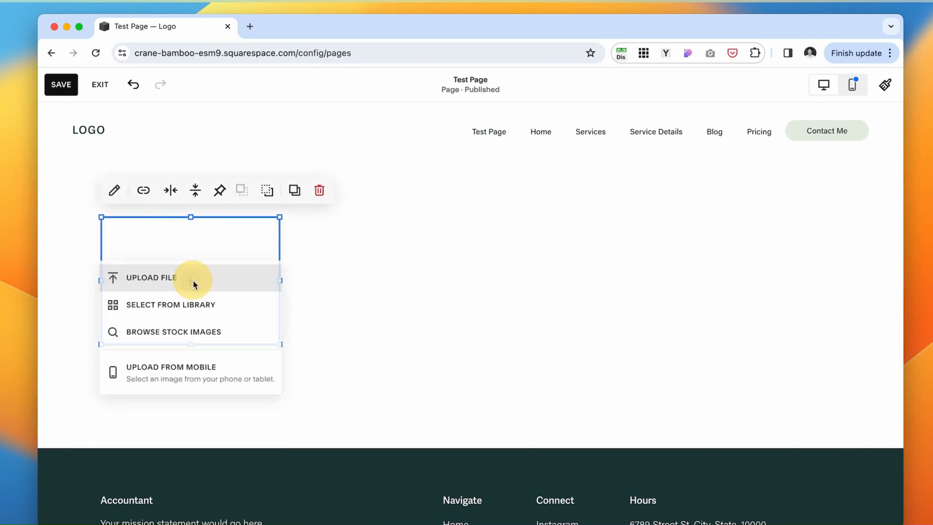
{"action": "left_click", "coordinate": [218, 309]}
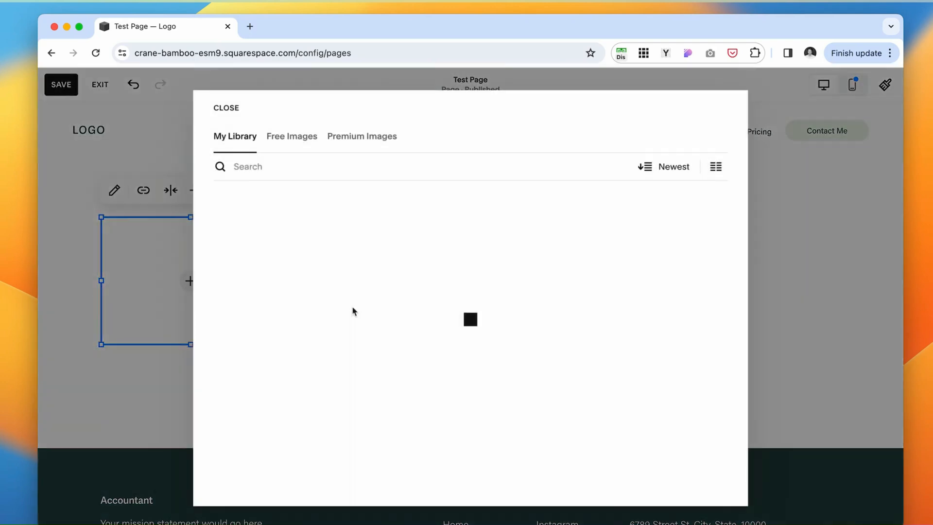
{"action": "left_click", "coordinate": [429, 259]}
{"action": "left_click", "coordinate": [716, 484]}
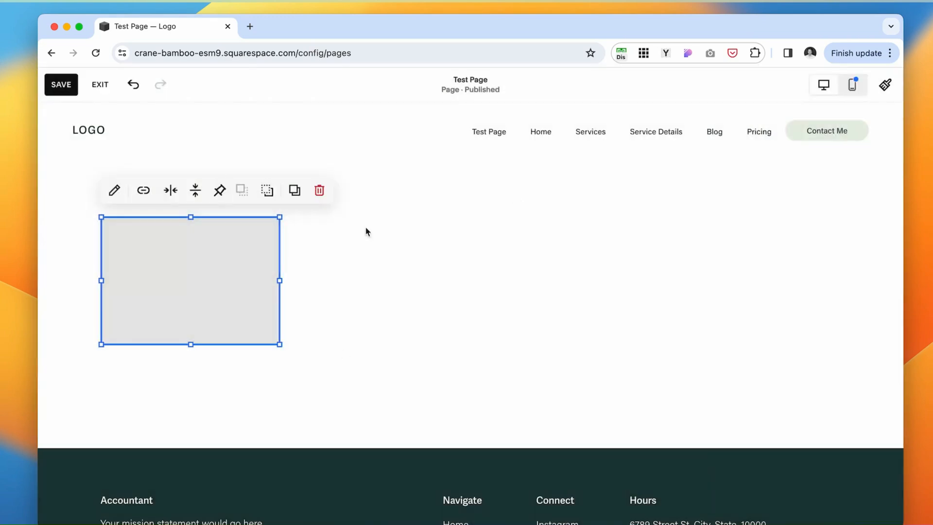
{"action": "left_click_drag", "start_coordinate": [155, 268], "coordinate": [492, 261]}
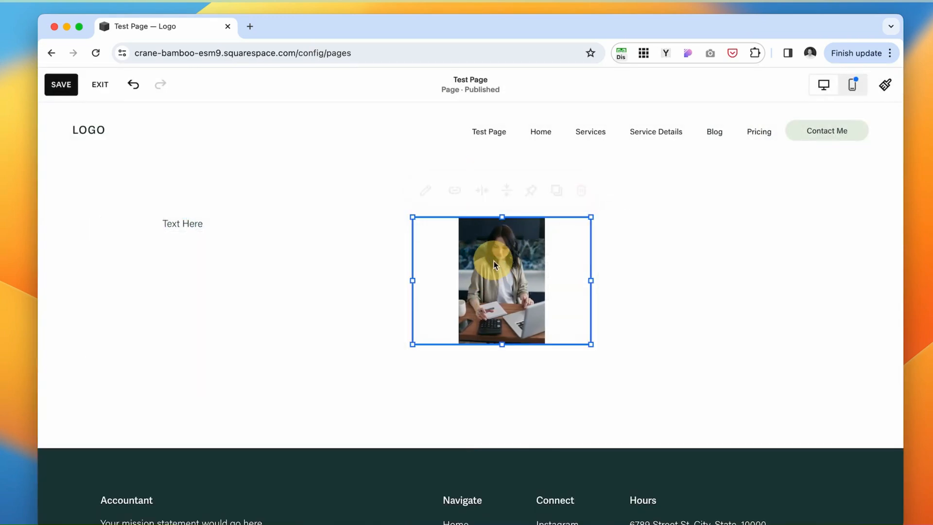
Add a "Learn More" button block and place it below the text, beside the image.
{"action": "left_click", "coordinate": [220, 221]}
{"action": "left_click", "coordinate": [491, 261]}
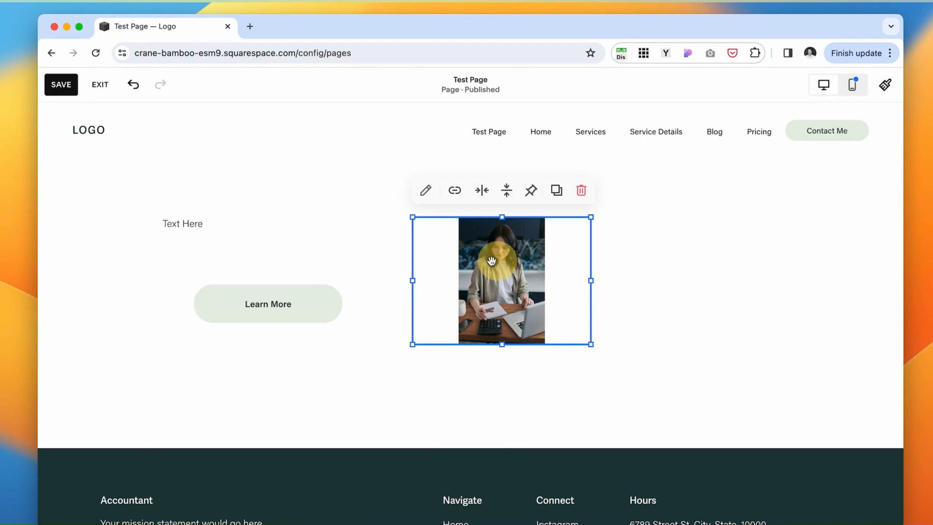
{"action": "left_click", "coordinate": [317, 305]}
{"action": "left_click", "coordinate": [166, 310]}
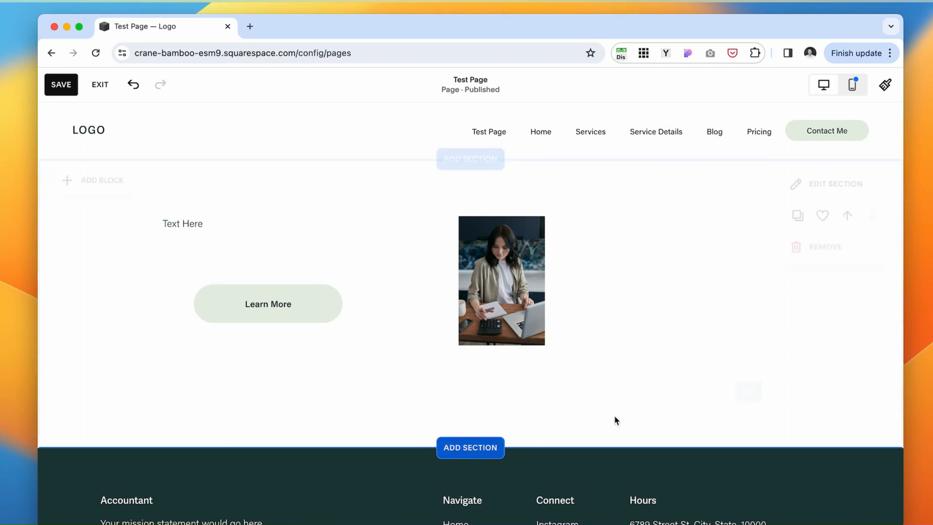
{"action": "scroll", "coordinate": [614, 420], "scroll_direction": "down", "scroll_amount": 3}
{"action": "left_click_drag", "start_coordinate": [228, 181], "coordinate": [252, 180]}
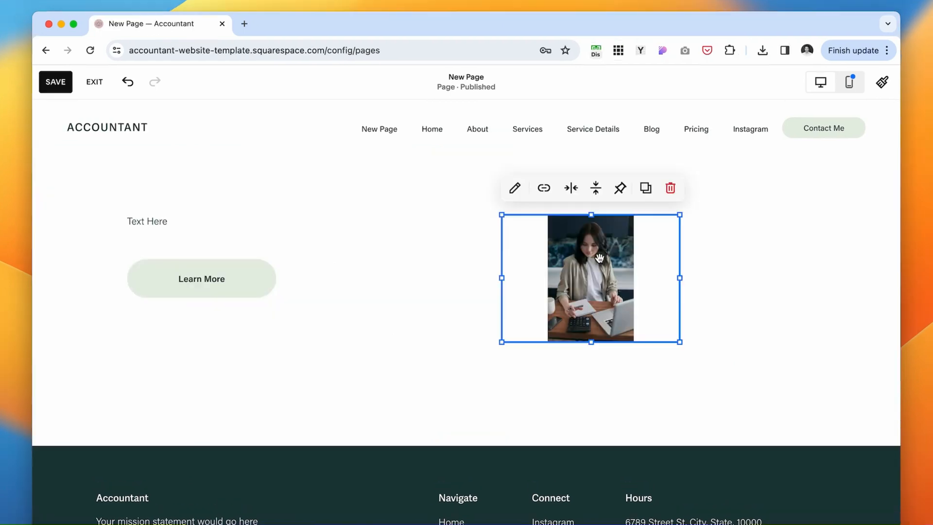
Select the image, button and text blocks on New Page in turn, and duplicate the "Text Here" block.
{"action": "mouse_move", "coordinate": [602, 262]}
{"action": "left_mouse_down"}
{"action": "mouse_move", "coordinate": [614, 263]}
{"action": "mouse_move", "coordinate": [607, 246]}
{"action": "left_mouse_up"}
{"action": "left_click_drag", "start_coordinate": [258, 289], "coordinate": [256, 289]}
{"action": "left_click", "coordinate": [180, 213]}
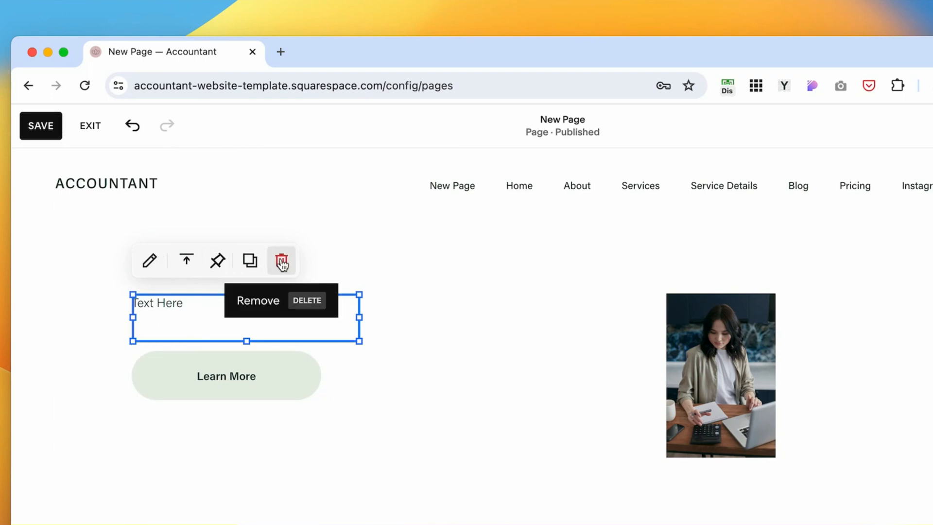
{"action": "left_click", "coordinate": [250, 260]}
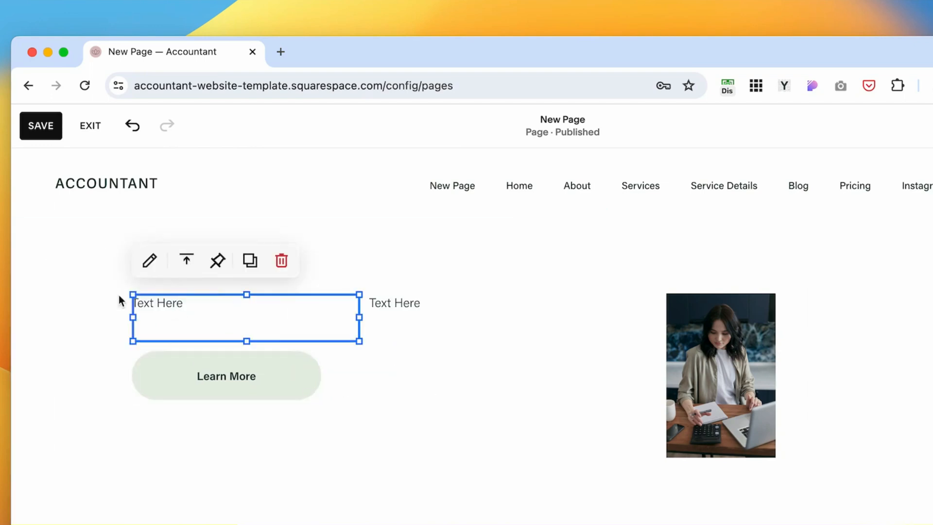
Open the original "Text Here" block for text editing, and shorten and restore the block's height.
{"action": "left_click", "coordinate": [150, 307]}
{"action": "triple_click", "coordinate": [151, 306]}
{"action": "left_click", "coordinate": [317, 303]}
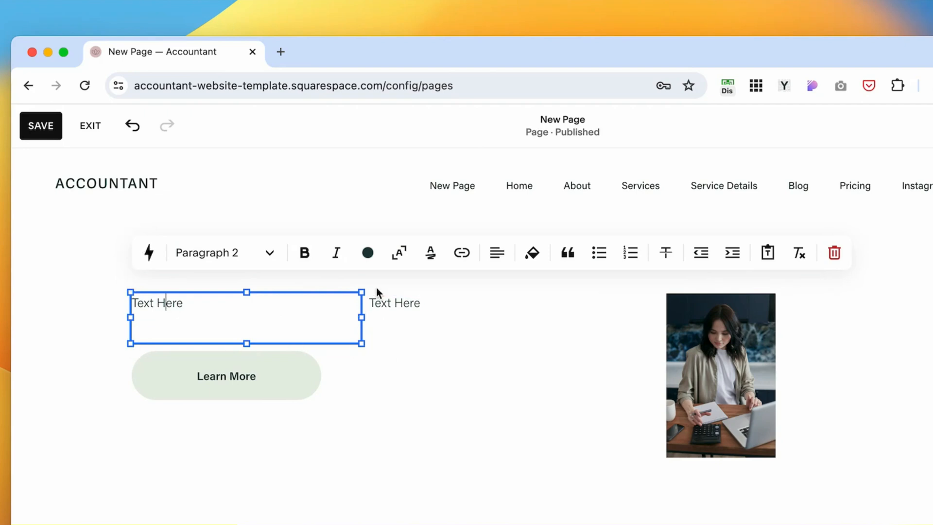
{"action": "left_click_drag", "start_coordinate": [246, 337], "coordinate": [247, 315]}
{"action": "mouse_move", "coordinate": [362, 305]}
{"action": "left_mouse_down"}
{"action": "mouse_move", "coordinate": [238, 306]}
{"action": "mouse_move", "coordinate": [362, 304]}
{"action": "left_mouse_up"}
{"action": "left_click_drag", "start_coordinate": [246, 314], "coordinate": [246, 340]}
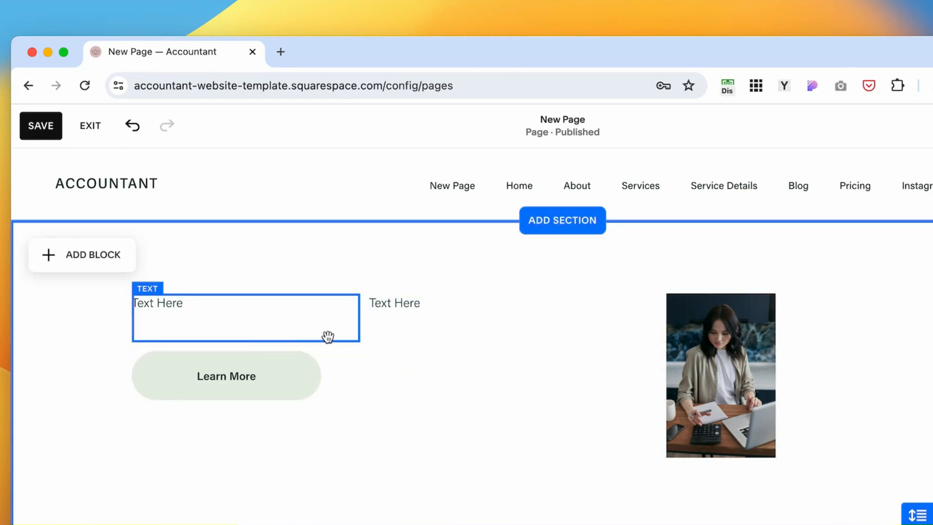
Try middle vertical alignment on the original "Text Here" block, and finish with bottom alignment.
{"action": "left_click", "coordinate": [328, 337]}
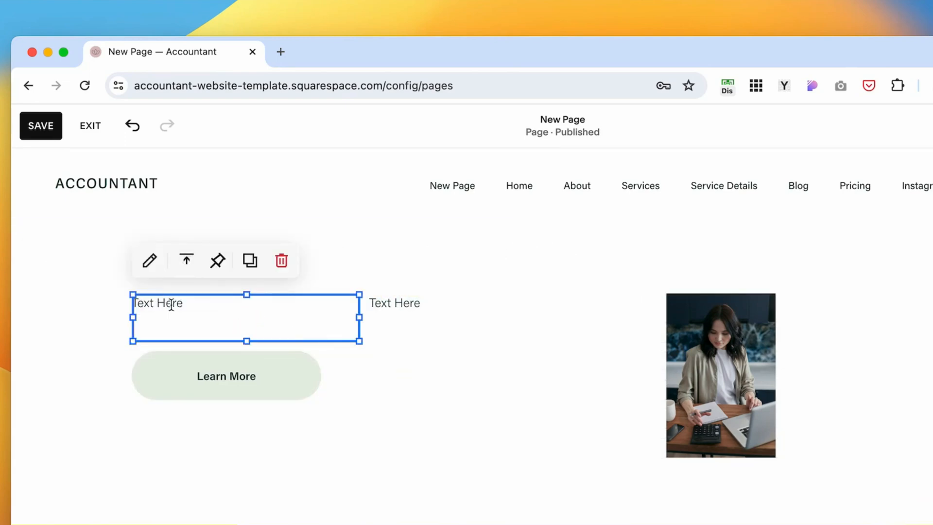
{"action": "left_click", "coordinate": [187, 260]}
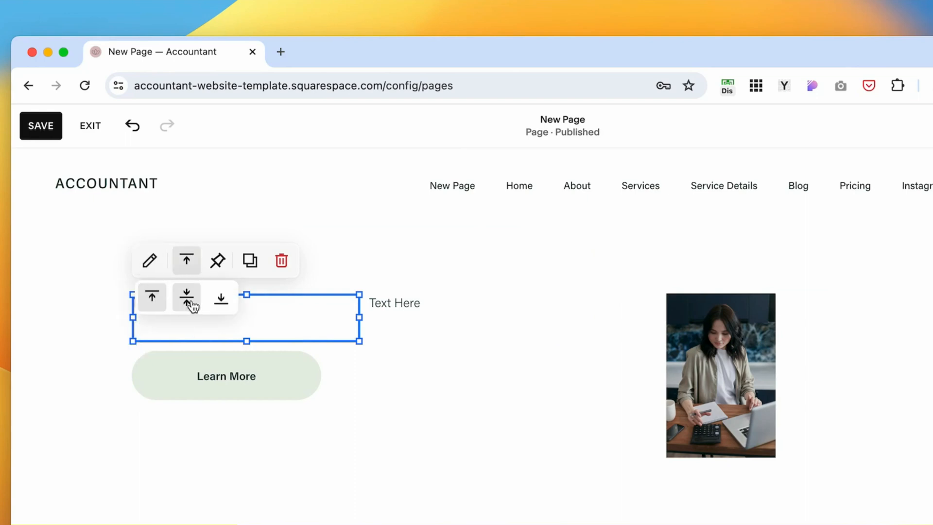
{"action": "left_click", "coordinate": [187, 299]}
{"action": "left_click", "coordinate": [90, 418]}
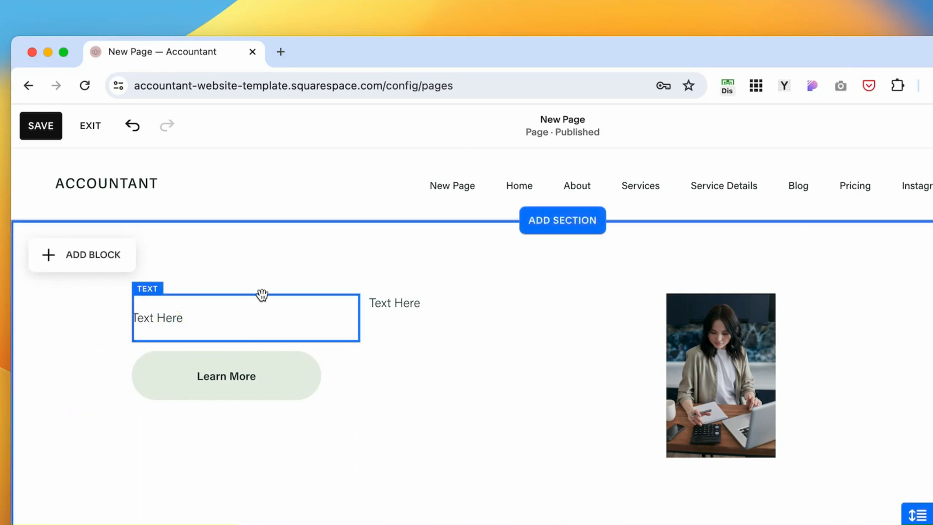
{"action": "left_click", "coordinate": [262, 295]}
{"action": "left_click", "coordinate": [185, 261]}
{"action": "left_click", "coordinate": [221, 294]}
{"action": "left_click", "coordinate": [440, 494]}
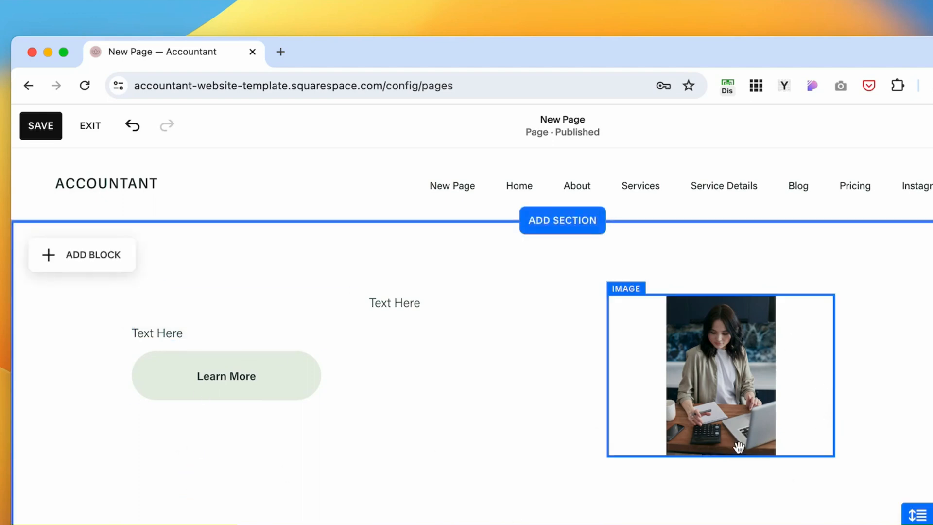
Open the image block's design settings and switch its display from Fit to Fill and back to Fit.
{"action": "left_click", "coordinate": [832, 454]}
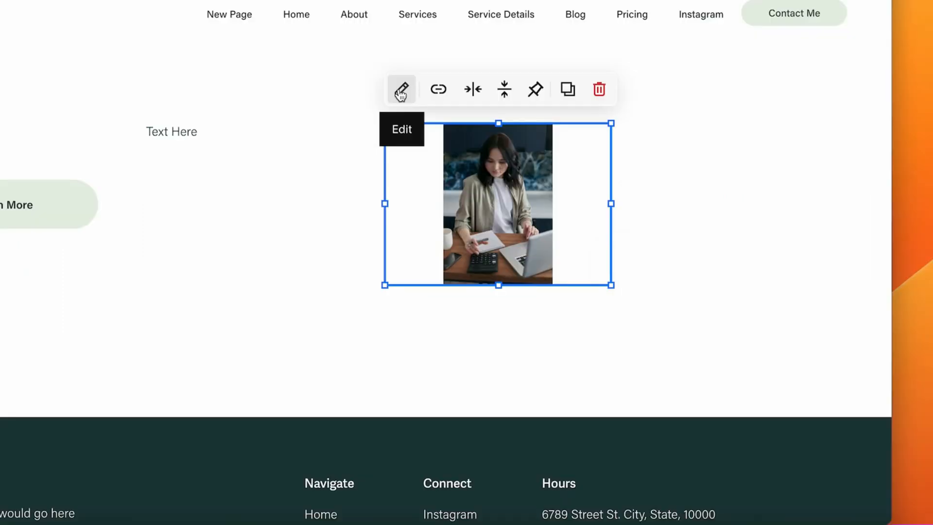
{"action": "left_click", "coordinate": [401, 90]}
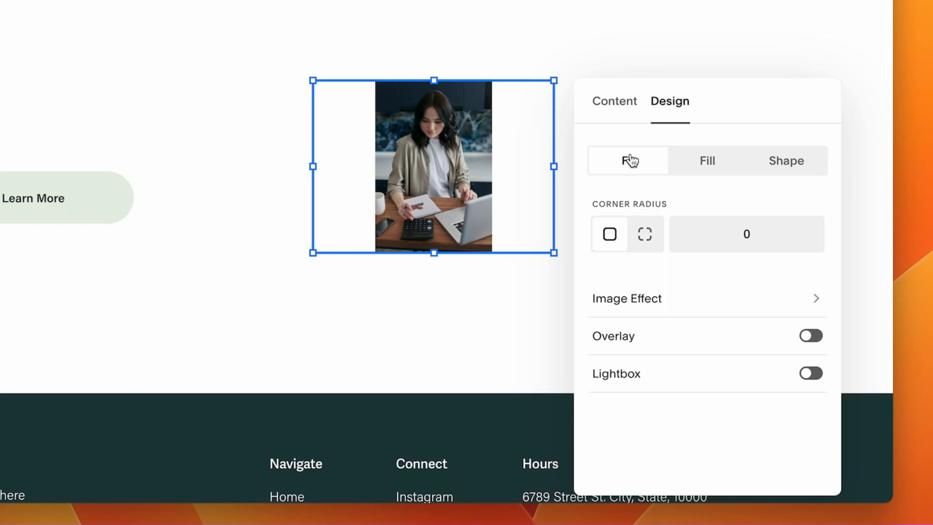
{"action": "left_click", "coordinate": [706, 162]}
{"action": "left_click", "coordinate": [636, 170]}
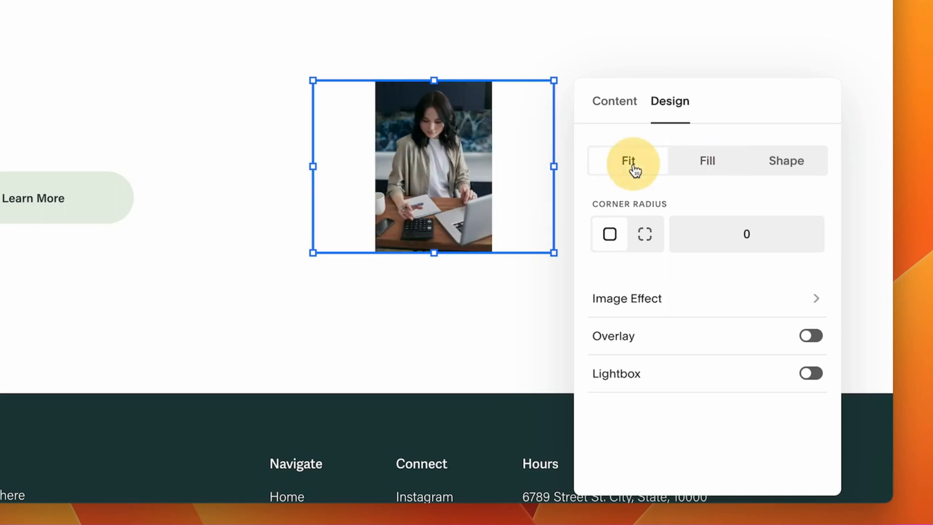
{"action": "left_click", "coordinate": [244, 211]}
Enlarge the image block in height and width while keeping its Fit display.
{"action": "left_click", "coordinate": [462, 194]}
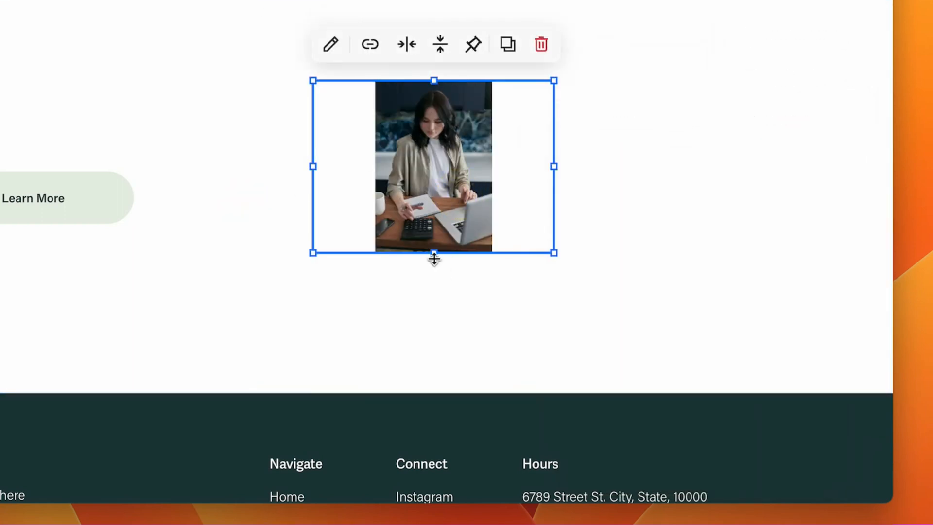
{"action": "left_click_drag", "start_coordinate": [434, 254], "coordinate": [434, 392]}
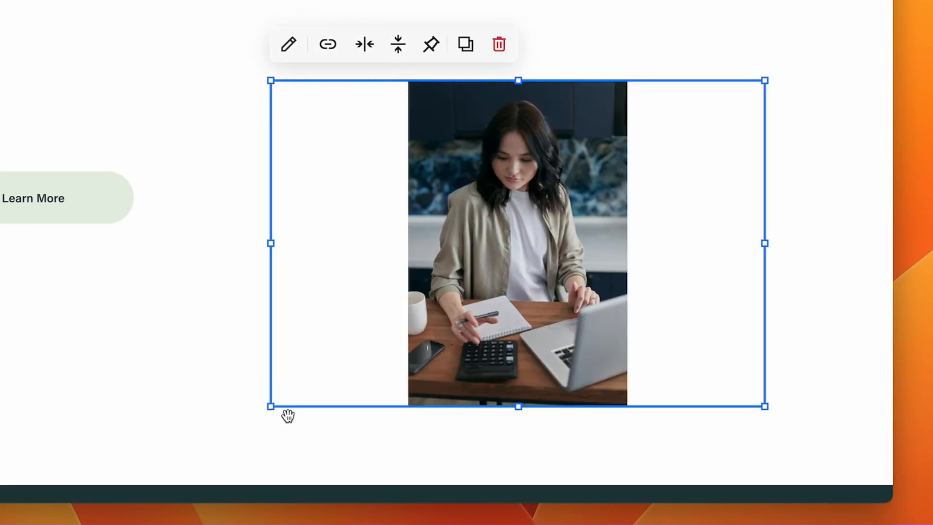
{"action": "mouse_move", "coordinate": [270, 406]}
{"action": "left_mouse_down"}
{"action": "mouse_move", "coordinate": [196, 462]}
{"action": "mouse_move", "coordinate": [273, 409]}
{"action": "left_mouse_up"}
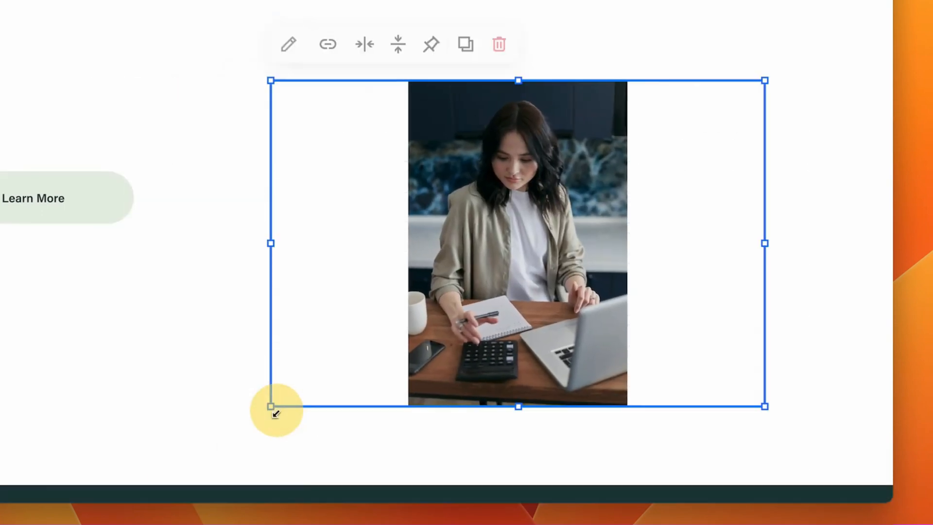
Set the image's design to Fill and move its focal point up to bring the woman's face into the frame.
{"action": "left_click", "coordinate": [302, 48]}
{"action": "left_click", "coordinate": [705, 102]}
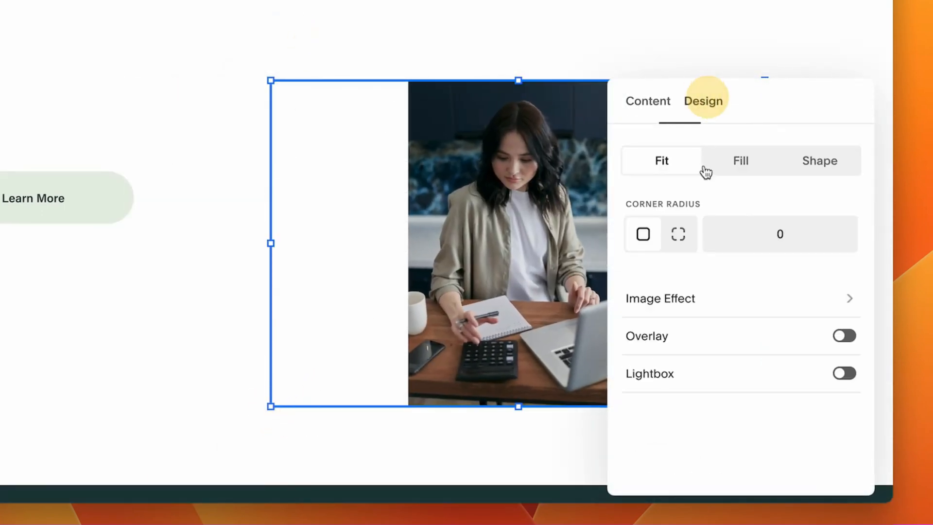
{"action": "left_click", "coordinate": [746, 162]}
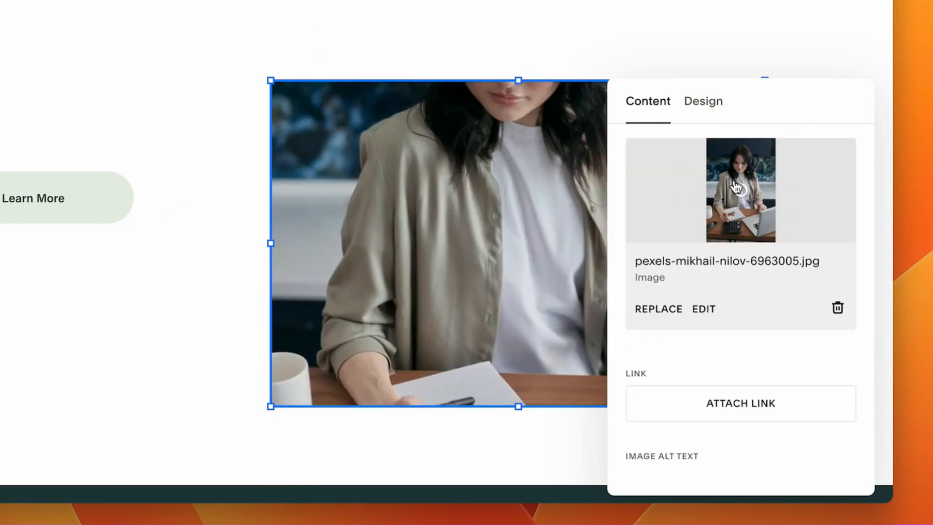
{"action": "left_click_drag", "start_coordinate": [738, 187], "coordinate": [732, 168]}
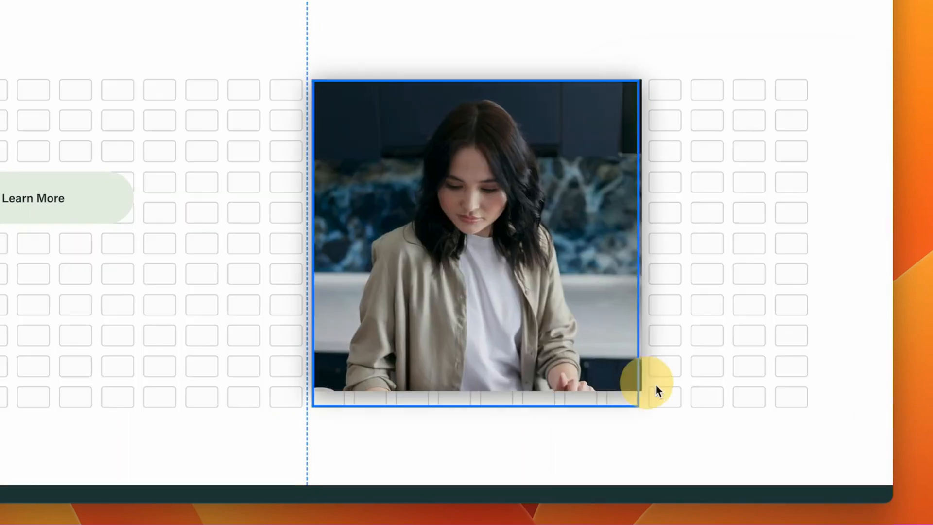
Shrink the filled image block to a roughly square shape and move it further right in the section.
{"action": "left_click_drag", "start_coordinate": [652, 381], "coordinate": [577, 360]}
{"action": "left_click", "coordinate": [731, 294]}
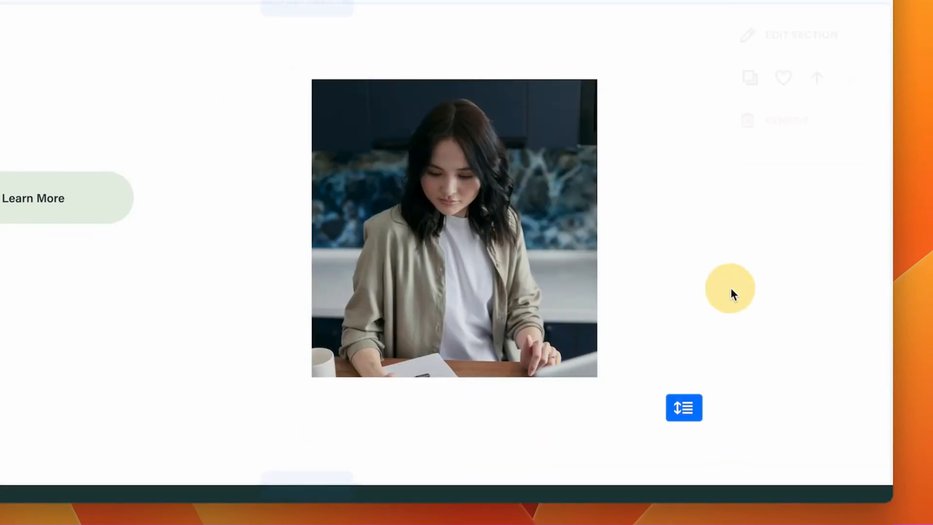
{"action": "left_click_drag", "start_coordinate": [412, 217], "coordinate": [524, 218]}
{"action": "left_click", "coordinate": [276, 231]}
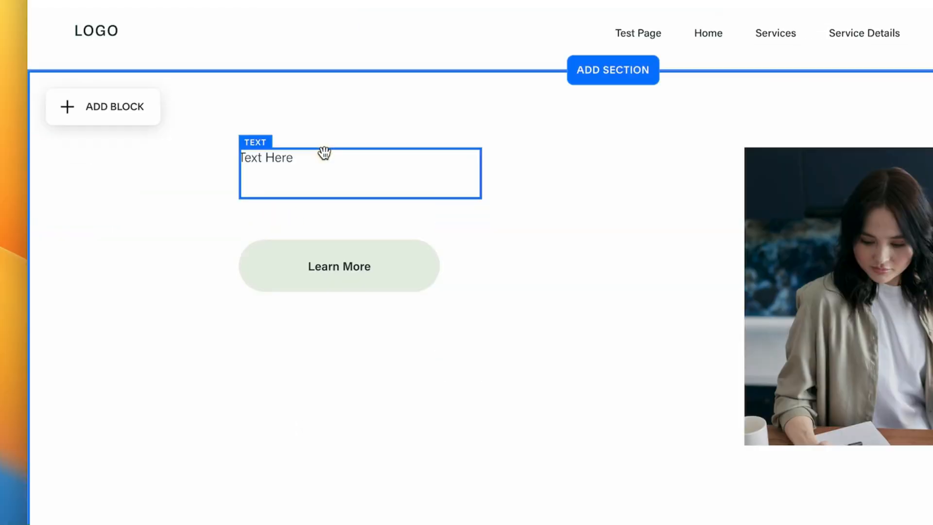
Move the Learn More button lower, and format the text above it as a widened Heading 1 reading "Text Here TY".
{"action": "left_click_drag", "start_coordinate": [323, 155], "coordinate": [342, 158]}
{"action": "left_click_drag", "start_coordinate": [358, 261], "coordinate": [358, 358]}
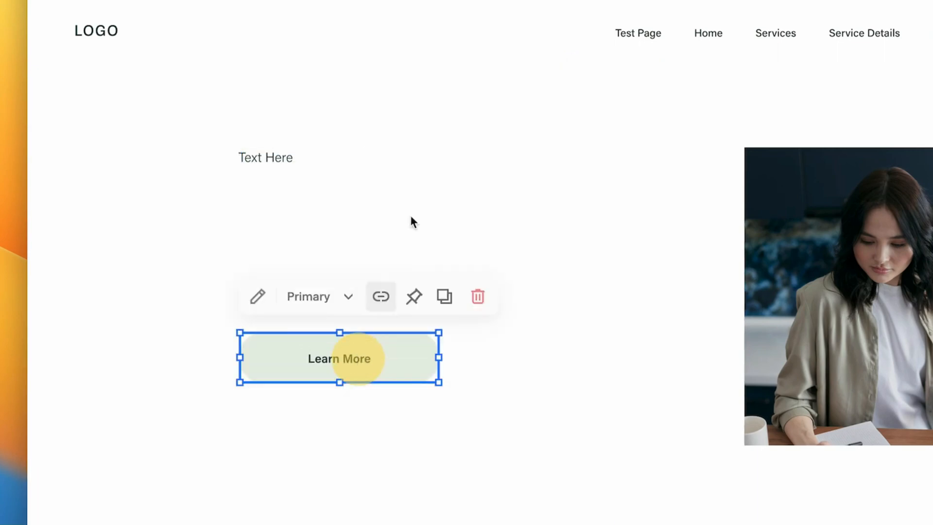
{"action": "left_click", "coordinate": [340, 175]}
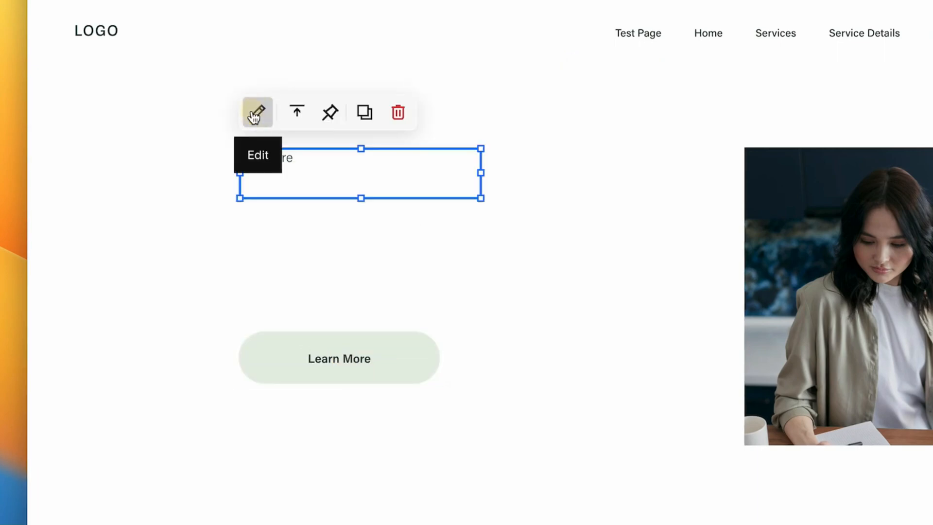
{"action": "left_click", "coordinate": [254, 116]}
{"action": "left_click", "coordinate": [365, 107]}
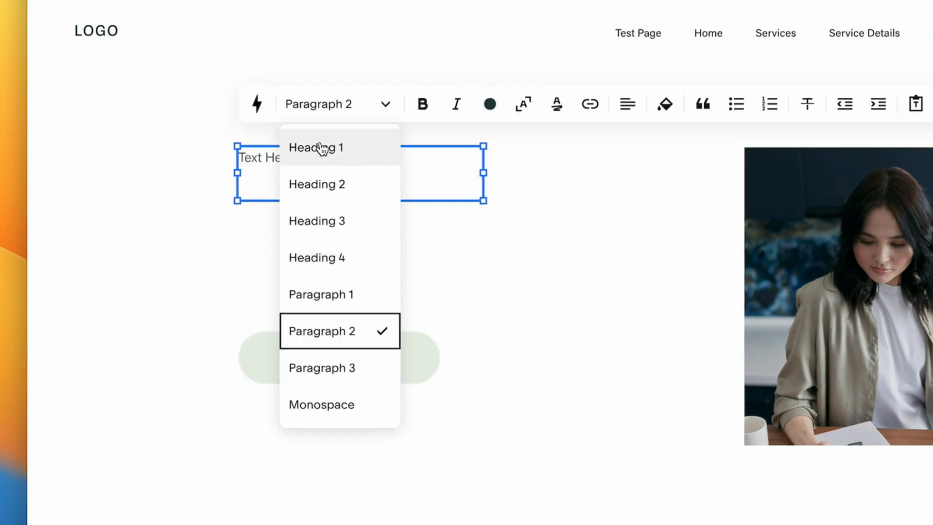
{"action": "left_click", "coordinate": [349, 154]}
{"action": "double_click", "coordinate": [340, 171]}
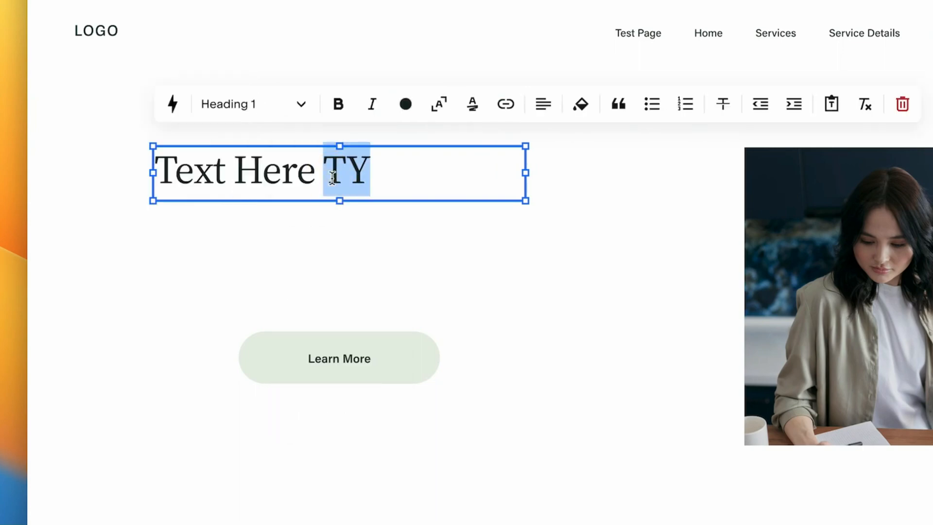
{"action": "left_click", "coordinate": [297, 104]}
{"action": "left_click", "coordinate": [457, 293]}
Duplicate the "Text Here TY" heading block and move the copy down between the original heading and the button.
{"action": "left_click", "coordinate": [335, 171]}
{"action": "left_click", "coordinate": [281, 112]}
{"action": "left_click", "coordinate": [533, 293]}
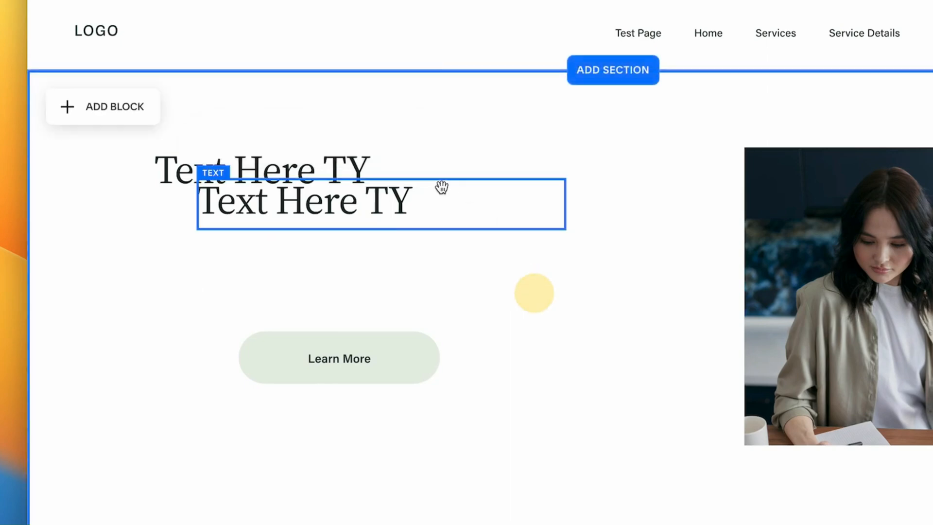
{"action": "left_click_drag", "start_coordinate": [442, 187], "coordinate": [455, 260]}
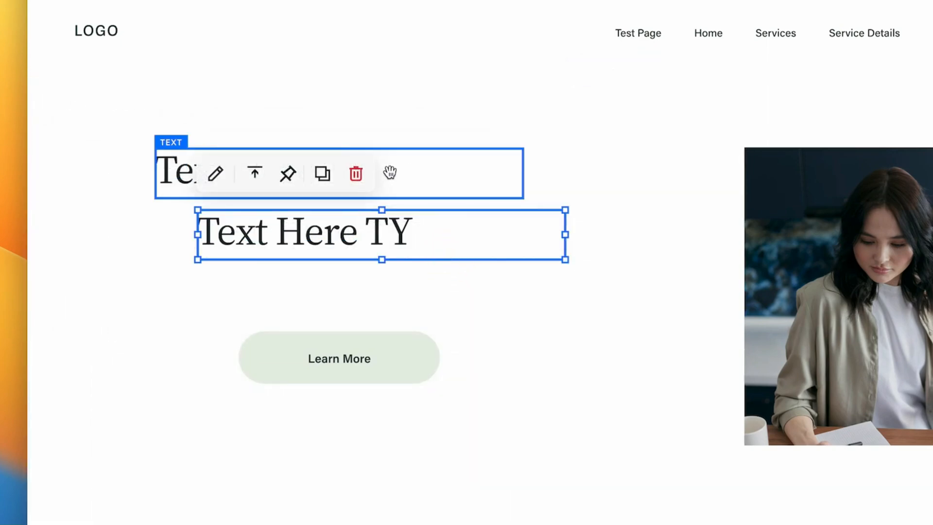
Format the duplicated "Text Here TY" block below the original heading as Heading 2.
{"action": "left_click", "coordinate": [440, 239]}
{"action": "left_click", "coordinate": [304, 239]}
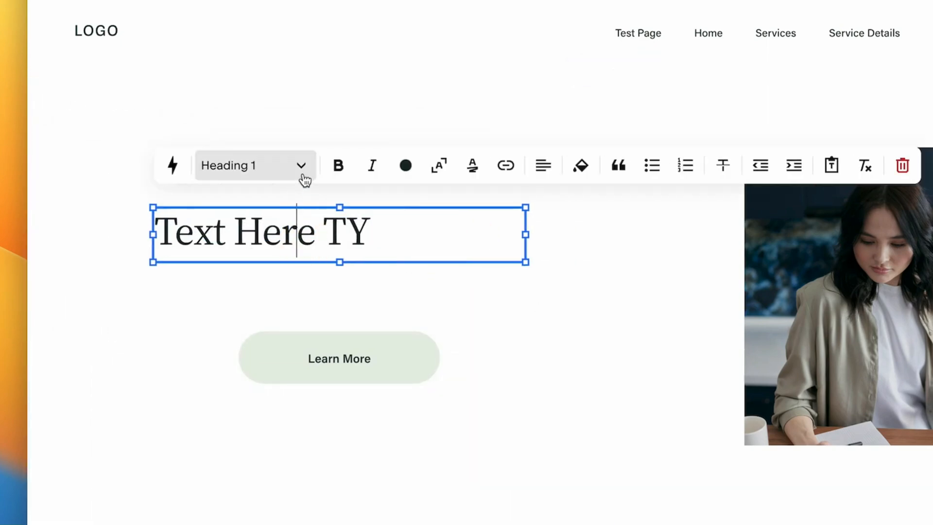
{"action": "left_click", "coordinate": [300, 167]}
{"action": "left_click", "coordinate": [271, 263]}
{"action": "left_click", "coordinate": [558, 306]}
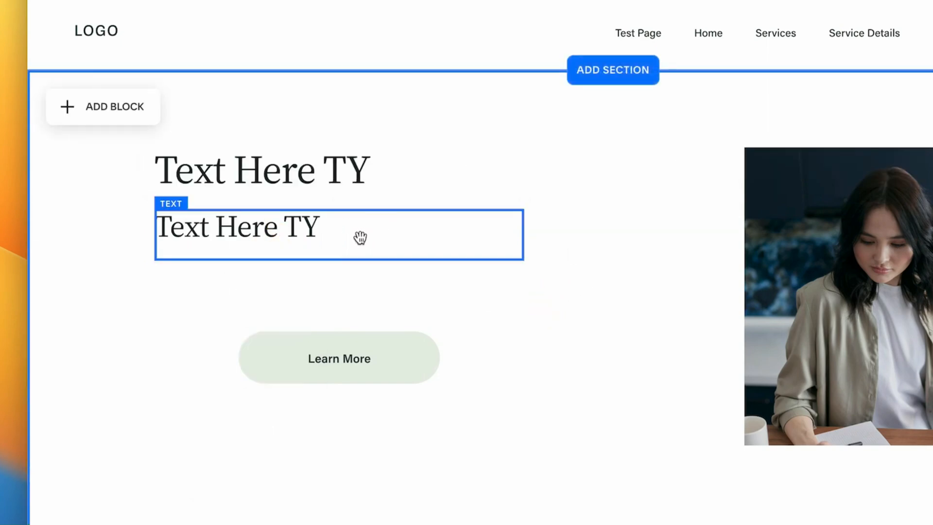
Place a copy of the Heading 2 text below it and format the copy as Heading 3.
{"action": "left_click_drag", "start_coordinate": [358, 237], "coordinate": [351, 293]}
{"action": "left_click", "coordinate": [174, 233]}
{"action": "left_click", "coordinate": [300, 228]}
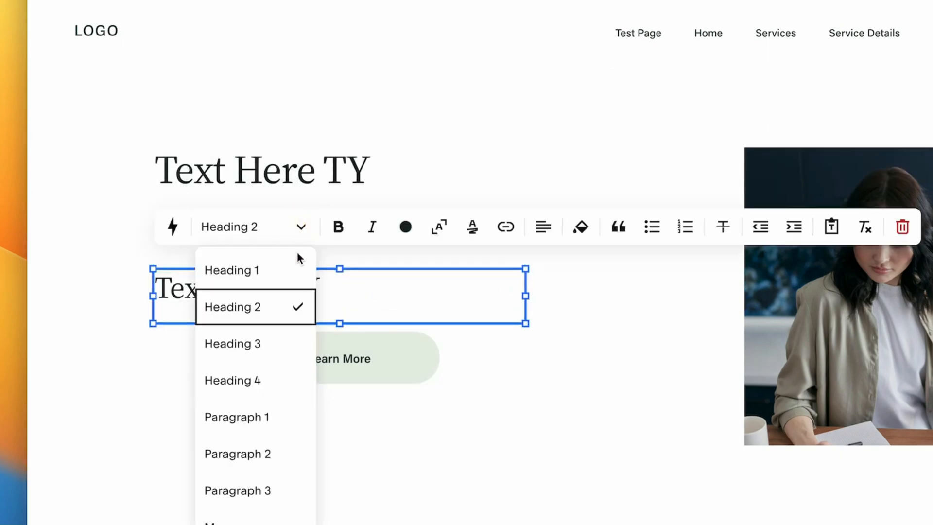
{"action": "left_click", "coordinate": [273, 360]}
{"action": "left_click", "coordinate": [504, 383]}
Move the Learn More button out of the way and add a Heading 4 copy of the text below the Heading 3 block.
{"action": "left_click_drag", "start_coordinate": [327, 366], "coordinate": [603, 480]}
{"action": "left_click_drag", "start_coordinate": [336, 295], "coordinate": [323, 372]}
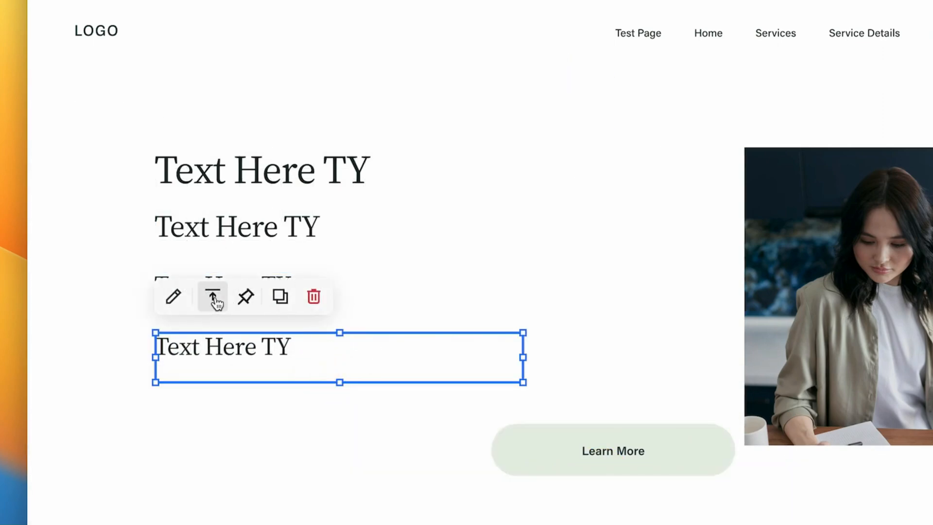
{"action": "left_click", "coordinate": [222, 361]}
{"action": "double_click", "coordinate": [222, 361]}
{"action": "left_click", "coordinate": [292, 294]}
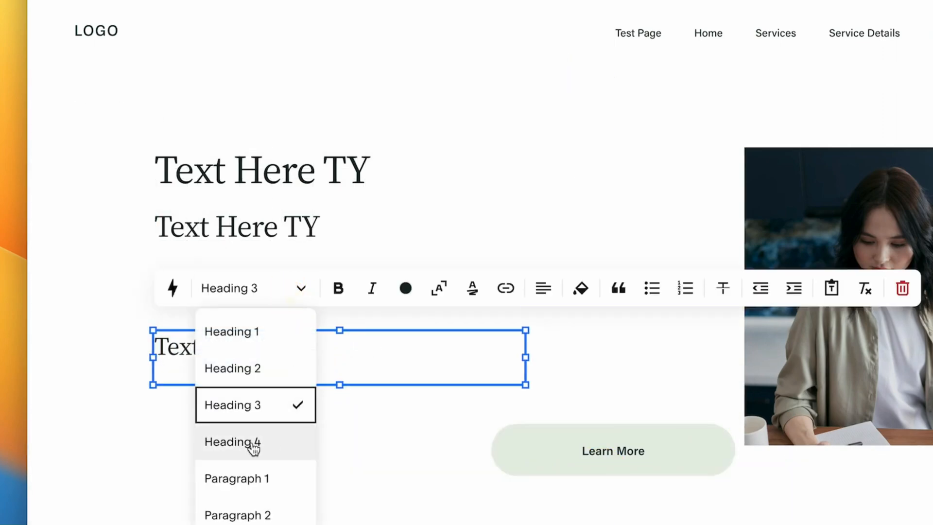
{"action": "left_click", "coordinate": [279, 442]}
{"action": "left_click", "coordinate": [396, 442]}
Compare the stacked heading and paragraph samples, and check which style is applied to the largest "Text Here TY" block.
{"action": "left_click_drag", "start_coordinate": [200, 125], "coordinate": [370, 393]}
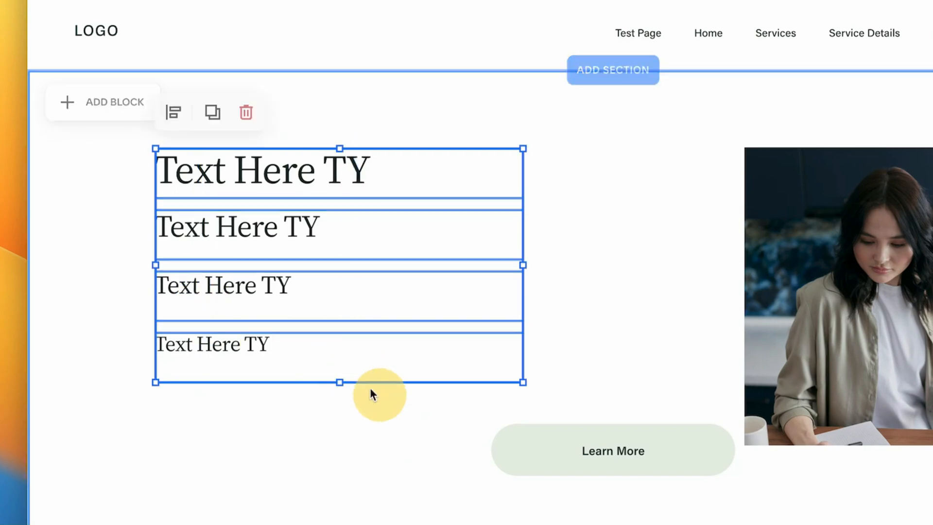
{"action": "left_click_drag", "start_coordinate": [351, 327], "coordinate": [307, 287]}
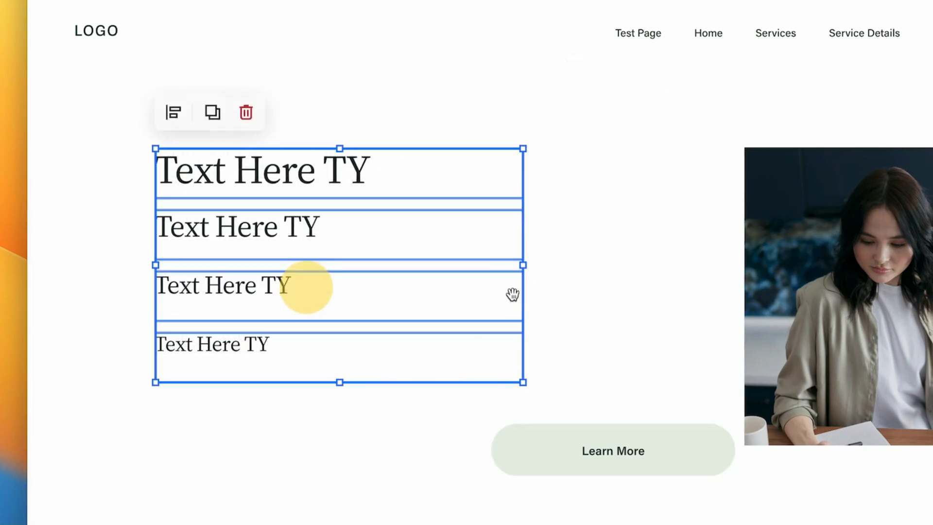
{"action": "left_click", "coordinate": [603, 302]}
{"action": "scroll", "coordinate": [329, 479], "scroll_direction": "down", "scroll_amount": 5}
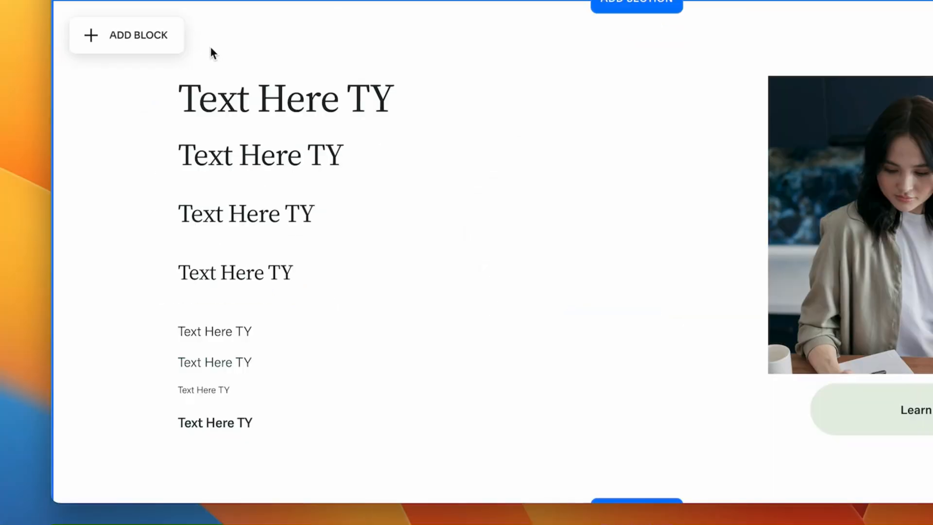
{"action": "left_click_drag", "start_coordinate": [211, 41], "coordinate": [426, 455]}
{"action": "left_click", "coordinate": [669, 308]}
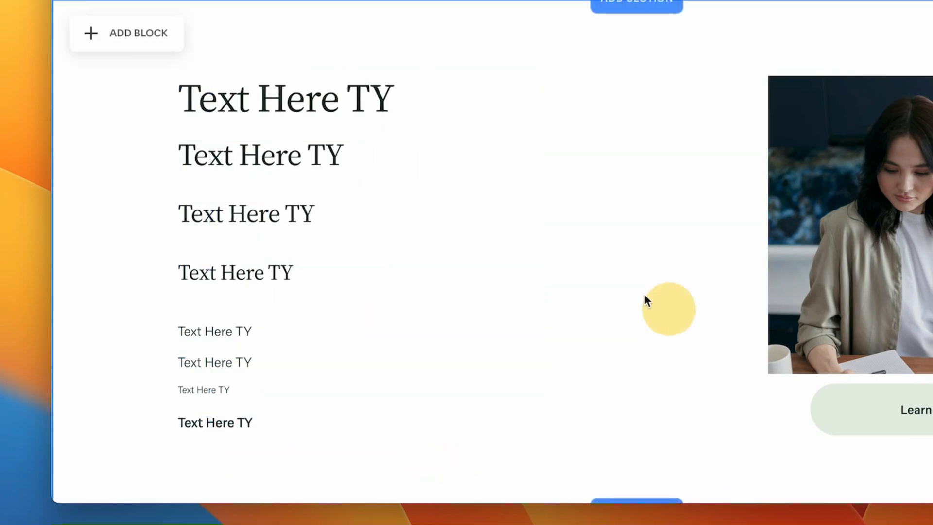
{"action": "left_click_drag", "start_coordinate": [209, 51], "coordinate": [241, 447]}
{"action": "left_click", "coordinate": [277, 90]}
{"action": "left_click", "coordinate": [673, 187]}
{"action": "left_click", "coordinate": [417, 116]}
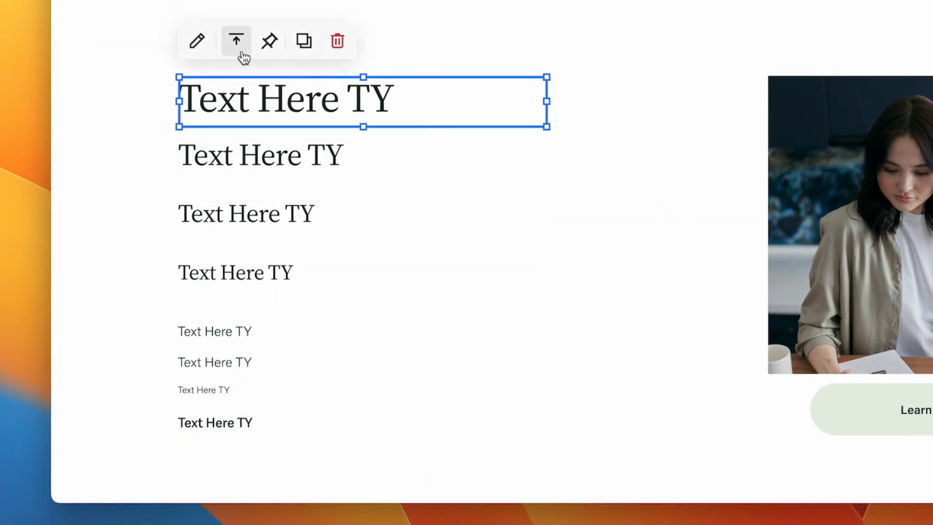
{"action": "double_click", "coordinate": [243, 90]}
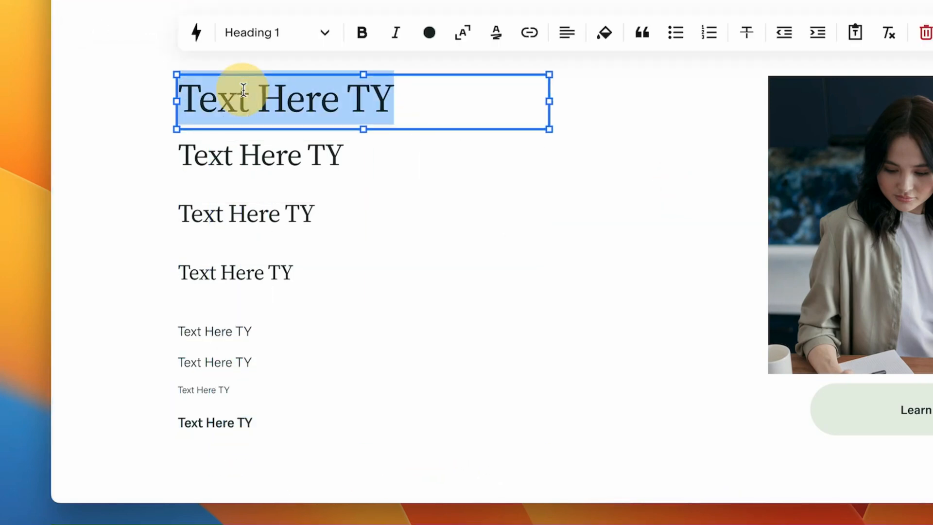
{"action": "left_click", "coordinate": [101, 139]}
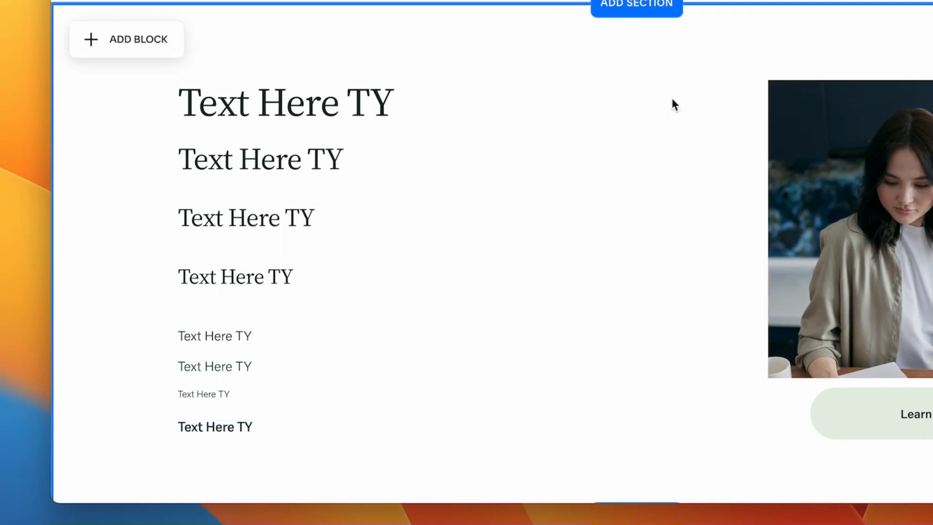
Add a blank section above the text samples and place an image block in it.
{"action": "left_click", "coordinate": [641, 6]}
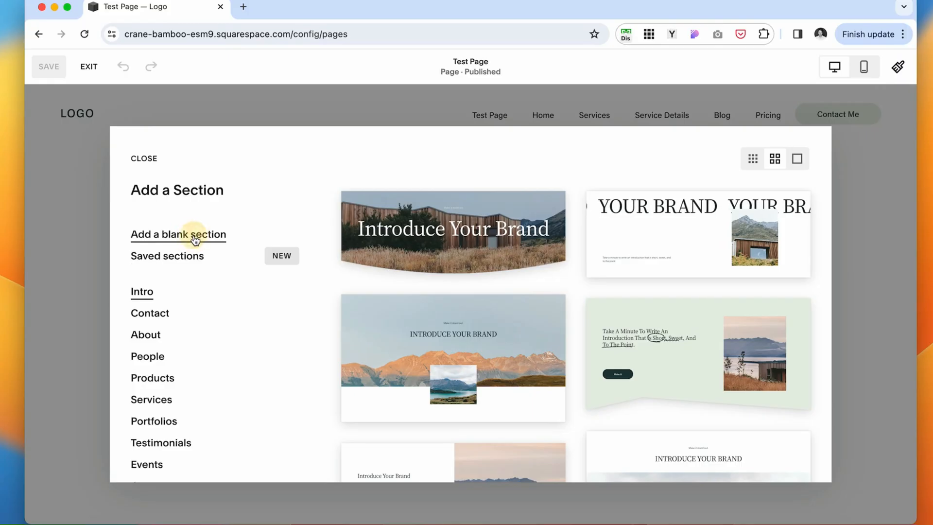
{"action": "left_click", "coordinate": [193, 235]}
{"action": "left_click", "coordinate": [56, 172]}
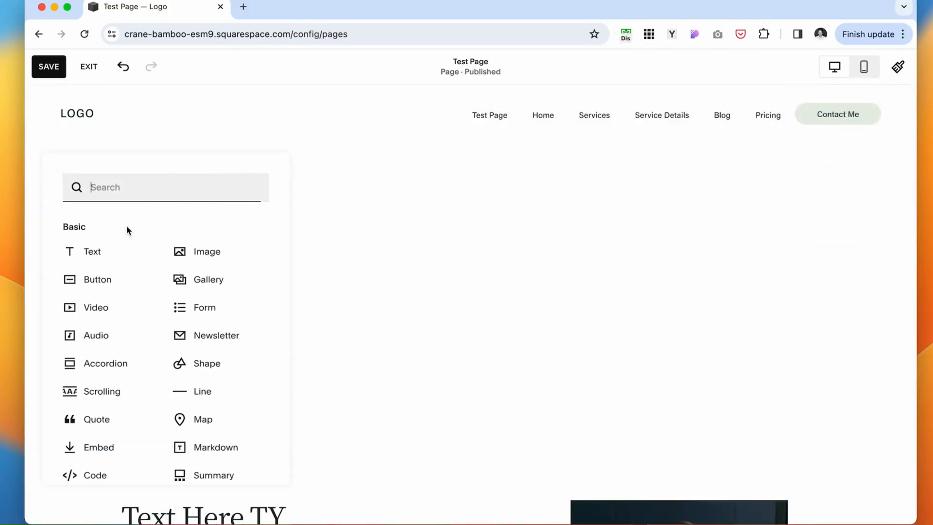
{"action": "left_click", "coordinate": [221, 255]}
{"action": "left_click_drag", "start_coordinate": [210, 273], "coordinate": [211, 276]}
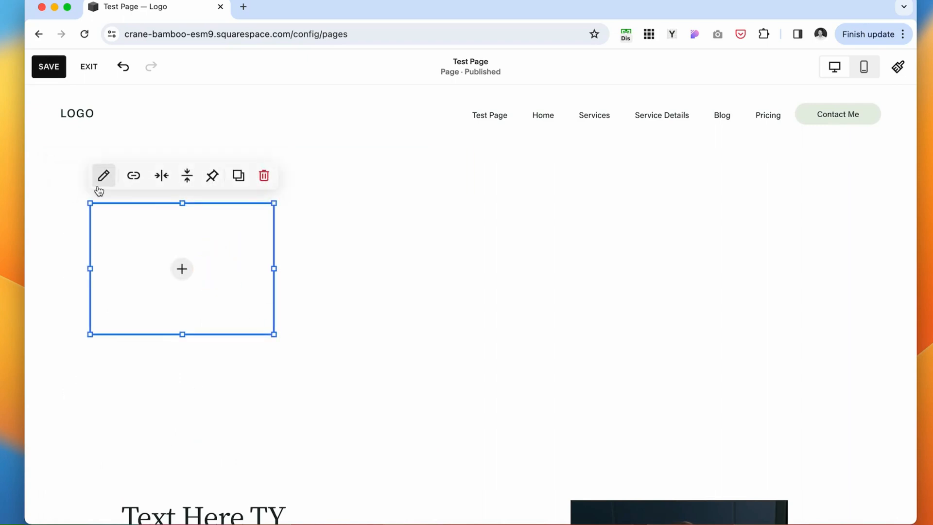
Fill the new image block with the library photo of the seated woman in a black top beside the green plants.
{"action": "left_click", "coordinate": [103, 176]}
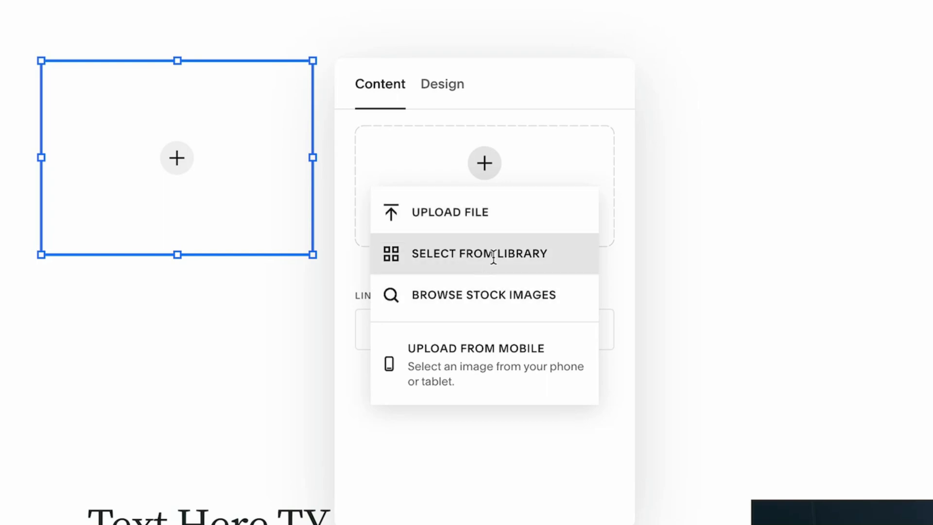
{"action": "left_click", "coordinate": [514, 257]}
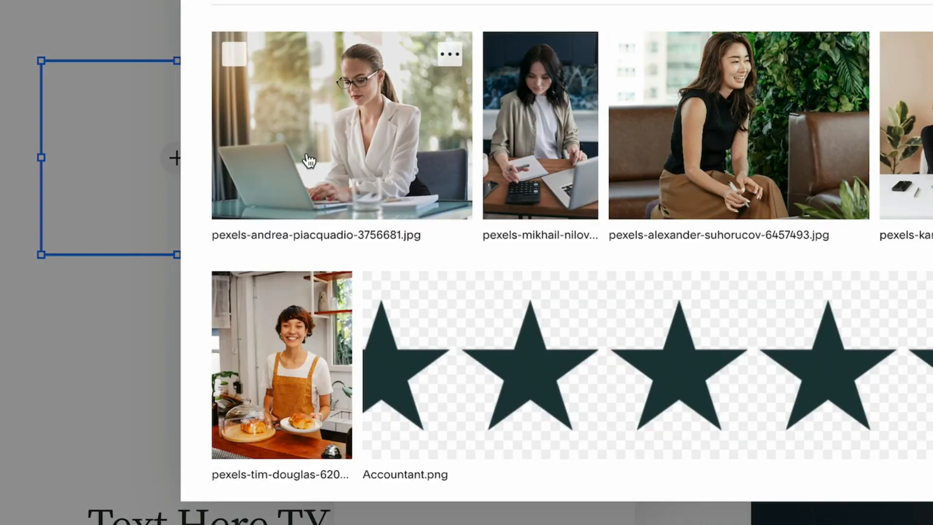
{"action": "left_click", "coordinate": [637, 64]}
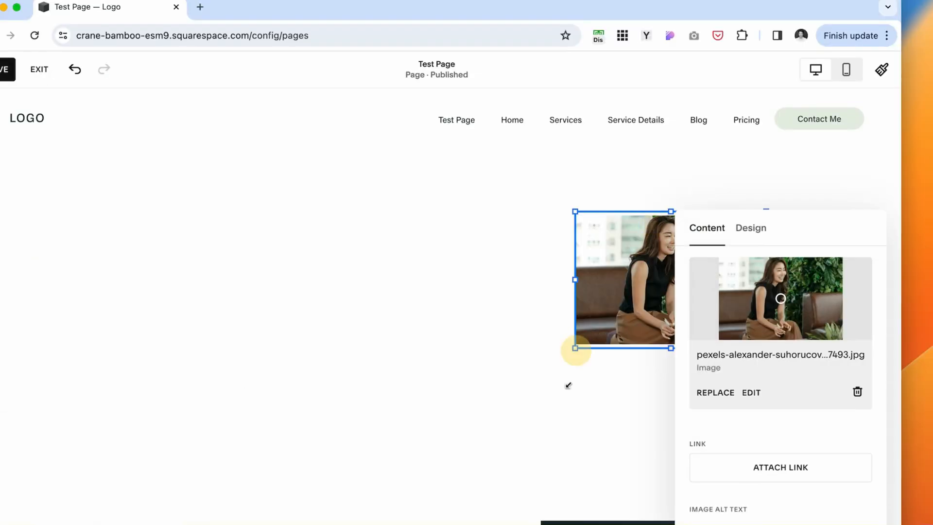
Enlarge the image block on the right side of the section and set its design to Fill.
{"action": "left_click_drag", "start_coordinate": [574, 348], "coordinate": [508, 446]}
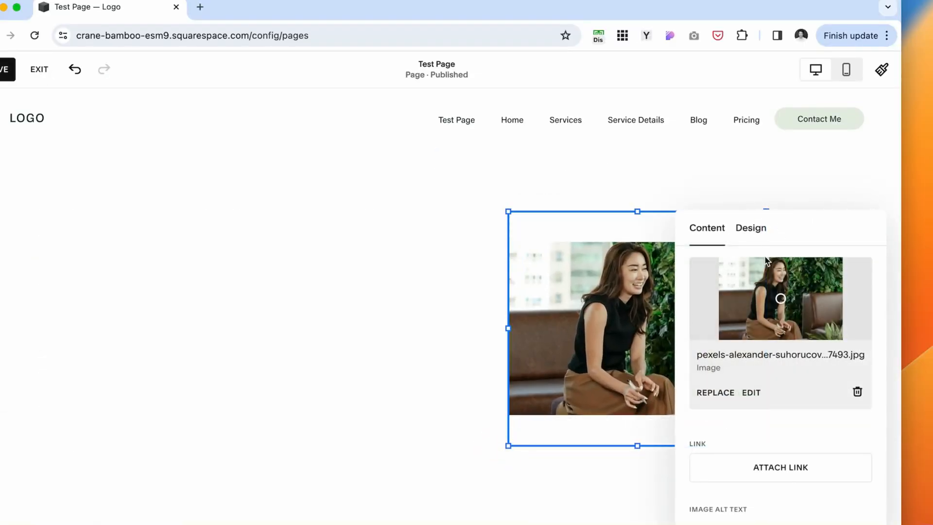
{"action": "left_click", "coordinate": [751, 228]}
{"action": "left_click", "coordinate": [794, 277]}
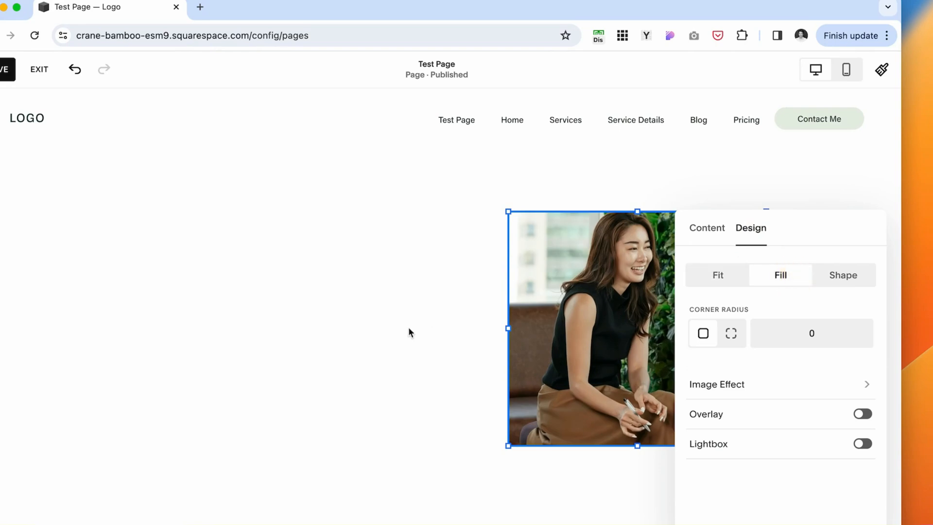
{"action": "left_click", "coordinate": [408, 329]}
{"action": "left_click_drag", "start_coordinate": [599, 326], "coordinate": [585, 324]}
Add a text block containing the placeholder paragraph that starts "Cras non dolor. Curabitur blandit mollis lacus.".
{"action": "left_click", "coordinate": [85, 185]}
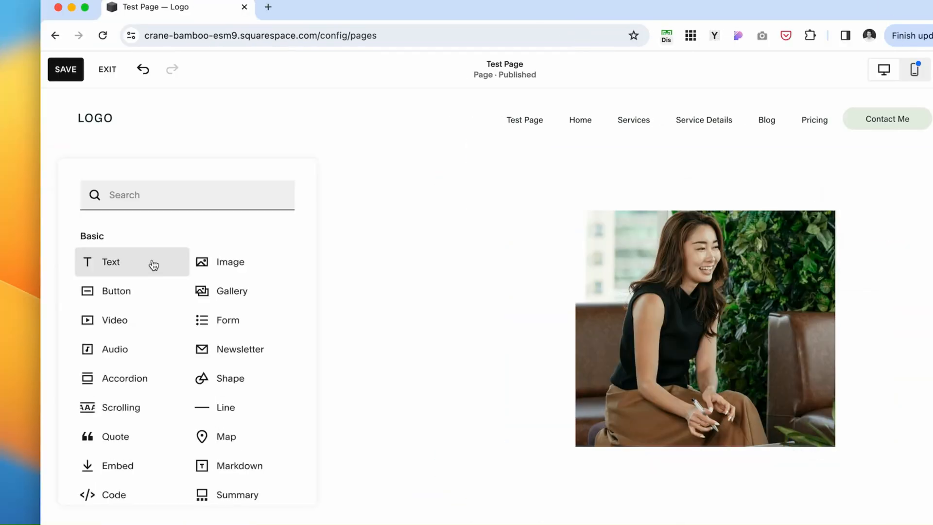
{"action": "left_click", "coordinate": [152, 264]}
{"action": "left_click", "coordinate": [136, 224]}
{"action": "type", "text": "Cras non dolor. Curabitur blandit mollis lacus. Fusce fermentum. Fusce risus nisl, viverra et, tempor et, pretium in, sapien. Aenean leo ligula, porttitor eu, consequat vitae, eleifend ac, enim."}
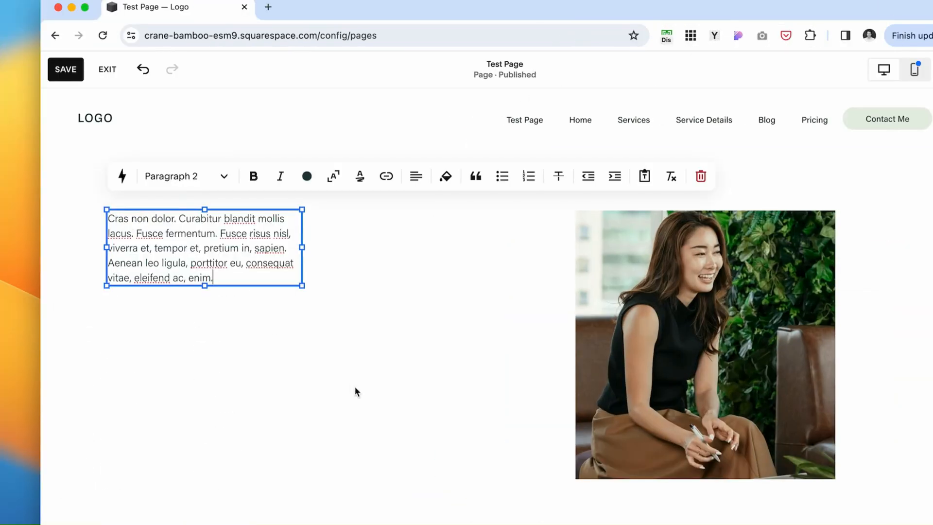
Shift the paragraph block slightly inward and place a wider duplicate of it below with a gap between them.
{"action": "left_click", "coordinate": [356, 390]}
{"action": "mouse_move", "coordinate": [260, 246]}
{"action": "left_mouse_down"}
{"action": "mouse_move", "coordinate": [301, 265]}
{"action": "mouse_move", "coordinate": [286, 354]}
{"action": "mouse_move", "coordinate": [262, 240]}
{"action": "mouse_move", "coordinate": [245, 238]}
{"action": "left_mouse_up"}
{"action": "left_click", "coordinate": [240, 279]}
{"action": "left_click", "coordinate": [439, 306]}
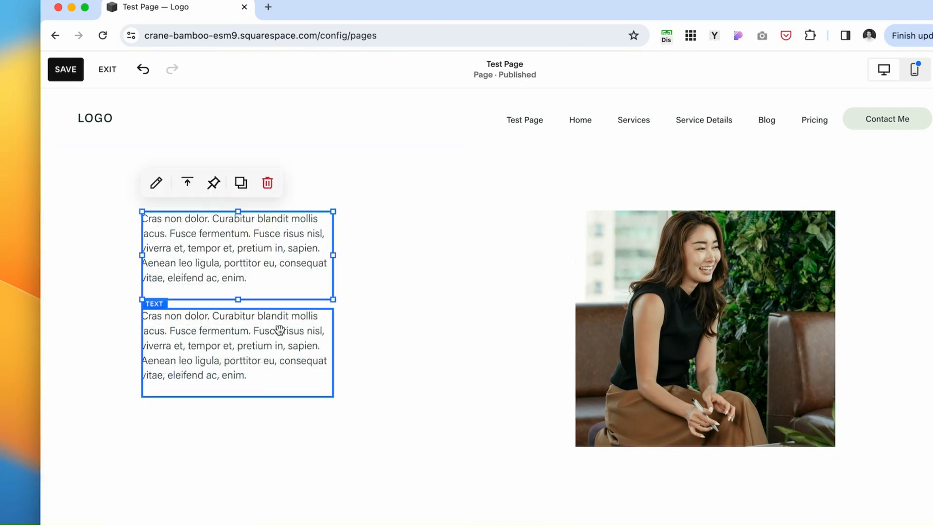
{"action": "left_click_drag", "start_coordinate": [221, 334], "coordinate": [244, 369]}
{"action": "left_click_drag", "start_coordinate": [334, 377], "coordinate": [382, 386]}
Format all the text in the upper paragraph block as Heading 2.
{"action": "left_click", "coordinate": [252, 239]}
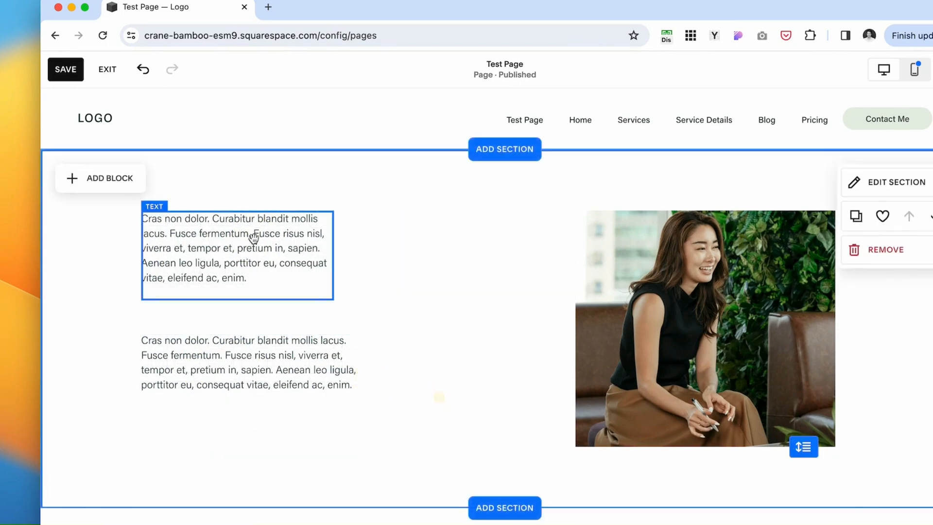
{"action": "double_click", "coordinate": [252, 248]}
{"action": "left_click", "coordinate": [233, 184]}
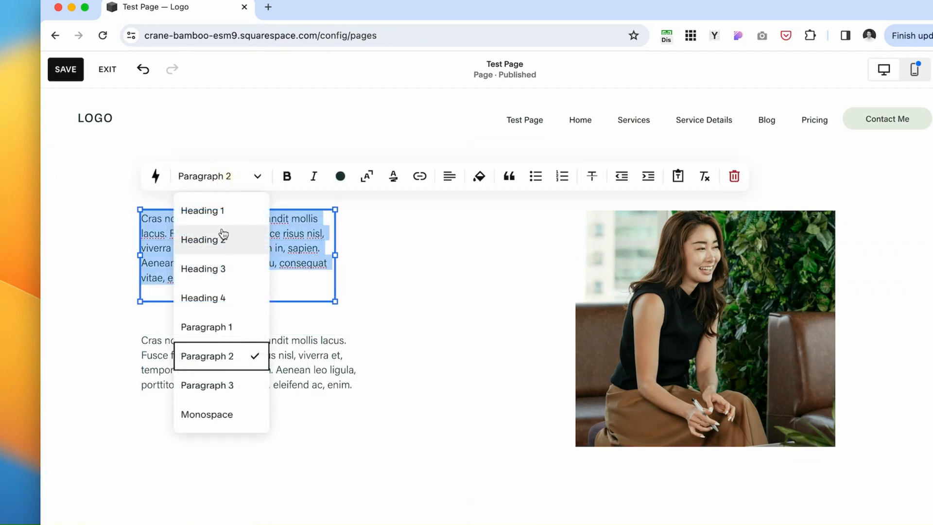
{"action": "left_click", "coordinate": [245, 241]}
{"action": "left_click", "coordinate": [261, 372]}
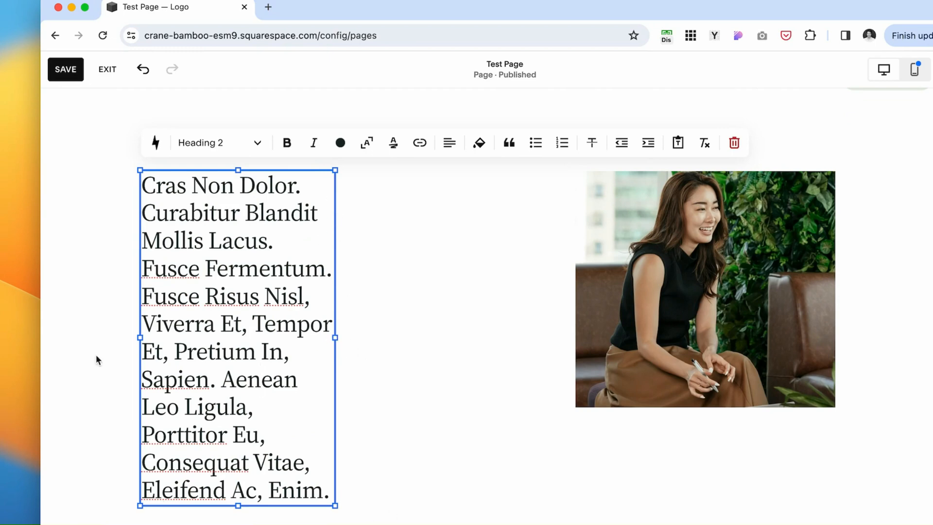
Widen the Heading 2 block toward the image and shorten its height to fit the text.
{"action": "left_click_drag", "start_coordinate": [334, 342], "coordinate": [500, 340]}
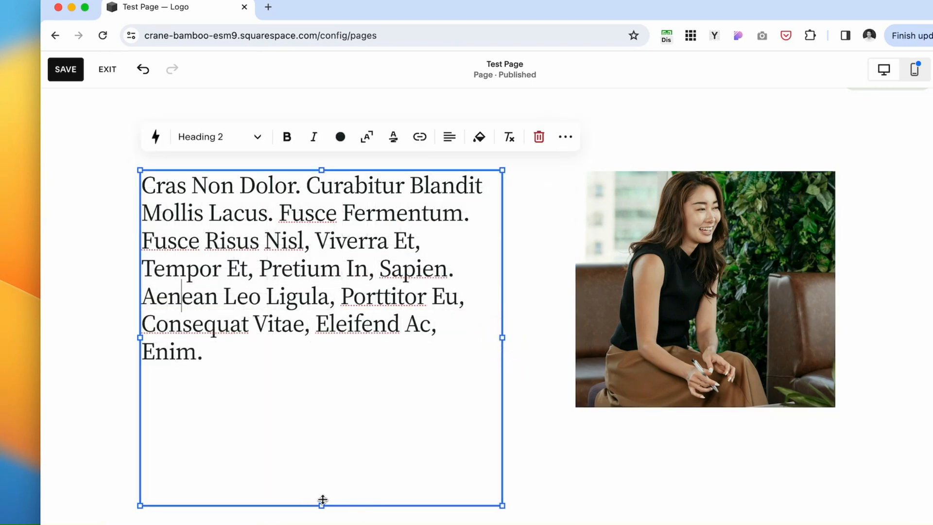
{"action": "left_click_drag", "start_coordinate": [323, 504], "coordinate": [327, 363]}
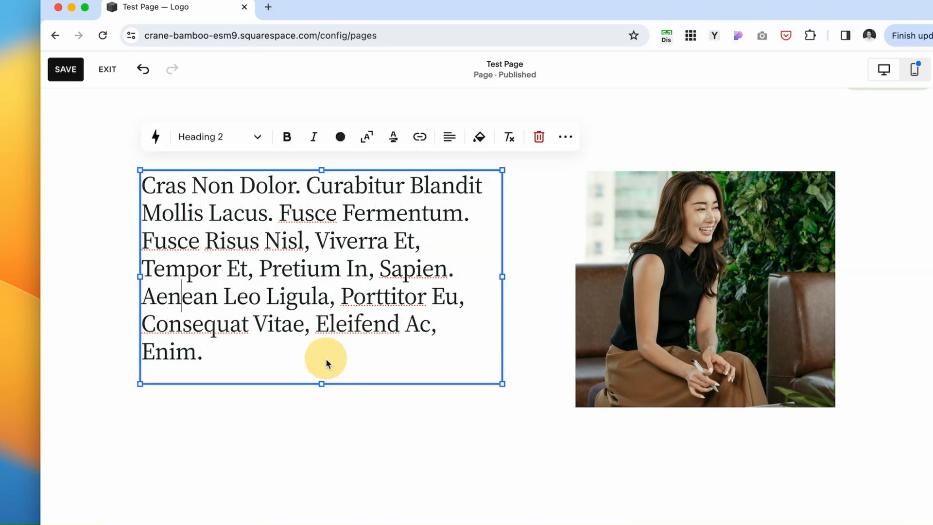
{"action": "left_click", "coordinate": [394, 452]}
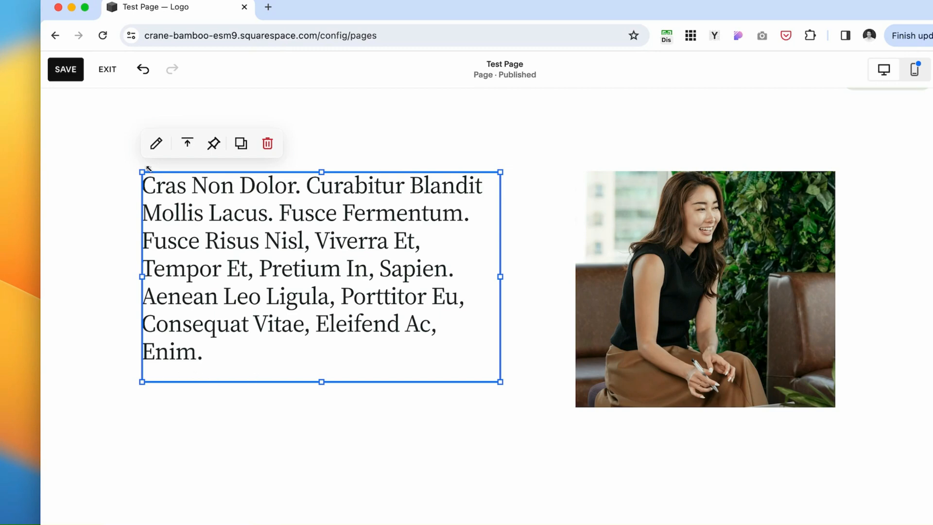
Align the Heading 2 text to the vertical center of its block and delete everything after "Fusce Risus Nisl".
{"action": "left_click", "coordinate": [187, 143]}
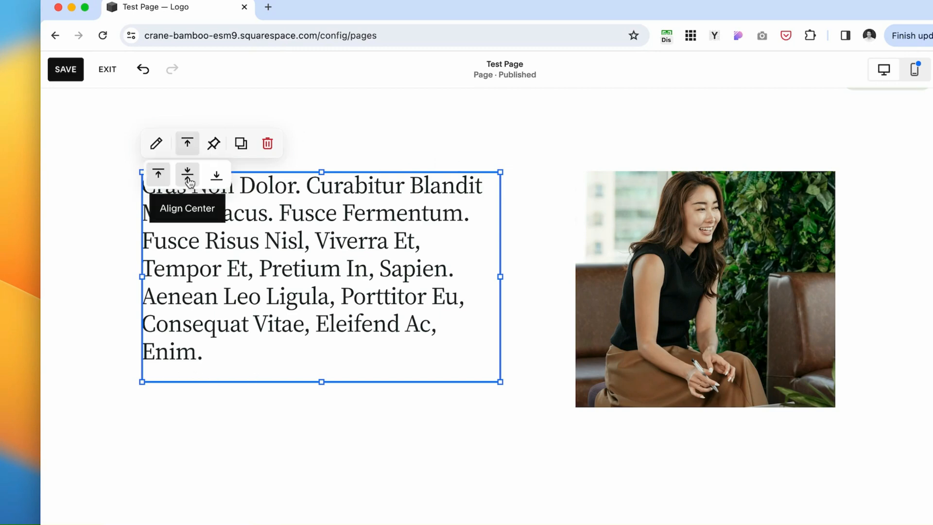
{"action": "left_click", "coordinate": [188, 176]}
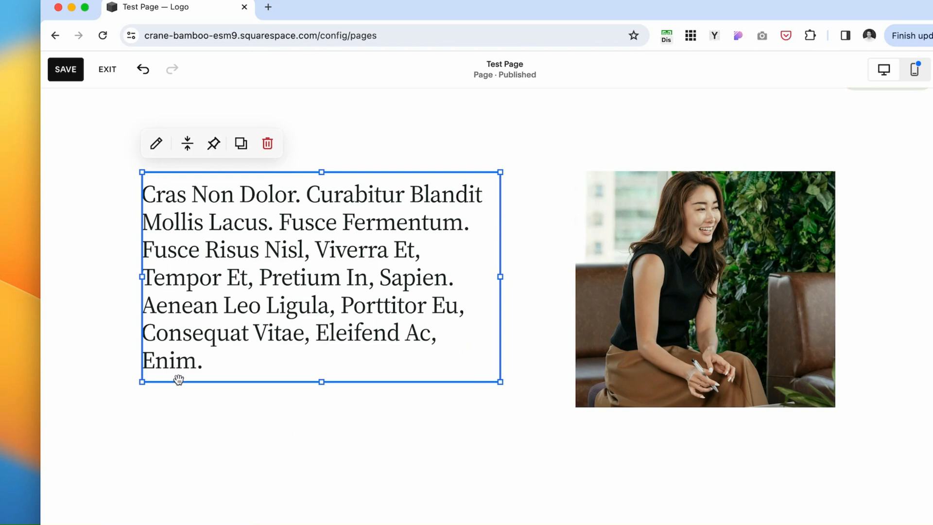
{"action": "left_click_drag", "start_coordinate": [239, 363], "coordinate": [313, 247]}
{"action": "key", "text": "BackSpace"}
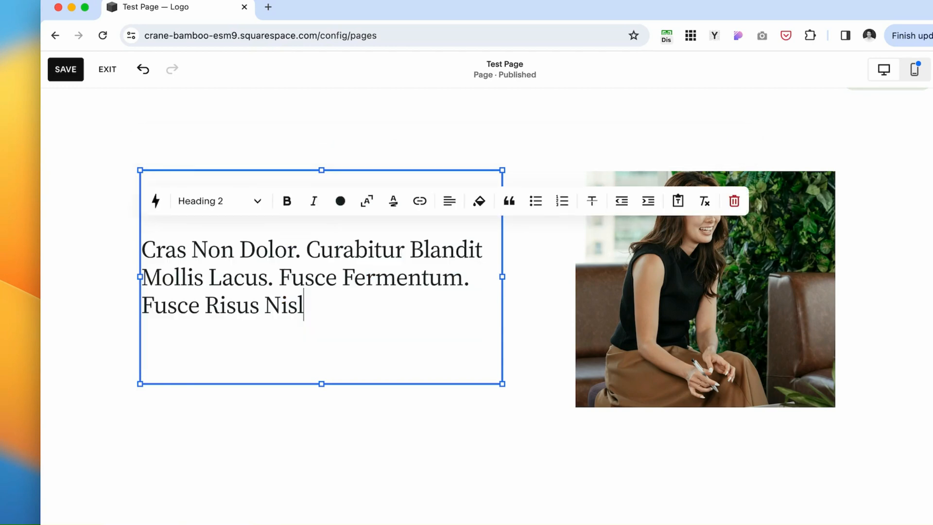
{"action": "left_click", "coordinate": [387, 344]}
Fit the heading block to its three lines of text and move the paragraph block up directly beneath it.
{"action": "left_click_drag", "start_coordinate": [348, 246], "coordinate": [348, 271]}
{"action": "left_click_drag", "start_coordinate": [258, 466], "coordinate": [256, 349]}
{"action": "left_click", "coordinate": [460, 254]}
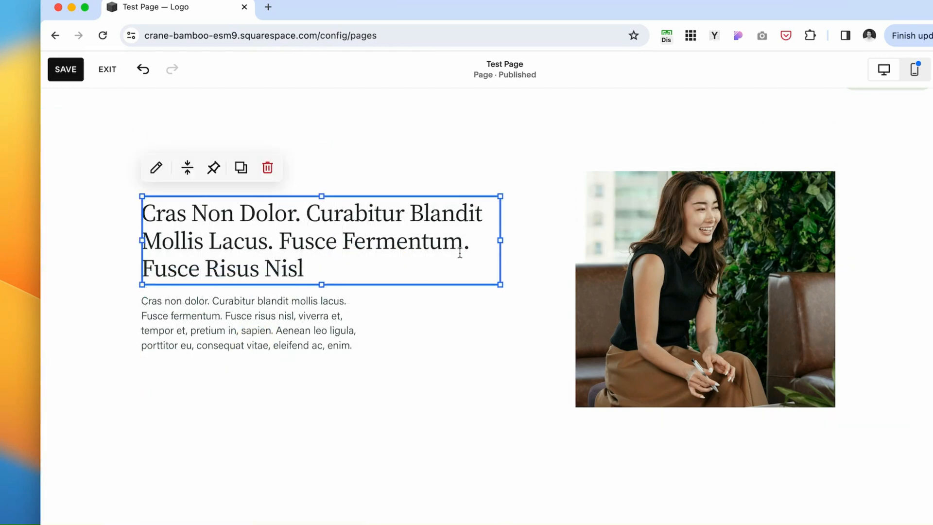
Narrow the heading block to match the paragraph's width and reduce the height of the paragraph block.
{"action": "left_click_drag", "start_coordinate": [502, 239], "coordinate": [450, 238]}
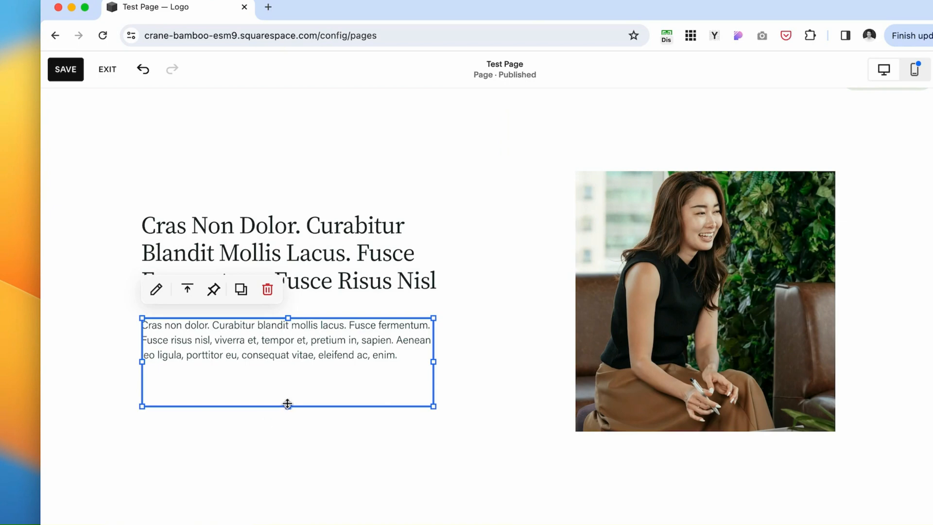
{"action": "left_click_drag", "start_coordinate": [288, 404], "coordinate": [289, 379]}
{"action": "left_click", "coordinate": [311, 461]}
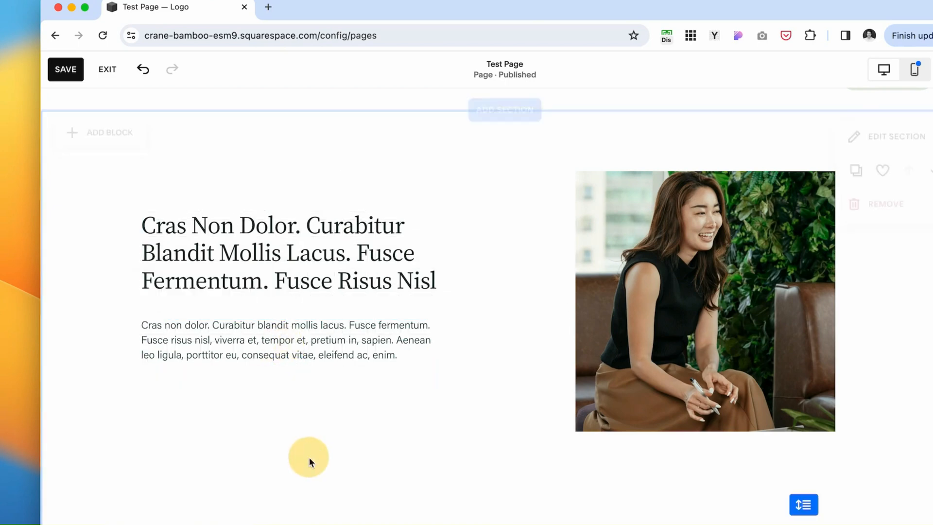
Add a button block to the section and place it beneath the paragraph text.
{"action": "left_click", "coordinate": [71, 136]}
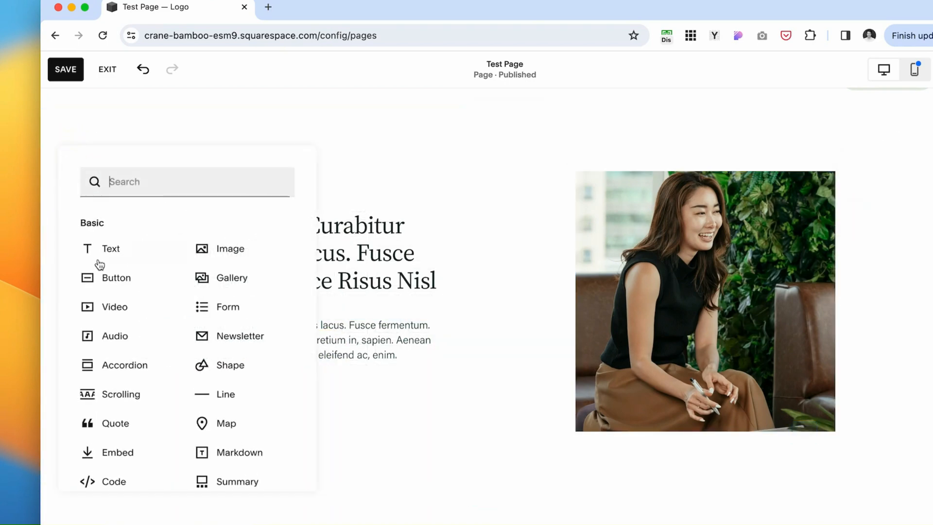
{"action": "left_click", "coordinate": [113, 277]}
{"action": "left_click", "coordinate": [76, 343]}
{"action": "left_click_drag", "start_coordinate": [205, 216], "coordinate": [236, 411]}
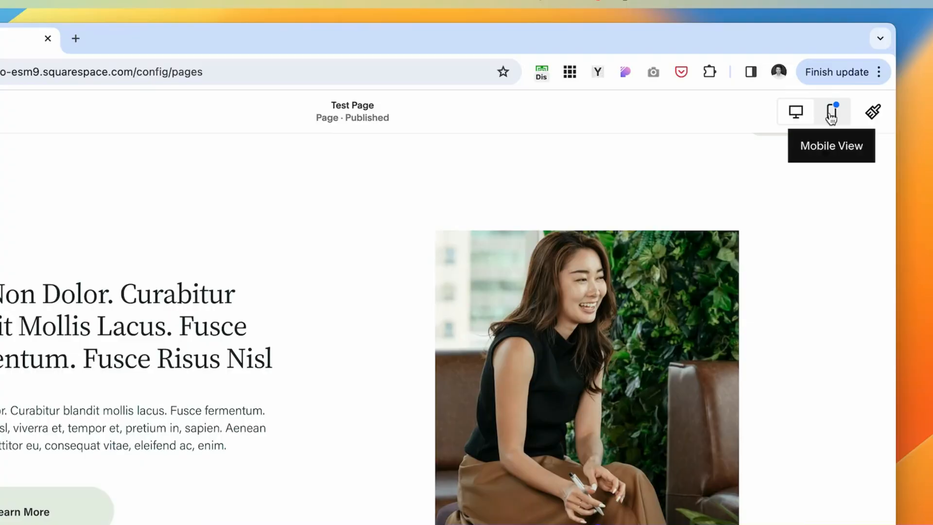
Switch to the mobile layout, lengthen the section and enlarge the image block beneath the Learn More button.
{"action": "left_click", "coordinate": [918, 70]}
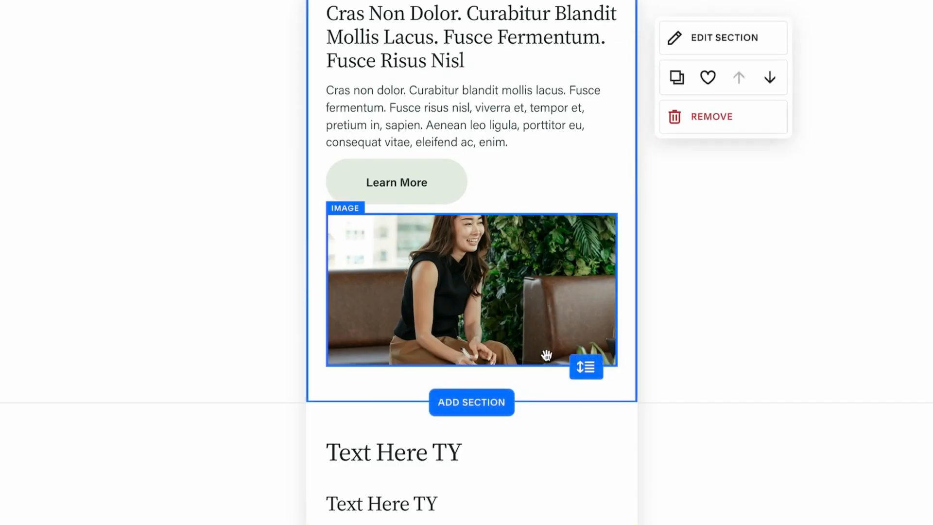
{"action": "left_click_drag", "start_coordinate": [587, 368], "coordinate": [592, 474]}
{"action": "left_click", "coordinate": [468, 220]}
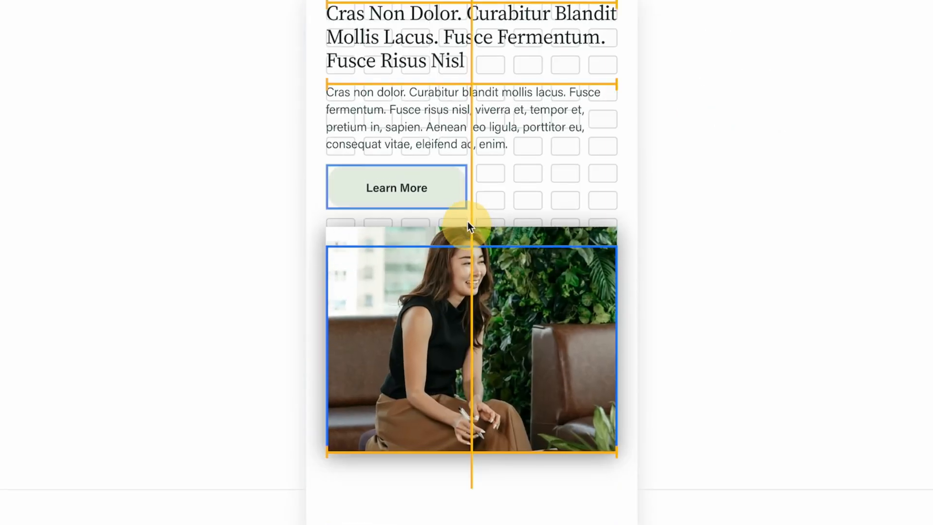
{"action": "left_click_drag", "start_coordinate": [527, 319], "coordinate": [527, 359]}
{"action": "left_click_drag", "start_coordinate": [472, 253], "coordinate": [469, 227]}
{"action": "left_click", "coordinate": [576, 169]}
{"action": "scroll", "coordinate": [577, 169], "scroll_direction": "up", "scroll_amount": 3}
{"action": "scroll", "coordinate": [328, 97], "scroll_direction": "down", "scroll_amount": 2}
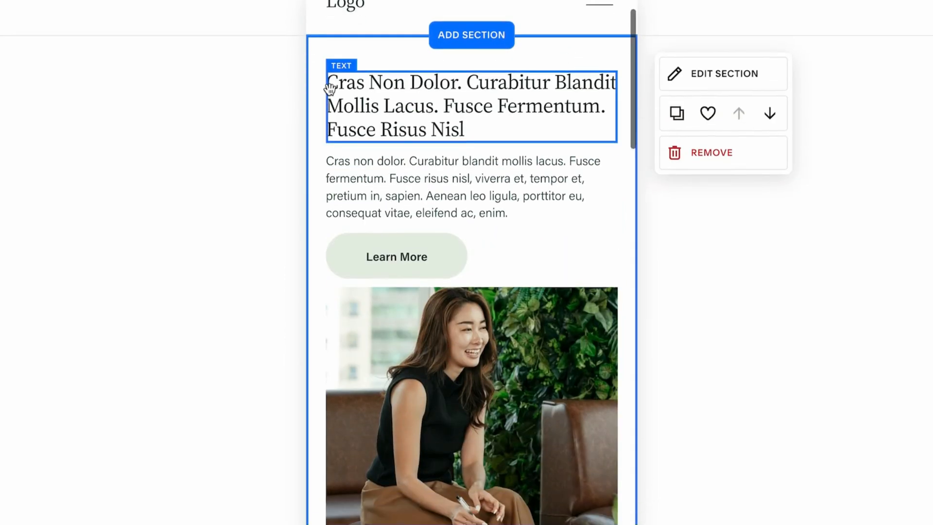
Move the heading, paragraph and button down together, then place a narrower, centered image above them in the mobile layout.
{"action": "left_click", "coordinate": [333, 51]}
{"action": "left_click_drag", "start_coordinate": [328, 33], "coordinate": [425, 224]}
{"action": "left_click_drag", "start_coordinate": [392, 72], "coordinate": [398, 392]}
{"action": "left_click_drag", "start_coordinate": [542, 312], "coordinate": [538, 90]}
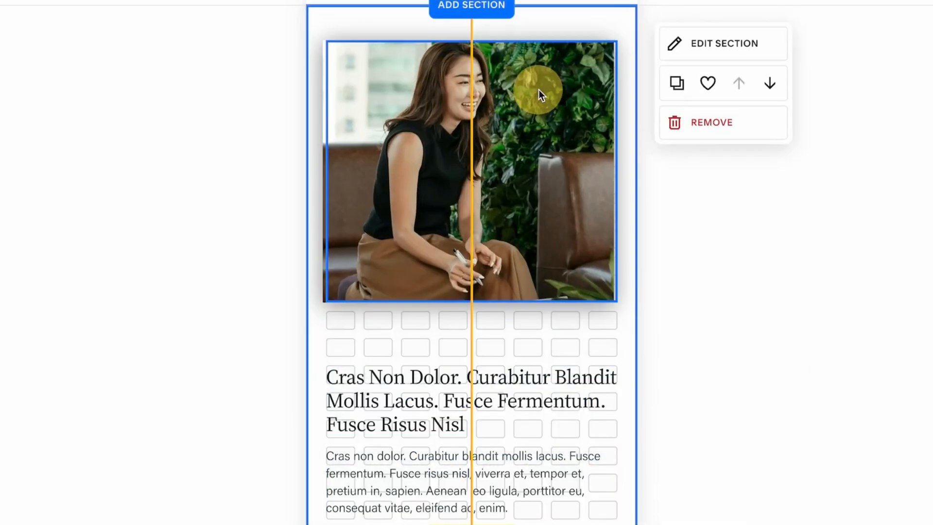
{"action": "scroll", "coordinate": [585, 313], "scroll_direction": "down", "scroll_amount": 2}
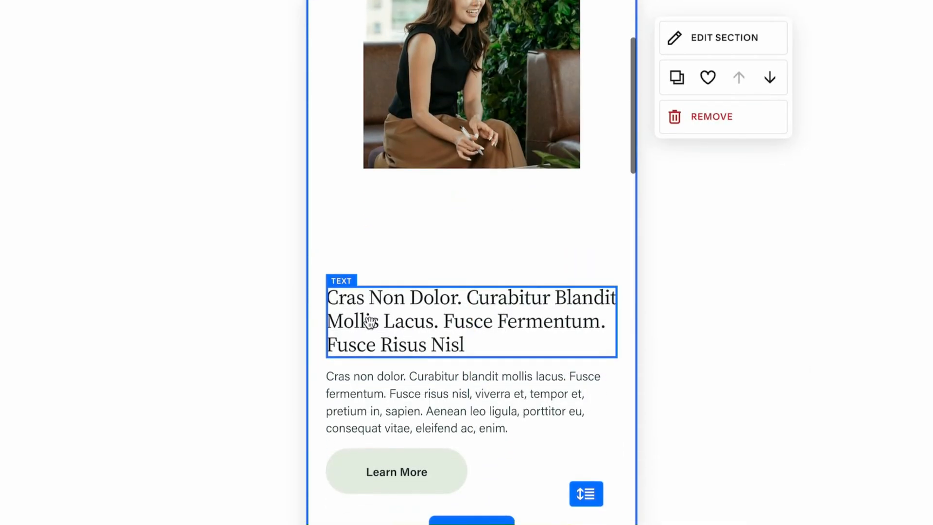
Move the heading up beneath the image and inset the heading and paragraph blocks to start at the image's left edge.
{"action": "left_click_drag", "start_coordinate": [369, 323], "coordinate": [372, 240]}
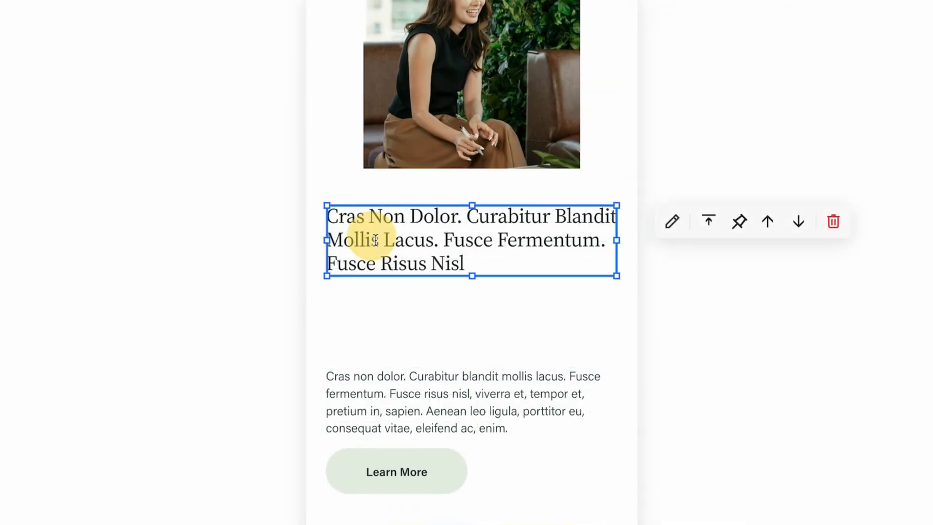
{"action": "left_click_drag", "start_coordinate": [327, 240], "coordinate": [363, 241]}
{"action": "left_click_drag", "start_coordinate": [616, 323], "coordinate": [587, 321]}
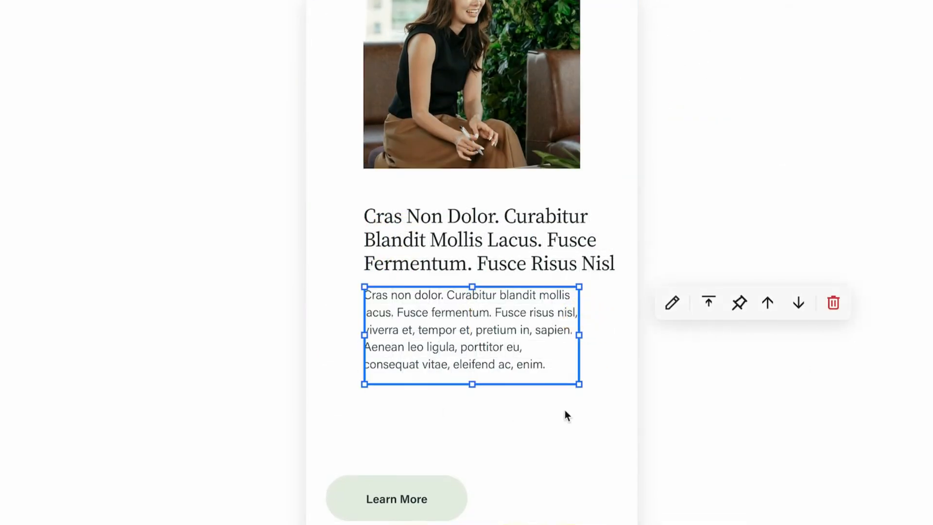
Move the Learn More button up beneath the paragraph and widen it to match the image's width.
{"action": "left_click_drag", "start_coordinate": [387, 499], "coordinate": [423, 408]}
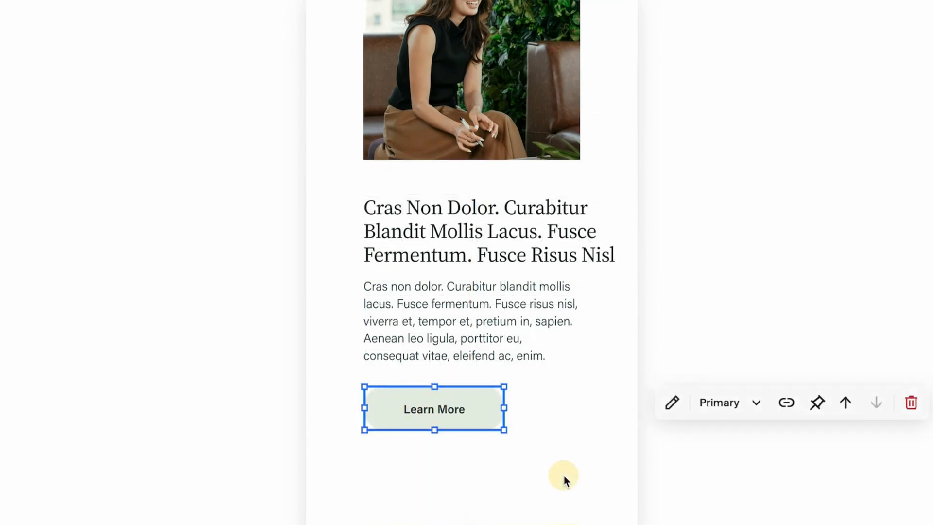
{"action": "left_click", "coordinate": [545, 461]}
{"action": "left_click", "coordinate": [462, 408]}
{"action": "left_click_drag", "start_coordinate": [505, 408], "coordinate": [573, 407]}
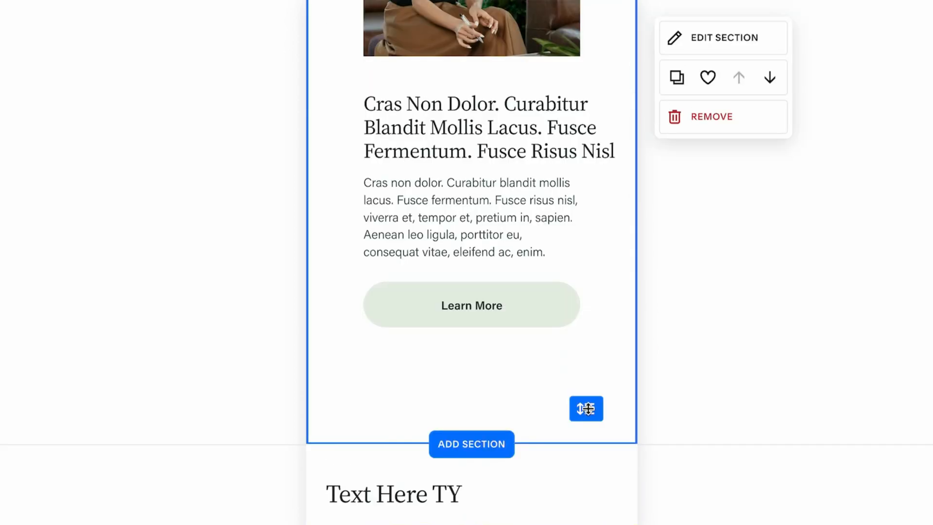
Lengthen the mobile section, then shorten it to end just below the Learn More button.
{"action": "left_click_drag", "start_coordinate": [586, 408], "coordinate": [586, 522]}
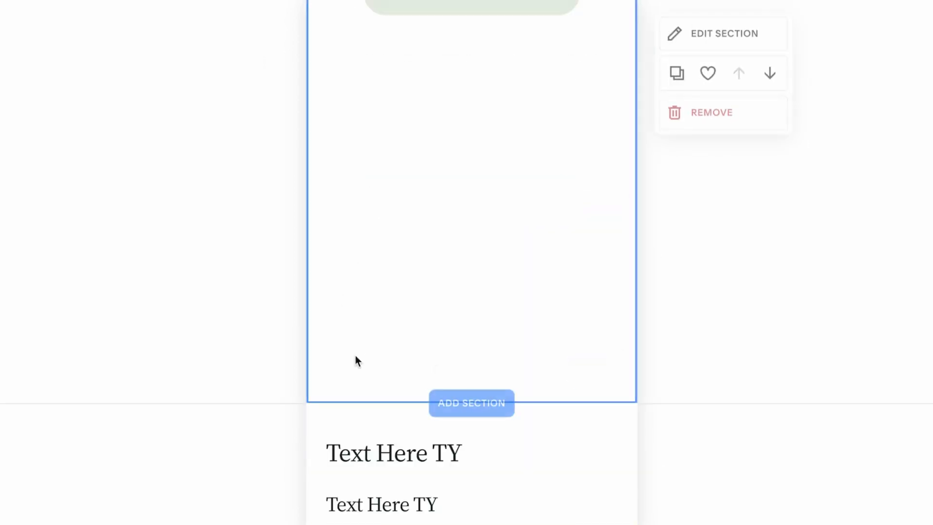
{"action": "scroll", "coordinate": [641, 386], "scroll_direction": "up", "scroll_amount": 2}
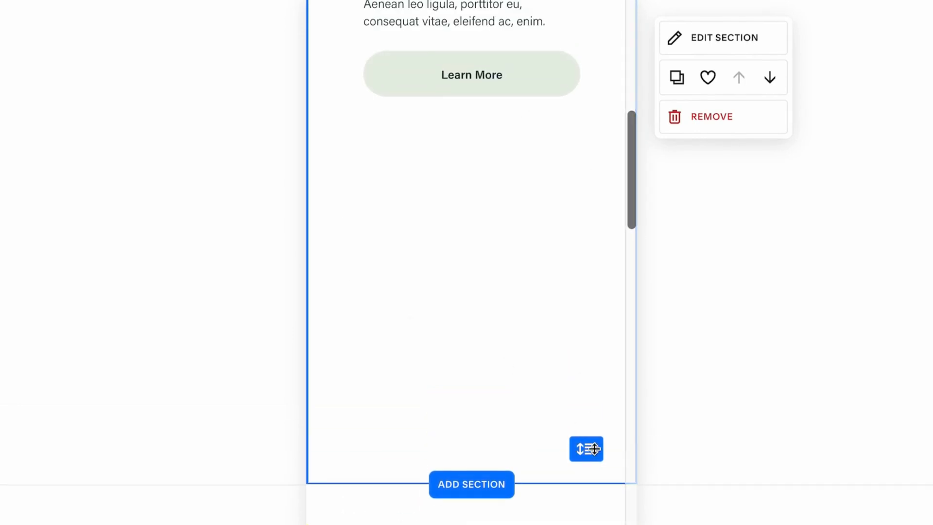
{"action": "left_click_drag", "start_coordinate": [586, 449], "coordinate": [573, 92]}
{"action": "scroll", "coordinate": [573, 92], "scroll_direction": "up", "scroll_amount": 9}
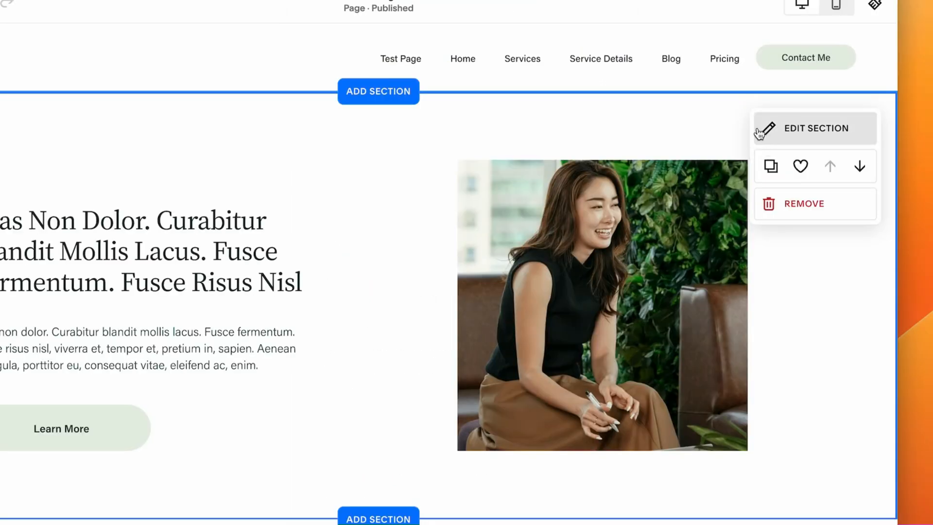
Open the first section's format settings in the desktop layout and review its grid, height and alignment options.
{"action": "left_click", "coordinate": [767, 130]}
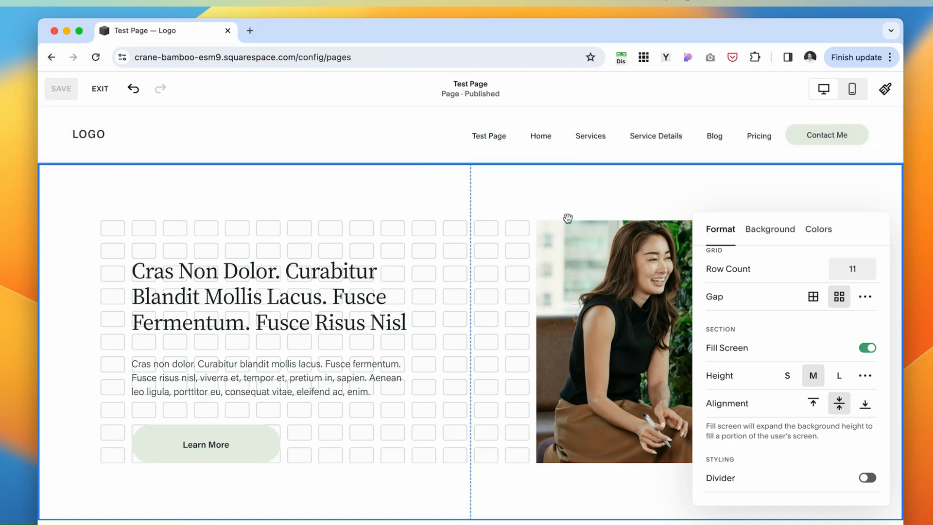
{"action": "scroll", "coordinate": [283, 200], "scroll_direction": "down", "scroll_amount": 5}
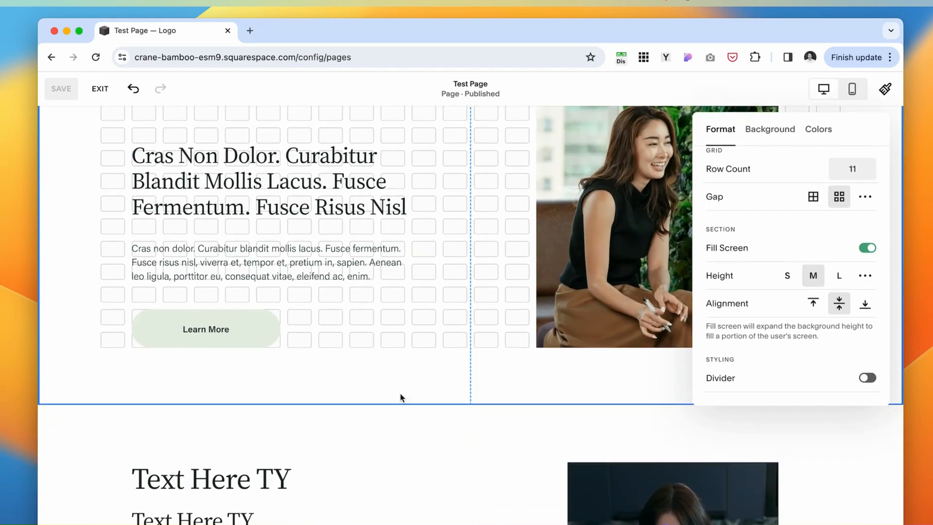
{"action": "scroll", "coordinate": [459, 376], "scroll_direction": "up", "scroll_amount": 4}
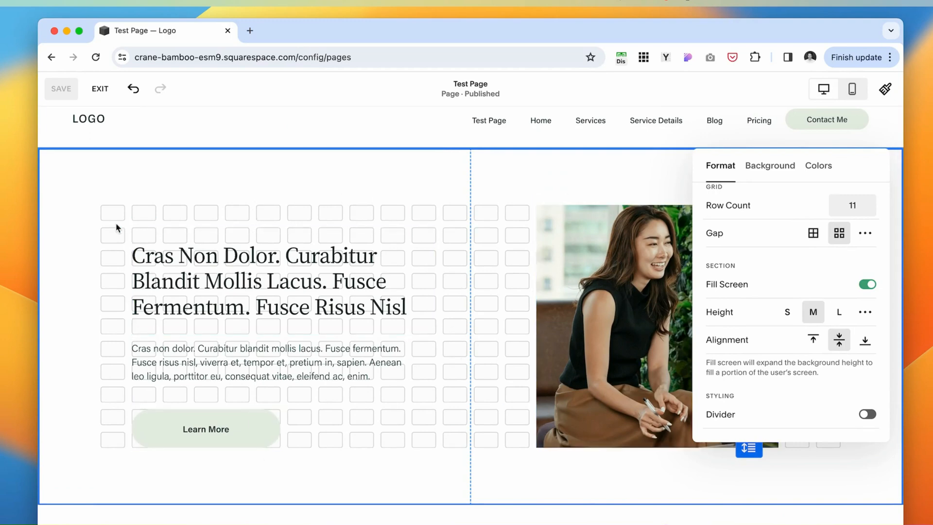
Select the heading, paragraph and button blocks together and move them one column left and one row up.
{"action": "left_click_drag", "start_coordinate": [117, 225], "coordinate": [344, 502]}
{"action": "left_click_drag", "start_coordinate": [341, 257], "coordinate": [291, 250]}
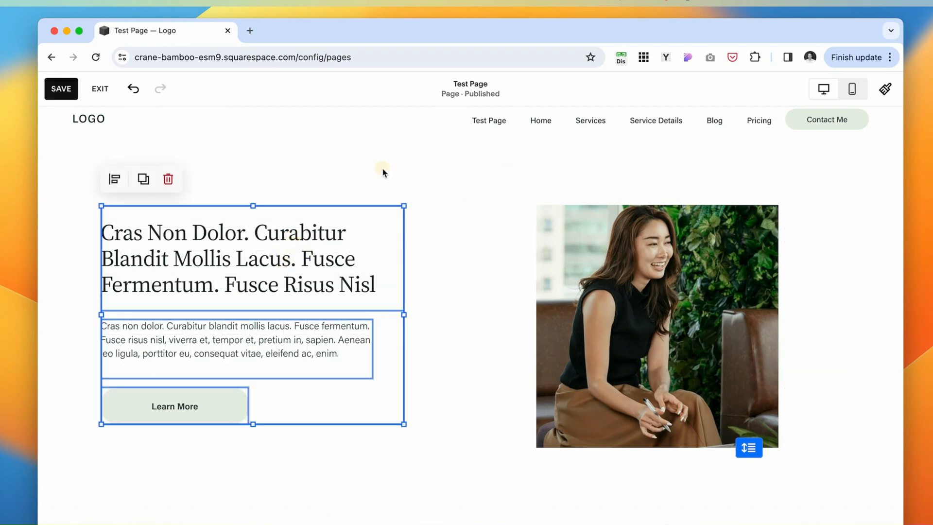
{"action": "left_click_drag", "start_coordinate": [253, 292], "coordinate": [254, 290]}
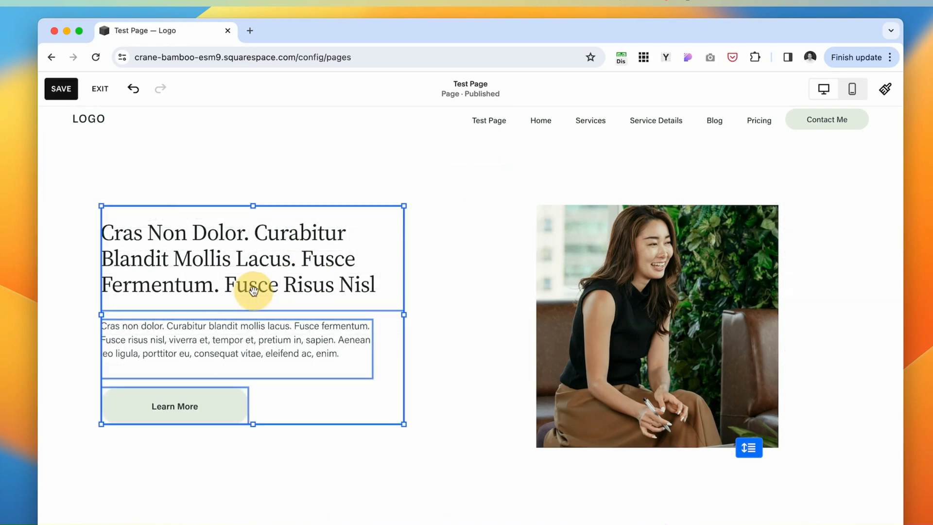
{"action": "left_click", "coordinate": [357, 191]}
Turn off Fill Screen in the section's format settings.
{"action": "left_click", "coordinate": [803, 170]}
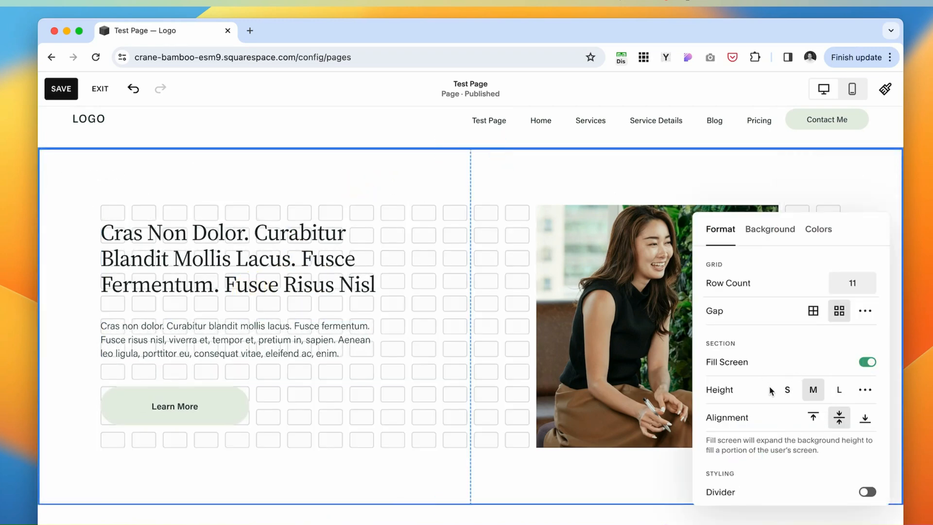
{"action": "left_click", "coordinate": [385, 165]}
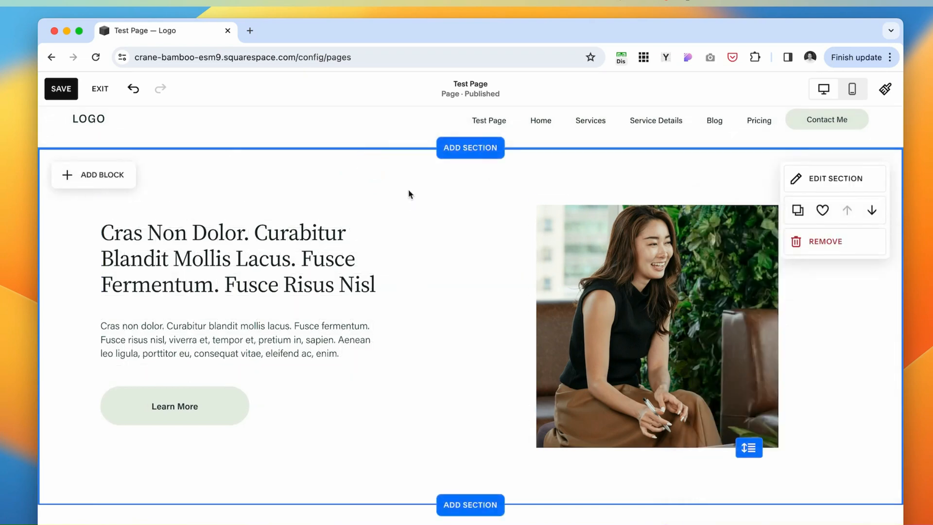
{"action": "left_click", "coordinate": [797, 181]}
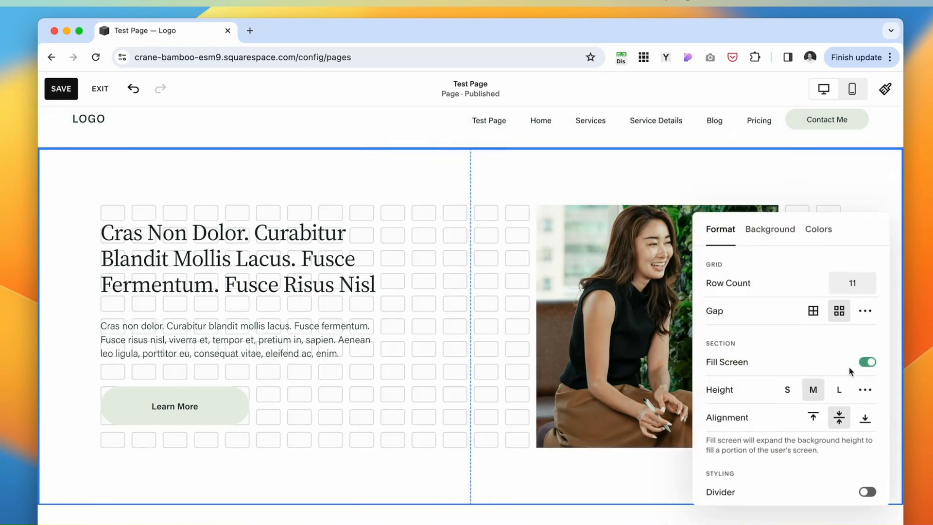
{"action": "left_click", "coordinate": [866, 362]}
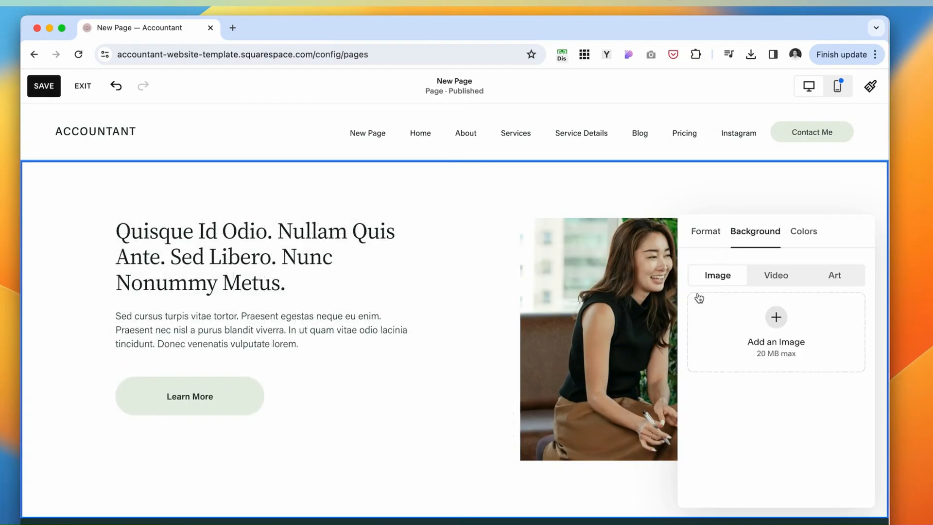
Apply the glowing gradient art background to the section and change its end color to gray.
{"action": "left_click", "coordinate": [829, 277]}
{"action": "scroll", "coordinate": [778, 365], "scroll_direction": "down", "scroll_amount": 5}
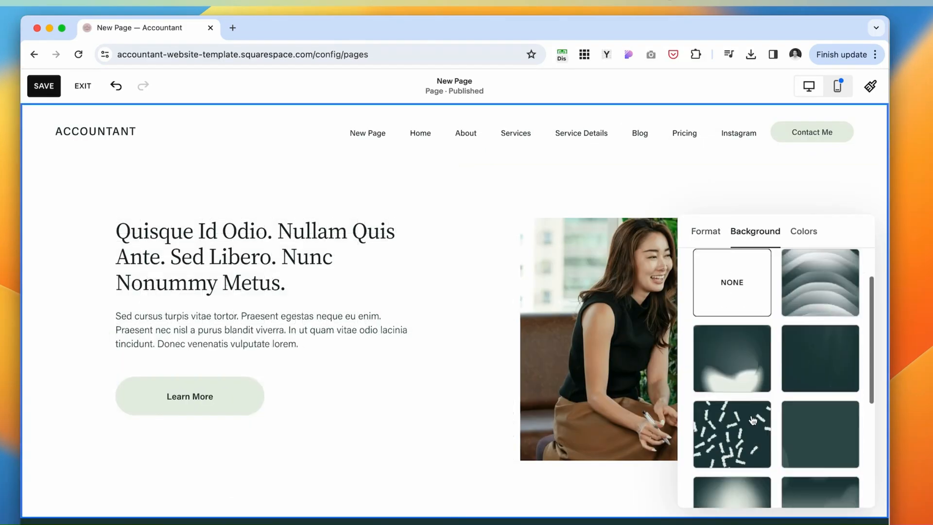
{"action": "left_click", "coordinate": [732, 339]}
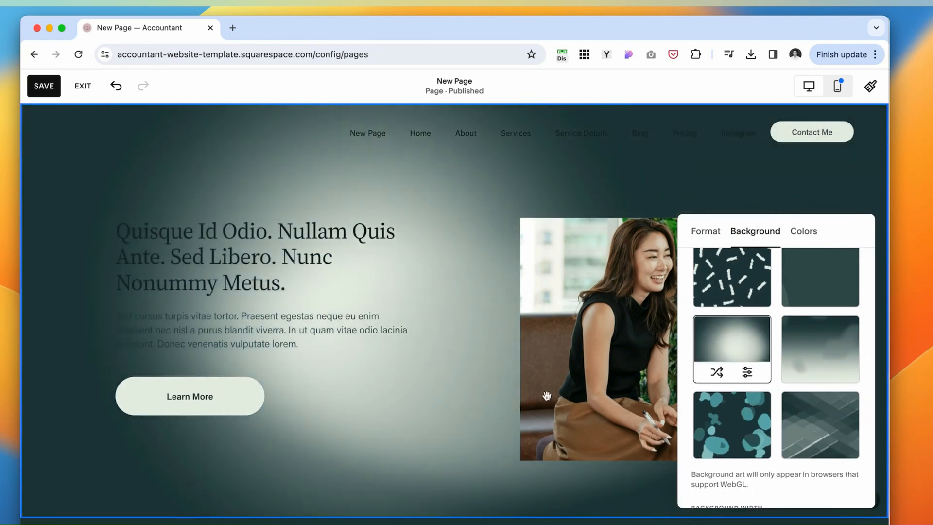
{"action": "left_click", "coordinate": [746, 374]}
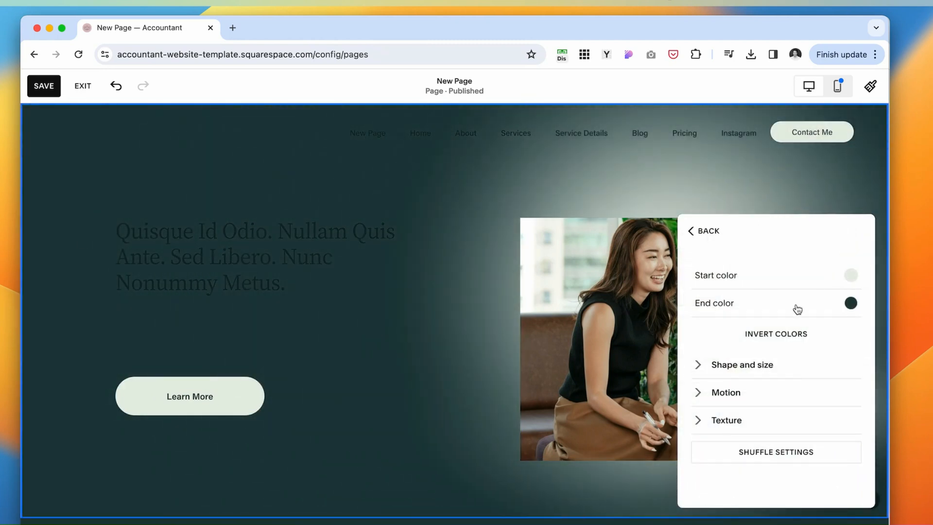
{"action": "left_click", "coordinate": [848, 308]}
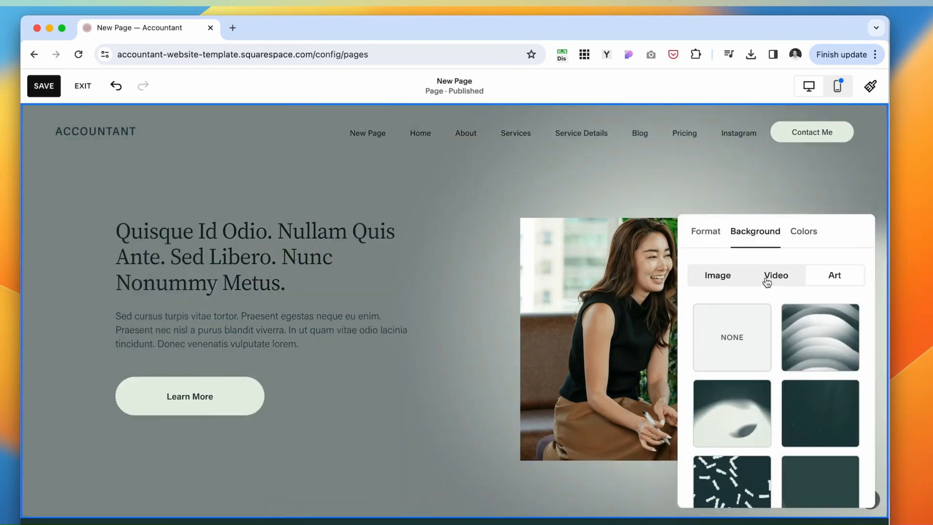
Set the image pexels-mikhail-nilov-8297044.jpg as the section's background.
{"action": "left_click", "coordinate": [718, 276]}
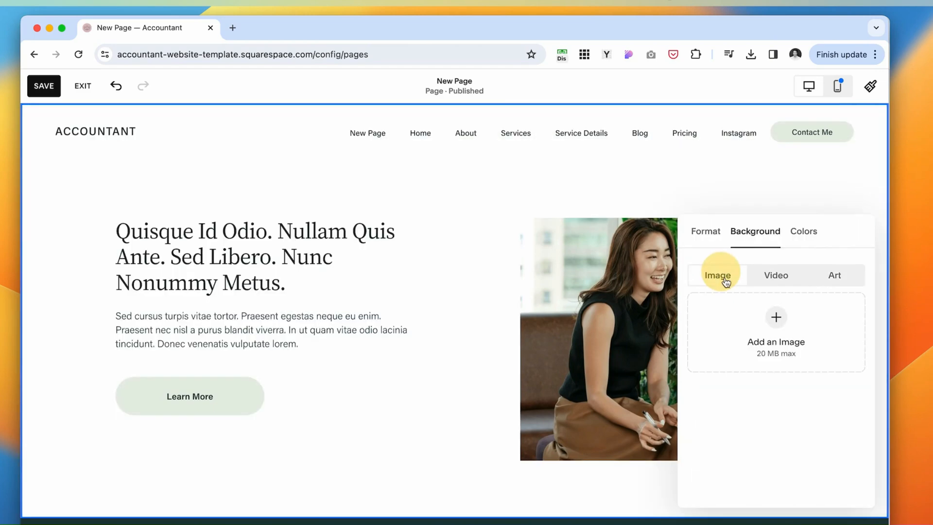
{"action": "left_click", "coordinate": [775, 318]}
{"action": "left_click", "coordinate": [762, 375]}
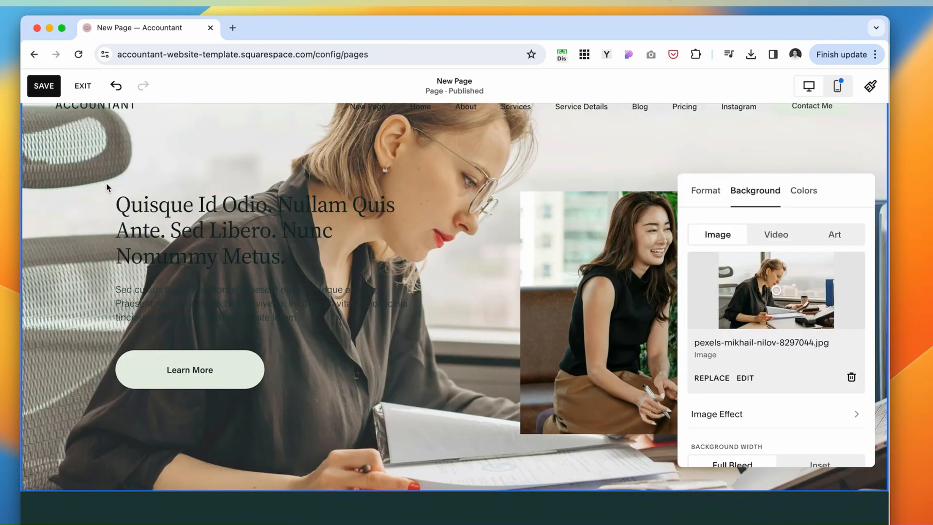
Reopen the section's background settings and raise the image's overlay opacity to 69 %.
{"action": "left_click", "coordinate": [313, 328]}
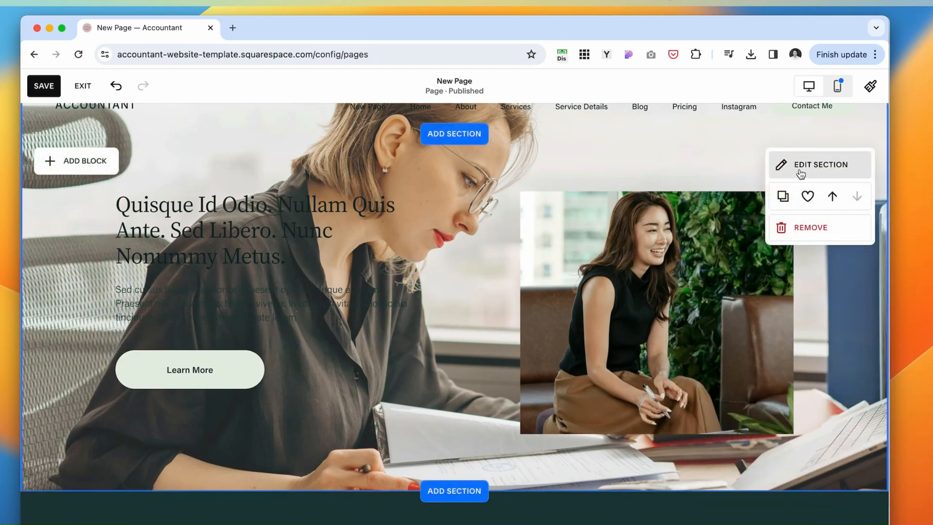
{"action": "left_click", "coordinate": [807, 165]}
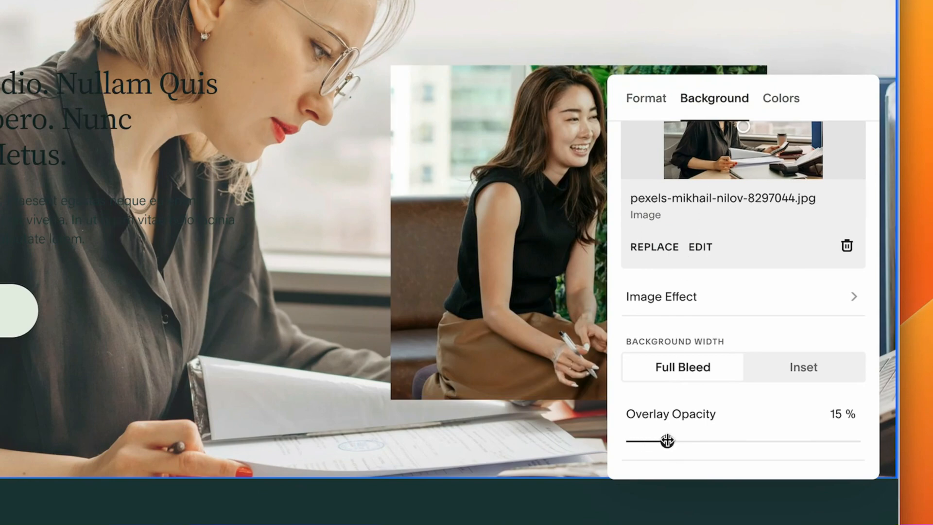
{"action": "left_click_drag", "start_coordinate": [667, 441], "coordinate": [803, 441]}
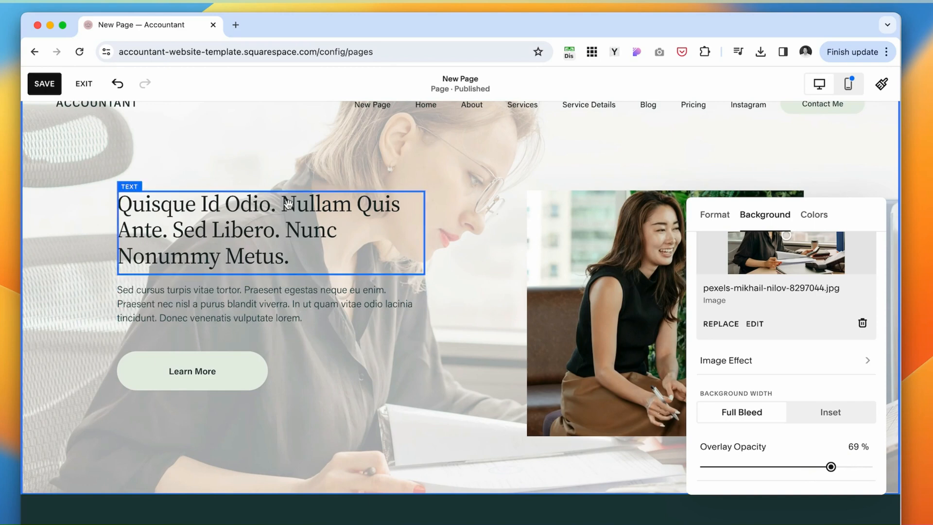
Try the Bright 2 color theme on the section, then apply Light 1.
{"action": "left_click", "coordinate": [812, 225]}
{"action": "scroll", "coordinate": [821, 316], "scroll_direction": "down", "scroll_amount": 2}
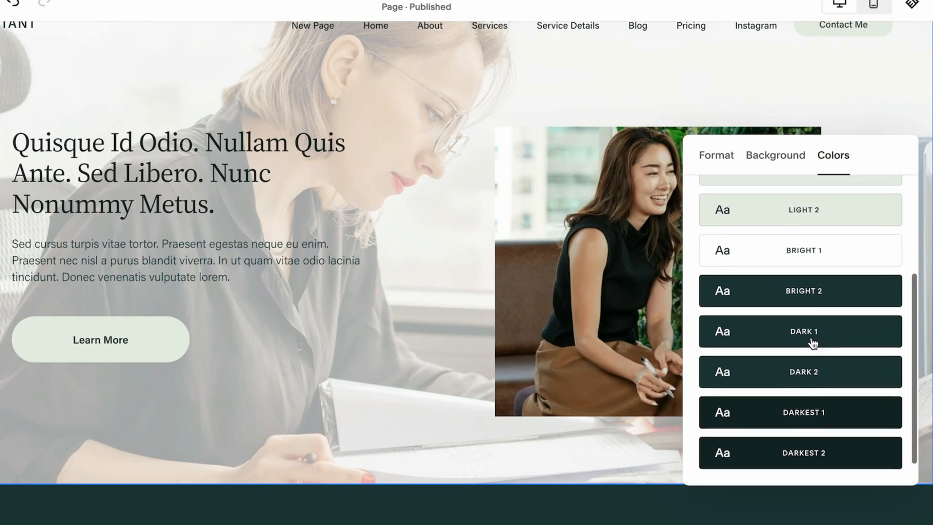
{"action": "scroll", "coordinate": [822, 316], "scroll_direction": "up", "scroll_amount": 1}
{"action": "left_click", "coordinate": [836, 309]}
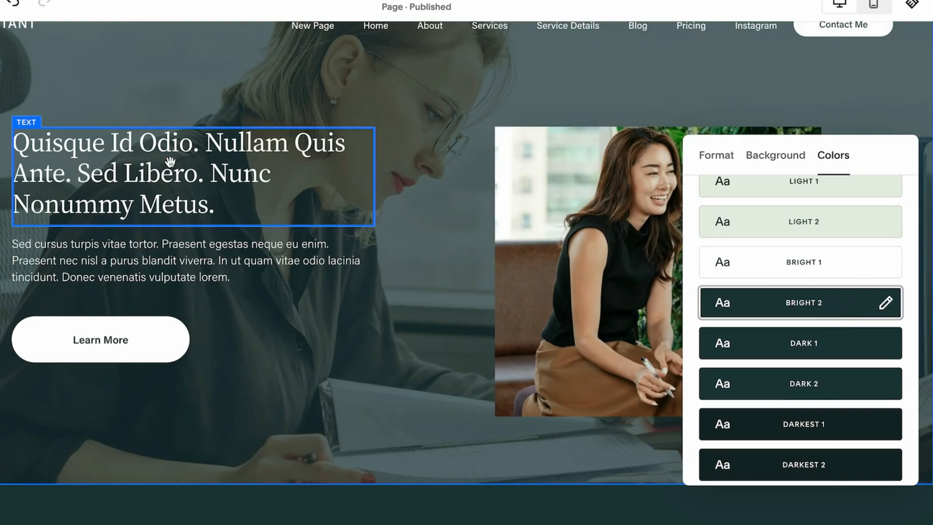
{"action": "scroll", "coordinate": [189, 162], "scroll_direction": "up", "scroll_amount": 1}
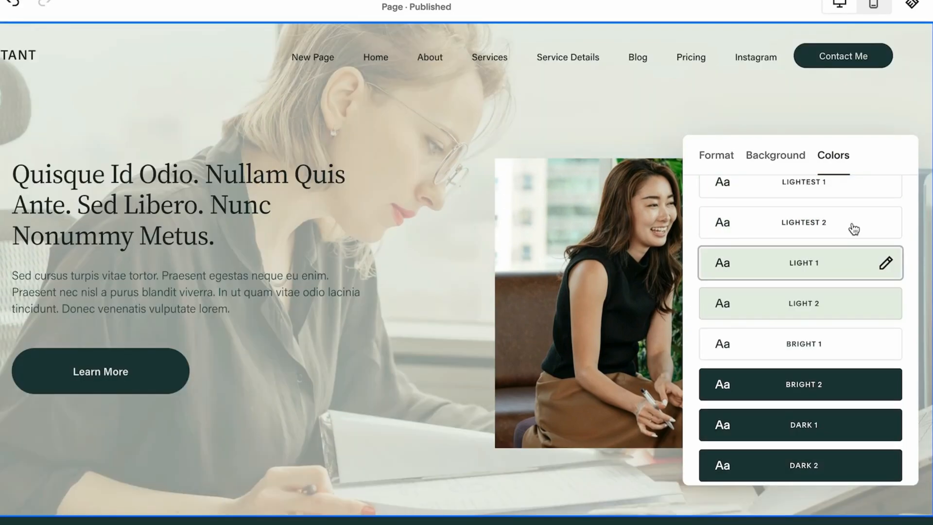
Try the Lightest 2 and Light 2 color themes on the section, then apply Bright 2.
{"action": "left_click", "coordinate": [852, 225]}
{"action": "left_click", "coordinate": [838, 317]}
{"action": "scroll", "coordinate": [838, 316], "scroll_direction": "down", "scroll_amount": 3}
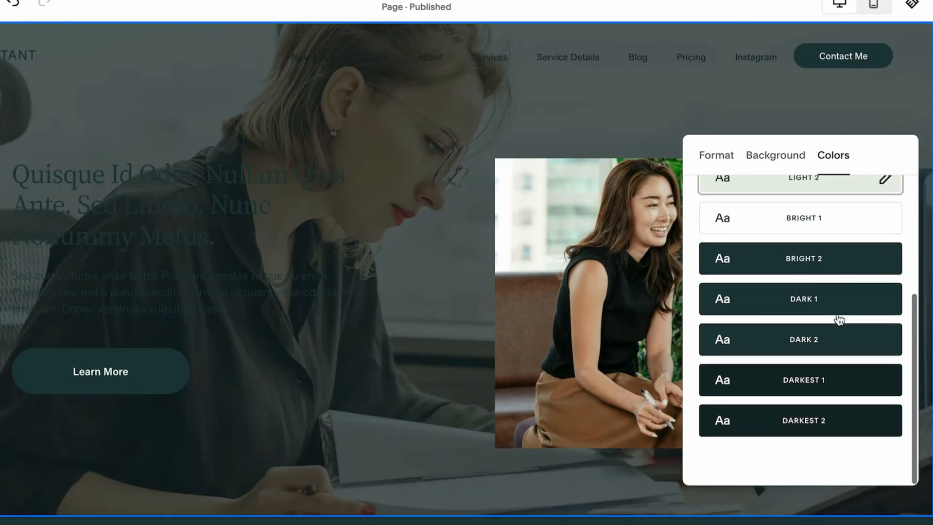
{"action": "left_click", "coordinate": [821, 273]}
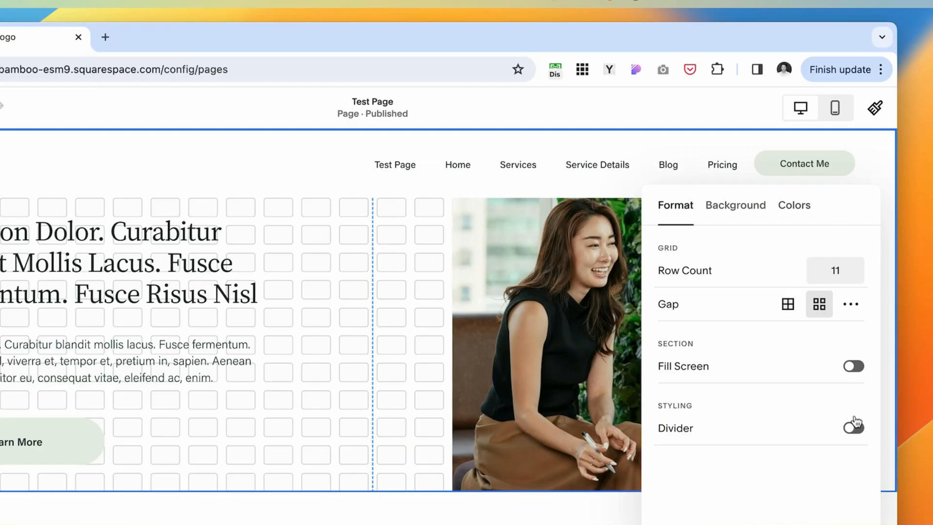
Turn on the first section's divider, try the curved shape, and choose the flat shape with rounded corners.
{"action": "left_click", "coordinate": [855, 426]}
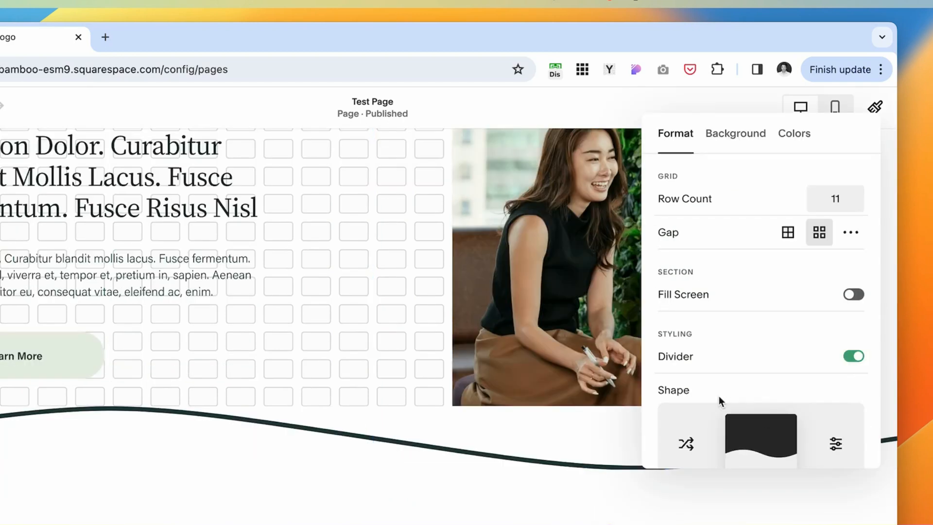
{"action": "scroll", "coordinate": [719, 395], "scroll_direction": "down", "scroll_amount": 3}
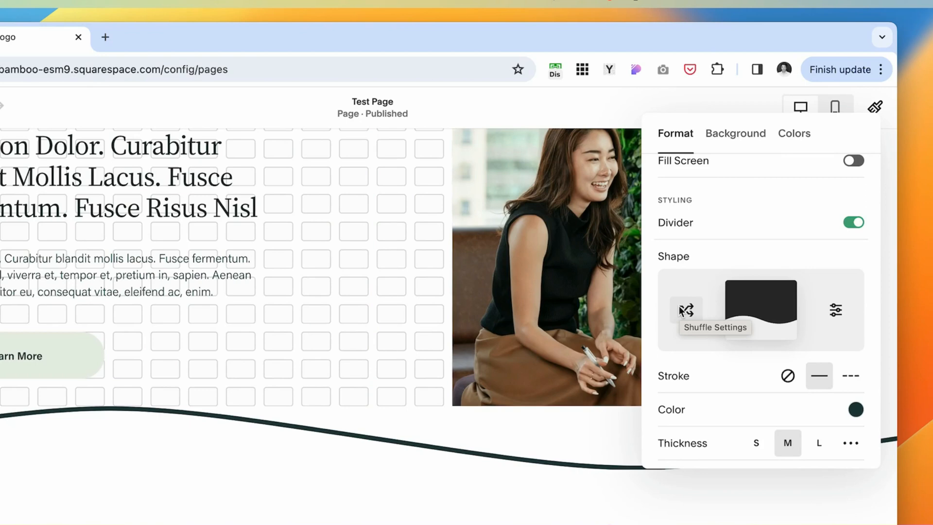
{"action": "left_click", "coordinate": [760, 306]}
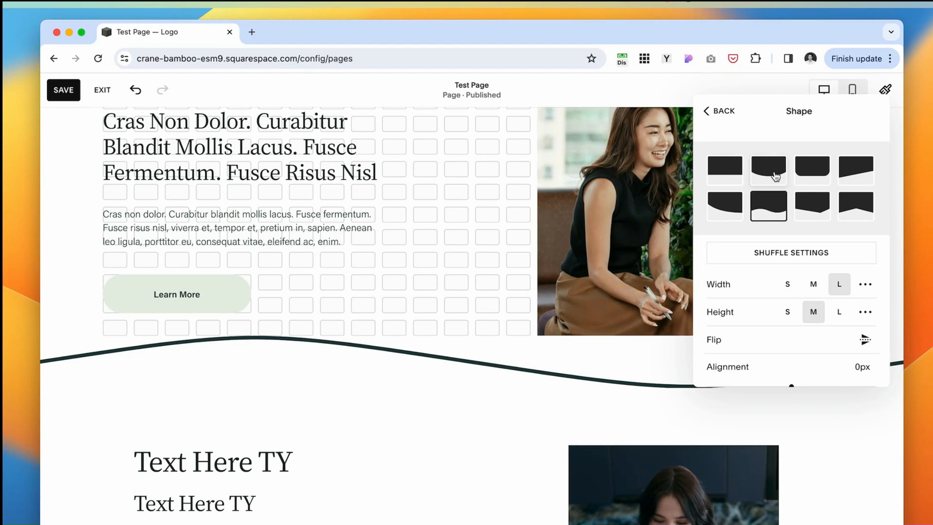
{"action": "left_click", "coordinate": [776, 174]}
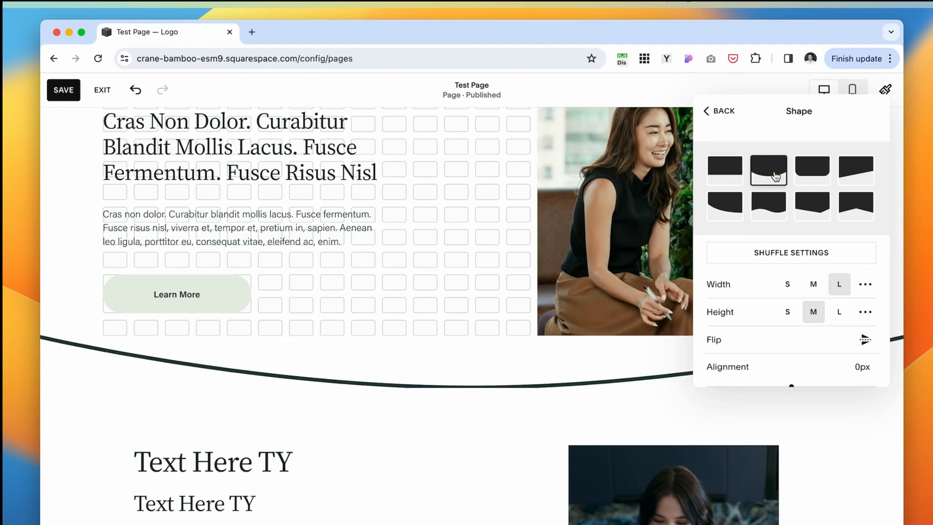
{"action": "left_click", "coordinate": [813, 172]}
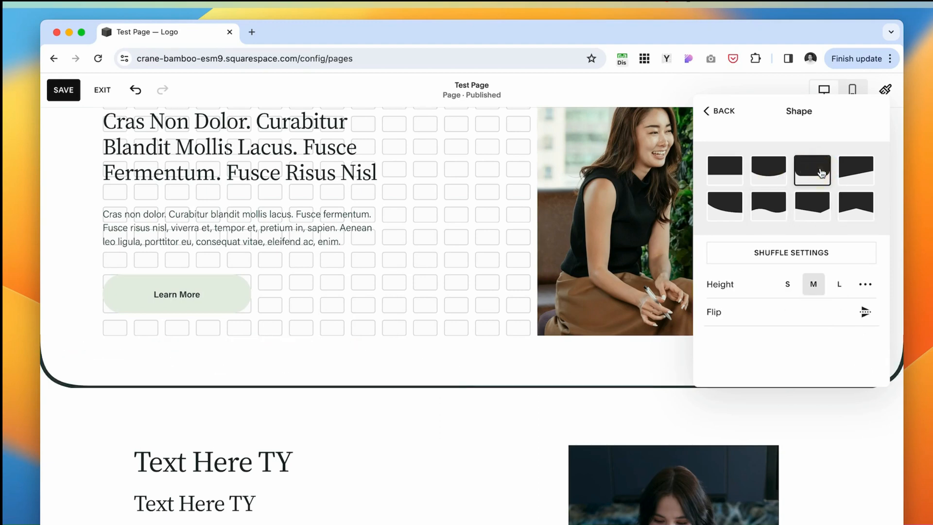
Try the small height on the rounded divider, set its height to L, and flip it vertically.
{"action": "left_click", "coordinate": [788, 285]}
{"action": "left_click", "coordinate": [840, 284]}
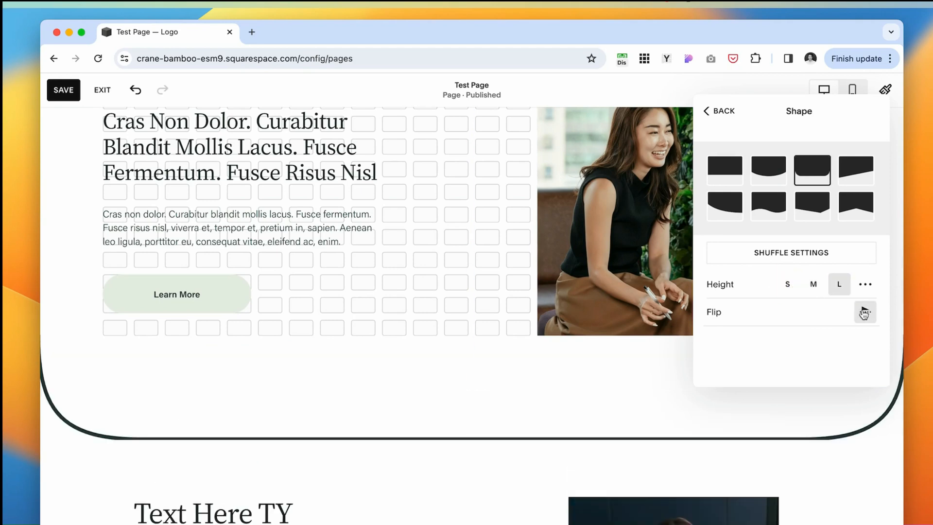
{"action": "left_click", "coordinate": [865, 312]}
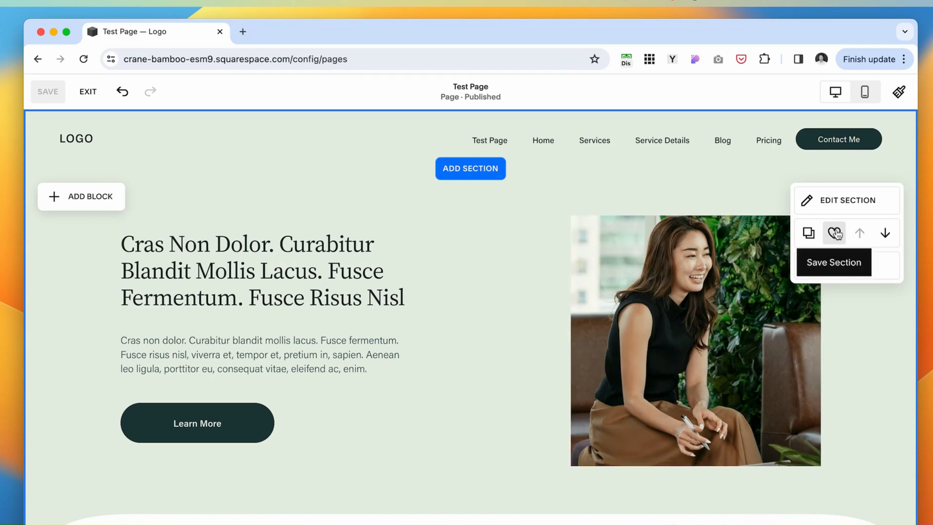
Select all blocks in the first section, deselect them, and add the section to the saved sections.
{"action": "left_click_drag", "start_coordinate": [56, 260], "coordinate": [747, 449]}
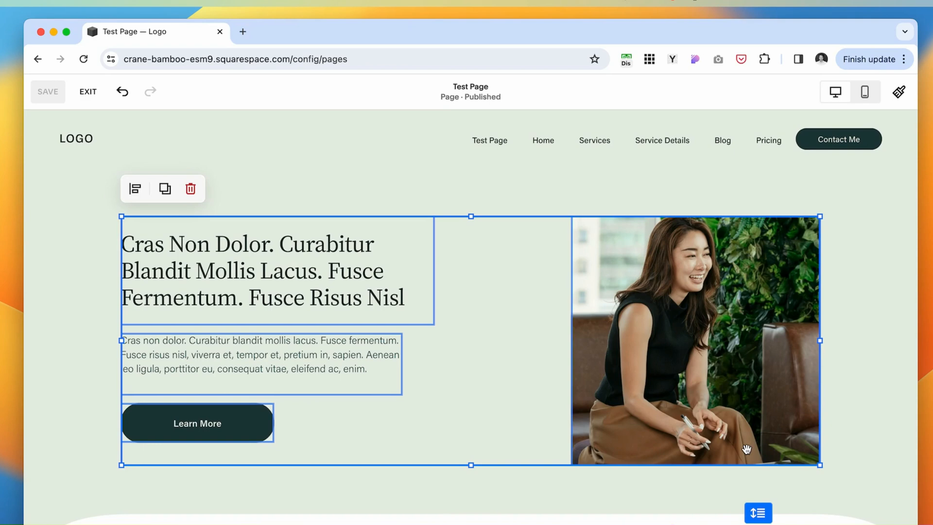
{"action": "left_click", "coordinate": [108, 407]}
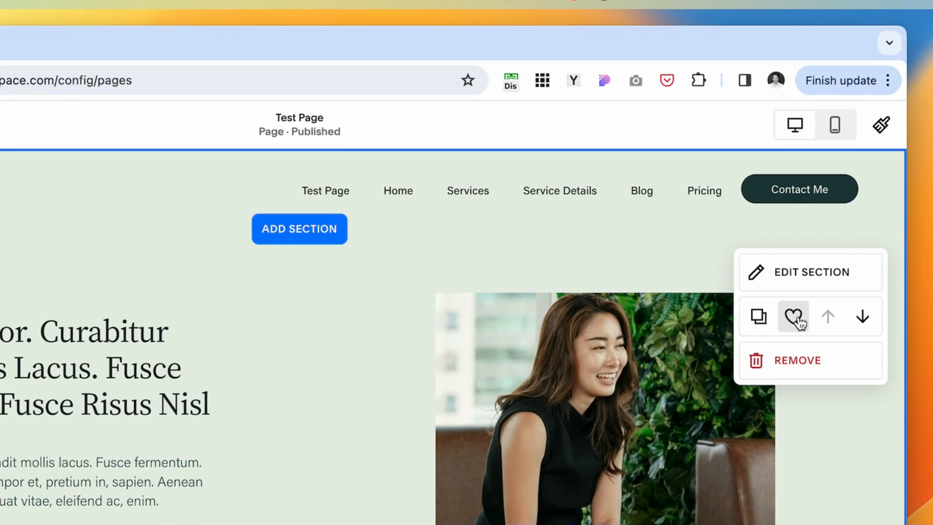
{"action": "left_click", "coordinate": [834, 233]}
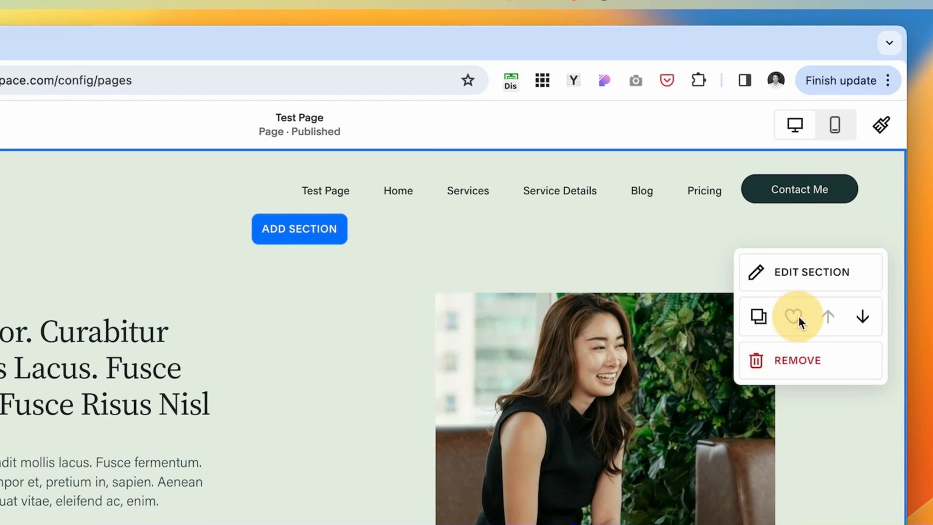
Start a new section below the first one, browse the Services and About templates, and insert the saved section.
{"action": "scroll", "coordinate": [115, 494], "scroll_direction": "down", "scroll_amount": 10}
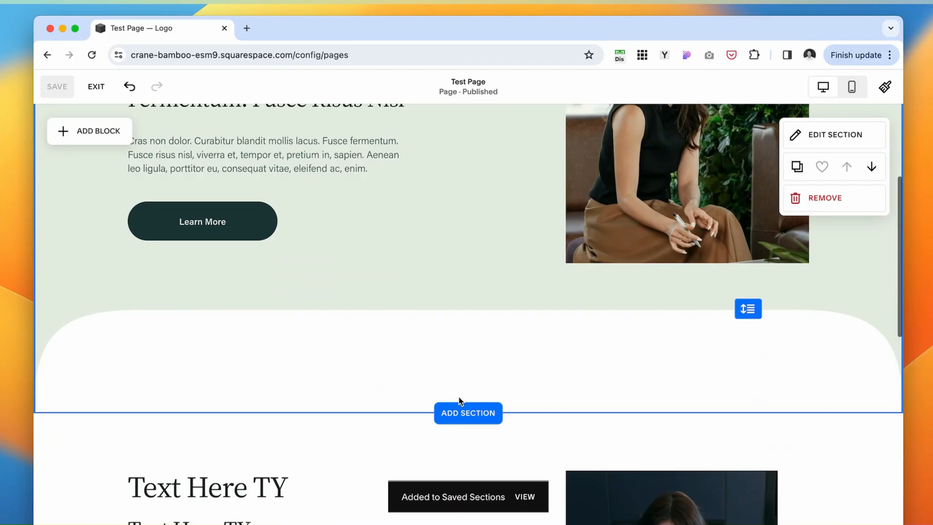
{"action": "left_click", "coordinate": [479, 414]}
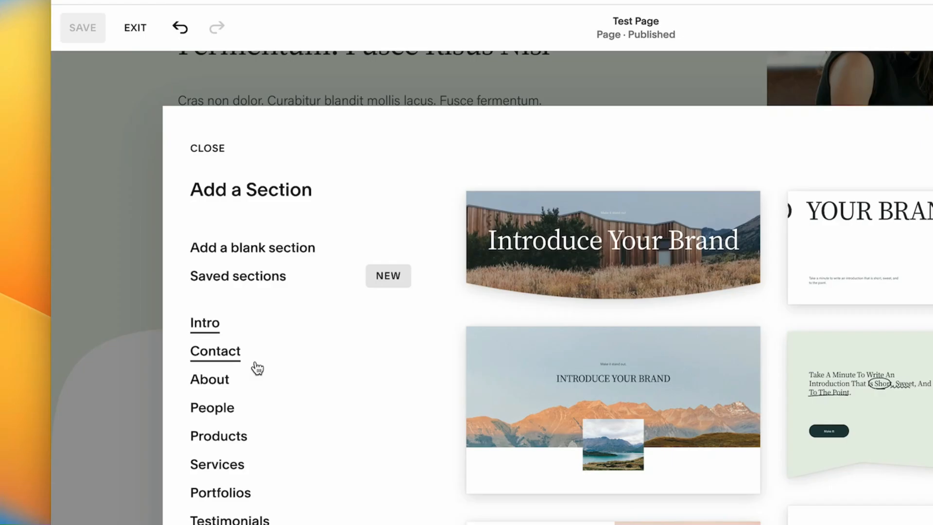
{"action": "scroll", "coordinate": [250, 513], "scroll_direction": "down", "scroll_amount": 5}
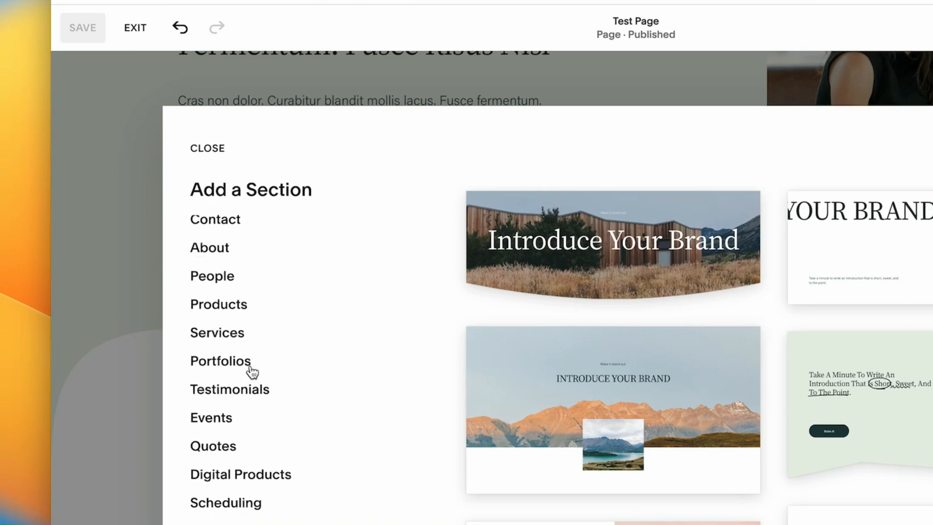
{"action": "left_click", "coordinate": [222, 332]}
{"action": "scroll", "coordinate": [220, 369], "scroll_direction": "up", "scroll_amount": 5}
{"action": "left_click", "coordinate": [209, 378]}
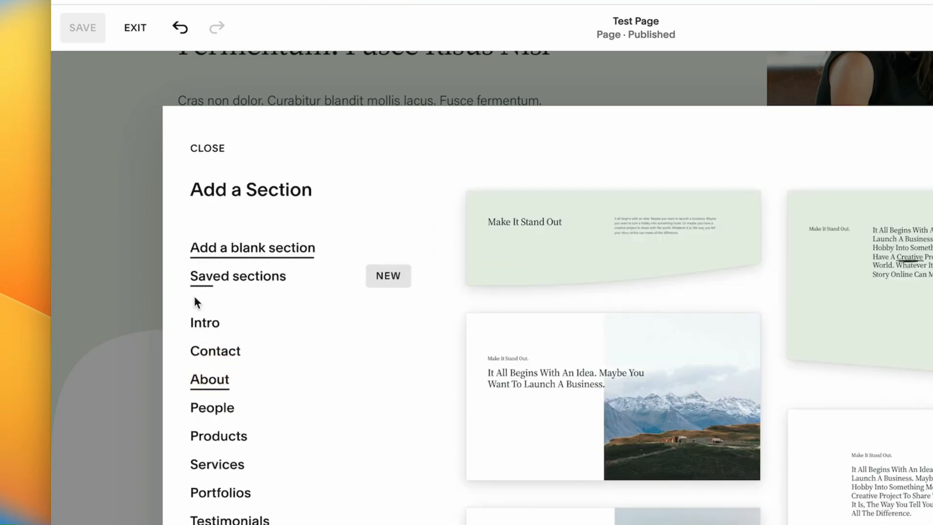
{"action": "left_click", "coordinate": [263, 279]}
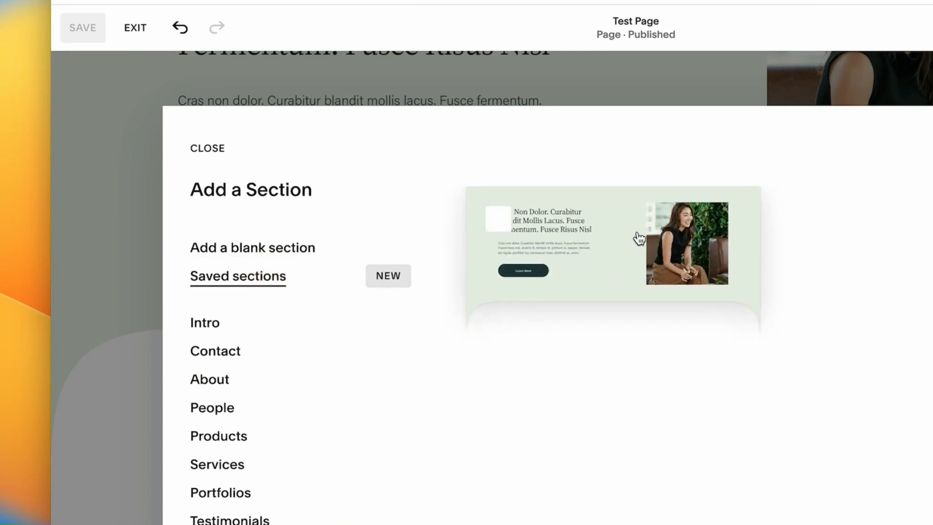
{"action": "left_click", "coordinate": [509, 224]}
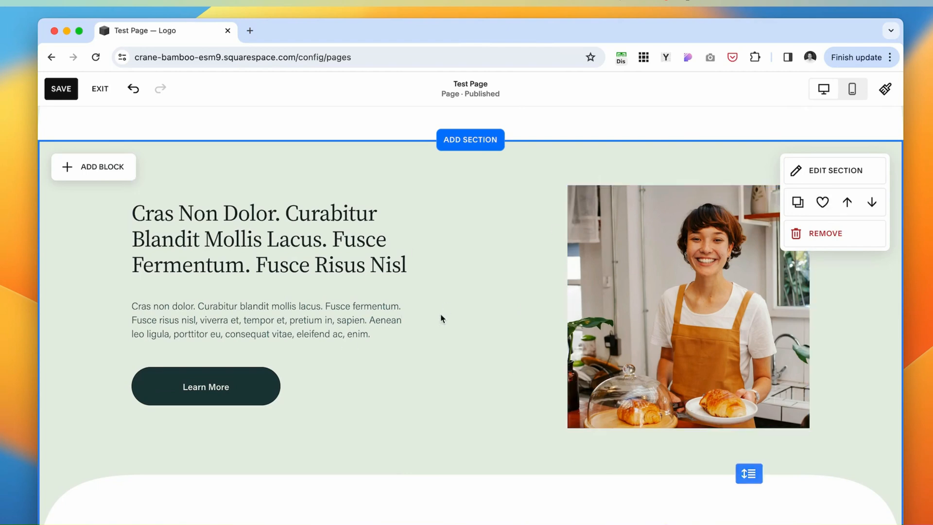
Move the inserted section above the first section, then move it down two places, below the Text Here TY section.
{"action": "scroll", "coordinate": [580, 380], "scroll_direction": "up", "scroll_amount": 2}
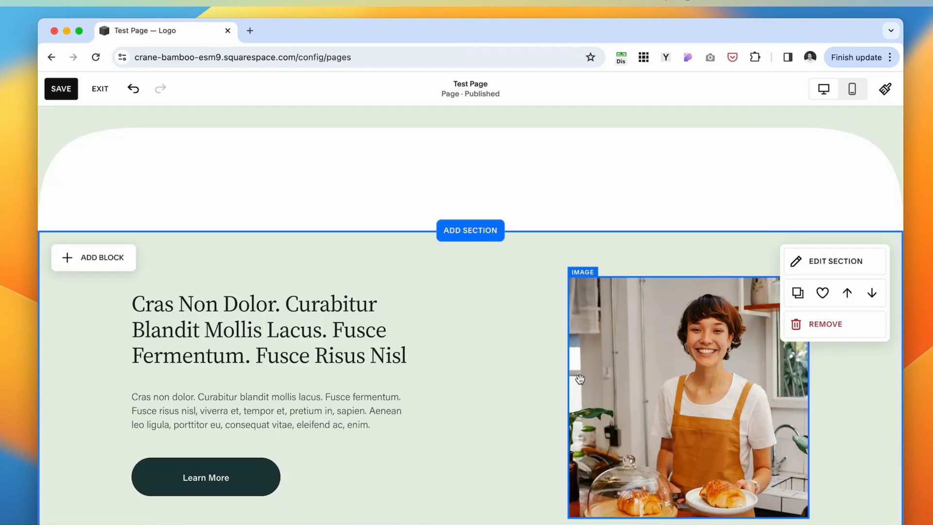
{"action": "left_click", "coordinate": [848, 294]}
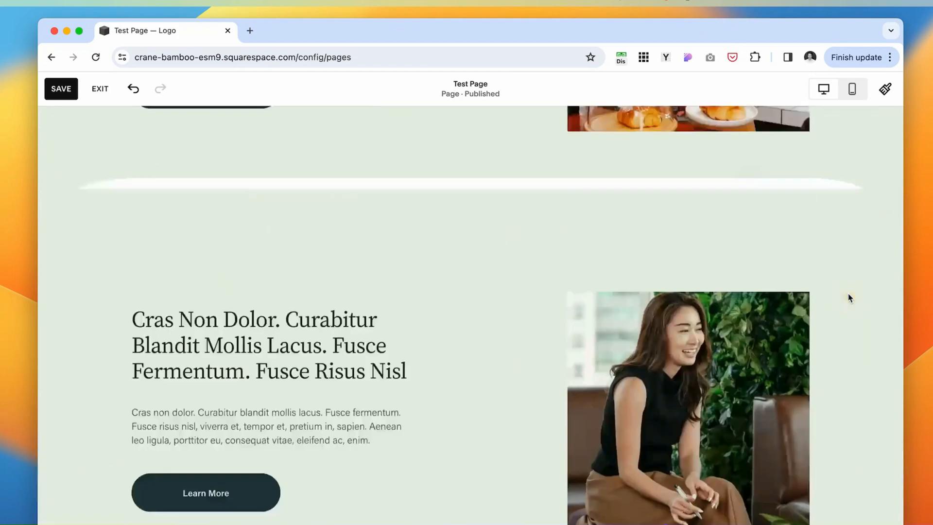
{"action": "left_click", "coordinate": [871, 227]}
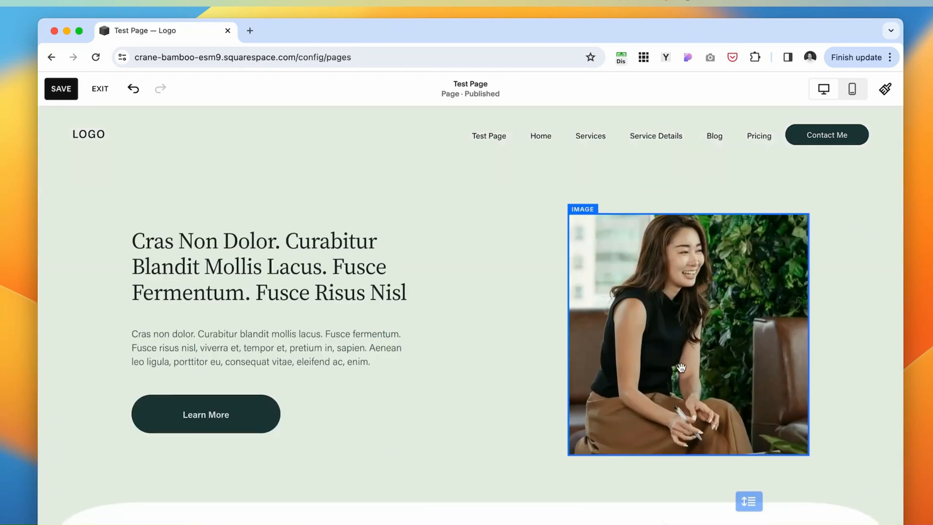
{"action": "scroll", "coordinate": [681, 368], "scroll_direction": "down", "scroll_amount": 5}
{"action": "left_click", "coordinate": [873, 170]}
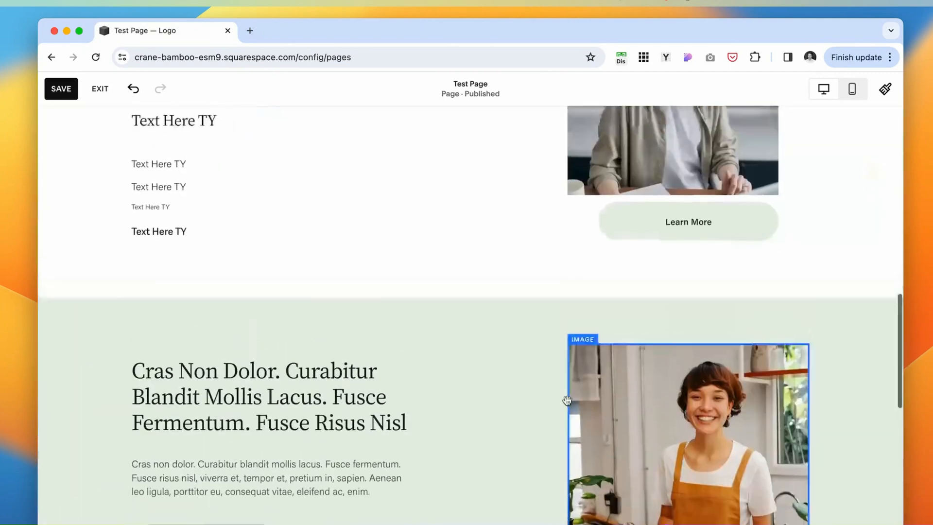
{"action": "scroll", "coordinate": [567, 403], "scroll_direction": "up", "scroll_amount": 8}
{"action": "scroll", "coordinate": [569, 405], "scroll_direction": "up", "scroll_amount": 1}
Add the slideshow section with the snowy mountain background from the Intro templates, directly below the first section.
{"action": "scroll", "coordinate": [846, 207], "scroll_direction": "down", "scroll_amount": 5}
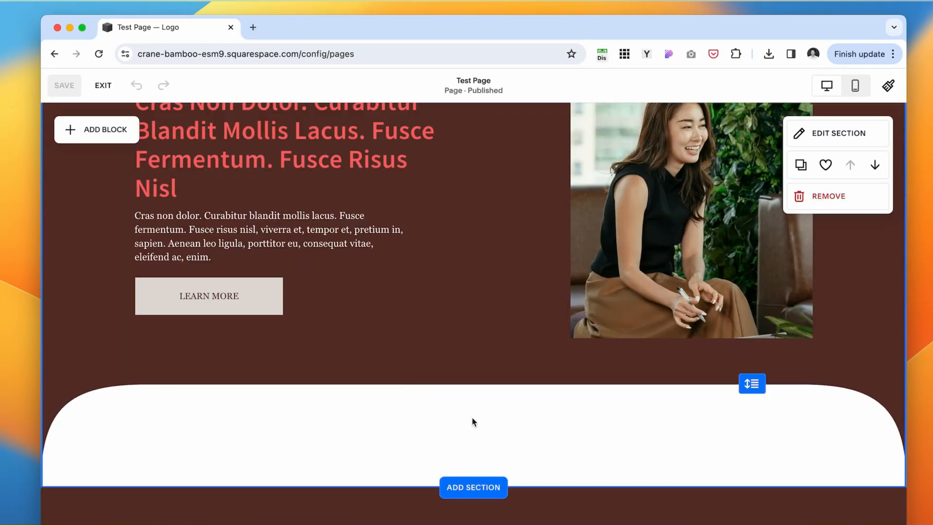
{"action": "scroll", "coordinate": [505, 418], "scroll_direction": "down", "scroll_amount": 1}
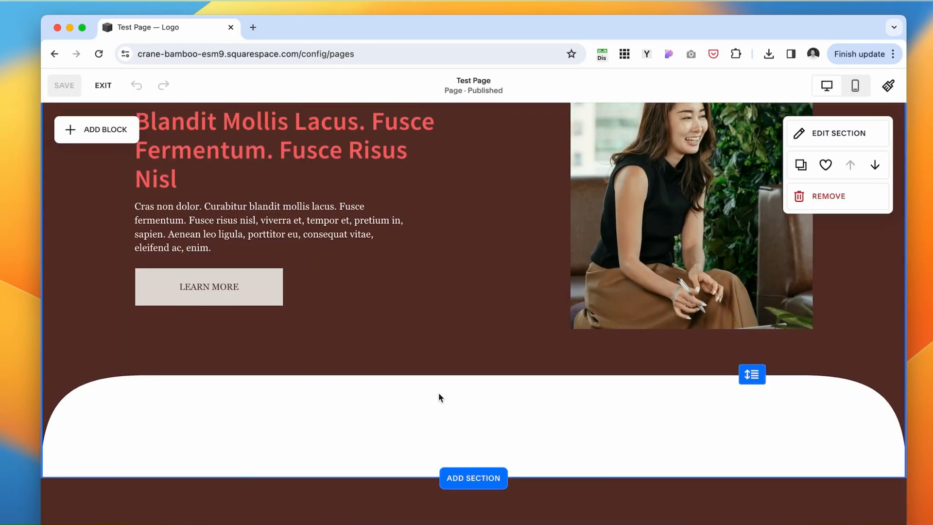
{"action": "scroll", "coordinate": [438, 397], "scroll_direction": "down", "scroll_amount": 3}
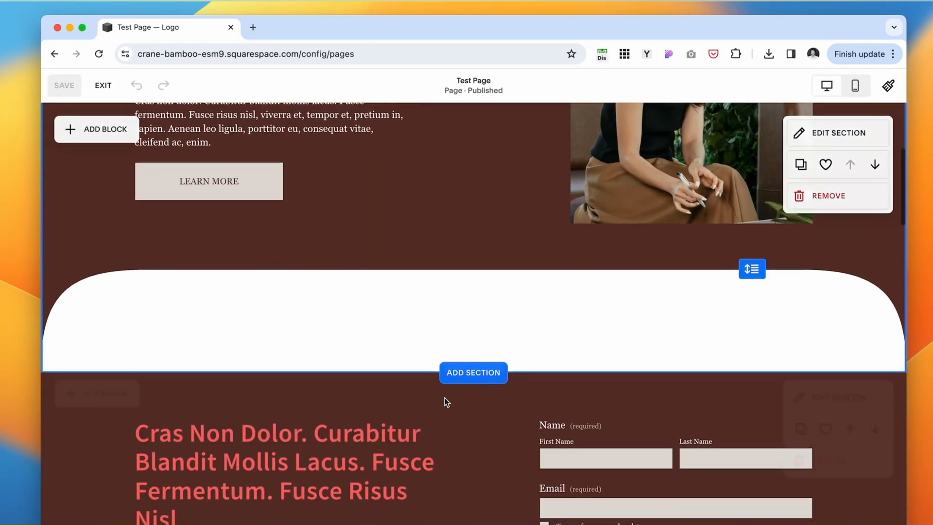
{"action": "left_click", "coordinate": [471, 373]}
{"action": "scroll", "coordinate": [437, 318], "scroll_direction": "down", "scroll_amount": 10}
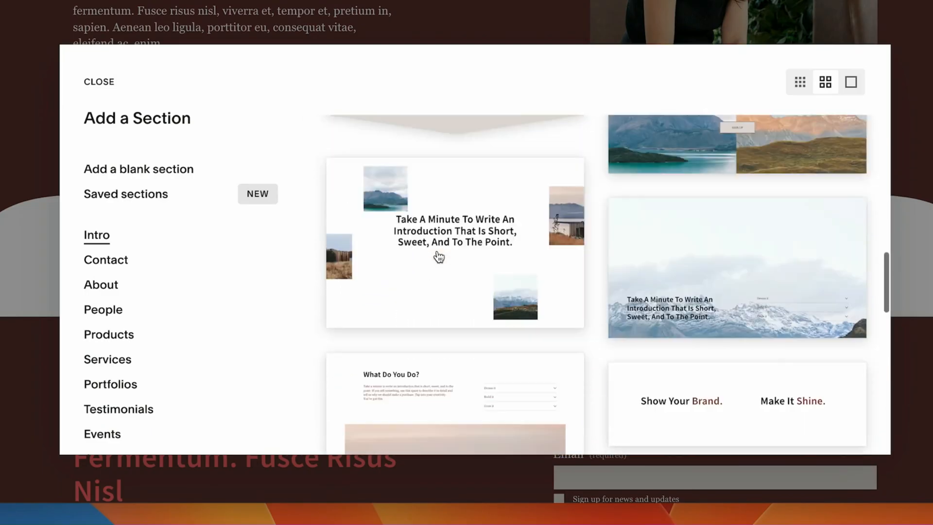
{"action": "scroll", "coordinate": [439, 257], "scroll_direction": "down", "scroll_amount": 8}
{"action": "mouse_move", "coordinate": [555, 196]}
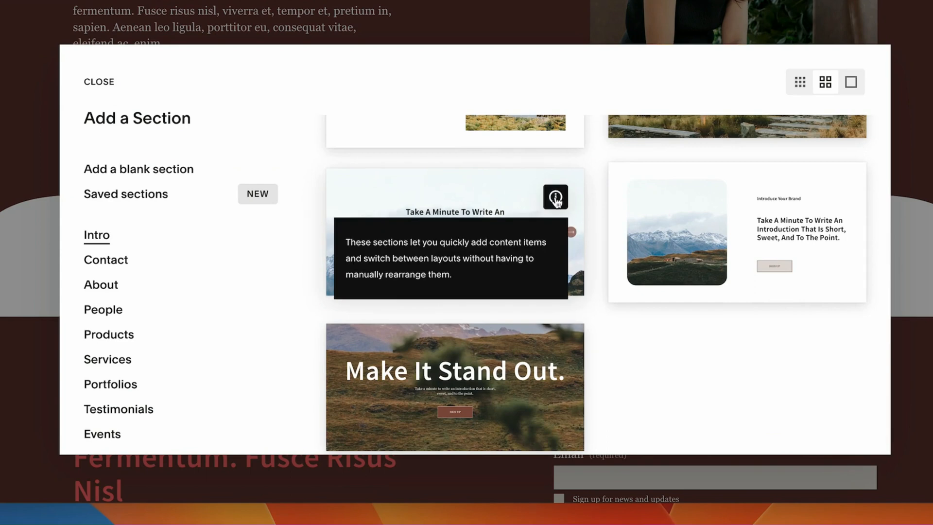
{"action": "left_click", "coordinate": [544, 214]}
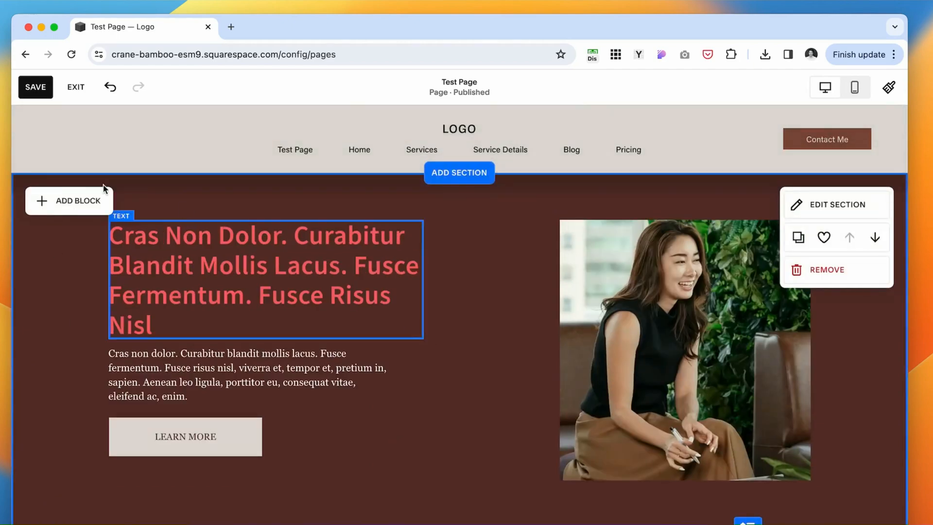
Open the content settings of the new slideshow section and switch its section title on and back off.
{"action": "scroll", "coordinate": [300, 380], "scroll_direction": "down", "scroll_amount": 10}
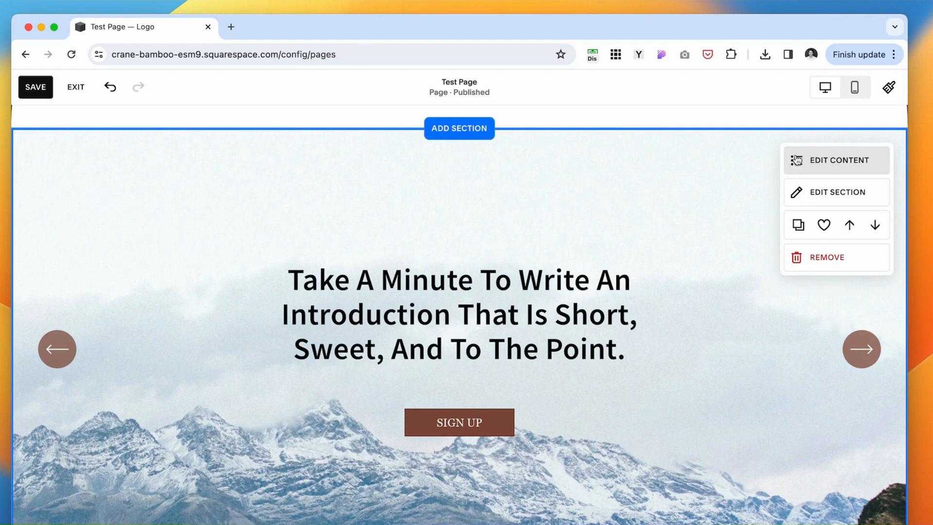
{"action": "scroll", "coordinate": [693, 264], "scroll_direction": "down", "scroll_amount": 1}
{"action": "scroll", "coordinate": [704, 239], "scroll_direction": "up", "scroll_amount": 1}
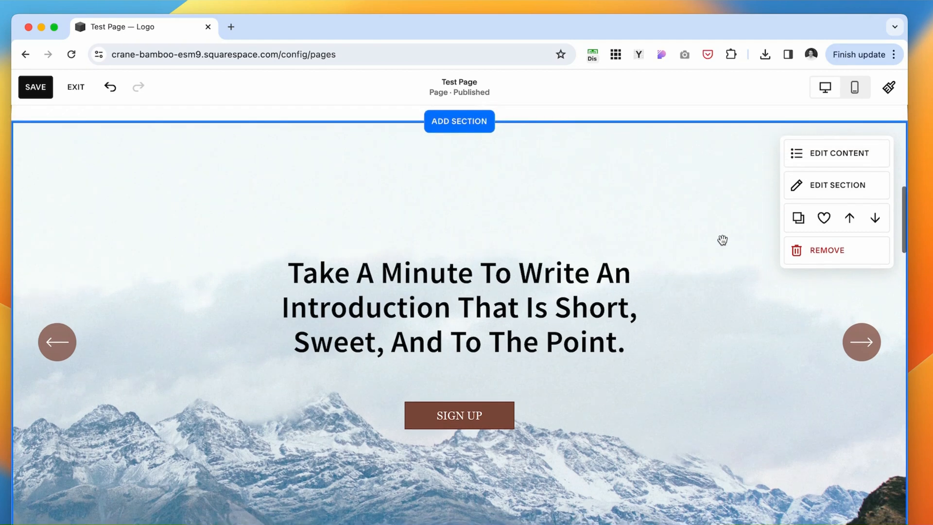
{"action": "left_click", "coordinate": [796, 155]}
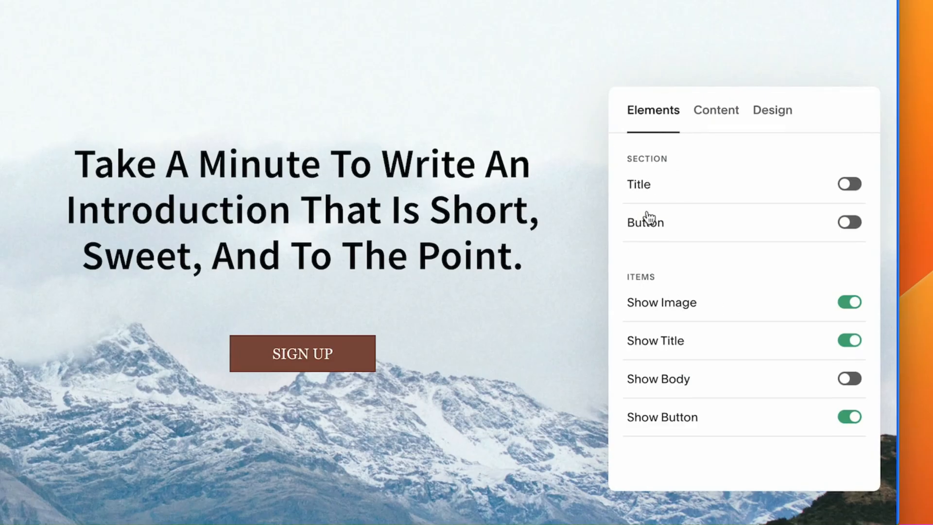
{"action": "left_click", "coordinate": [858, 188]}
{"action": "left_click", "coordinate": [858, 187]}
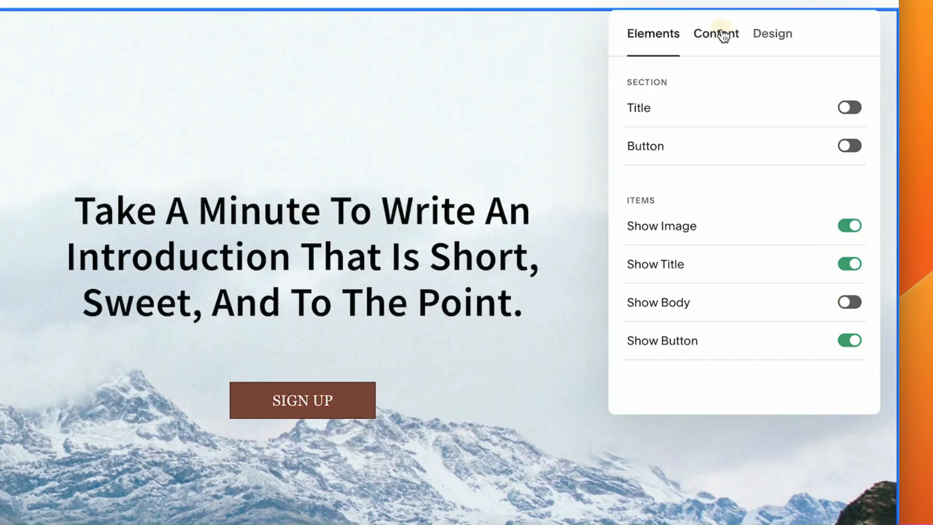
Open the first item in the slideshow's content list and examine its image, alt text, title, button text and link settings.
{"action": "left_click", "coordinate": [724, 35]}
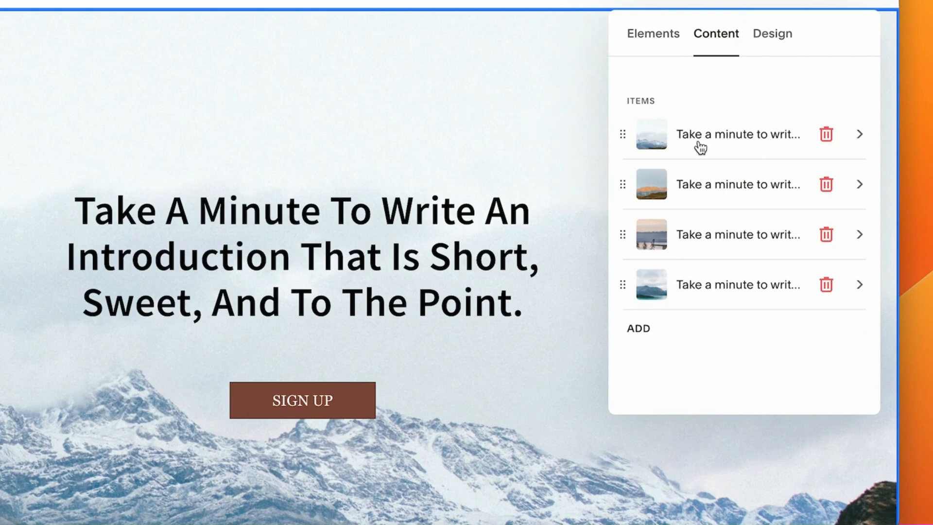
{"action": "left_click", "coordinate": [701, 147]}
{"action": "scroll", "coordinate": [761, 161], "scroll_direction": "down", "scroll_amount": 2}
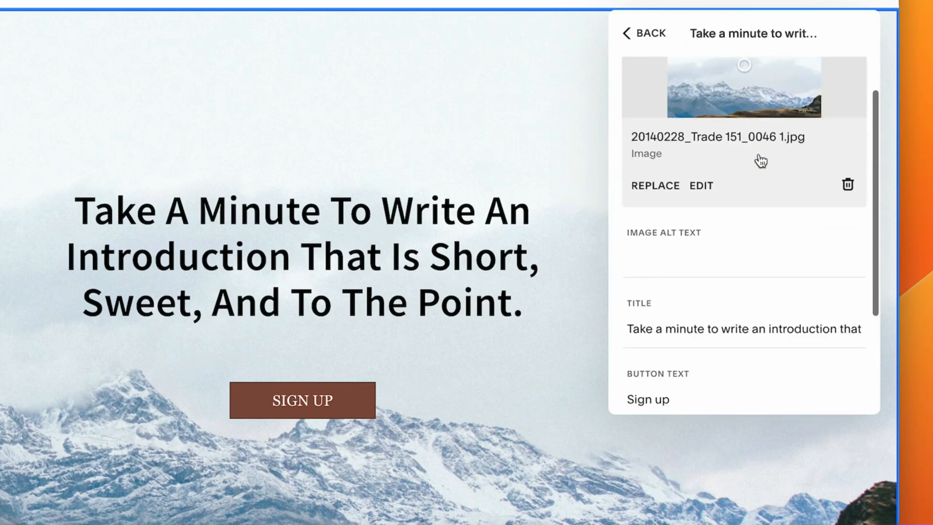
{"action": "scroll", "coordinate": [761, 161], "scroll_direction": "down", "scroll_amount": 3}
{"action": "scroll", "coordinate": [721, 237], "scroll_direction": "down", "scroll_amount": 1}
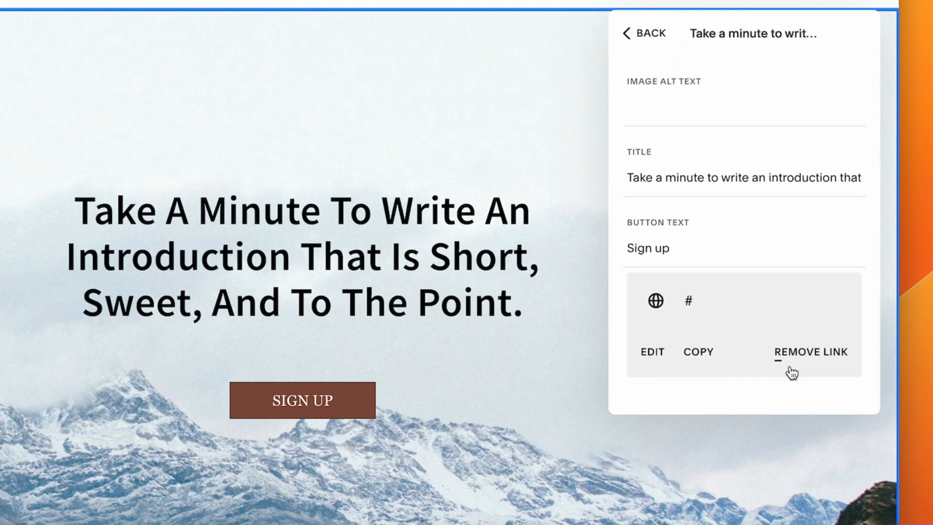
Show the body text of the items in the slideshow section.
{"action": "left_click", "coordinate": [632, 34]}
{"action": "left_click", "coordinate": [654, 34]}
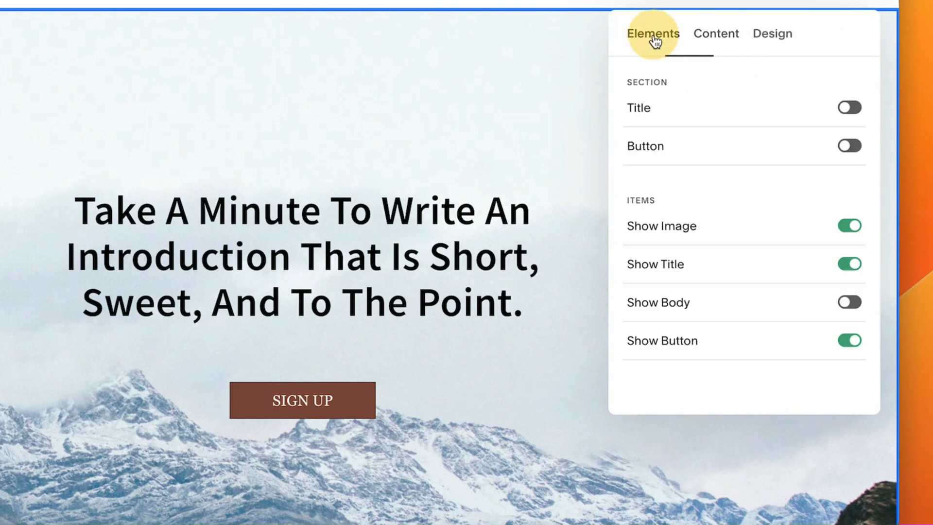
{"action": "left_click", "coordinate": [857, 304]}
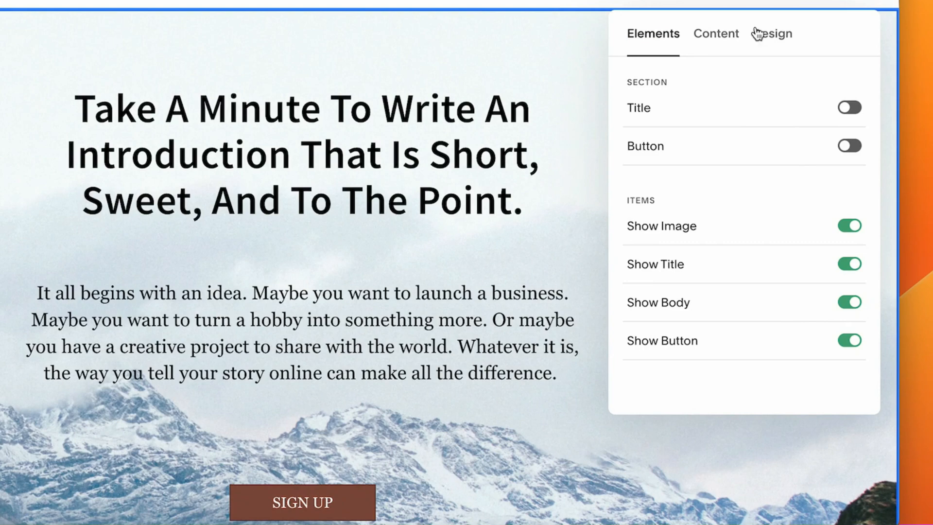
Examine the description, button text and link settings of the first and second slideshow items.
{"action": "left_click", "coordinate": [724, 34]}
{"action": "left_click", "coordinate": [719, 139]}
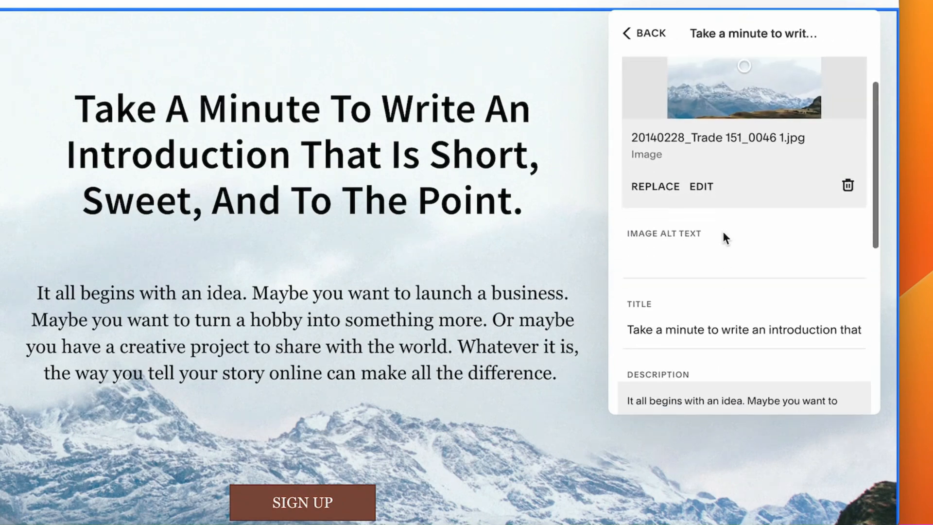
{"action": "scroll", "coordinate": [704, 268], "scroll_direction": "down", "scroll_amount": 3}
{"action": "scroll", "coordinate": [692, 294], "scroll_direction": "down", "scroll_amount": 4}
{"action": "left_click_drag", "start_coordinate": [627, 139], "coordinate": [770, 268]}
{"action": "left_click", "coordinate": [766, 232]}
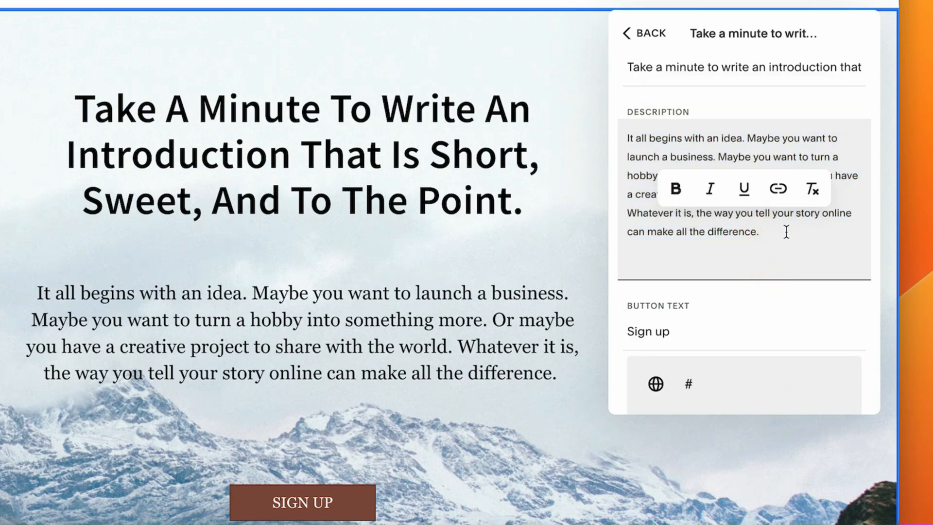
{"action": "left_click", "coordinate": [633, 34]}
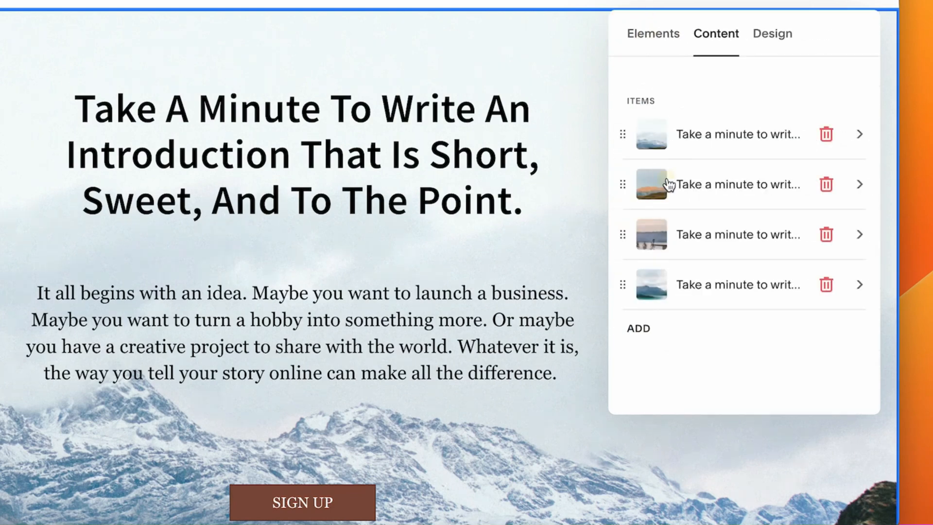
{"action": "left_click", "coordinate": [667, 185]}
{"action": "scroll", "coordinate": [704, 267], "scroll_direction": "down", "scroll_amount": 3}
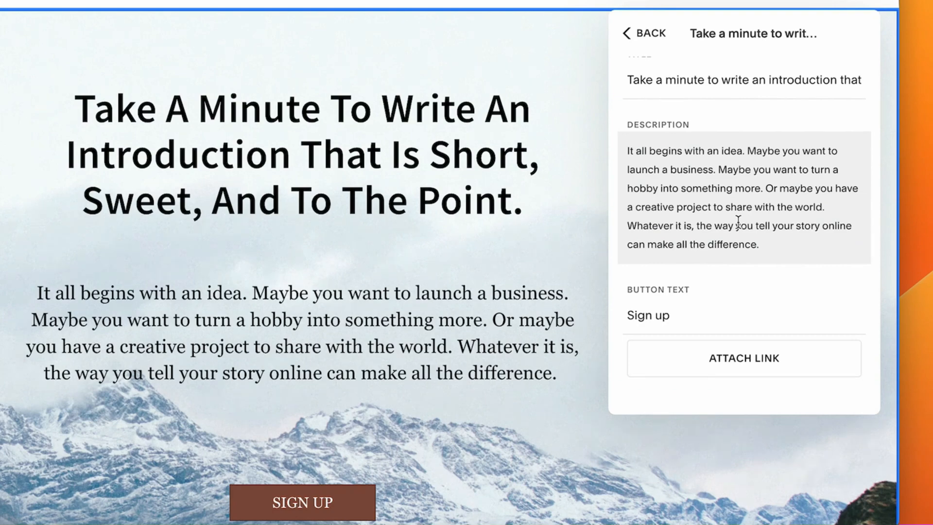
{"action": "left_click", "coordinate": [632, 33]}
Add a new item to the slideshow's item list and delete it again.
{"action": "left_click", "coordinate": [634, 332]}
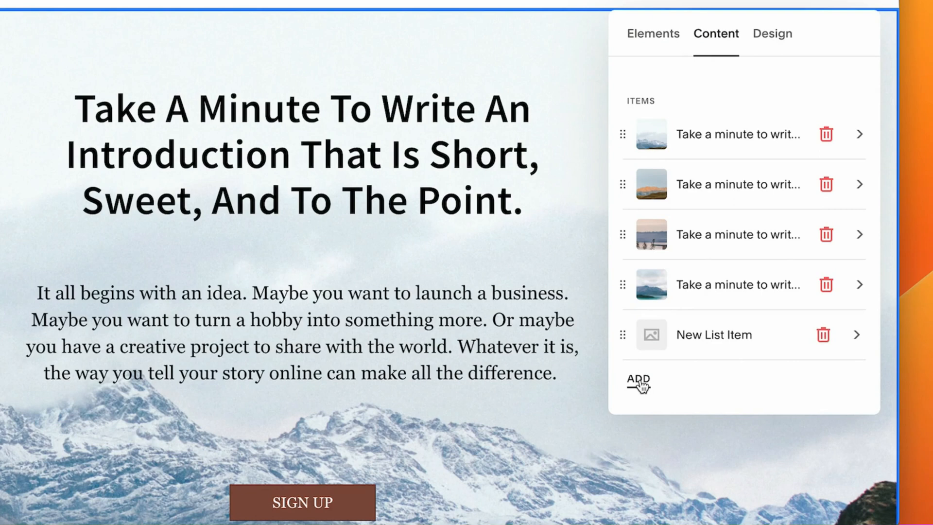
{"action": "left_click", "coordinate": [824, 336]}
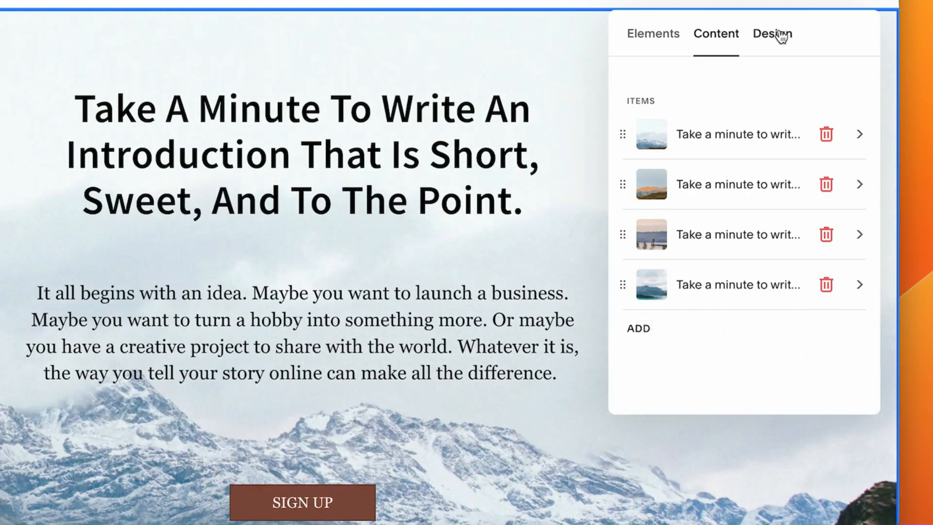
Change the section's layout from Banner Slideshow to Simple List.
{"action": "left_click", "coordinate": [781, 36]}
{"action": "left_click", "coordinate": [846, 115]}
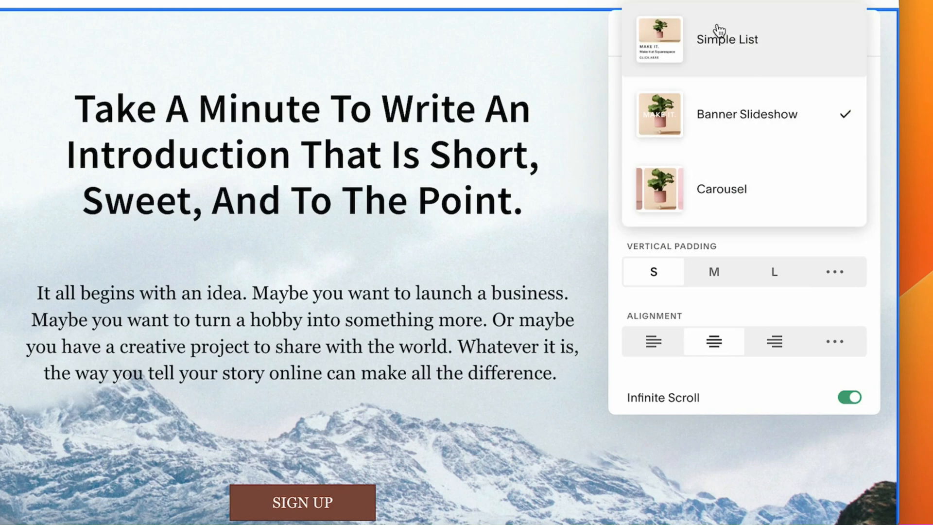
{"action": "left_click", "coordinate": [777, 43]}
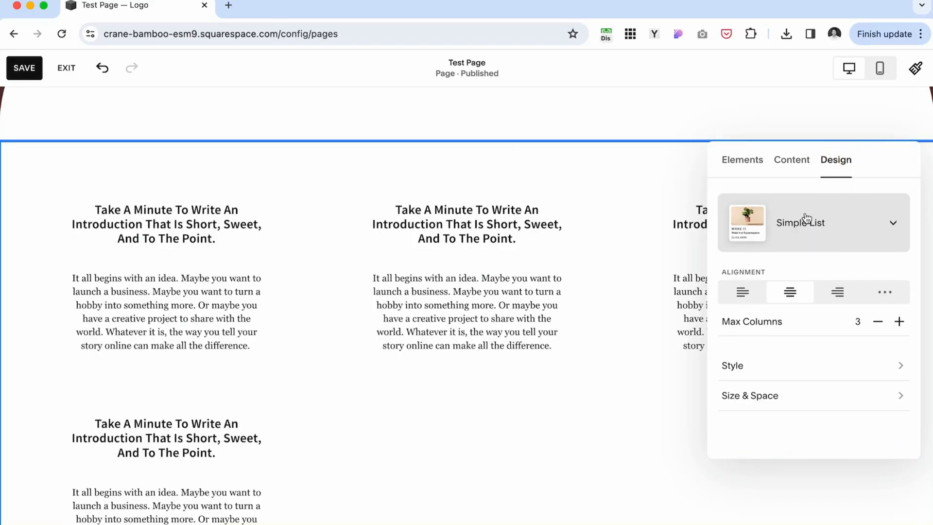
Show the images and buttons of the simple list's items and look over the section.
{"action": "left_click", "coordinate": [742, 163]}
{"action": "left_click", "coordinate": [901, 312]}
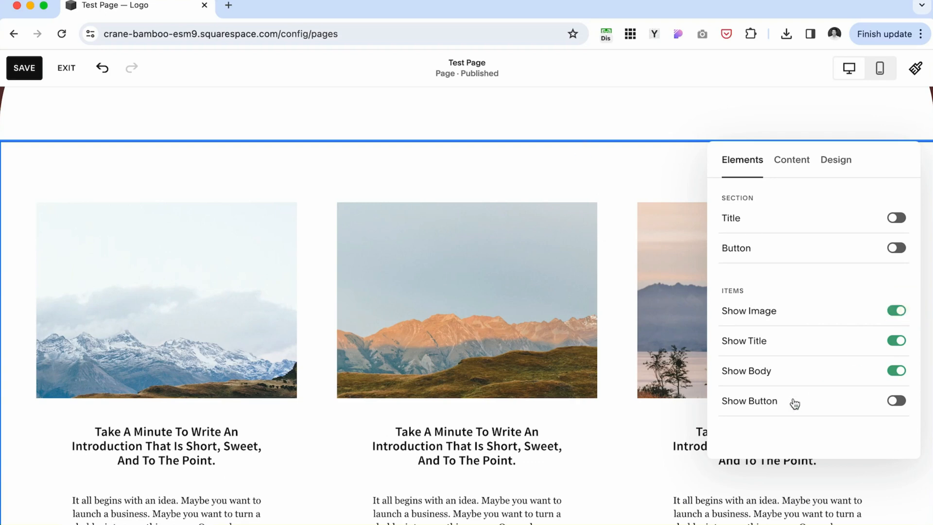
{"action": "scroll", "coordinate": [610, 425], "scroll_direction": "down", "scroll_amount": 3}
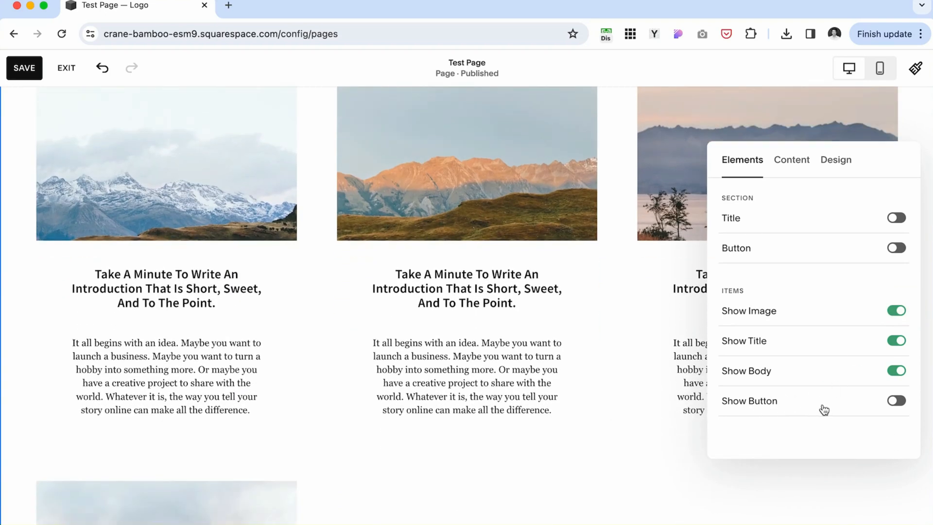
{"action": "left_click", "coordinate": [903, 403]}
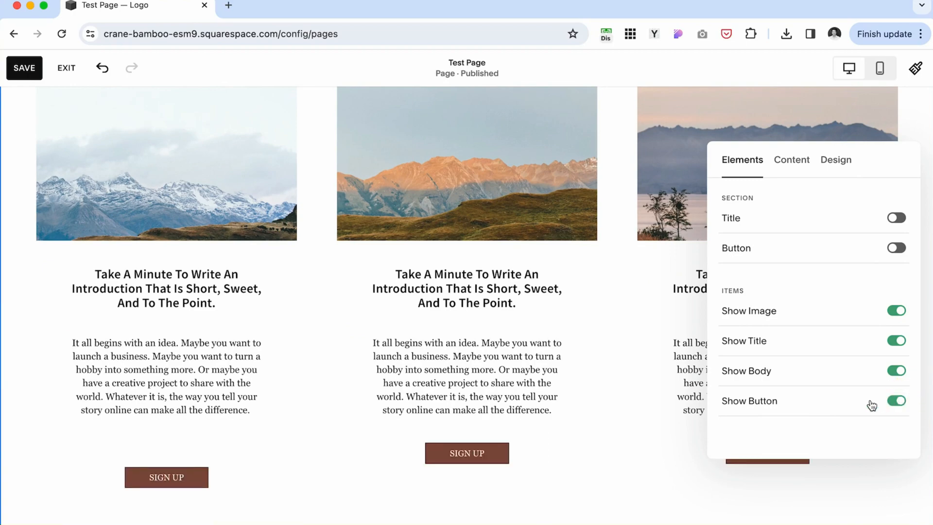
{"action": "scroll", "coordinate": [492, 268], "scroll_direction": "down", "scroll_amount": 3}
{"action": "scroll", "coordinate": [564, 259], "scroll_direction": "up", "scroll_amount": 5}
{"action": "scroll", "coordinate": [570, 255], "scroll_direction": "down", "scroll_amount": 3}
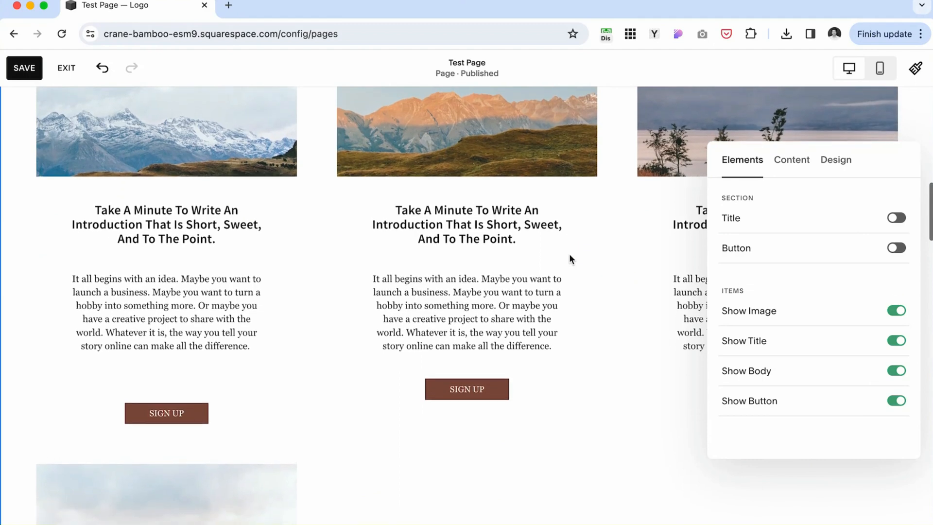
{"action": "scroll", "coordinate": [569, 259], "scroll_direction": "up", "scroll_amount": 3}
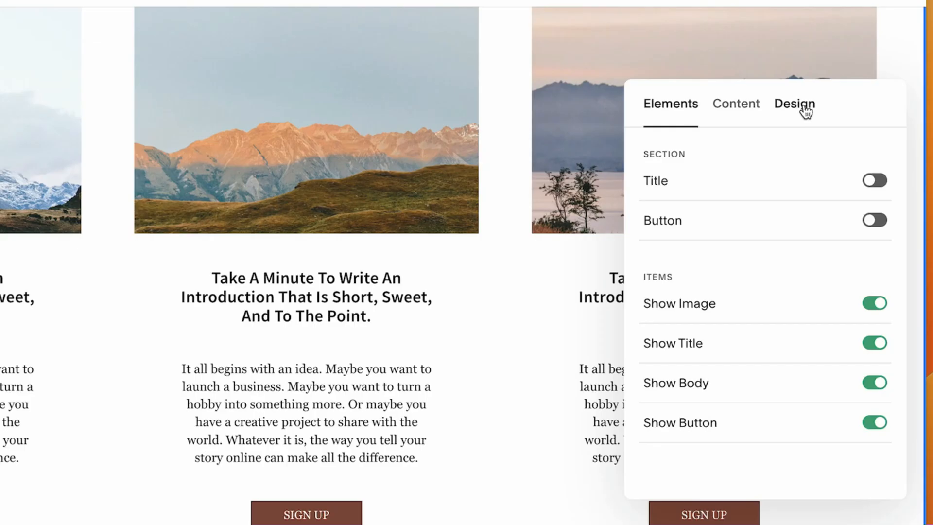
Switch the section's layout to Carousel and slide through its items.
{"action": "left_click", "coordinate": [839, 161]}
{"action": "left_click", "coordinate": [889, 221]}
{"action": "left_click", "coordinate": [742, 342]}
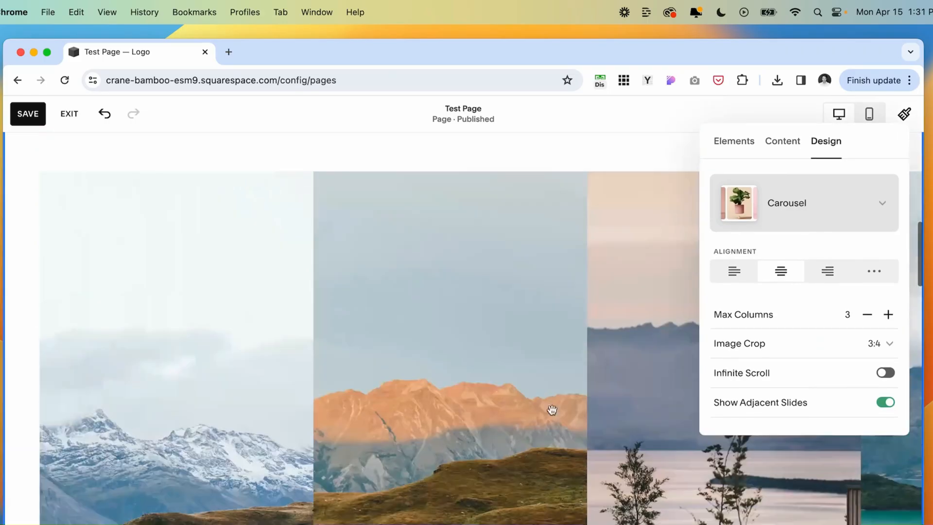
{"action": "left_click_drag", "start_coordinate": [637, 392], "coordinate": [212, 394]}
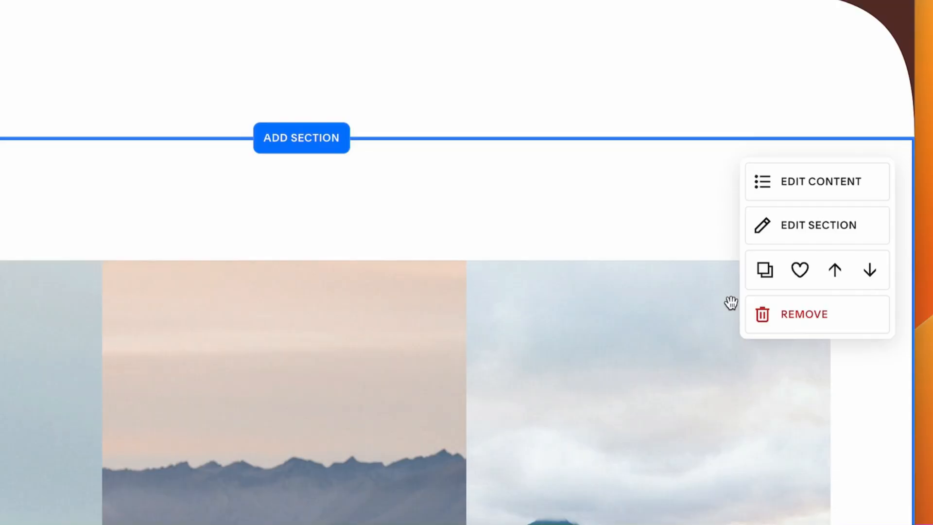
Replace the first carousel item's image with the library photo of the woman in a white blazer and title it Name Here.
{"action": "scroll", "coordinate": [659, 335], "scroll_direction": "down", "scroll_amount": 3}
{"action": "left_click", "coordinate": [810, 166]}
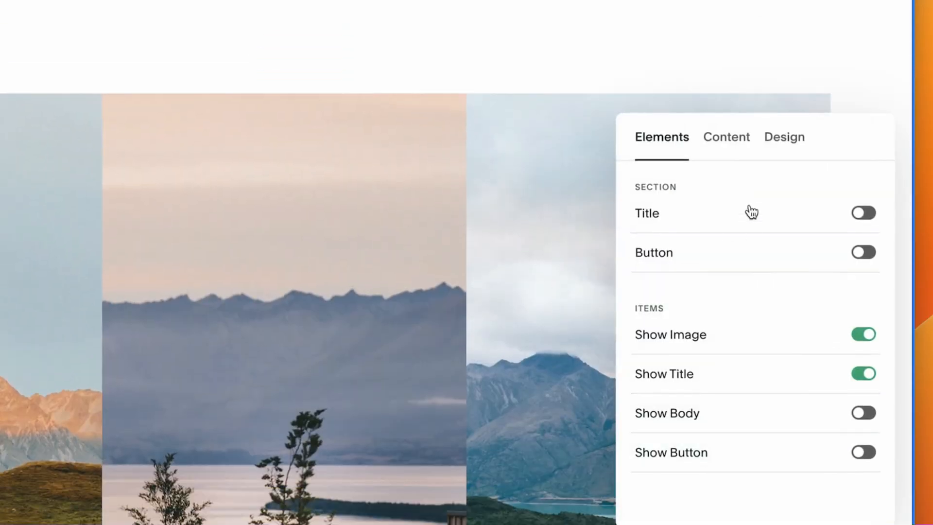
{"action": "left_click", "coordinate": [726, 138]}
{"action": "left_click", "coordinate": [676, 245]}
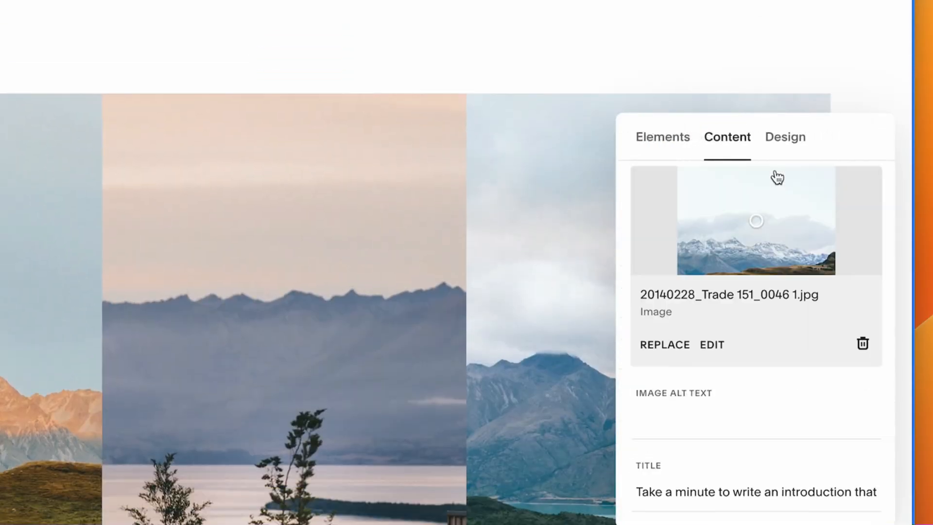
{"action": "left_click", "coordinate": [862, 342]}
{"action": "left_click", "coordinate": [756, 202]}
{"action": "left_click", "coordinate": [718, 289]}
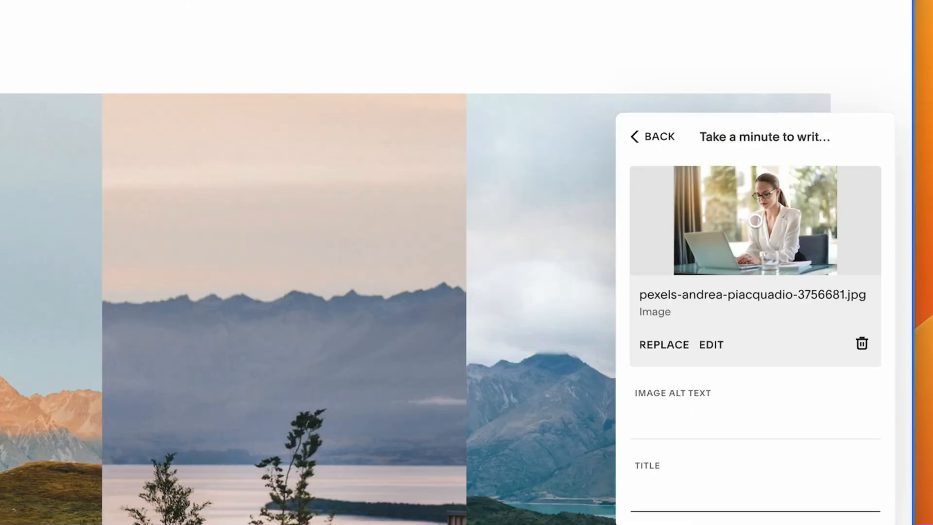
{"action": "type", "text": "Nam"}
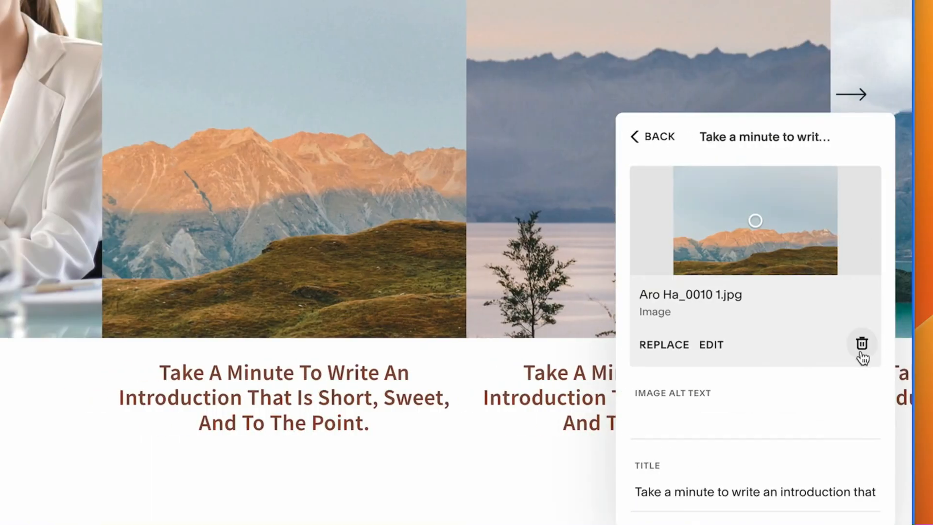
Replace the second carousel item's image with the library photo of the smiling woman in a black top and title it Name Here.
{"action": "left_click", "coordinate": [862, 342]}
{"action": "left_click", "coordinate": [755, 201]}
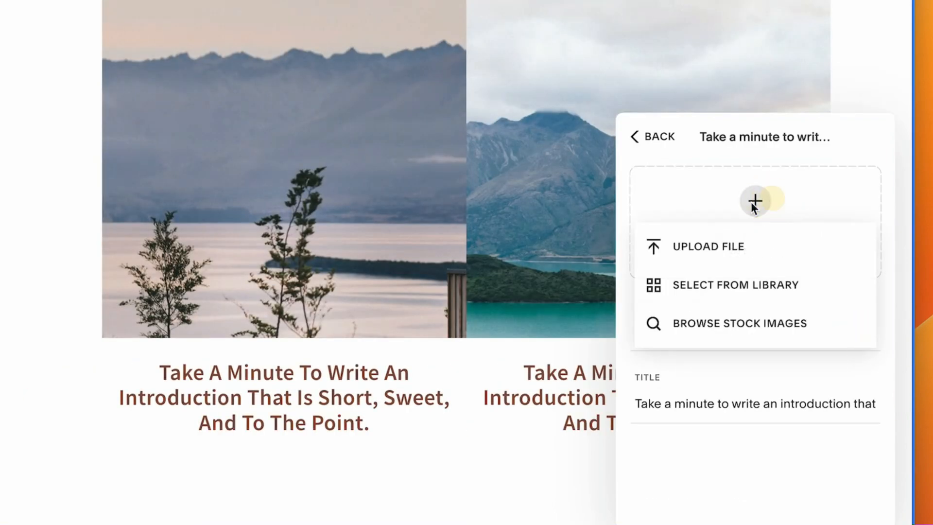
{"action": "left_click", "coordinate": [747, 292]}
{"action": "left_click", "coordinate": [427, 195]}
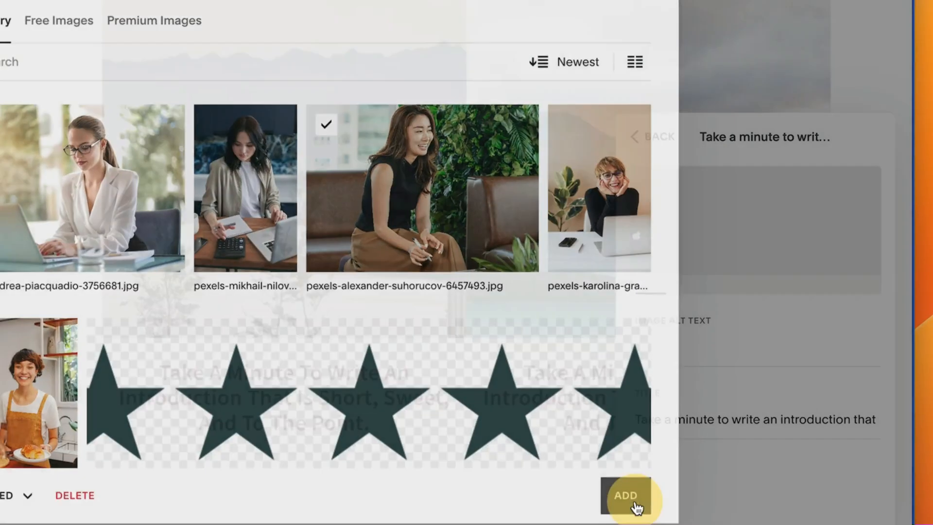
{"action": "left_click", "coordinate": [627, 493]}
{"action": "triple_click", "coordinate": [687, 493]}
{"action": "type", "text": "Name Here"}
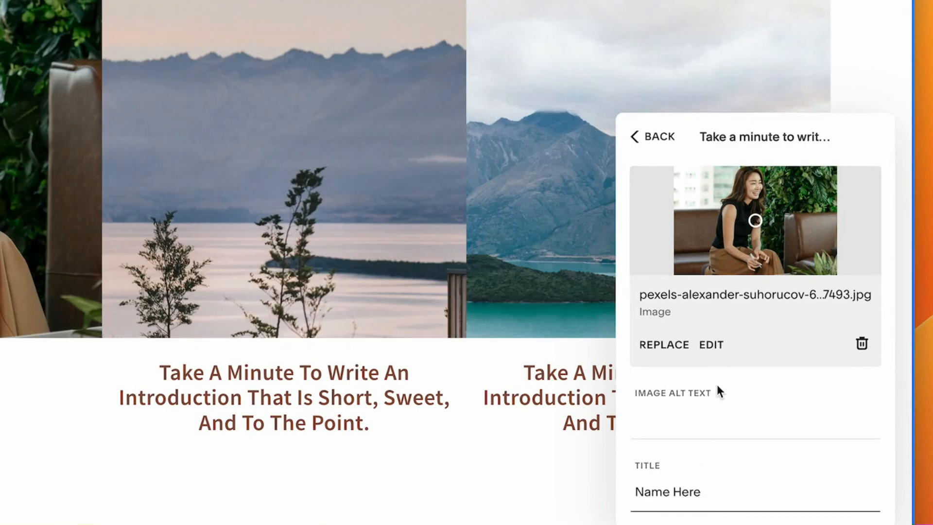
{"action": "left_click", "coordinate": [651, 138]}
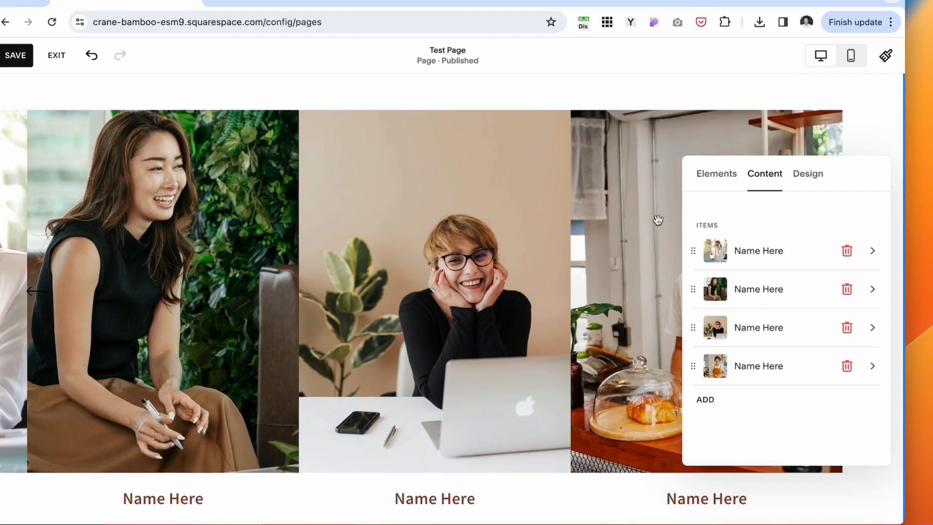
Switch the people section's layout from Carousel back to Simple List.
{"action": "left_click", "coordinate": [809, 175]}
{"action": "left_click", "coordinate": [839, 242]}
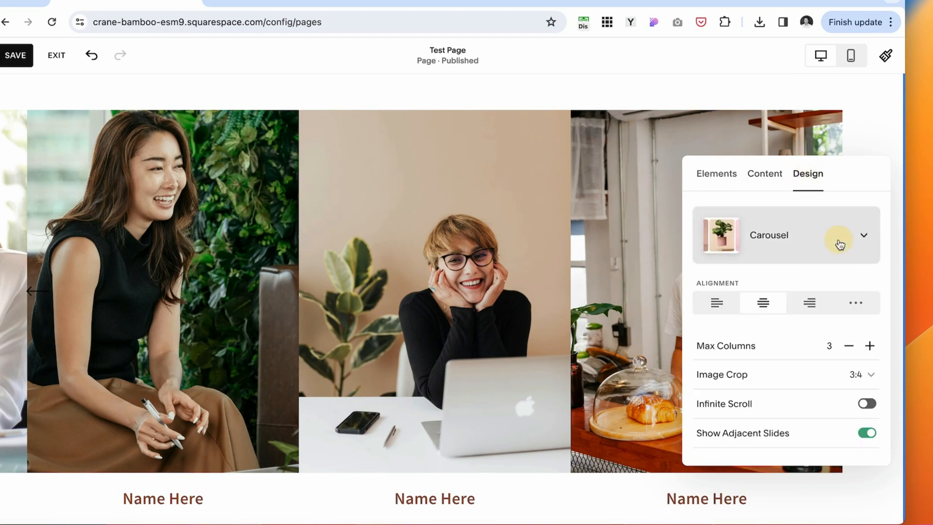
{"action": "left_click", "coordinate": [784, 141]}
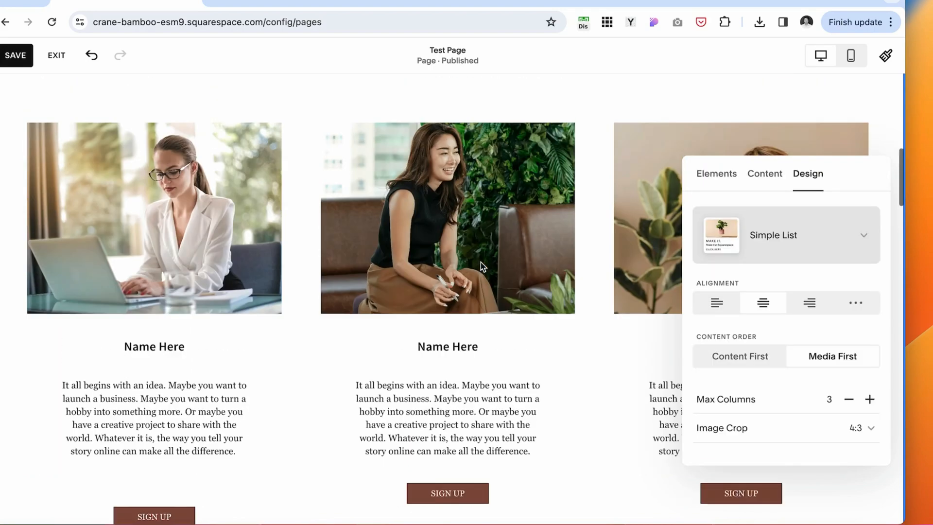
Hide the buttons of the items in the simple list.
{"action": "scroll", "coordinate": [606, 229], "scroll_direction": "down", "scroll_amount": 2}
{"action": "left_click", "coordinate": [717, 174]}
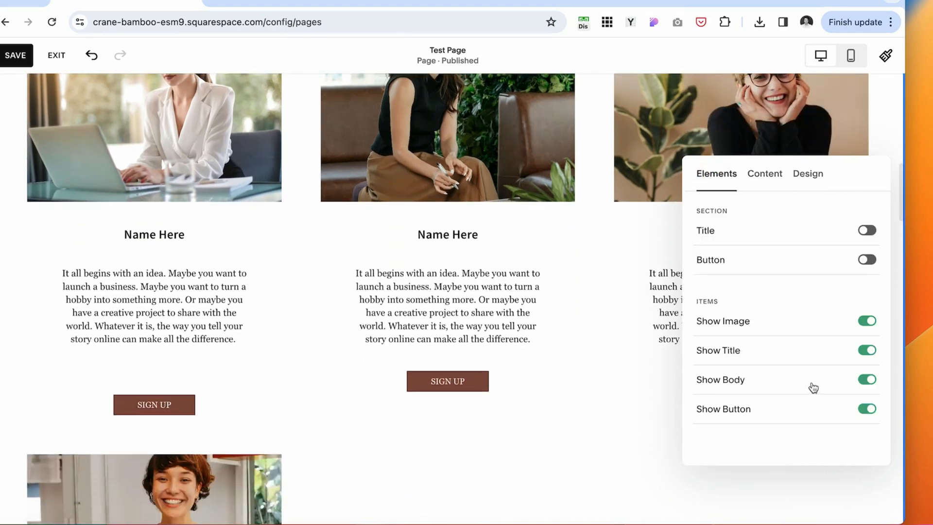
{"action": "left_click", "coordinate": [867, 409]}
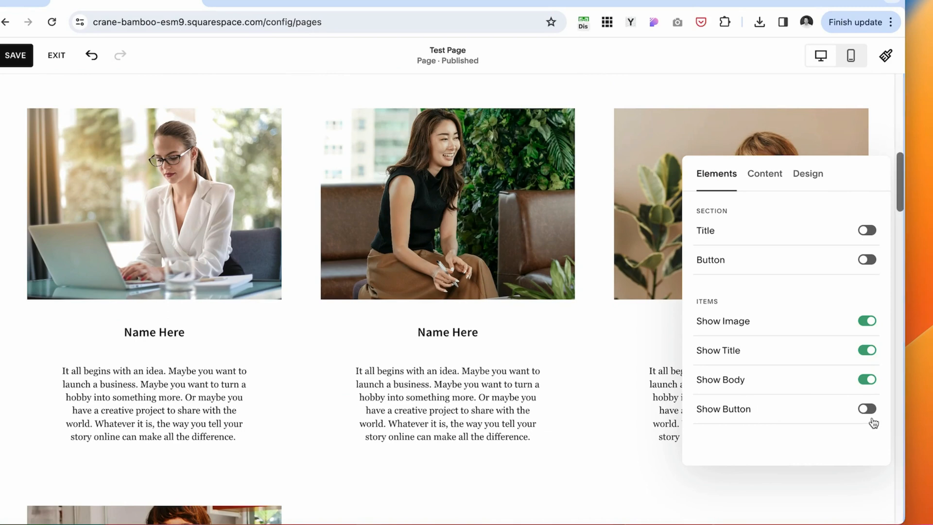
Reduce the simple list's maximum number of columns to 2.
{"action": "left_click", "coordinate": [805, 175]}
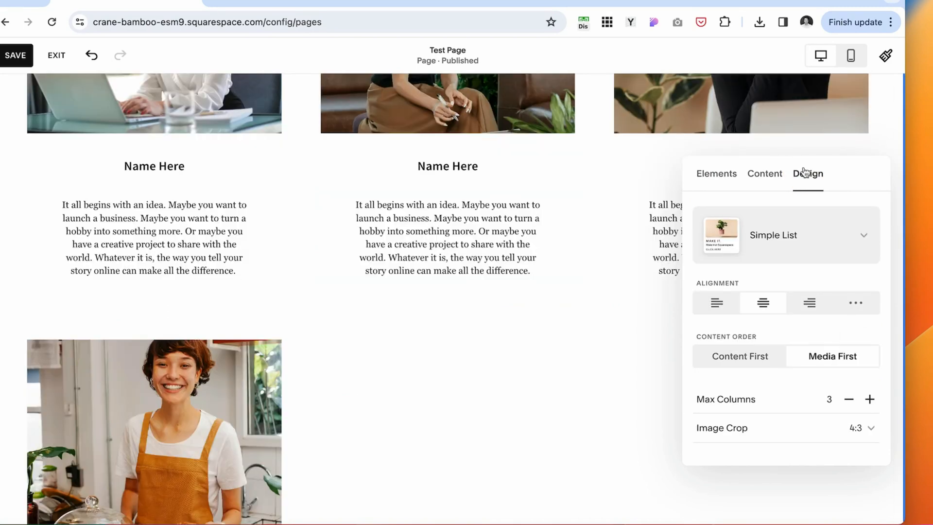
{"action": "scroll", "coordinate": [731, 335], "scroll_direction": "down", "scroll_amount": 1}
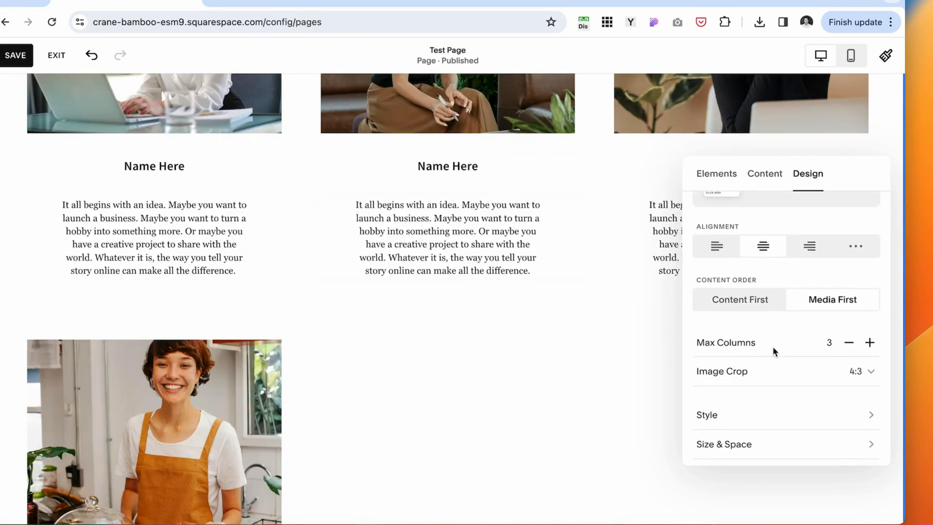
{"action": "left_click", "coordinate": [849, 343]}
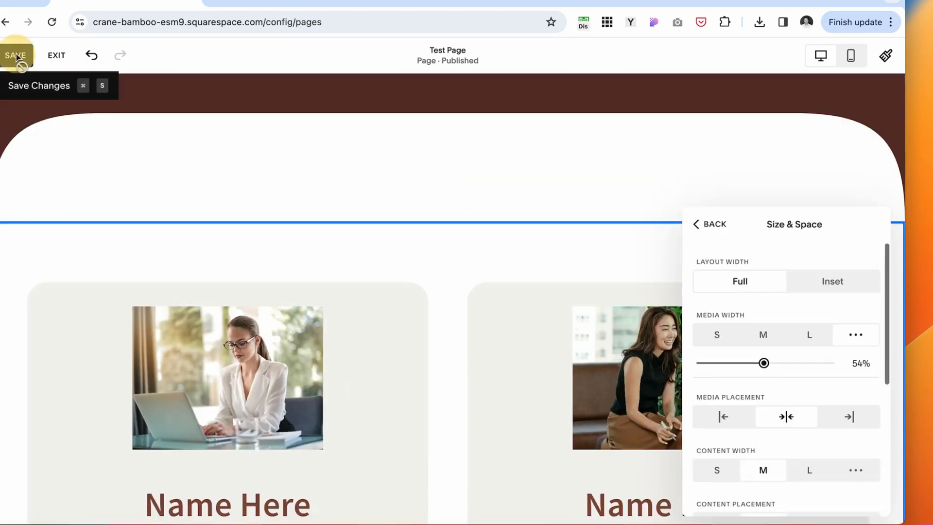
Save the changes to the Test Page, exit the editor and reopen the page for editing.
{"action": "left_click", "coordinate": [15, 55]}
{"action": "left_click", "coordinate": [57, 55]}
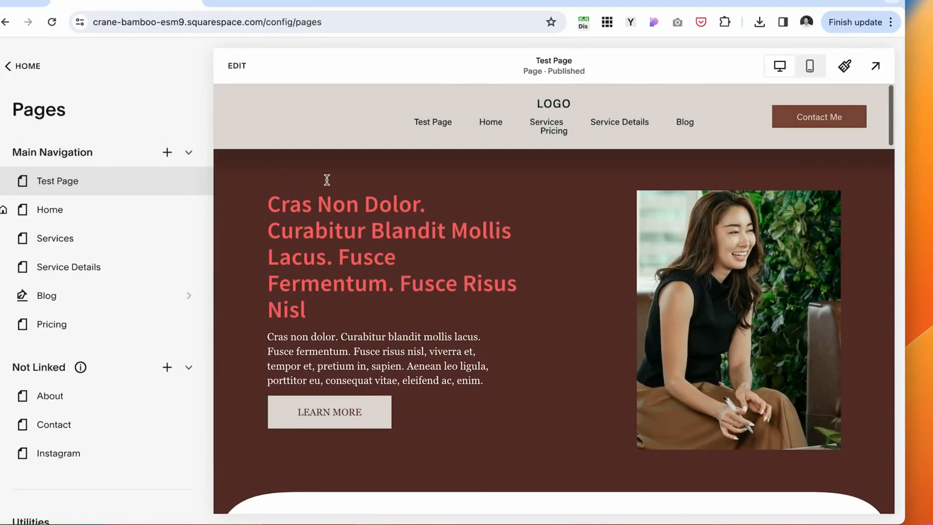
{"action": "scroll", "coordinate": [504, 120], "scroll_direction": "down", "scroll_amount": 5}
{"action": "scroll", "coordinate": [494, 365], "scroll_direction": "up", "scroll_amount": 5}
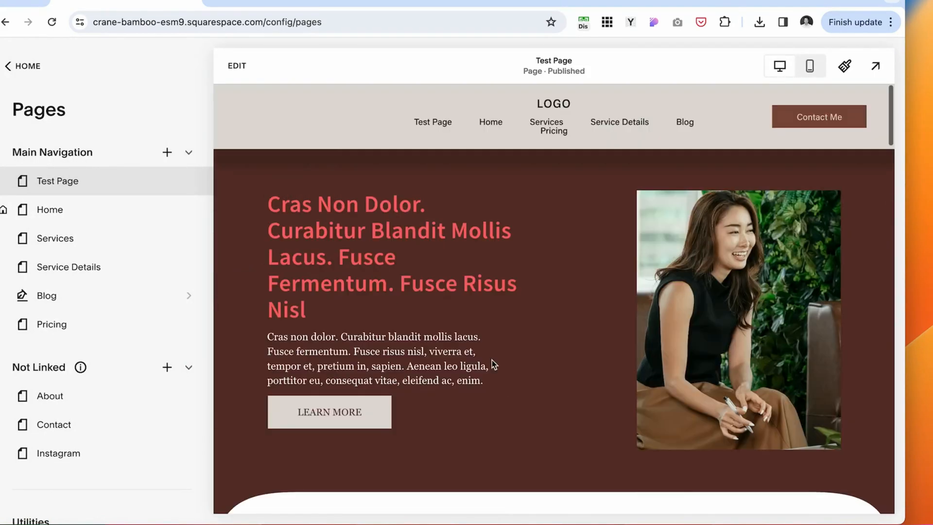
{"action": "left_click", "coordinate": [238, 62]}
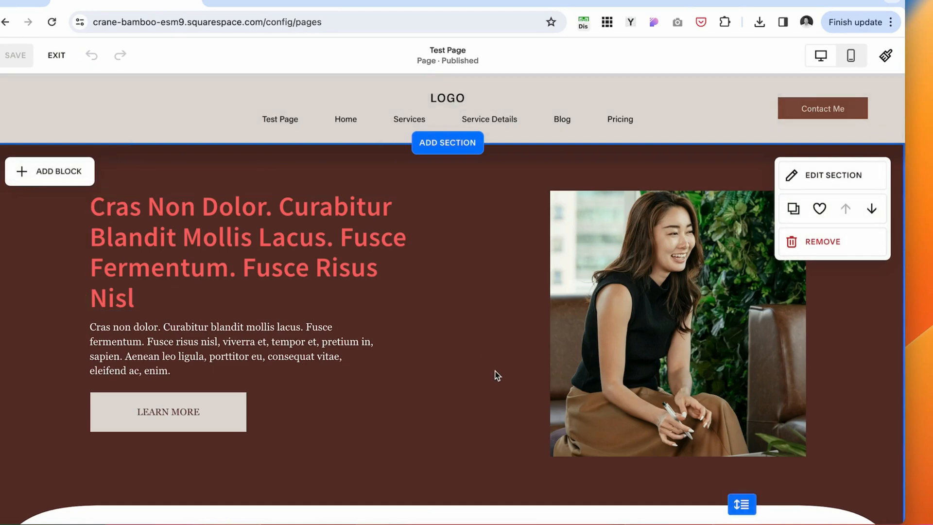
Review the two-column people cards in the Test Page preview.
{"action": "left_click_drag", "start_coordinate": [171, 245], "coordinate": [627, 306]}
{"action": "scroll", "coordinate": [115, 270], "scroll_direction": "down", "scroll_amount": 10}
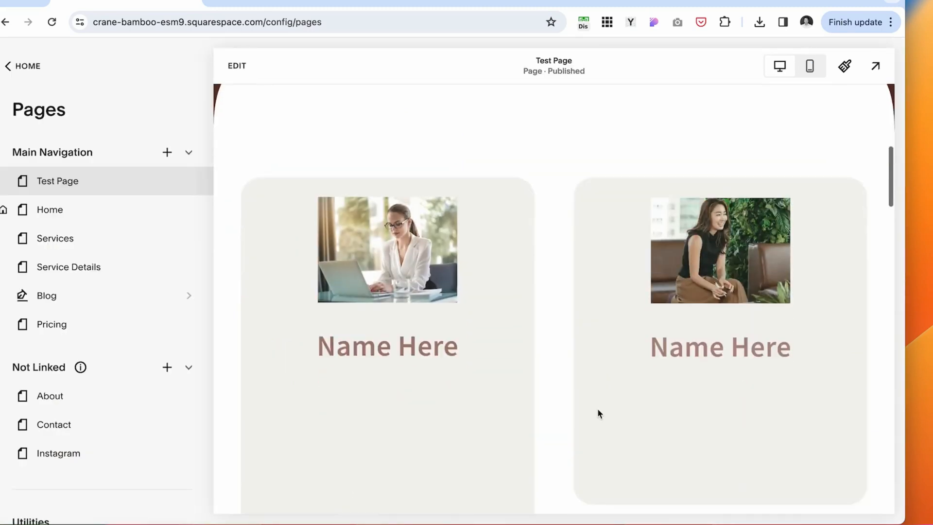
{"action": "scroll", "coordinate": [596, 408], "scroll_direction": "down", "scroll_amount": 3}
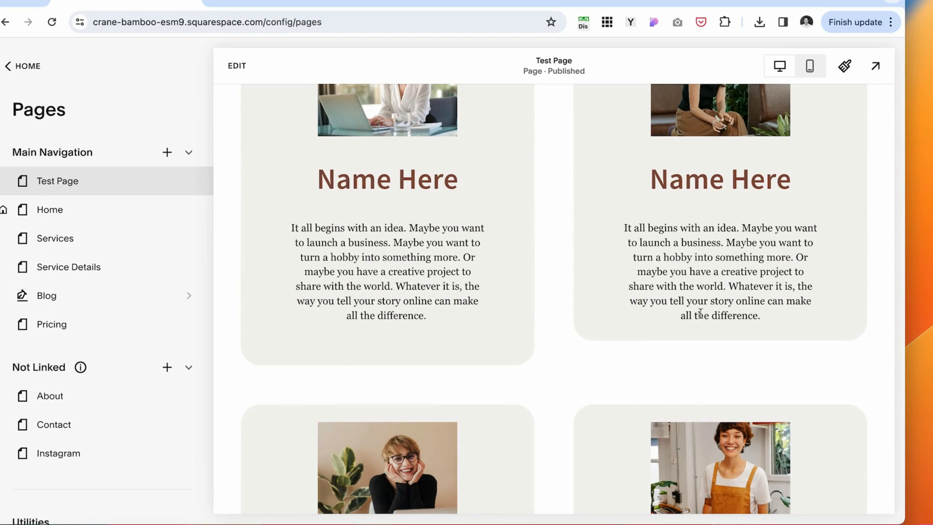
{"action": "scroll", "coordinate": [700, 314], "scroll_direction": "up", "scroll_amount": 2}
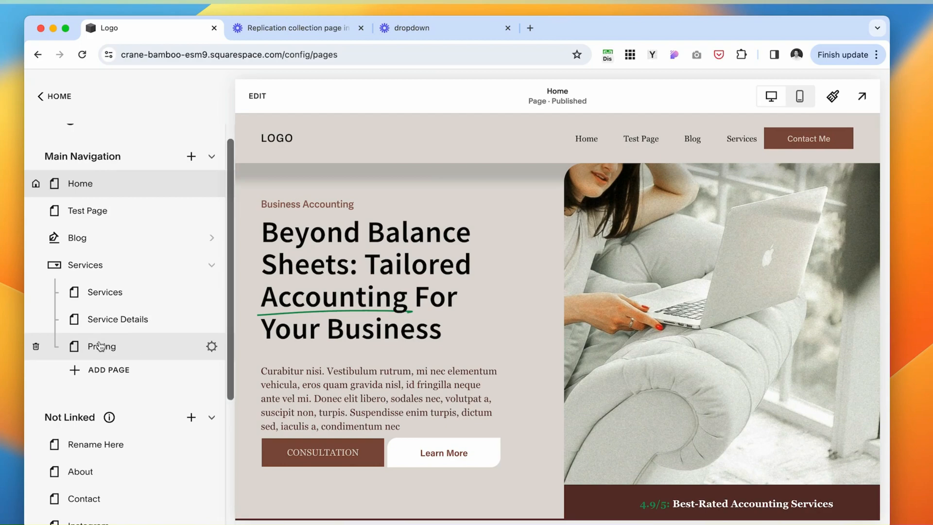
Add a new Blog collection page to the Main Navigation and return to the site's page list.
{"action": "scroll", "coordinate": [418, 291], "scroll_direction": "down", "scroll_amount": 2}
{"action": "scroll", "coordinate": [418, 291], "scroll_direction": "down", "scroll_amount": 6}
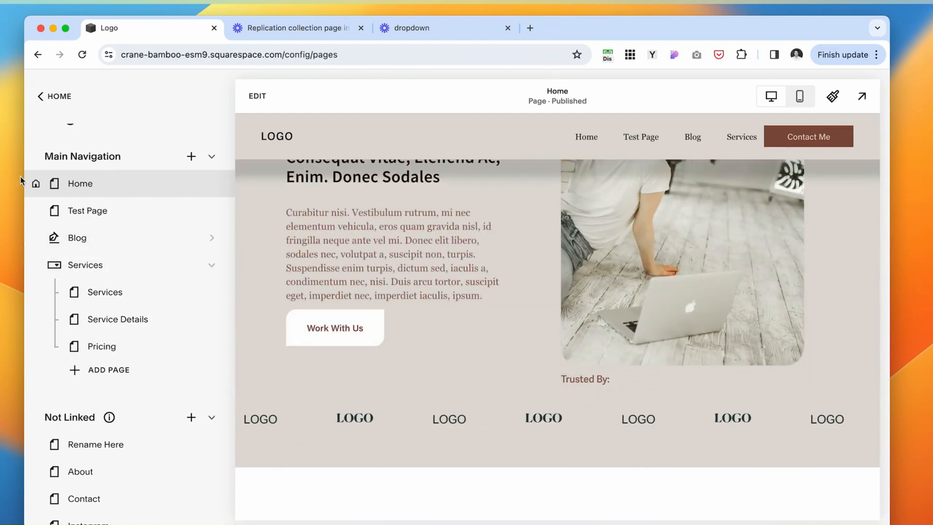
{"action": "scroll", "coordinate": [128, 297], "scroll_direction": "up", "scroll_amount": 1}
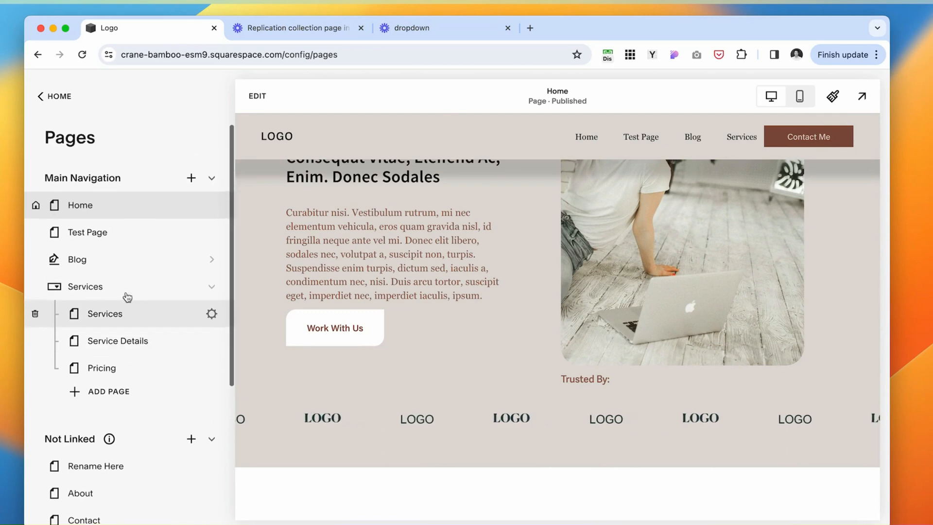
{"action": "left_click", "coordinate": [191, 177]}
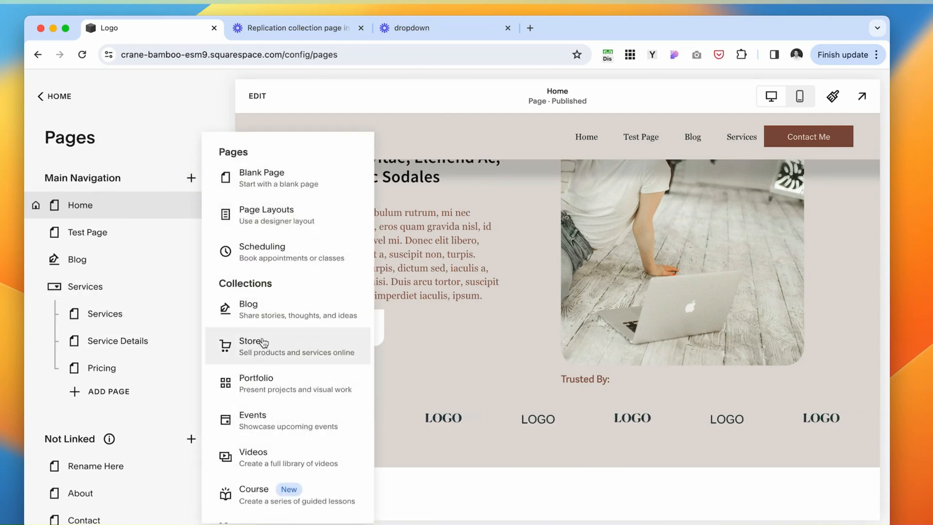
{"action": "scroll", "coordinate": [263, 341], "scroll_direction": "down", "scroll_amount": 2}
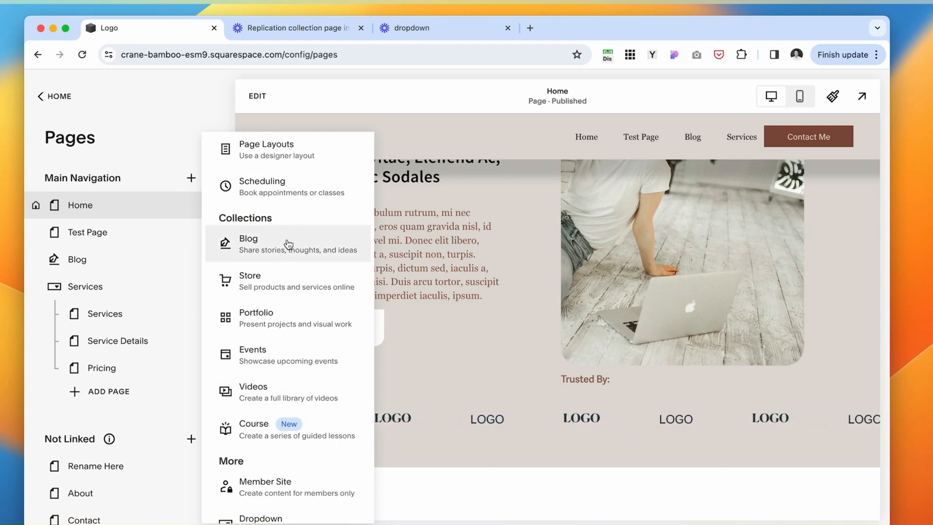
{"action": "left_click", "coordinate": [289, 244]}
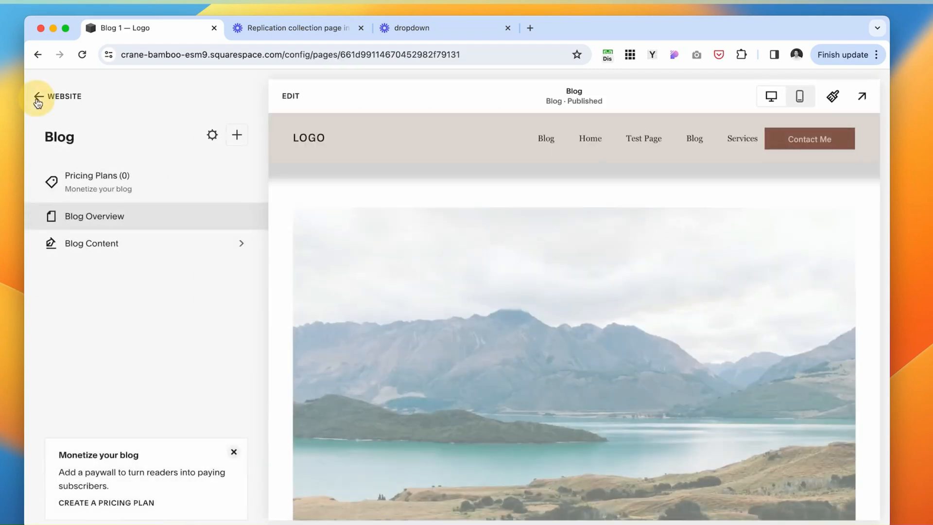
{"action": "left_click", "coordinate": [39, 96]}
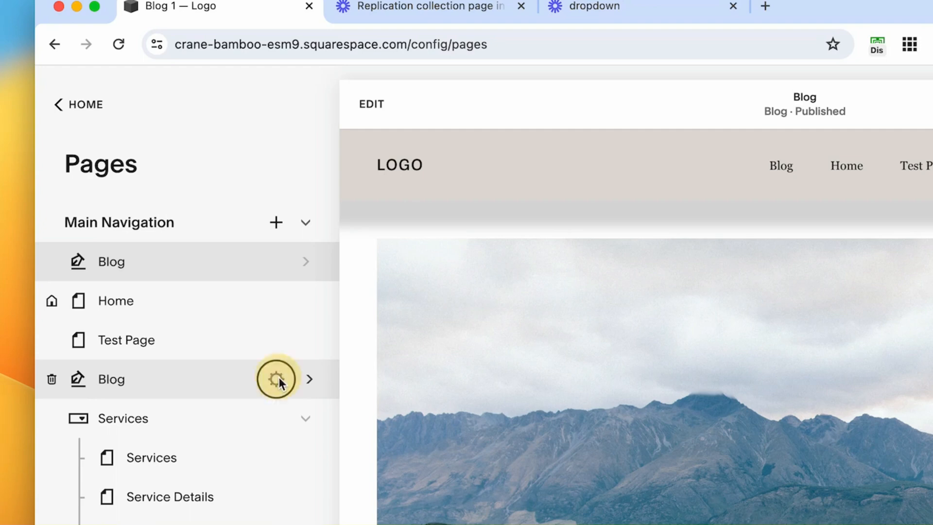
View the general settings of the existing blog below Test Page, close them and open that blog's overview.
{"action": "left_click", "coordinate": [277, 380]}
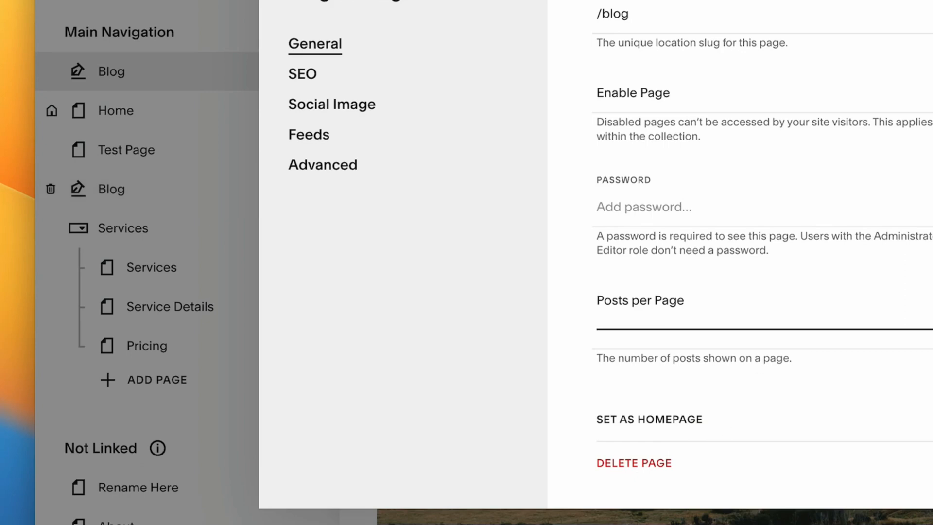
{"action": "key", "text": "Escape"}
{"action": "left_click", "coordinate": [151, 190]}
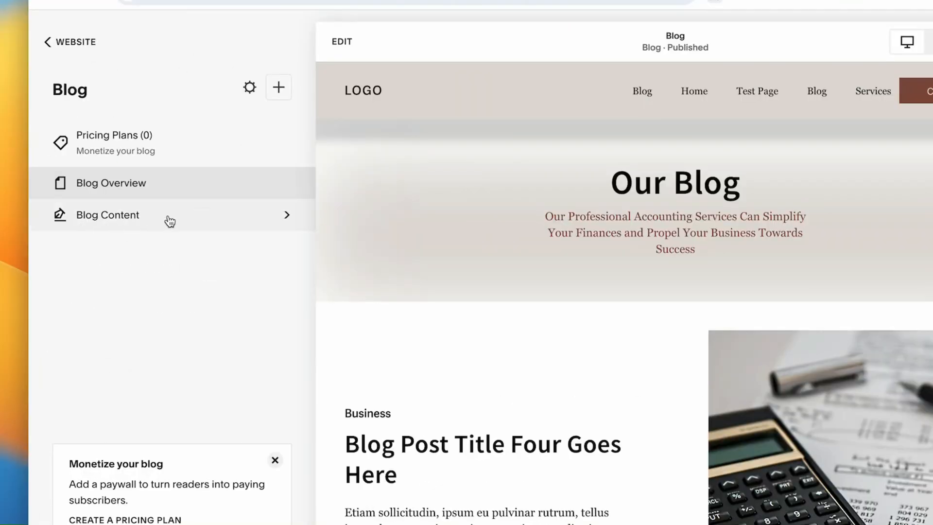
Open the settings of the post "Blog Post Title Four Goes Here" from the blog content list and review its content options.
{"action": "left_click", "coordinate": [169, 221]}
{"action": "left_click", "coordinate": [284, 236]}
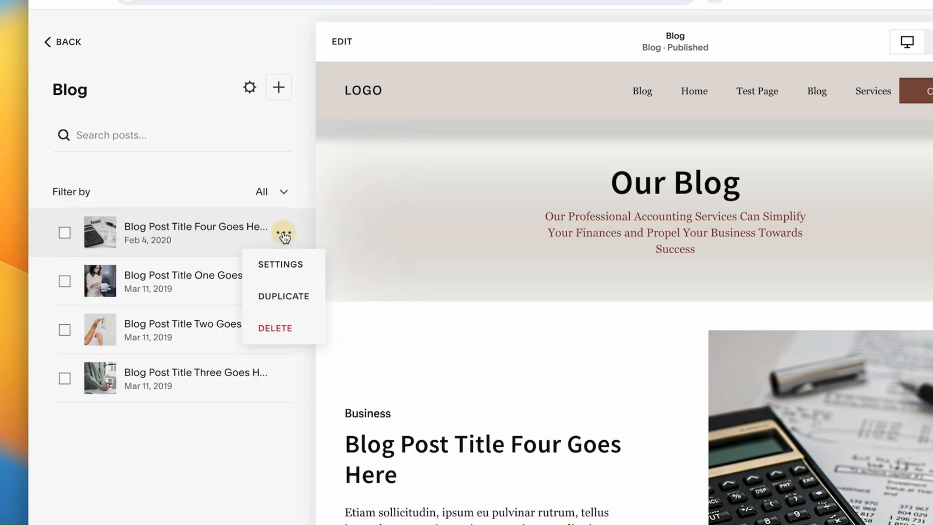
{"action": "left_click", "coordinate": [288, 267]}
{"action": "scroll", "coordinate": [548, 369], "scroll_direction": "down", "scroll_amount": 5}
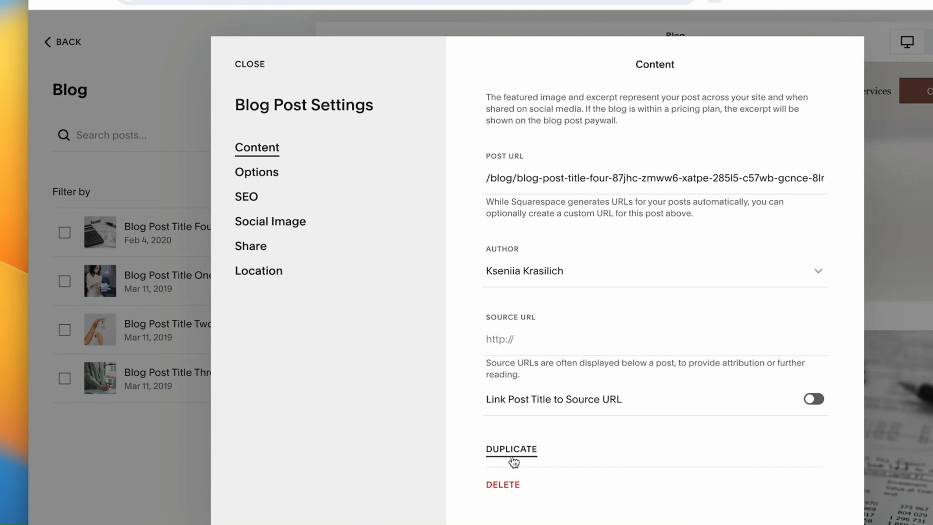
{"action": "left_click", "coordinate": [249, 64]}
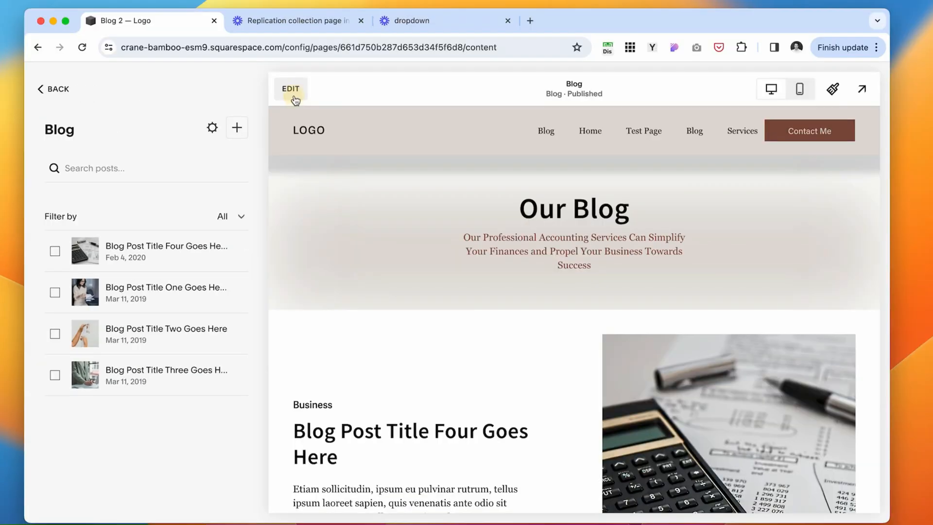
Open the Blog page for editing and view the section templates that can be added to it.
{"action": "left_click", "coordinate": [342, 41]}
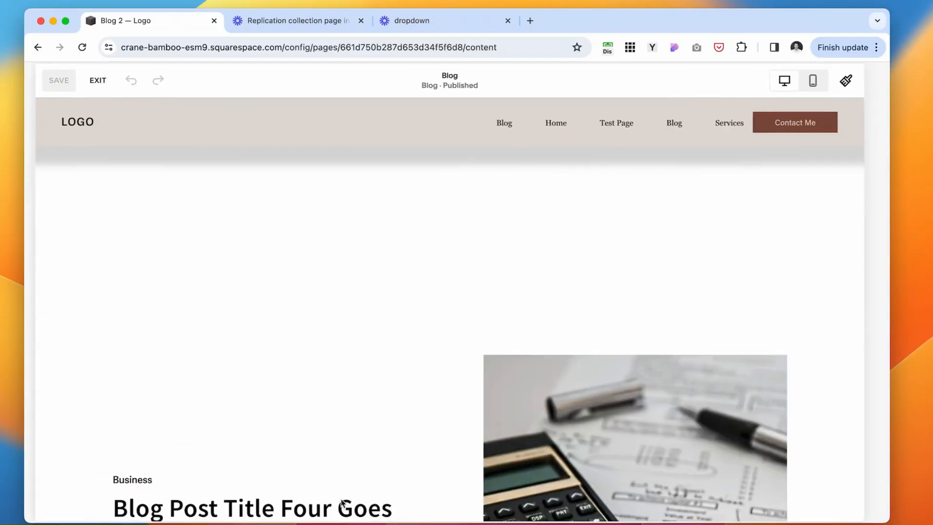
{"action": "left_click", "coordinate": [456, 329]}
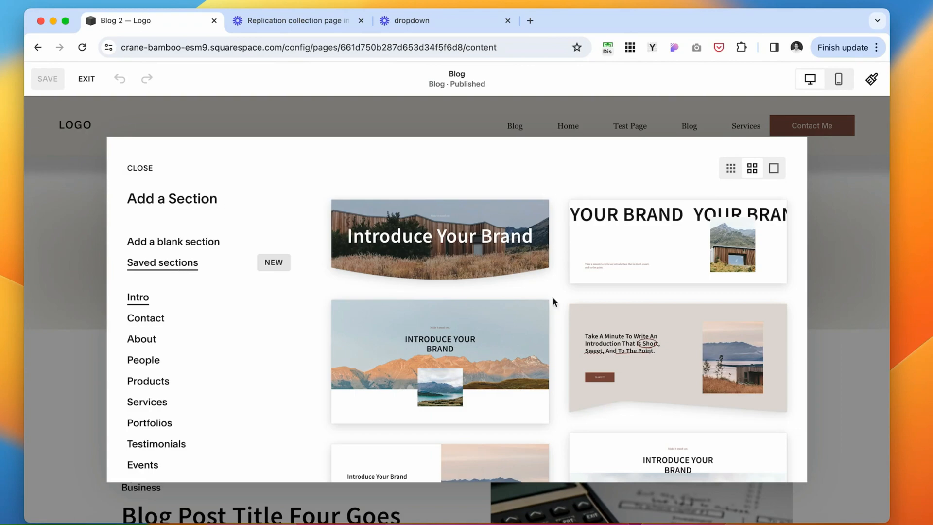
{"action": "left_click", "coordinate": [42, 259]}
Look over the Blog page's sections, from the header banner and post list down to the contact call-to-action and image gallery.
{"action": "scroll", "coordinate": [589, 298], "scroll_direction": "down", "scroll_amount": 15}
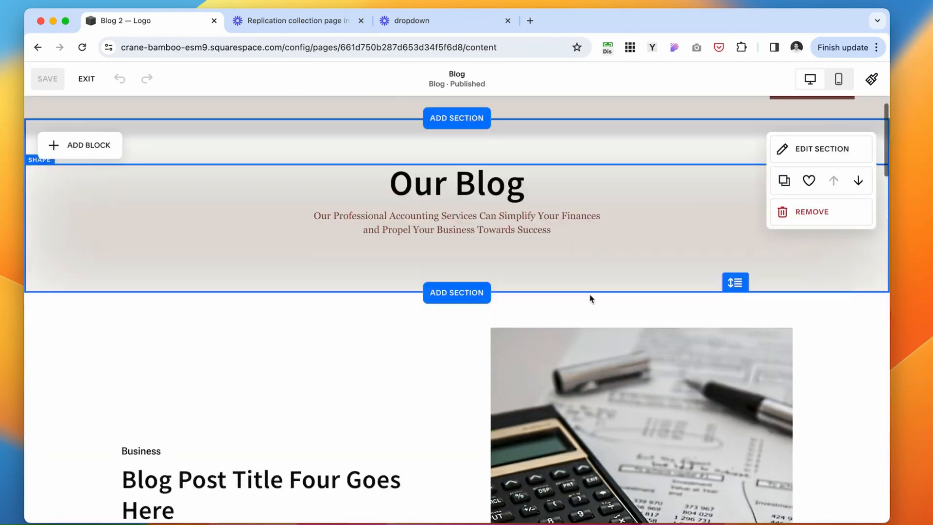
{"action": "scroll", "coordinate": [591, 299], "scroll_direction": "up", "scroll_amount": 15}
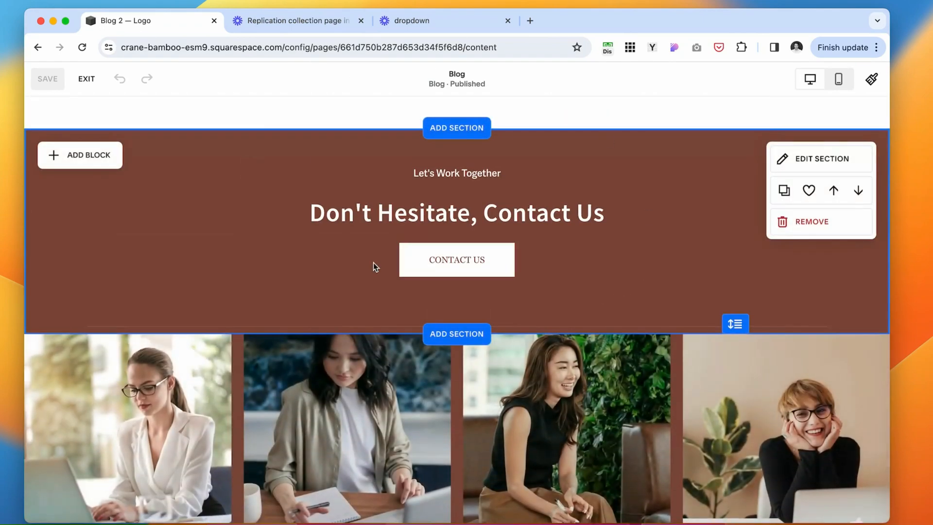
{"action": "scroll", "coordinate": [764, 327], "scroll_direction": "down", "scroll_amount": 5}
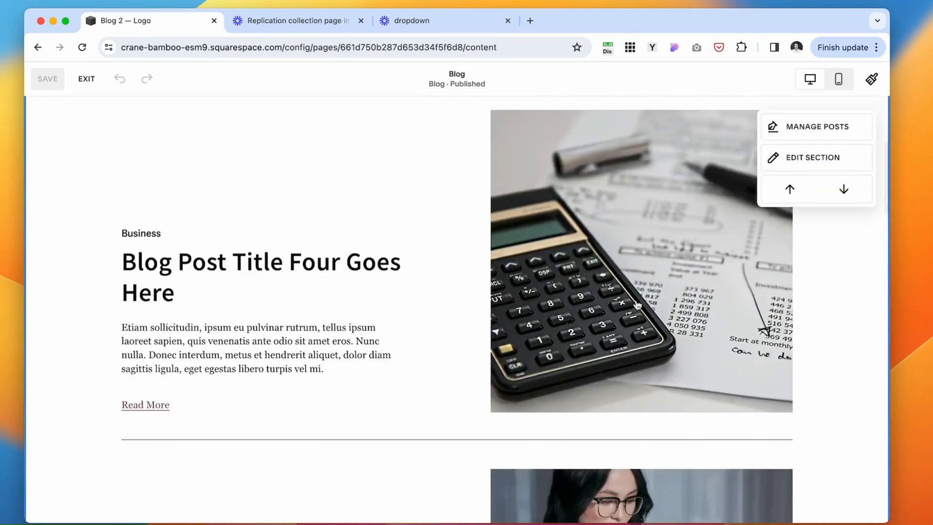
{"action": "scroll", "coordinate": [766, 246], "scroll_direction": "up", "scroll_amount": 3}
{"action": "scroll", "coordinate": [457, 279], "scroll_direction": "down", "scroll_amount": 2}
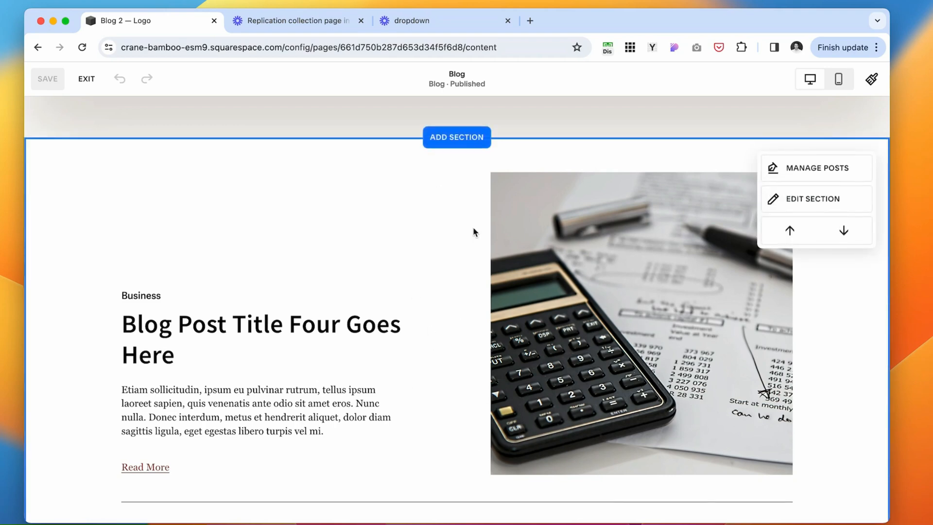
{"action": "scroll", "coordinate": [473, 232], "scroll_direction": "down", "scroll_amount": 2}
{"action": "scroll", "coordinate": [517, 297], "scroll_direction": "up", "scroll_amount": 3}
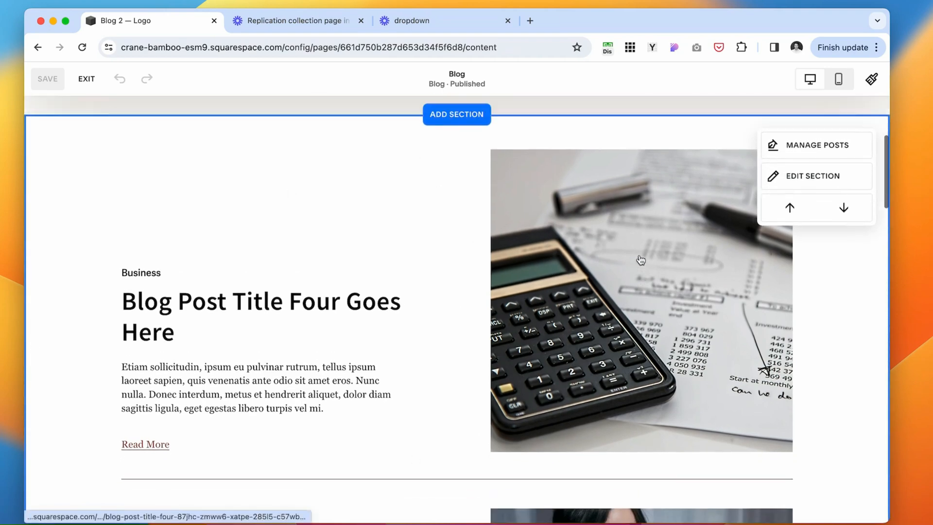
{"action": "scroll", "coordinate": [652, 259], "scroll_direction": "up", "scroll_amount": 1}
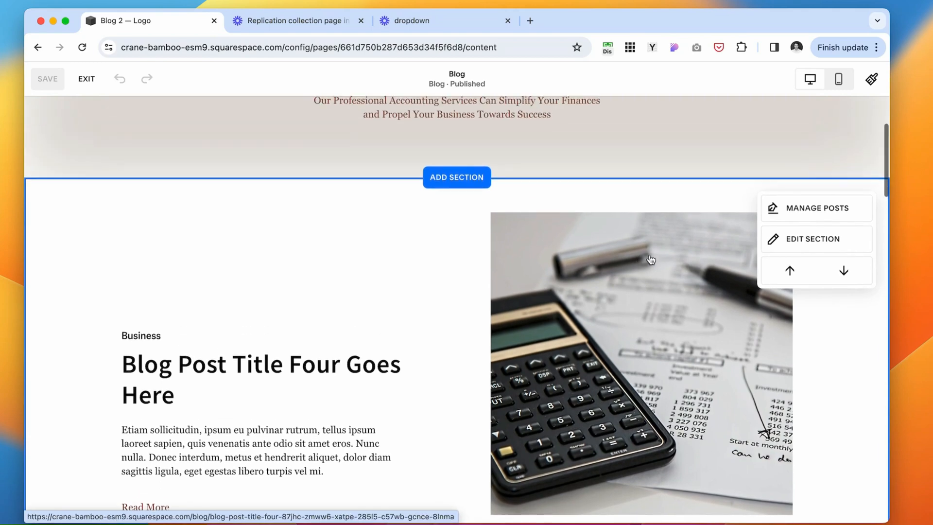
Change the post list section's layout to Basic Grid Blog.
{"action": "left_click", "coordinate": [774, 240]}
{"action": "left_click", "coordinate": [858, 273]}
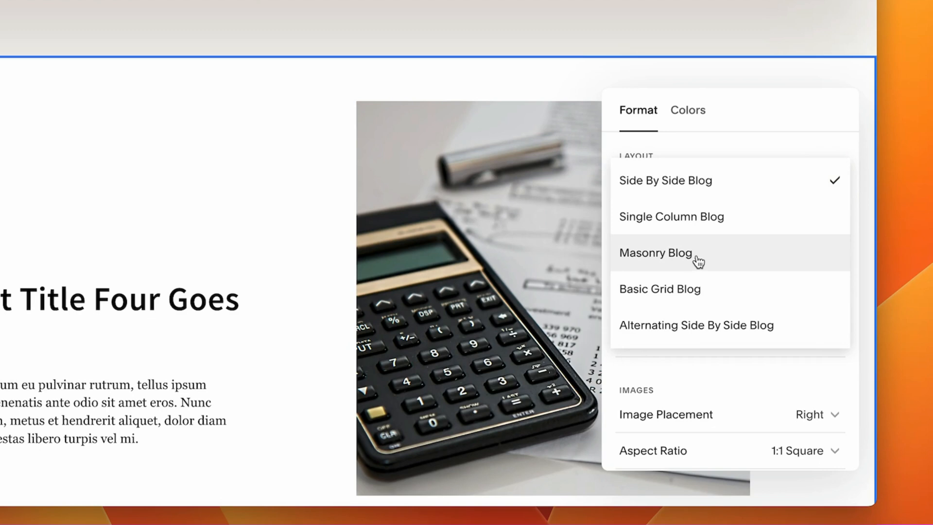
{"action": "left_click", "coordinate": [661, 288]}
Set the blog grid to 2 columns and slightly reduce its horizontal spacing.
{"action": "scroll", "coordinate": [413, 367], "scroll_direction": "down", "scroll_amount": 3}
{"action": "scroll", "coordinate": [775, 316], "scroll_direction": "down", "scroll_amount": 1}
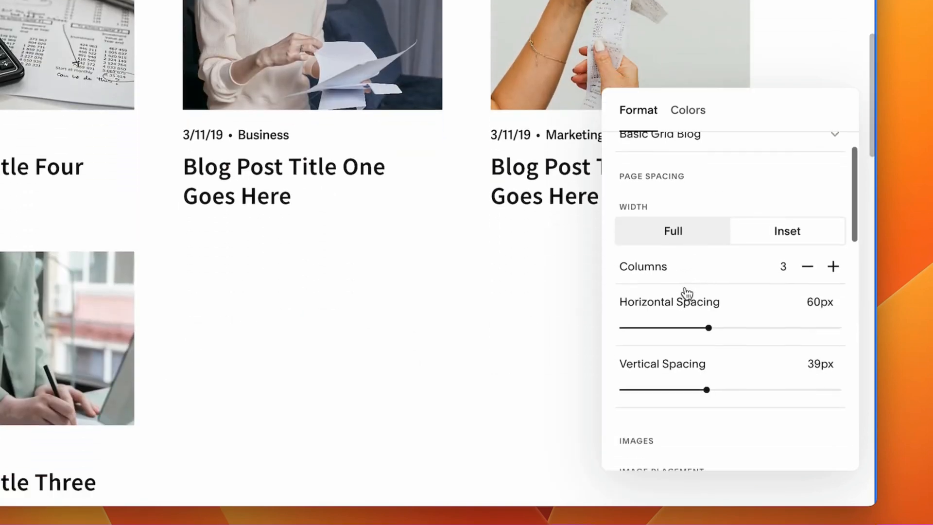
{"action": "scroll", "coordinate": [687, 293], "scroll_direction": "down", "scroll_amount": 1}
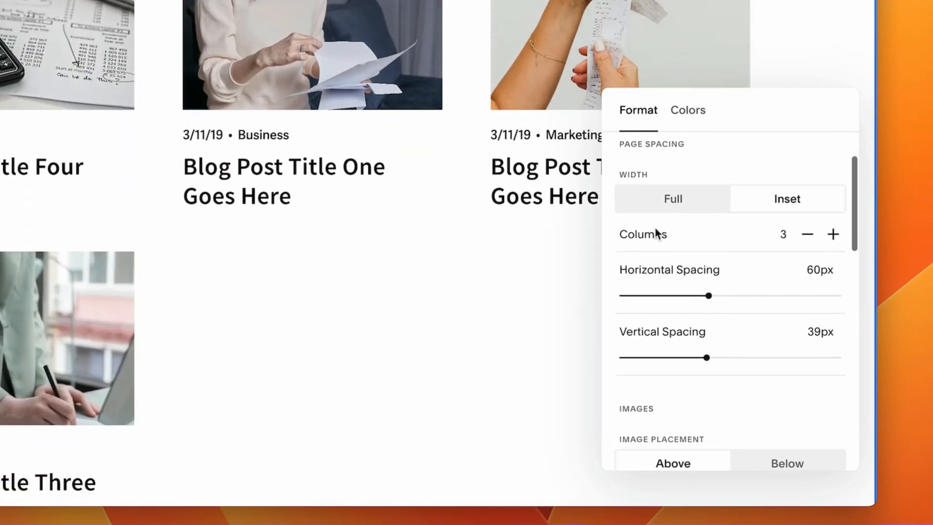
{"action": "left_click", "coordinate": [807, 234]}
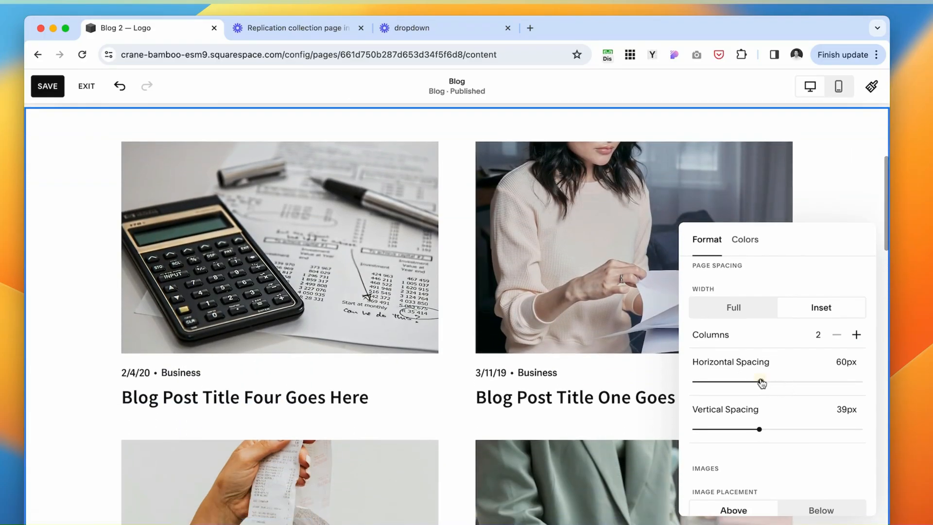
{"action": "left_click_drag", "start_coordinate": [761, 382], "coordinate": [759, 381]}
Review the blog section's remaining format options for image placement, aspect ratio, text alignment, excerpt and spacing.
{"action": "scroll", "coordinate": [766, 402], "scroll_direction": "down", "scroll_amount": 3}
{"action": "scroll", "coordinate": [766, 401], "scroll_direction": "down", "scroll_amount": 2}
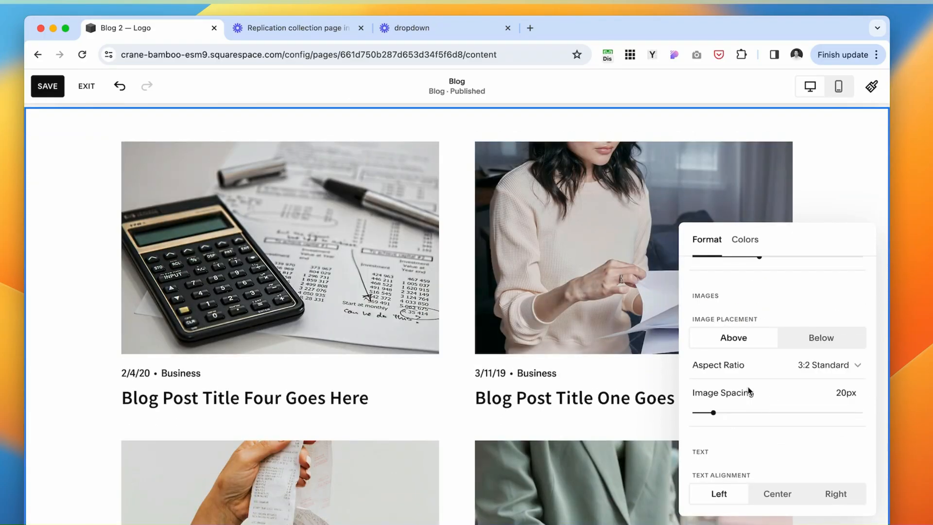
{"action": "scroll", "coordinate": [750, 392], "scroll_direction": "down", "scroll_amount": 2}
{"action": "scroll", "coordinate": [723, 298], "scroll_direction": "up", "scroll_amount": 1}
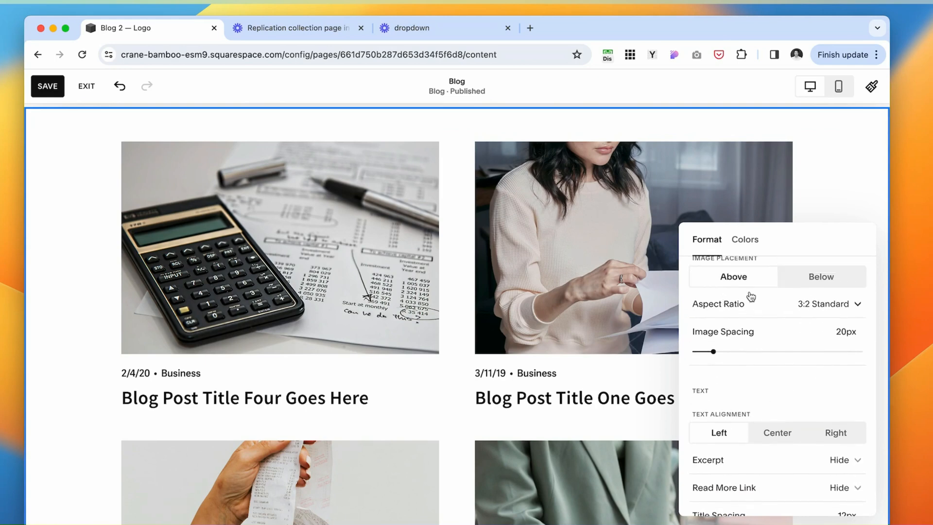
{"action": "scroll", "coordinate": [699, 392], "scroll_direction": "down", "scroll_amount": 5}
{"action": "scroll", "coordinate": [801, 425], "scroll_direction": "up", "scroll_amount": 6}
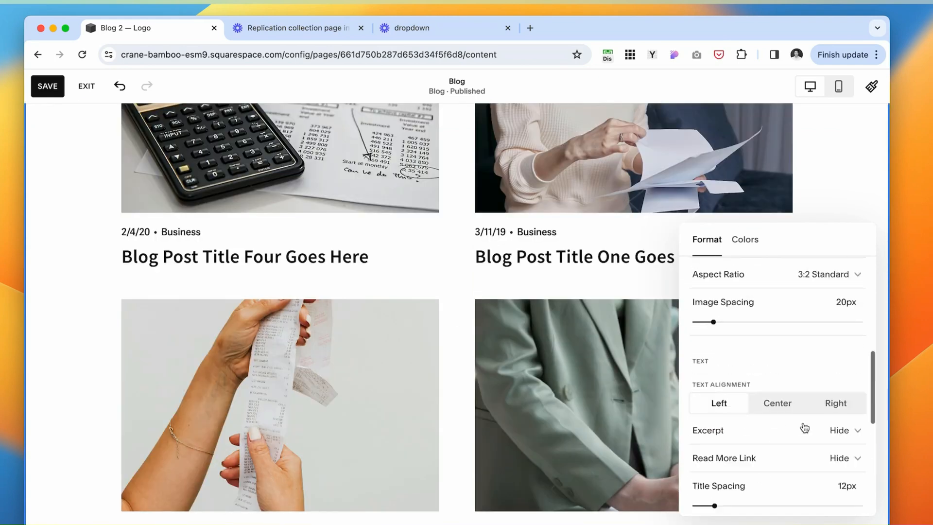
Apply the Bright 1 color theme to the blog section, save the page and check it in the preview.
{"action": "left_click", "coordinate": [744, 242]}
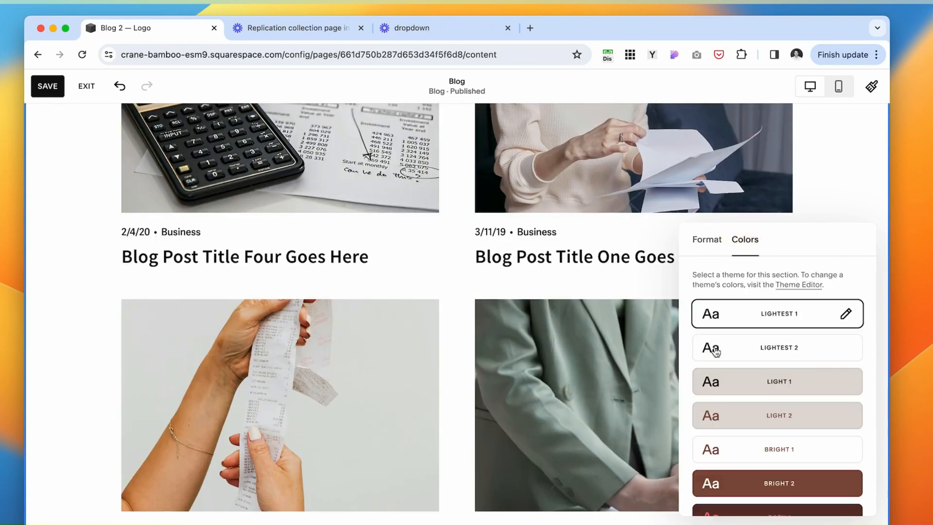
{"action": "left_click", "coordinate": [822, 379]}
{"action": "scroll", "coordinate": [392, 520], "scroll_direction": "down", "scroll_amount": 3}
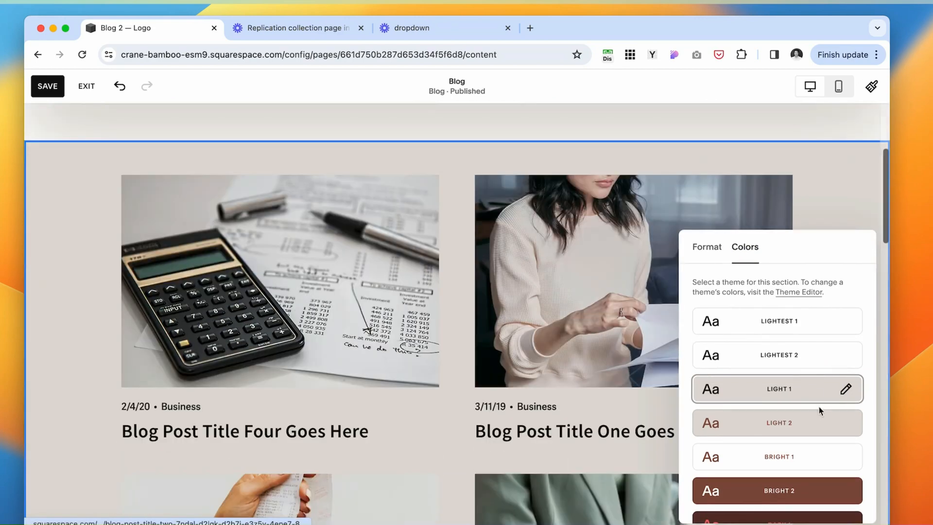
{"action": "left_click", "coordinate": [47, 87]}
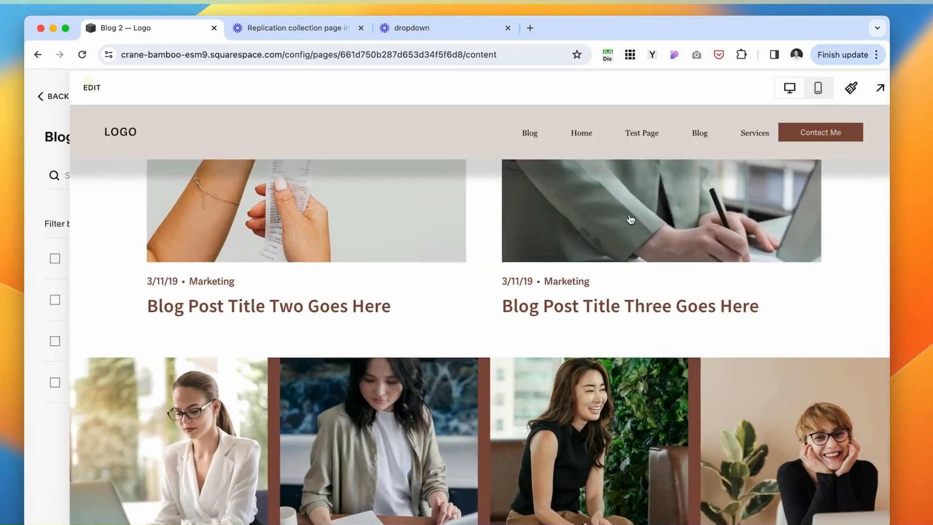
{"action": "scroll", "coordinate": [559, 403], "scroll_direction": "down", "scroll_amount": 3}
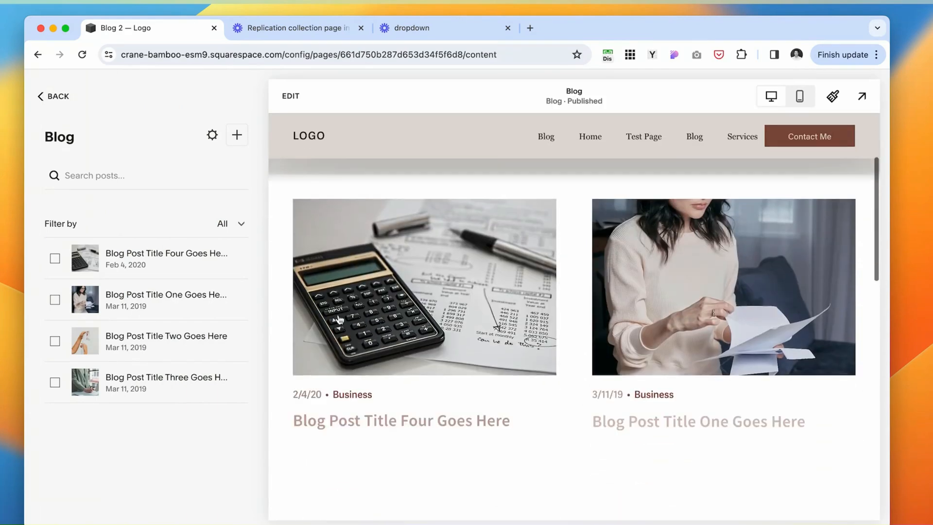
{"action": "scroll", "coordinate": [539, 362], "scroll_direction": "up", "scroll_amount": 3}
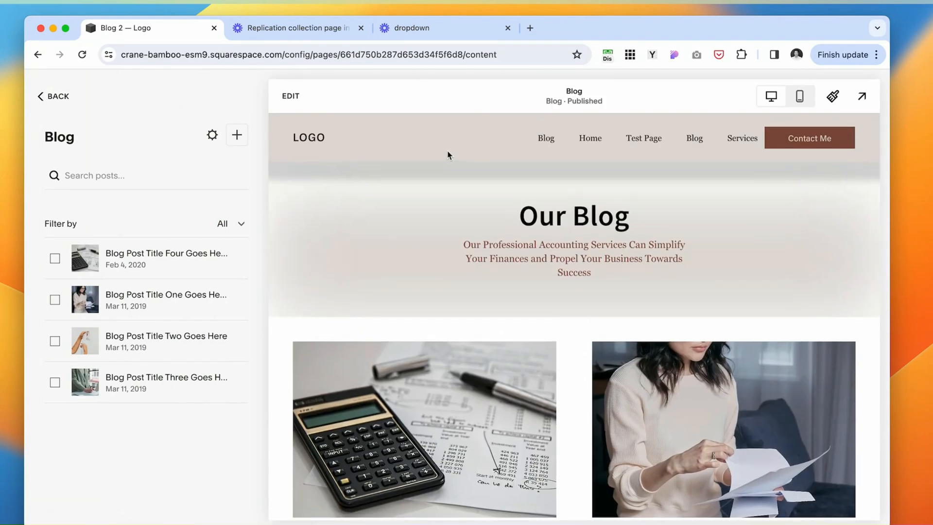
On the Home page, add the "Beyond Balance Sheets" hero section and the About Us section to the saved sections.
{"action": "left_click", "coordinate": [307, 137]}
{"action": "left_click", "coordinate": [287, 95]}
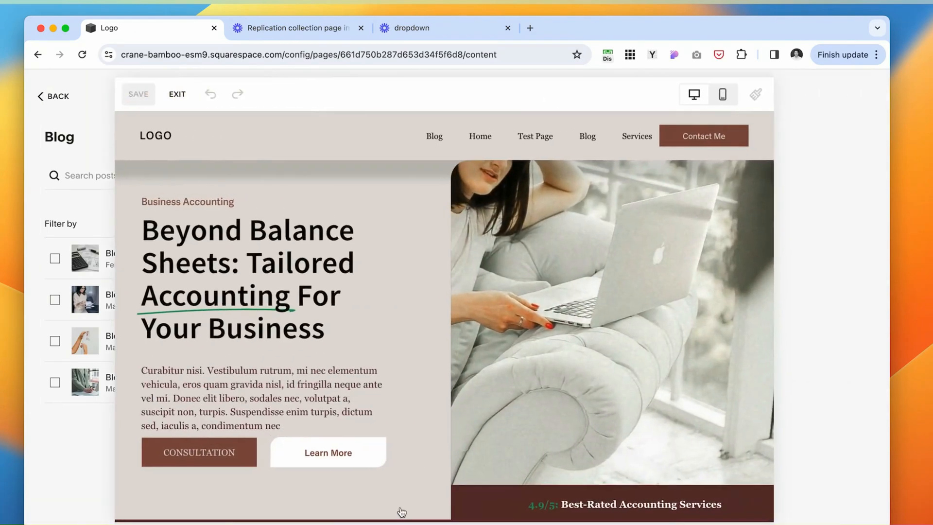
{"action": "left_click", "coordinate": [814, 226]}
{"action": "scroll", "coordinate": [627, 364], "scroll_direction": "down", "scroll_amount": 10}
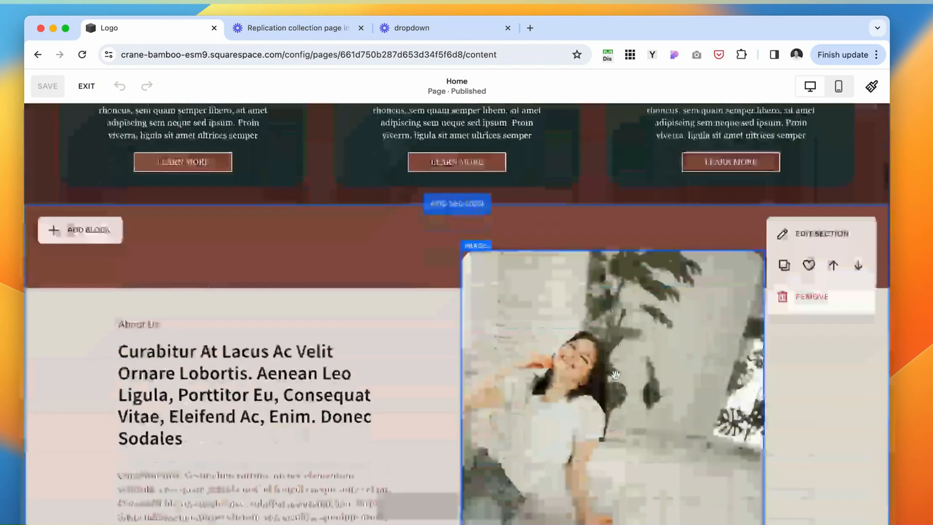
{"action": "left_click", "coordinate": [809, 322]}
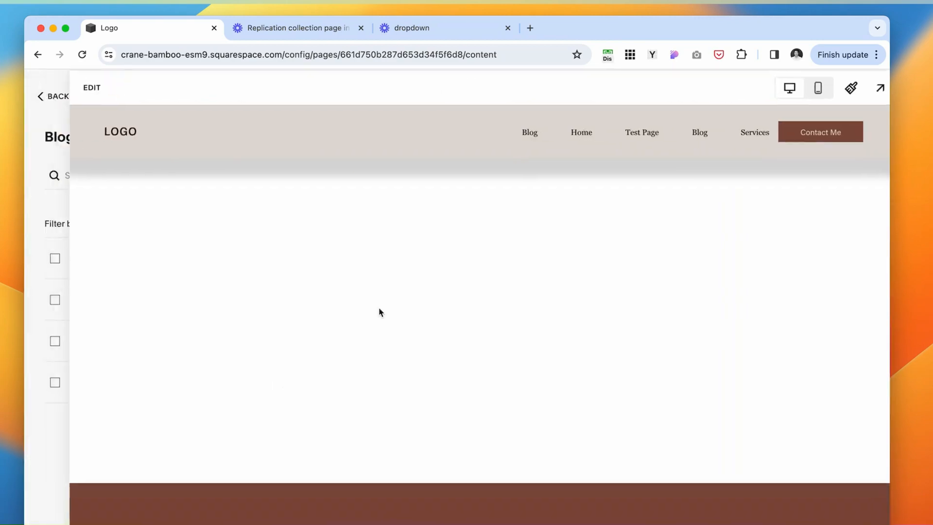
Reopen the Blog page for editing and insert the saved About Us section above the Our Blog banner.
{"action": "left_click", "coordinate": [60, 139]}
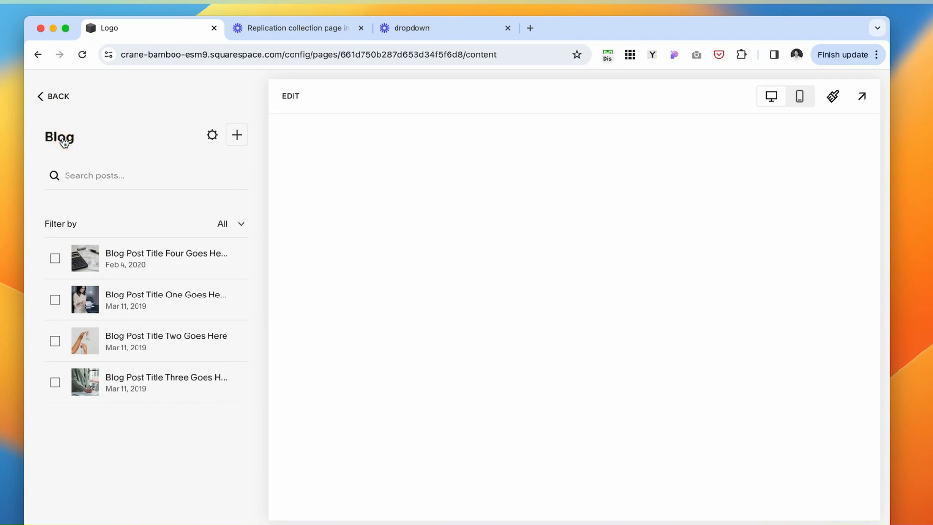
{"action": "left_click", "coordinate": [290, 95]}
{"action": "left_click", "coordinate": [454, 162]}
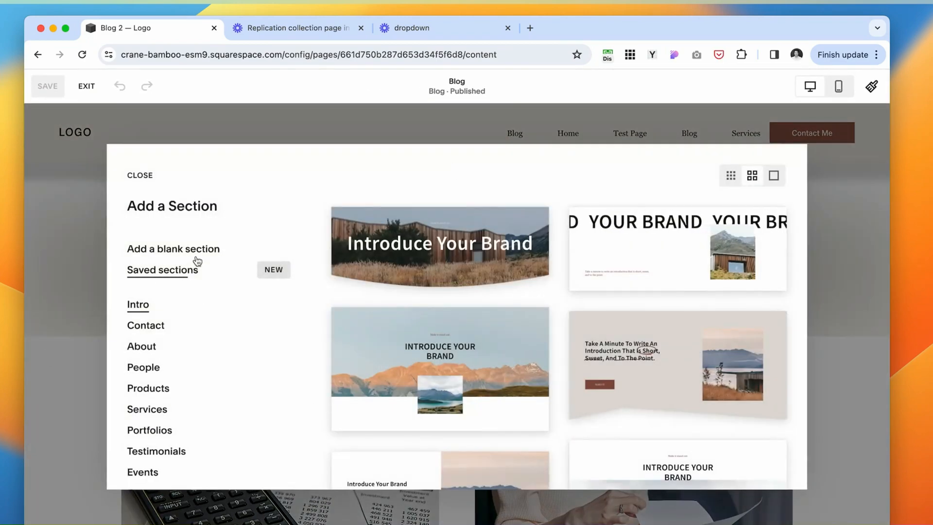
{"action": "left_click", "coordinate": [46, 410]}
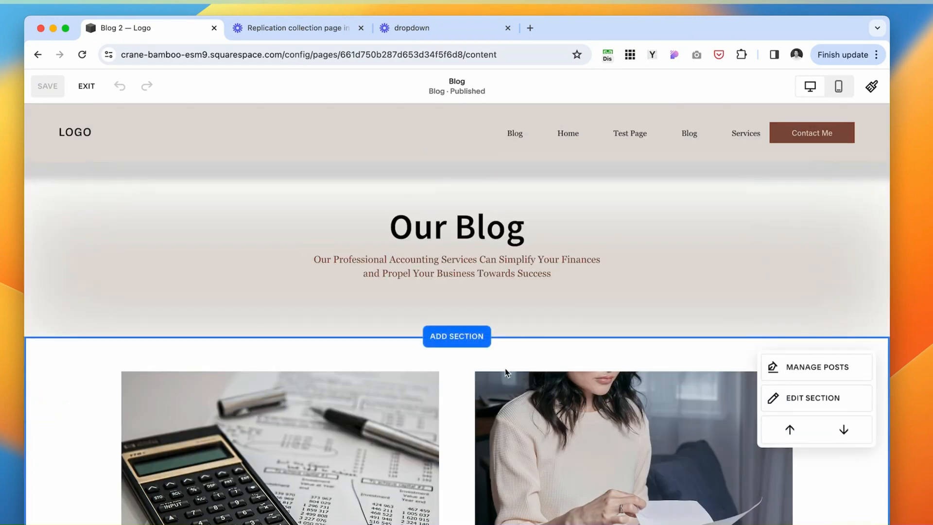
{"action": "scroll", "coordinate": [265, 374], "scroll_direction": "down", "scroll_amount": 5}
{"action": "scroll", "coordinate": [274, 356], "scroll_direction": "up", "scroll_amount": 5}
{"action": "left_click", "coordinate": [427, 162]}
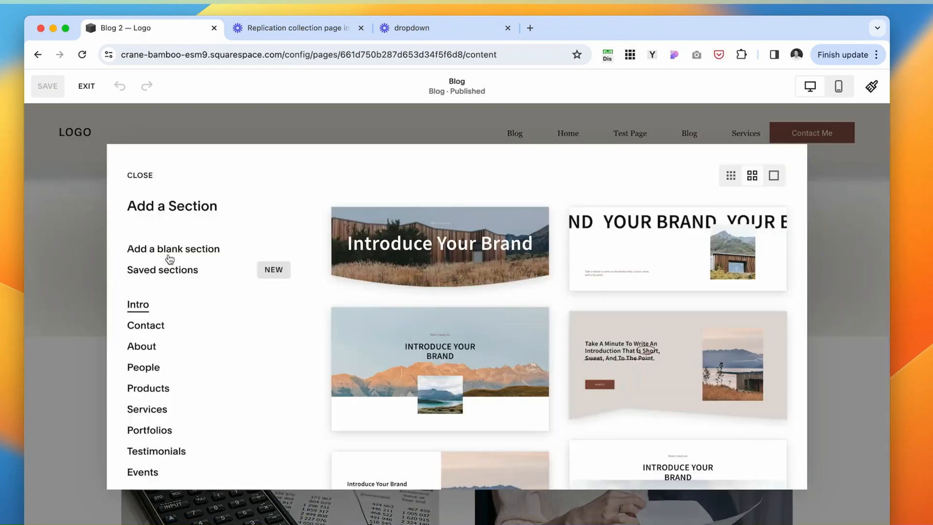
{"action": "left_click", "coordinate": [178, 276]}
{"action": "left_click", "coordinate": [410, 243]}
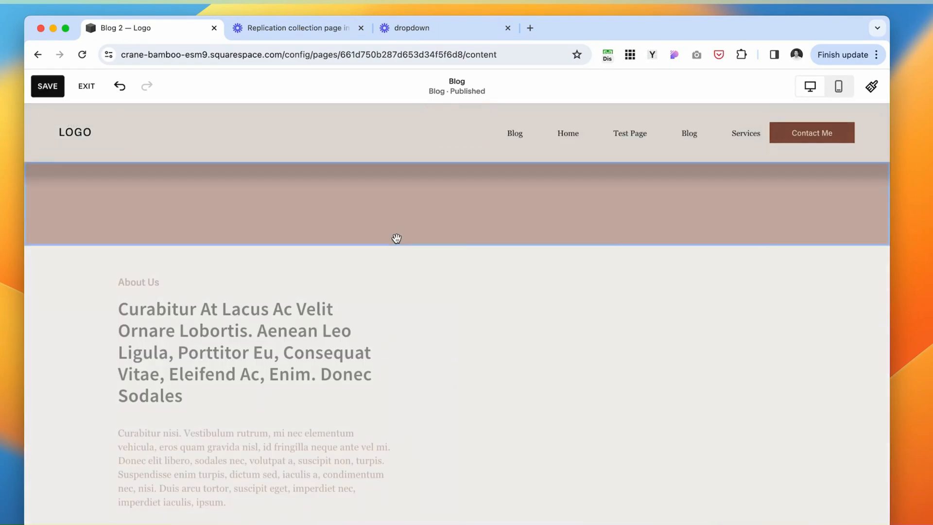
Insert the saved "Beyond Balance Sheets" hero and the Tax Preparation, Bookkeeping and Consulting services section at the top of the Blog page.
{"action": "left_click", "coordinate": [480, 165]}
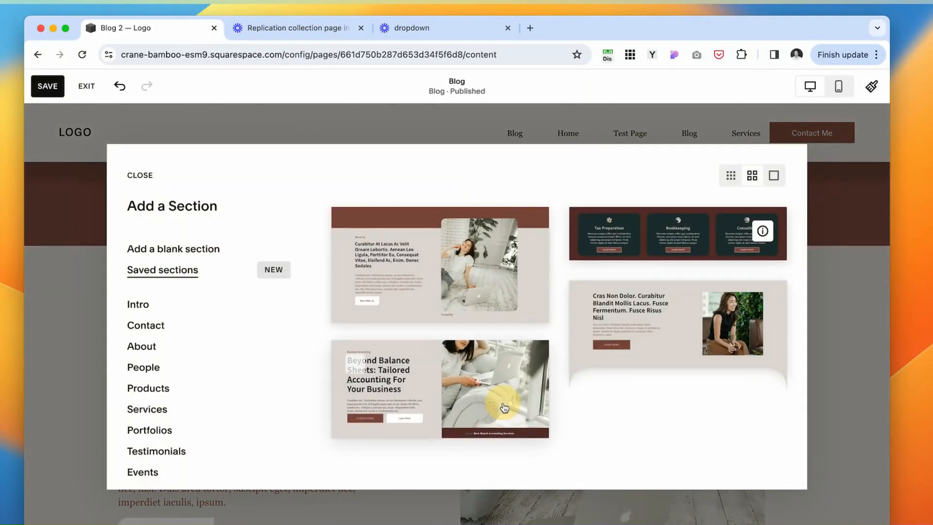
{"action": "left_click", "coordinate": [379, 389]}
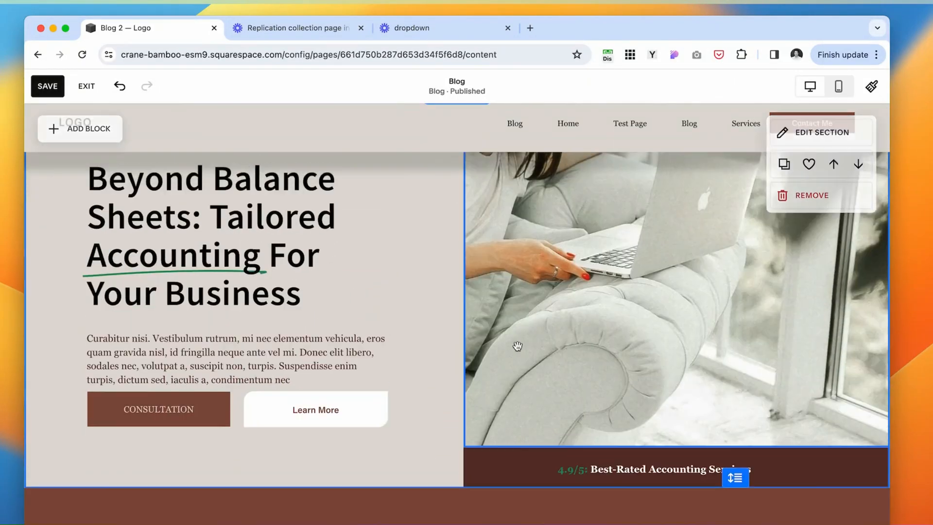
{"action": "scroll", "coordinate": [370, 337], "scroll_direction": "up", "scroll_amount": 5}
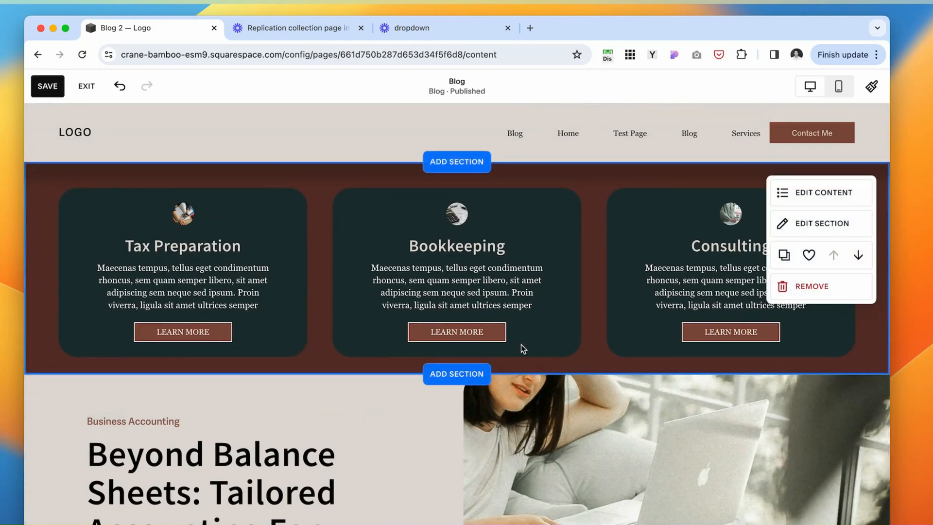
{"action": "scroll", "coordinate": [521, 345], "scroll_direction": "down", "scroll_amount": 15}
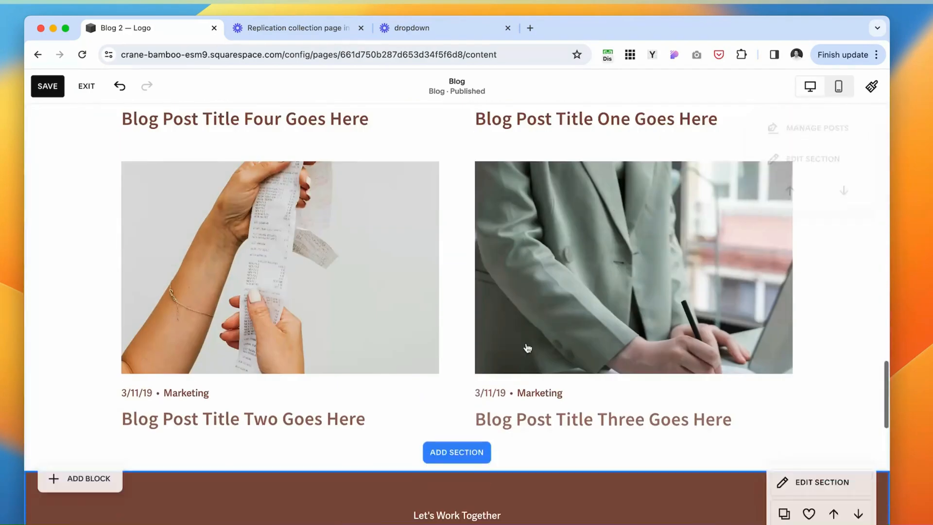
Leave the Blog page editor and open the post "Blog Post Title Four Goes Here" for editing.
{"action": "scroll", "coordinate": [398, 295], "scroll_direction": "up", "scroll_amount": 12}
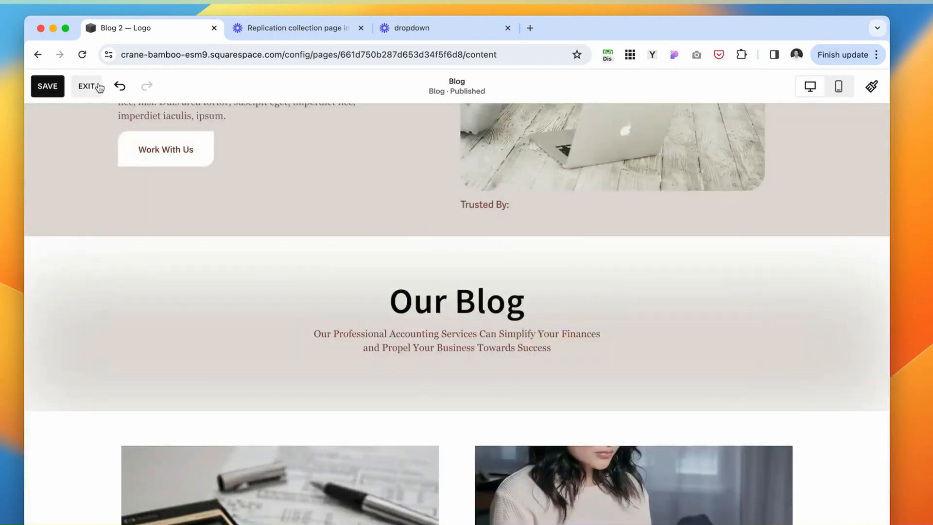
{"action": "left_click", "coordinate": [87, 86]}
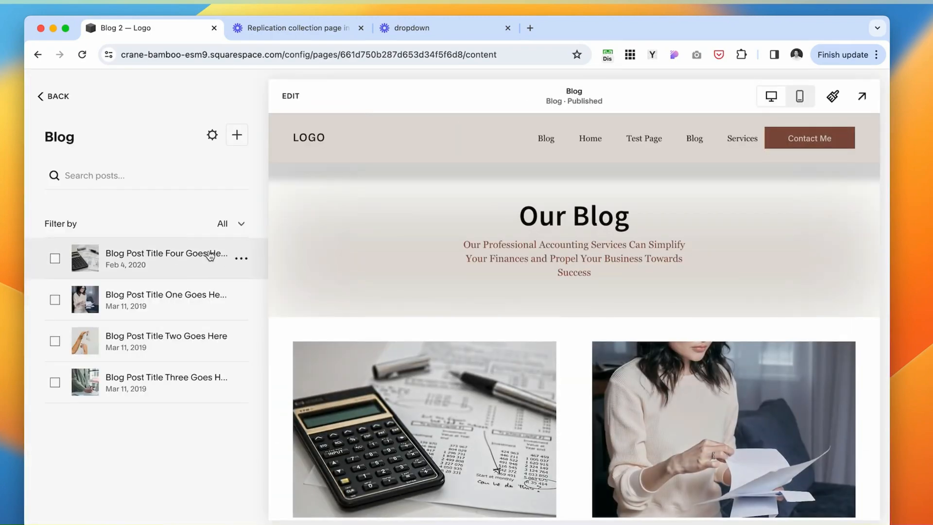
{"action": "left_click", "coordinate": [170, 261]}
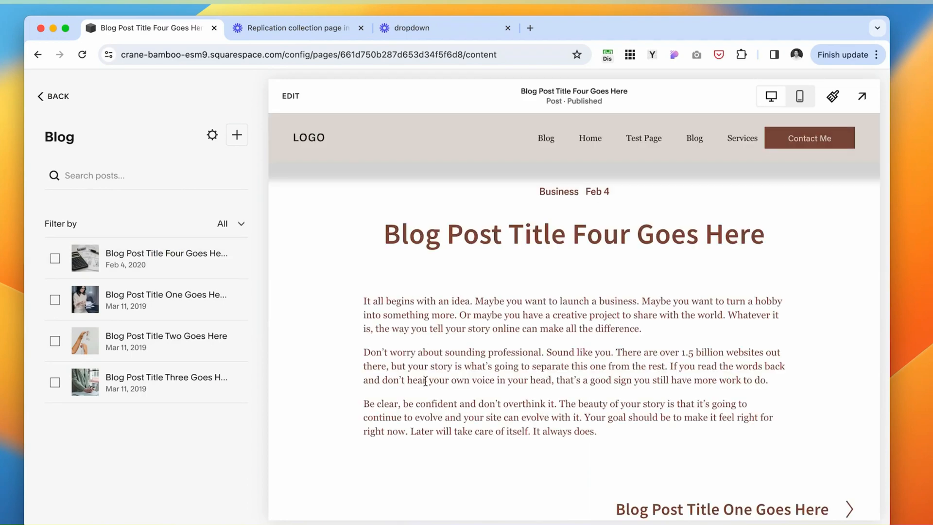
{"action": "left_click", "coordinate": [291, 95]}
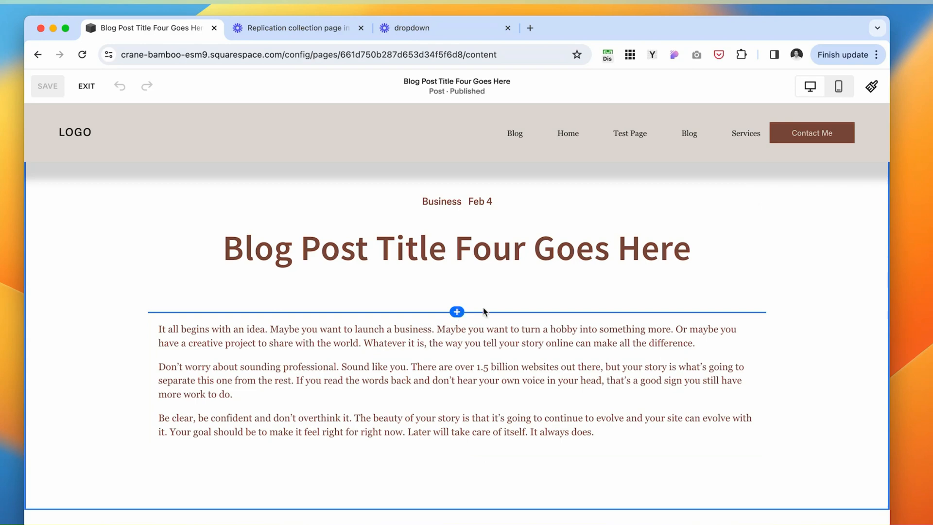
{"action": "left_click", "coordinate": [457, 313]}
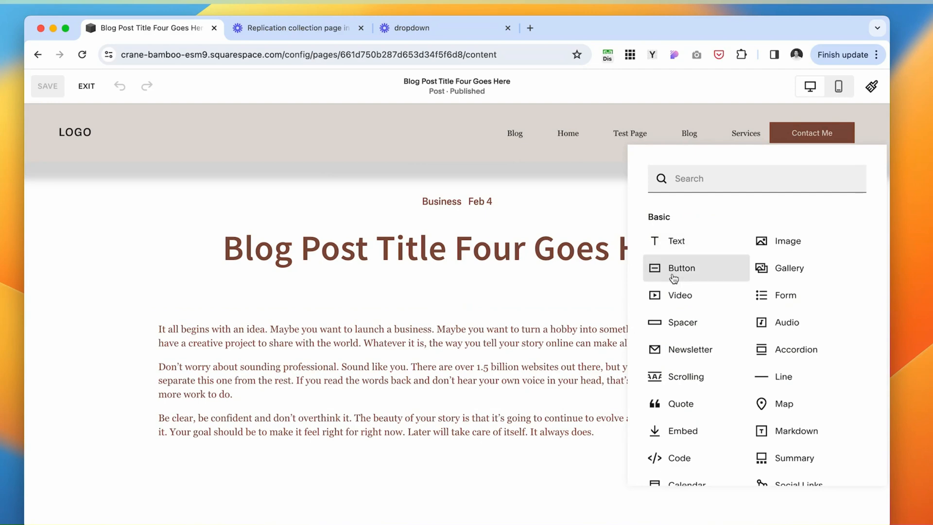
{"action": "left_click", "coordinate": [465, 297]}
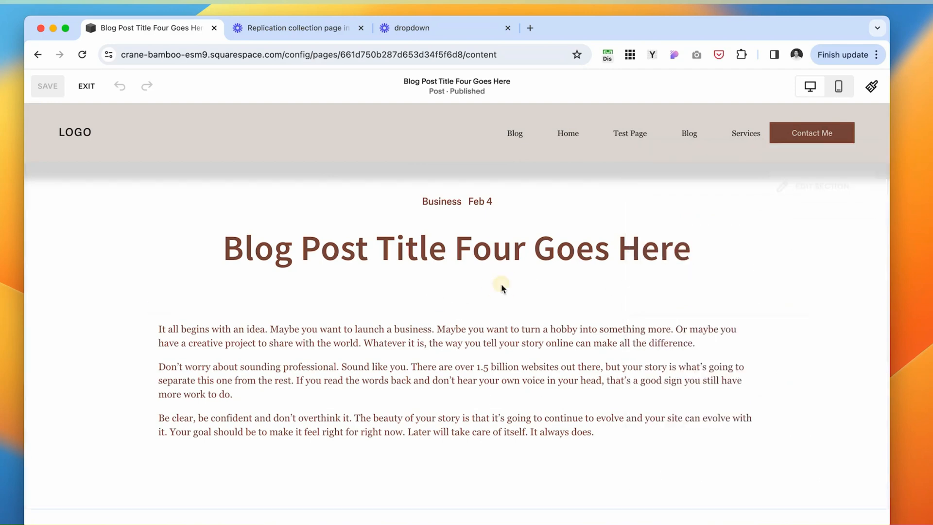
{"action": "scroll", "coordinate": [484, 394], "scroll_direction": "down", "scroll_amount": 2}
{"action": "scroll", "coordinate": [484, 394], "scroll_direction": "up", "scroll_amount": 2}
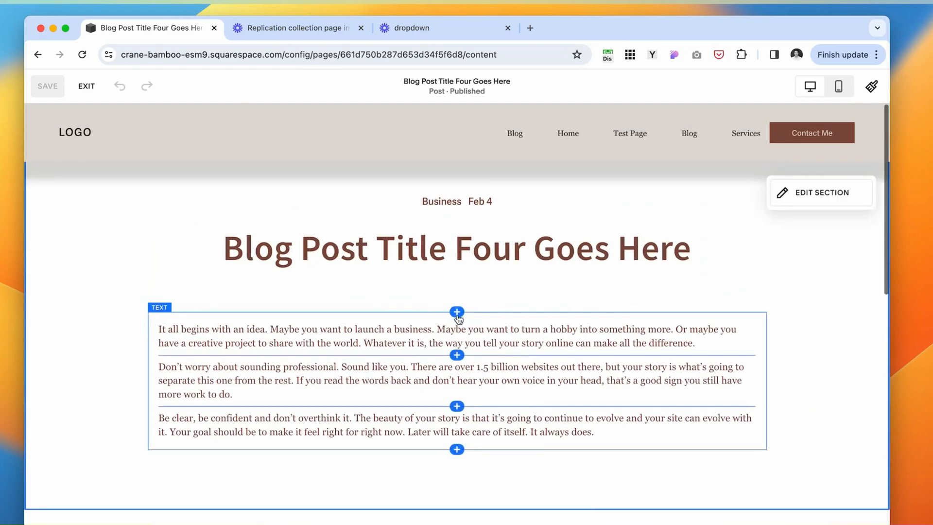
Insert a grid gallery of four photos of women above the post's text and retitle the post "Type My Title Here".
{"action": "left_click", "coordinate": [457, 312]}
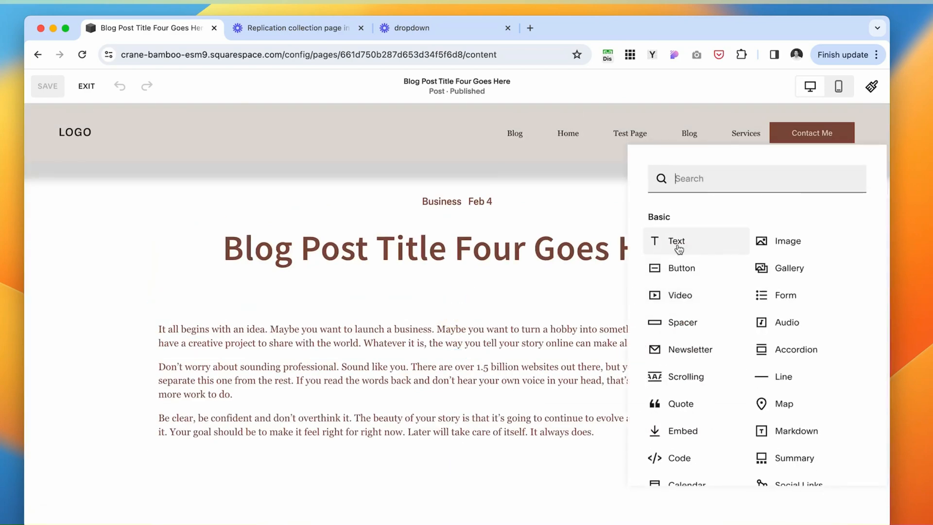
{"action": "left_click", "coordinate": [805, 268]}
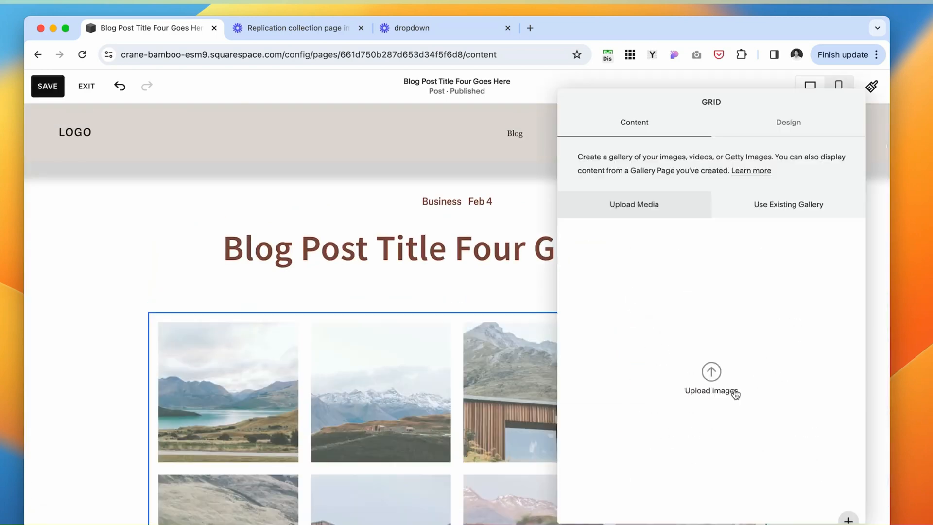
{"action": "left_click", "coordinate": [848, 506]}
{"action": "left_click", "coordinate": [631, 360]}
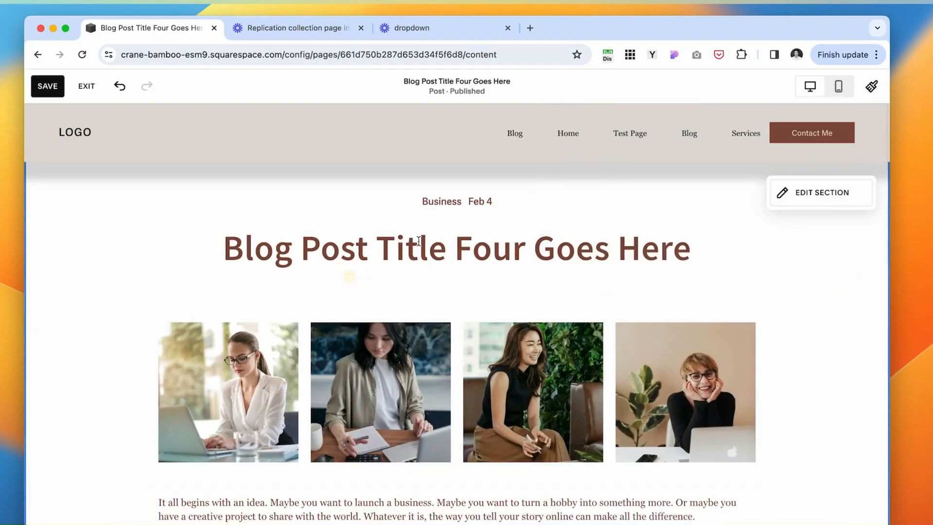
{"action": "triple_click", "coordinate": [418, 241]}
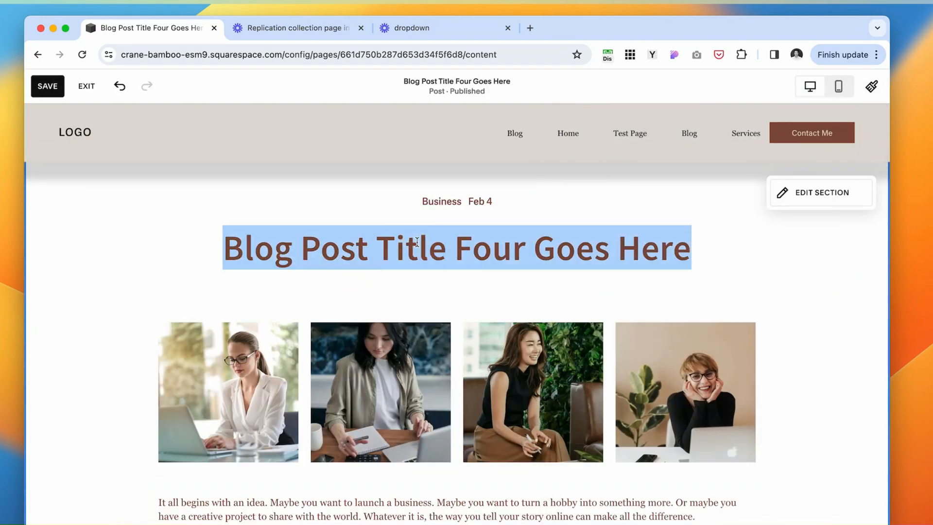
{"action": "type", "text": "Type My Title Here"}
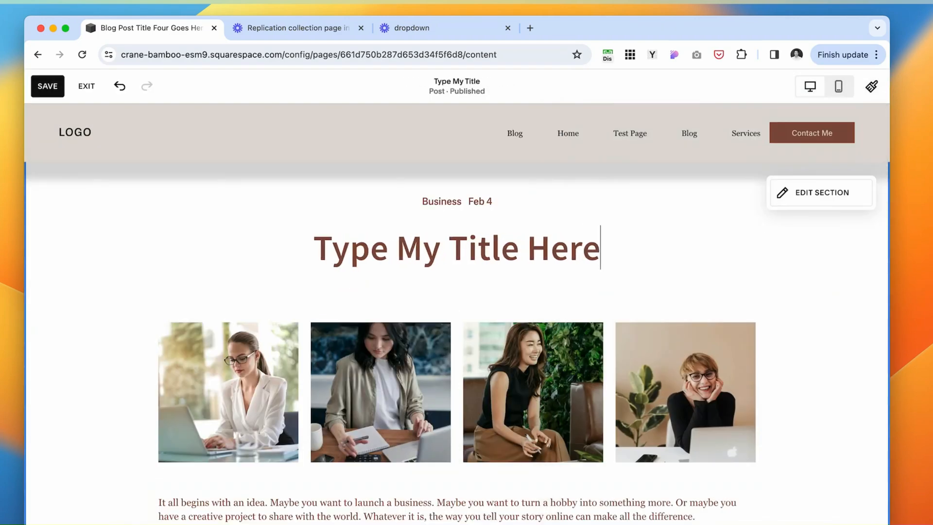
Add a text block below the existing paragraphs with three paragraphs of placeholder text starting "Sed libero. Nam pretium turpis et arcu.".
{"action": "scroll", "coordinate": [469, 308], "scroll_direction": "down", "scroll_amount": 5}
{"action": "left_click", "coordinate": [457, 363]}
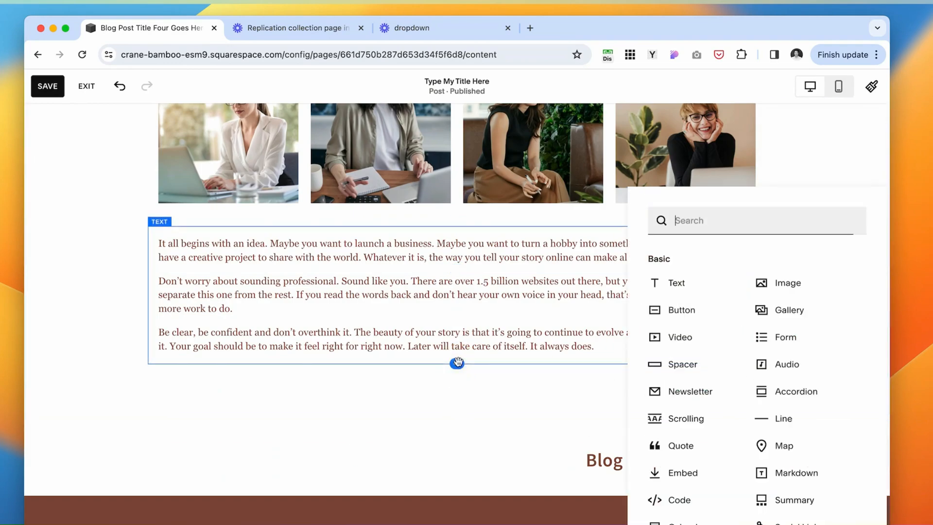
{"action": "left_click", "coordinate": [630, 54]}
{"action": "left_click", "coordinate": [457, 363]}
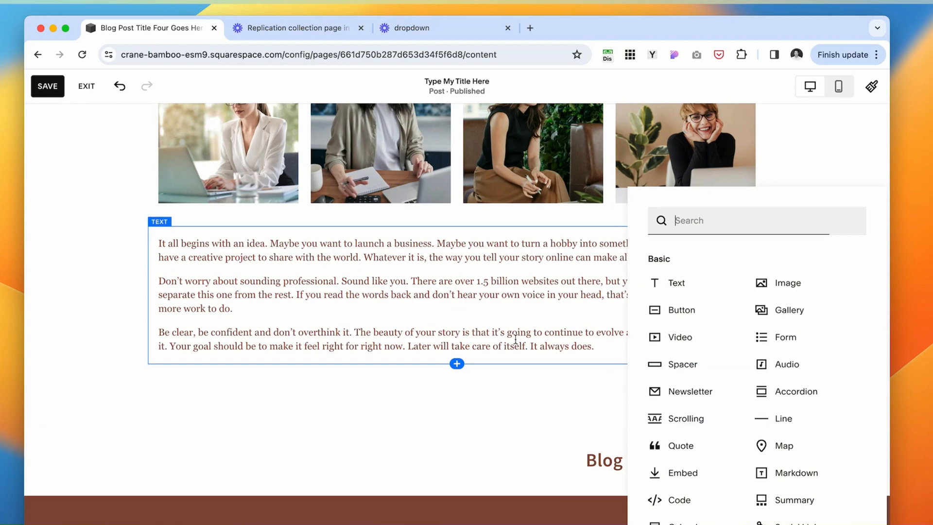
{"action": "left_click", "coordinate": [689, 283]}
{"action": "left_click", "coordinate": [189, 384]}
{"action": "type", "text": "Sed libero. Nam pretium turpis et arcu. Curabitur nisi. Nam at tortor in tellus interdum sagittis. Curabitur turpis. Curabitur suscipit suscipit tellus. Aenean ut eros et nisl sagittis vestibulum. Vestibulum rutrum, mi nec elementum vehicula, eros quam gravida nisl, id fringilla neque ante vel mi. Mauris sollicitudin fermentum libero. Fusce neque. Cras sagittis. Nunc nec neque. Curabitur ullamcorper ultricies nisi. Praesent nec nisl a purus blandit viverra. Proin viverra, ligula sit amet ultrices semper, ligula arcu tristique sapien, a accumsan nisi mauris ac eros."}
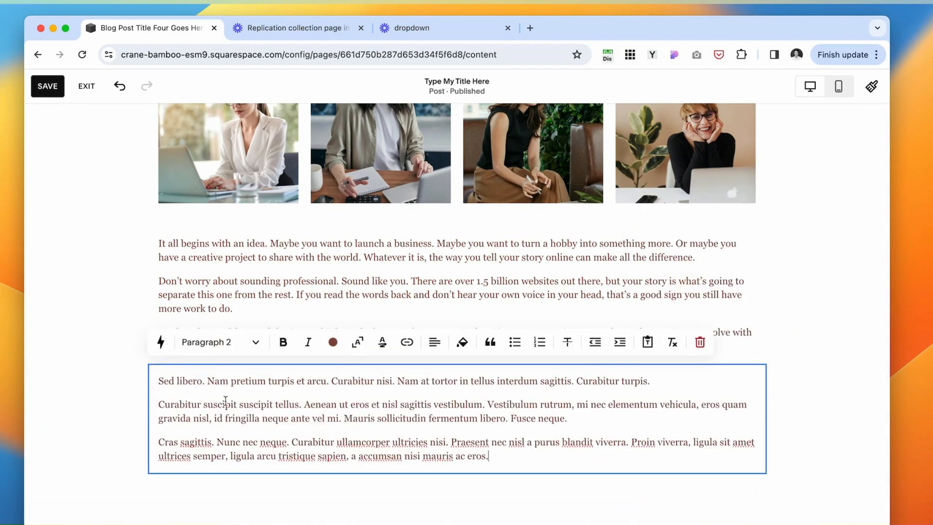
Format the post's opening paragraph "It all begins with an idea" as Heading 3, trying Heading 2 first.
{"action": "scroll", "coordinate": [310, 215], "scroll_direction": "down", "scroll_amount": 2}
{"action": "left_click", "coordinate": [310, 215]}
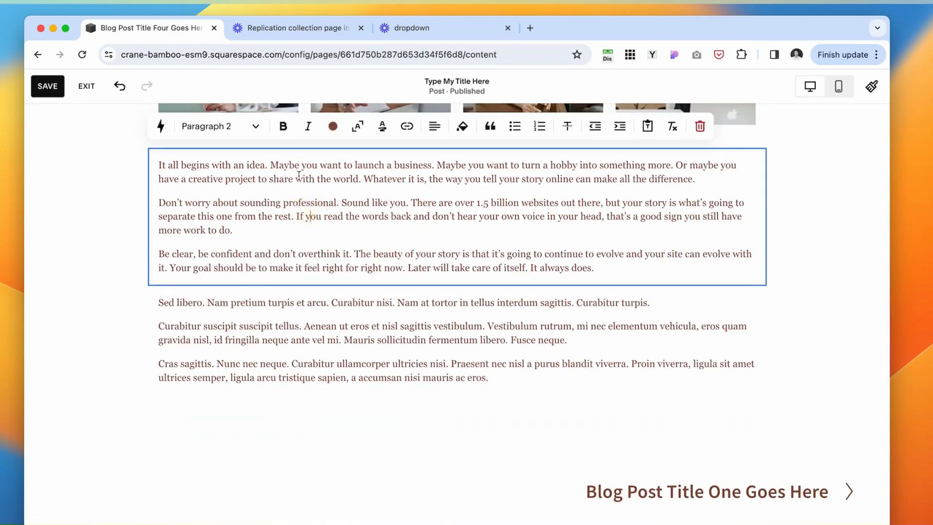
{"action": "triple_click", "coordinate": [298, 176]}
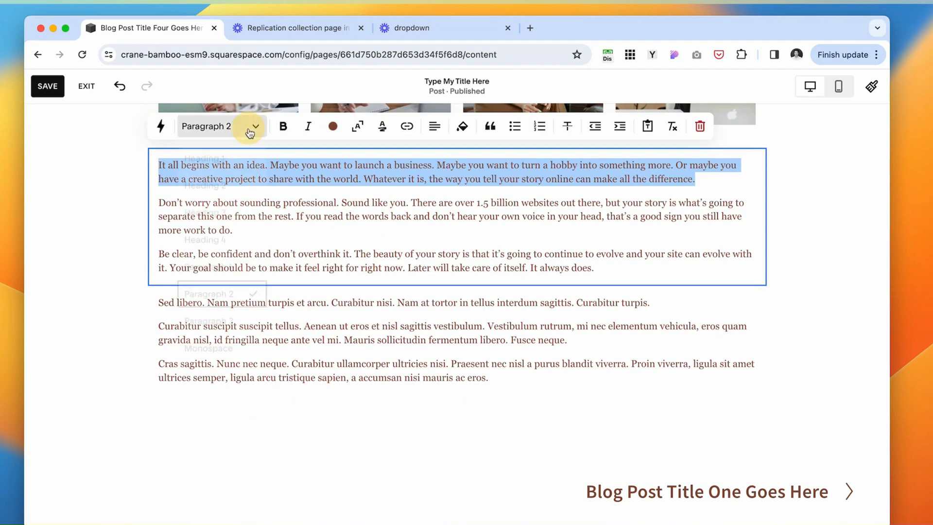
{"action": "left_click", "coordinate": [256, 128]}
{"action": "left_click", "coordinate": [246, 183]}
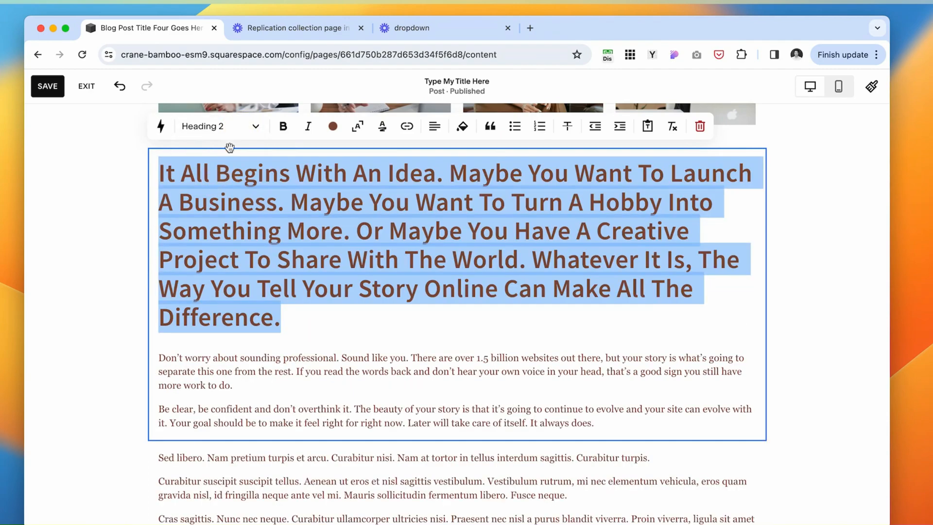
{"action": "left_click", "coordinate": [256, 126]}
{"action": "left_click", "coordinate": [236, 207]}
{"action": "left_click", "coordinate": [357, 209]}
{"action": "scroll", "coordinate": [380, 323], "scroll_direction": "down", "scroll_amount": 4}
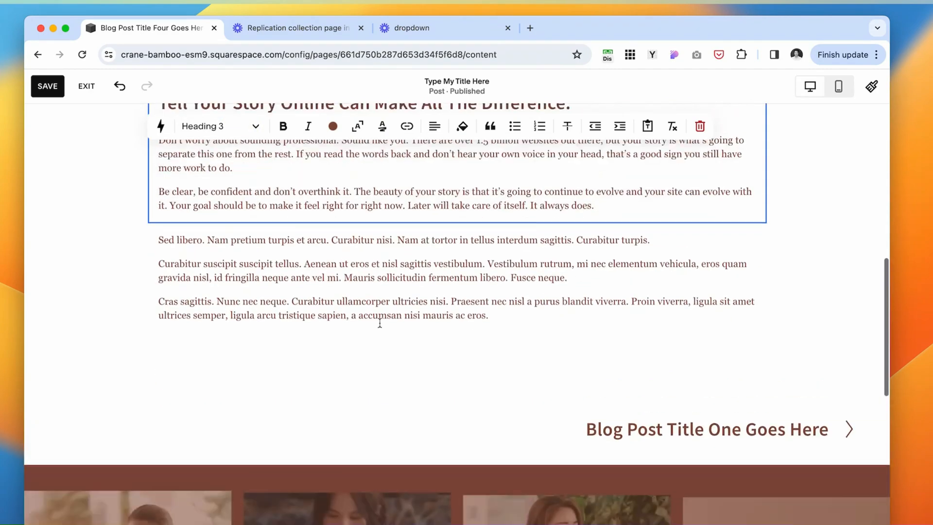
{"action": "left_click", "coordinate": [516, 358]}
Apply the Light 1 color theme to the blog post's section.
{"action": "scroll", "coordinate": [517, 358], "scroll_direction": "up", "scroll_amount": 10}
{"action": "left_click", "coordinate": [813, 190]}
{"action": "left_click", "coordinate": [745, 226]}
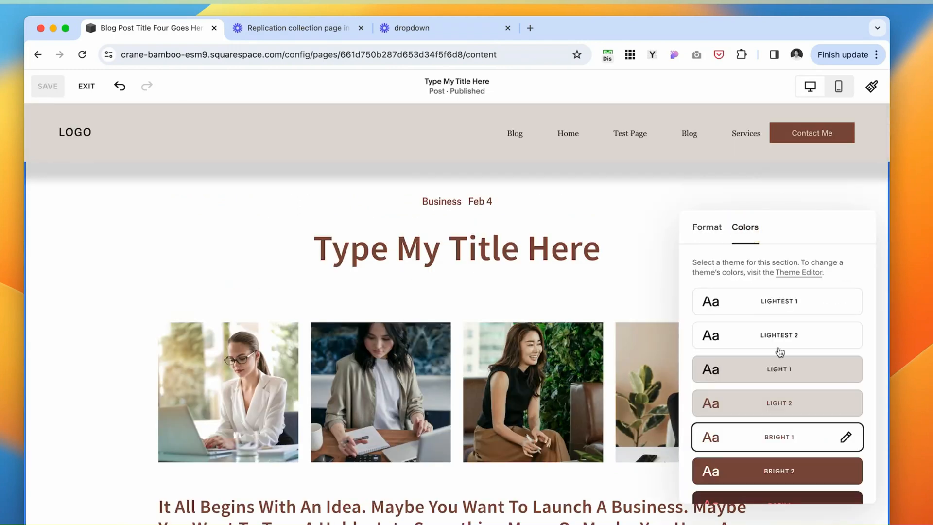
{"action": "left_click", "coordinate": [833, 372]}
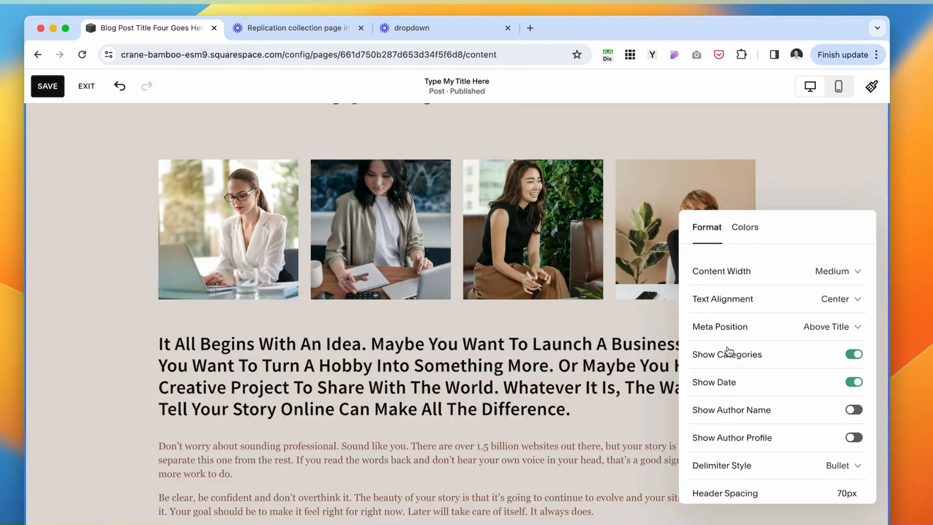
Try the Narrow and Wide content widths on the blog post and check the layout of each.
{"action": "scroll", "coordinate": [730, 352], "scroll_direction": "down", "scroll_amount": 1}
{"action": "scroll", "coordinate": [832, 330], "scroll_direction": "up", "scroll_amount": 1}
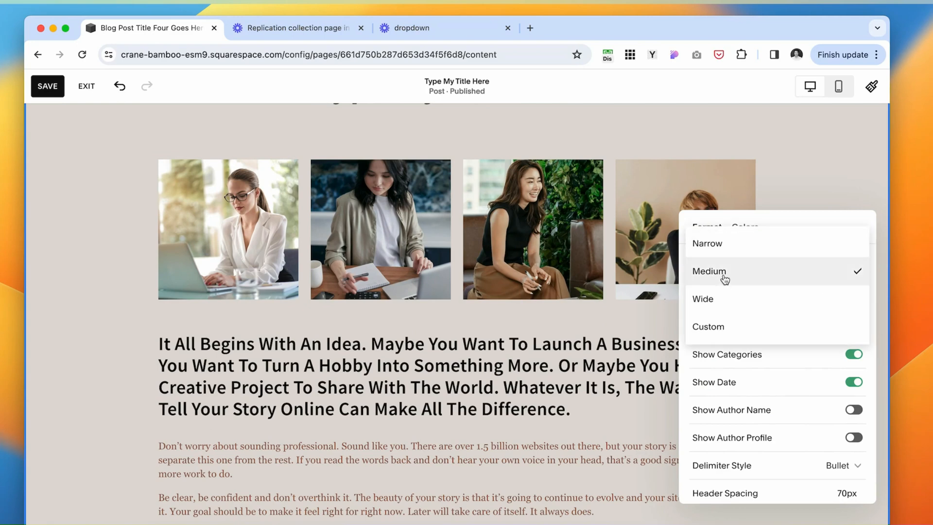
{"action": "left_click", "coordinate": [729, 247]}
{"action": "scroll", "coordinate": [460, 277], "scroll_direction": "down", "scroll_amount": 3}
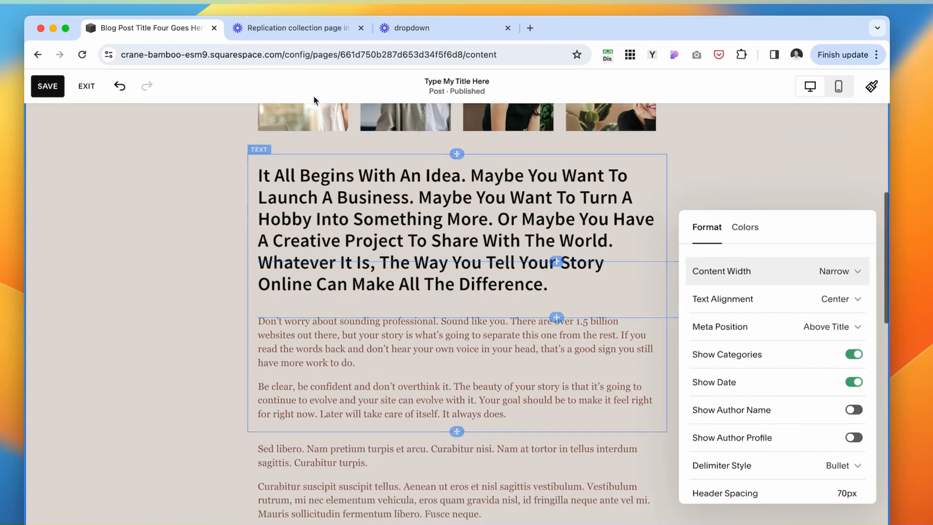
{"action": "scroll", "coordinate": [553, 263], "scroll_direction": "up", "scroll_amount": 4}
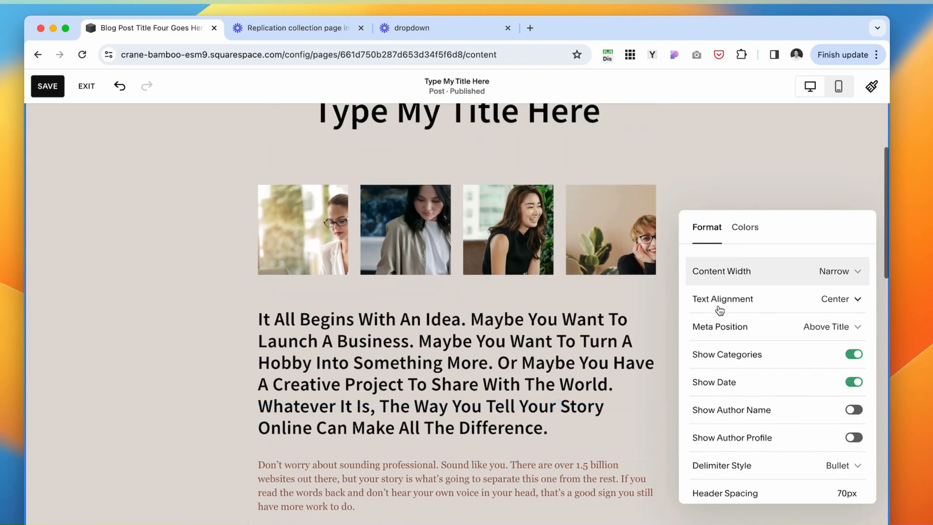
{"action": "left_click", "coordinate": [857, 270]}
{"action": "left_click", "coordinate": [729, 333]}
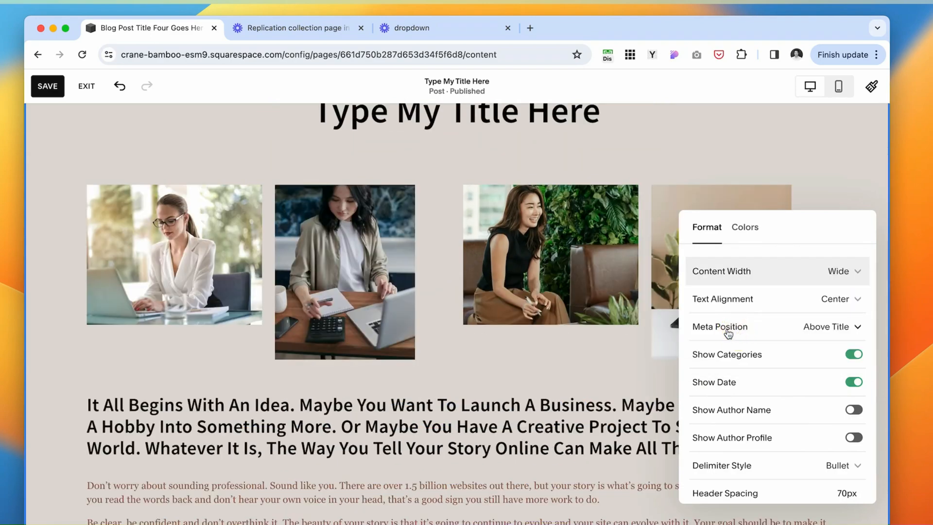
{"action": "scroll", "coordinate": [479, 386], "scroll_direction": "down", "scroll_amount": 3}
{"action": "scroll", "coordinate": [495, 354], "scroll_direction": "up", "scroll_amount": 4}
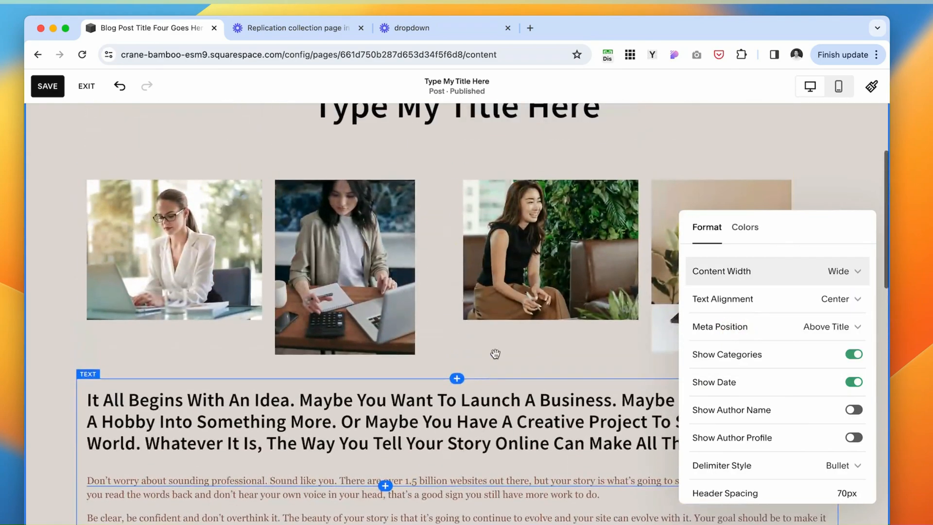
Set the blog post's content width to Medium, then save the post and exit editing.
{"action": "left_click", "coordinate": [859, 270]}
{"action": "left_click", "coordinate": [766, 244]}
{"action": "scroll", "coordinate": [778, 364], "scroll_direction": "down", "scroll_amount": 2}
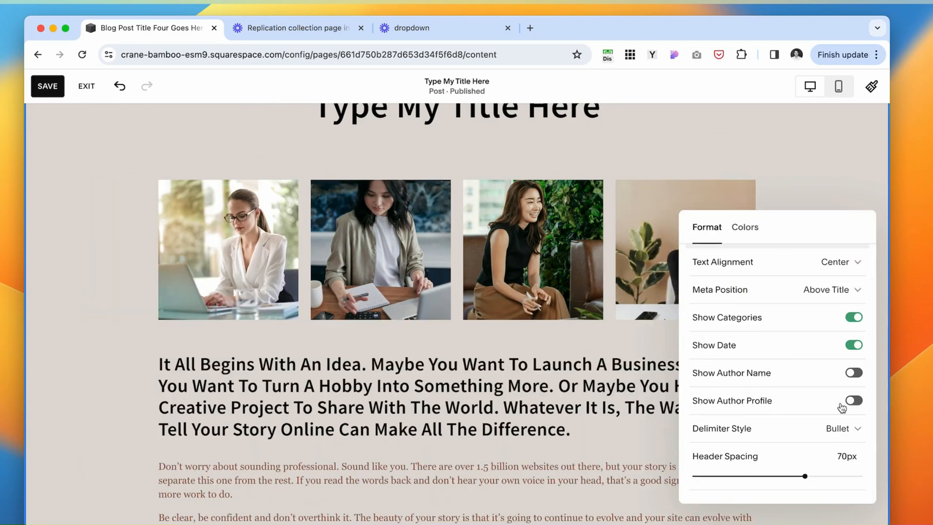
{"action": "left_click", "coordinate": [48, 86]}
{"action": "left_click", "coordinate": [86, 88]}
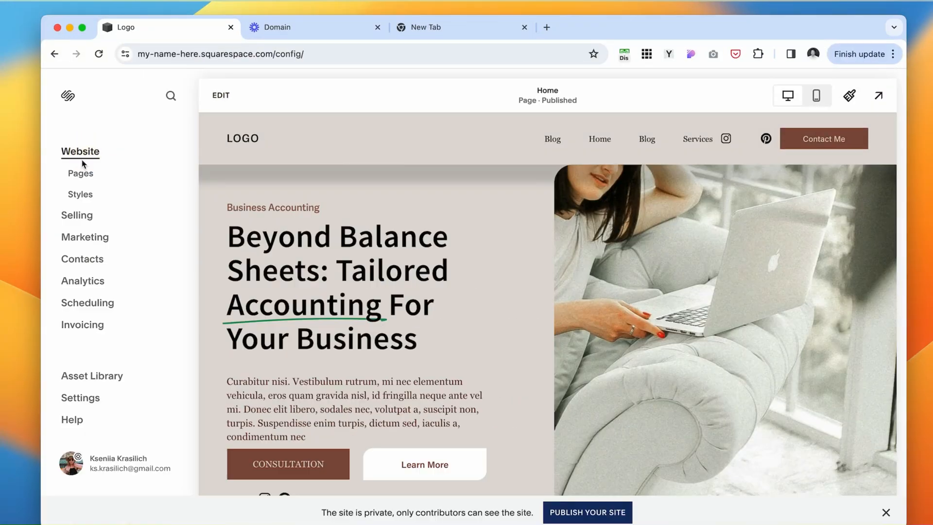
Open the Home page for editing.
{"action": "left_click", "coordinate": [78, 174]}
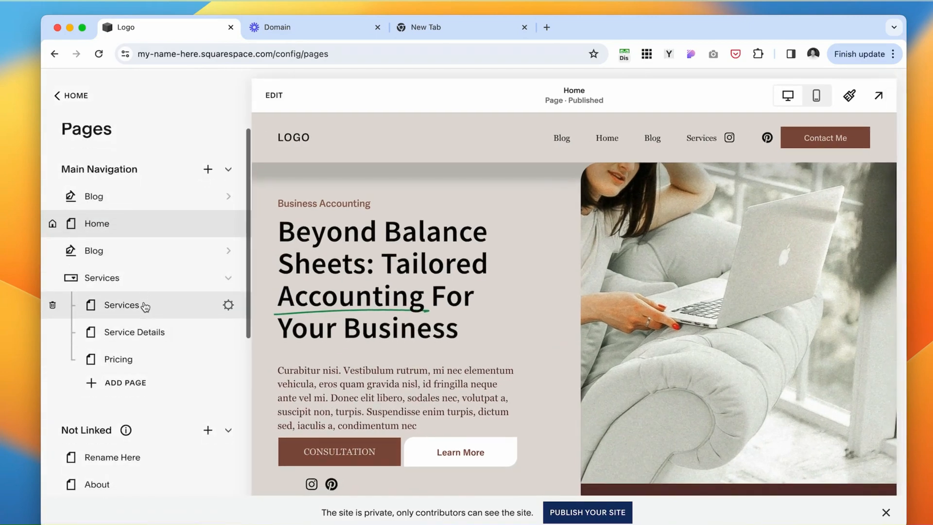
{"action": "left_click", "coordinate": [124, 251]}
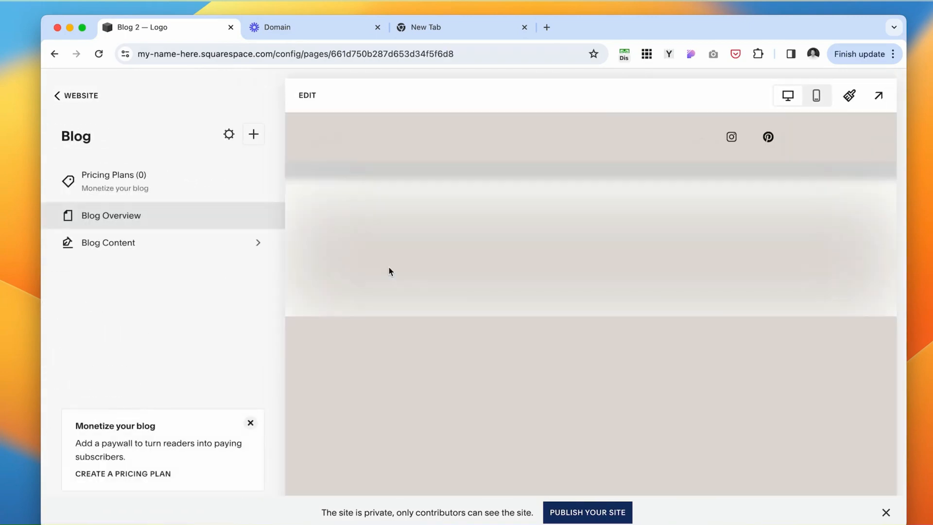
{"action": "left_click", "coordinate": [317, 142]}
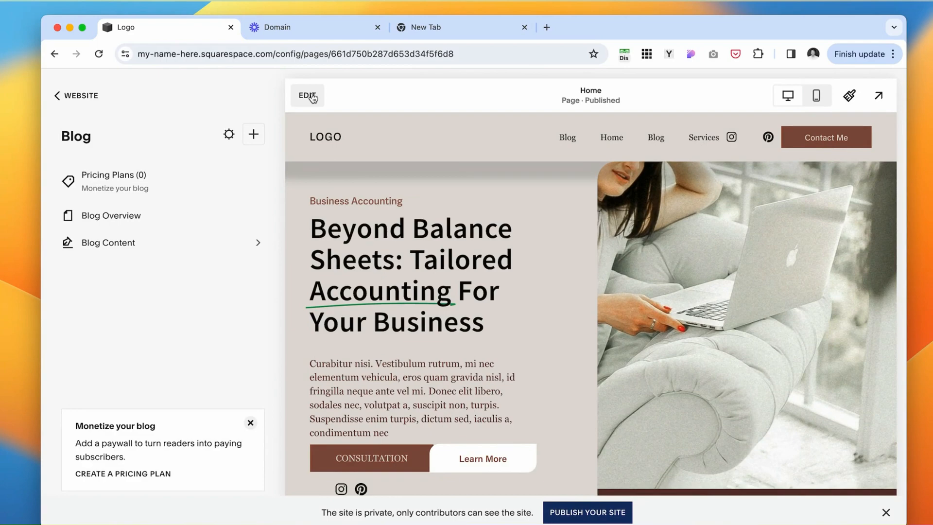
{"action": "left_click", "coordinate": [312, 98]}
Add a blank section below the "Beyond Balance Sheets" hero on the Home page.
{"action": "scroll", "coordinate": [485, 308], "scroll_direction": "down", "scroll_amount": 5}
{"action": "left_click", "coordinate": [473, 203]}
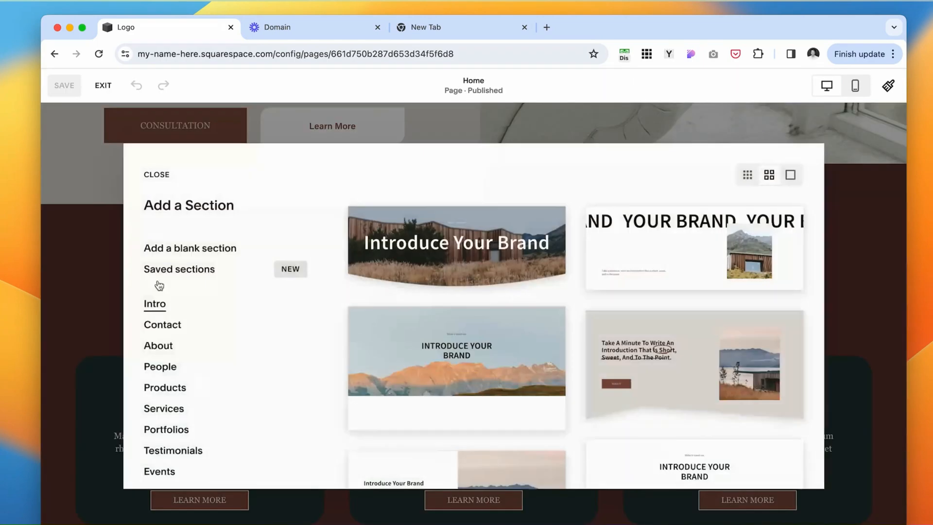
{"action": "left_click", "coordinate": [192, 247]}
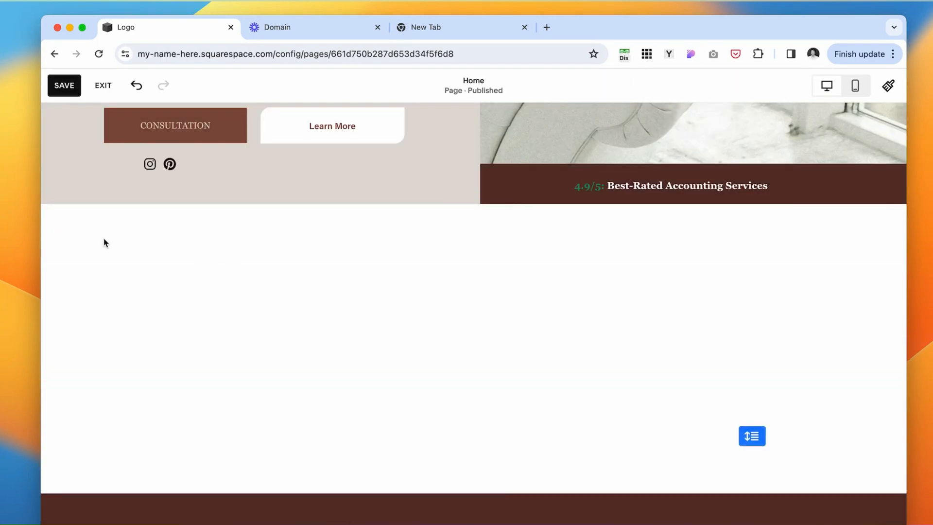
Add a Summary block to the blank Home page section and select a Blog page as its content source.
{"action": "left_click", "coordinate": [74, 233]}
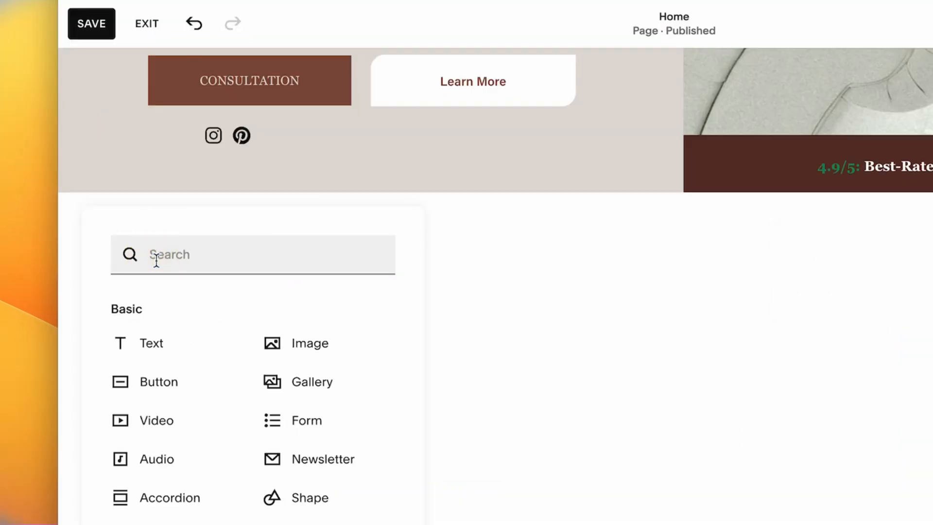
{"action": "type", "text": "summ"}
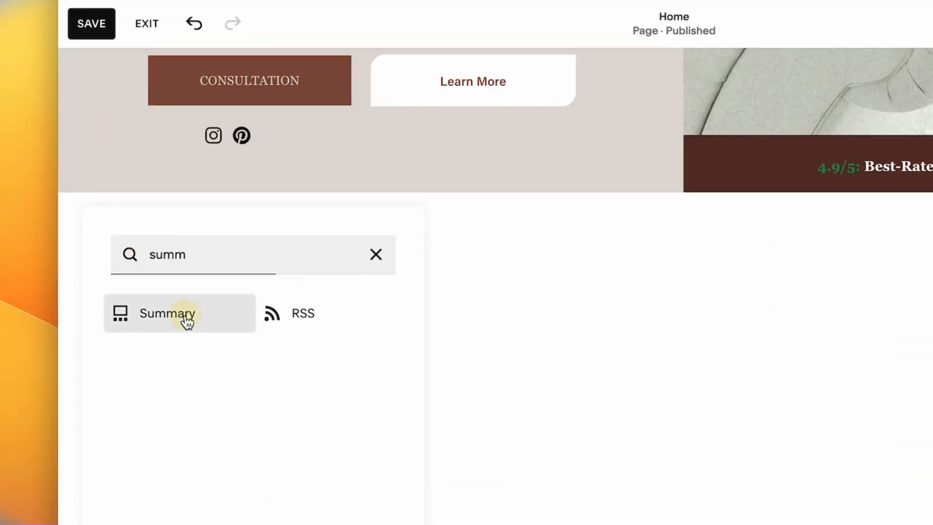
{"action": "left_click", "coordinate": [187, 320]}
{"action": "left_click", "coordinate": [168, 238]}
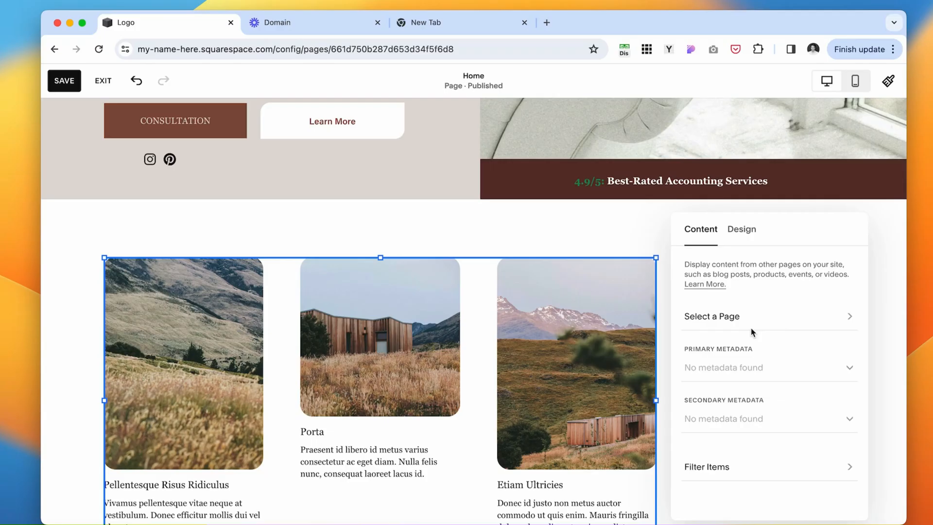
{"action": "left_click", "coordinate": [777, 318]}
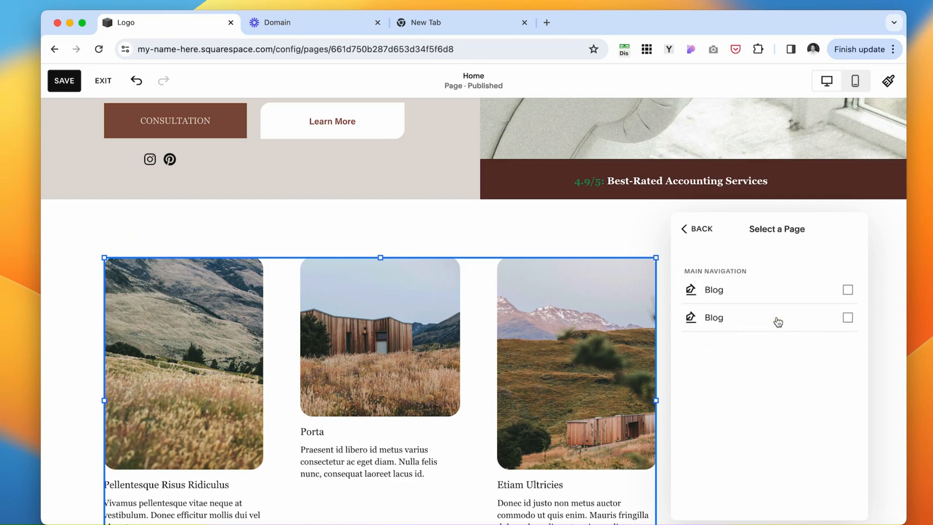
{"action": "left_click", "coordinate": [749, 295]}
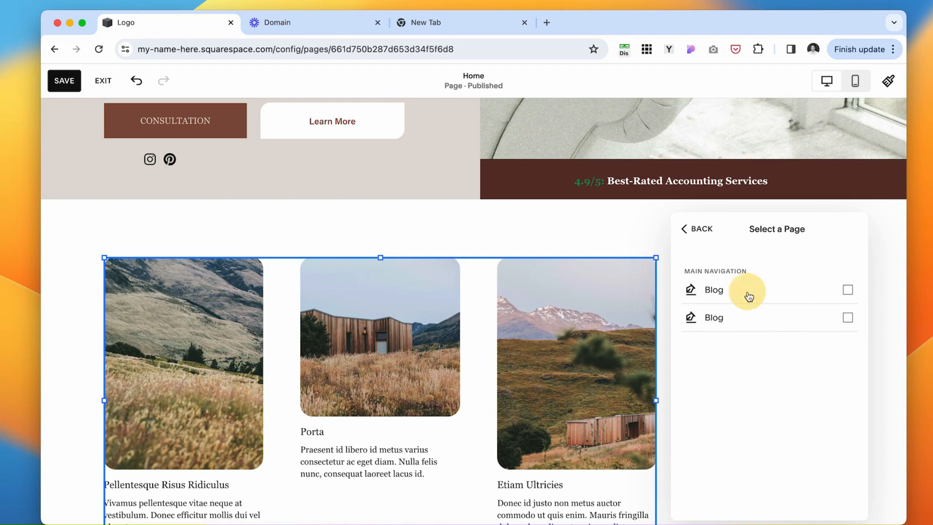
Adjust the Summary block's position and width in the section, and switch its layout from Wall to Carousel.
{"action": "left_click_drag", "start_coordinate": [104, 431], "coordinate": [134, 432]}
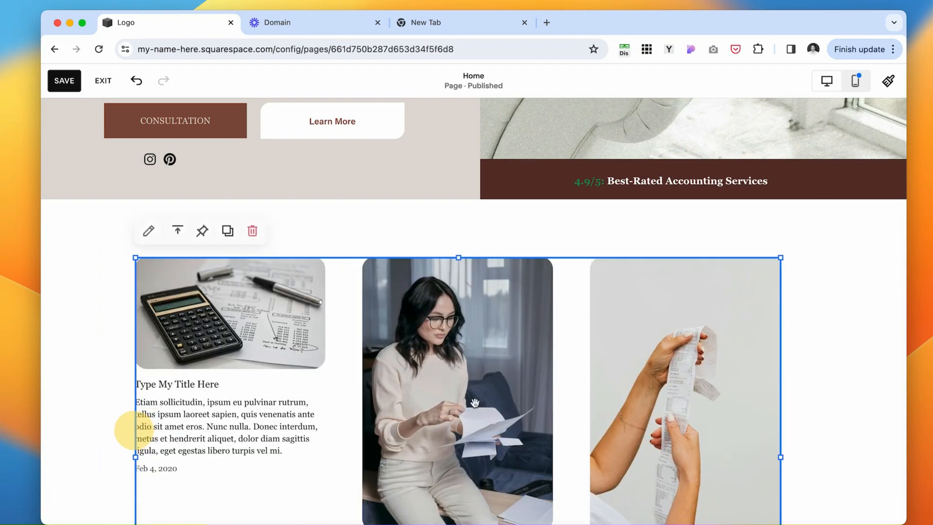
{"action": "left_click_drag", "start_coordinate": [509, 399], "coordinate": [521, 398]}
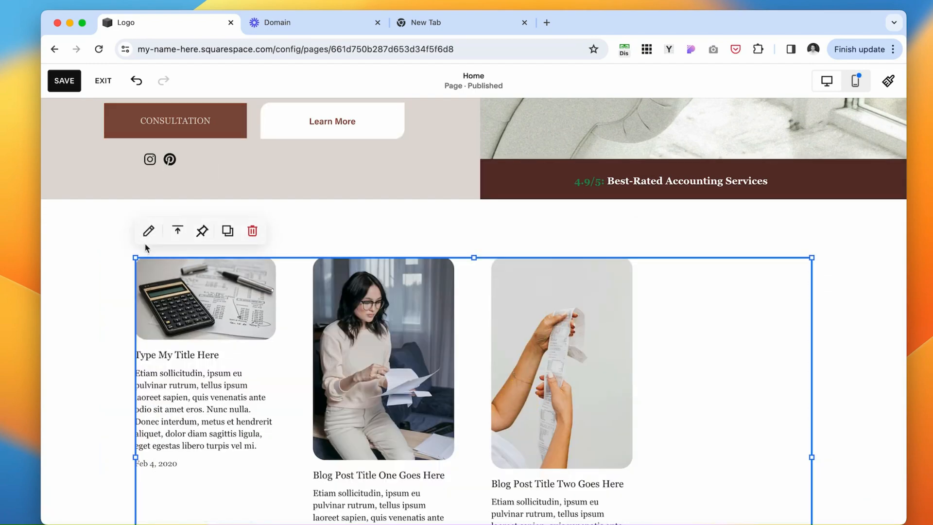
{"action": "left_click", "coordinate": [148, 232]}
{"action": "left_click", "coordinate": [768, 231]}
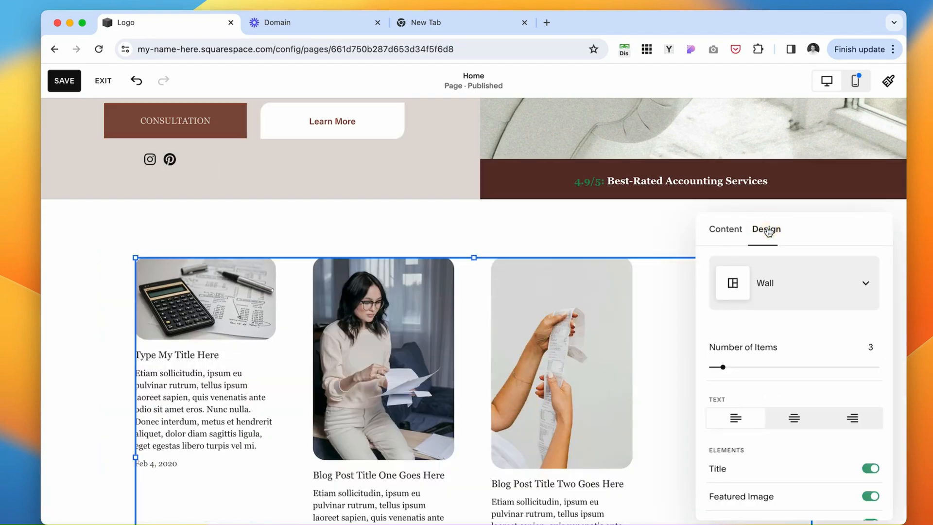
{"action": "left_click", "coordinate": [870, 290]}
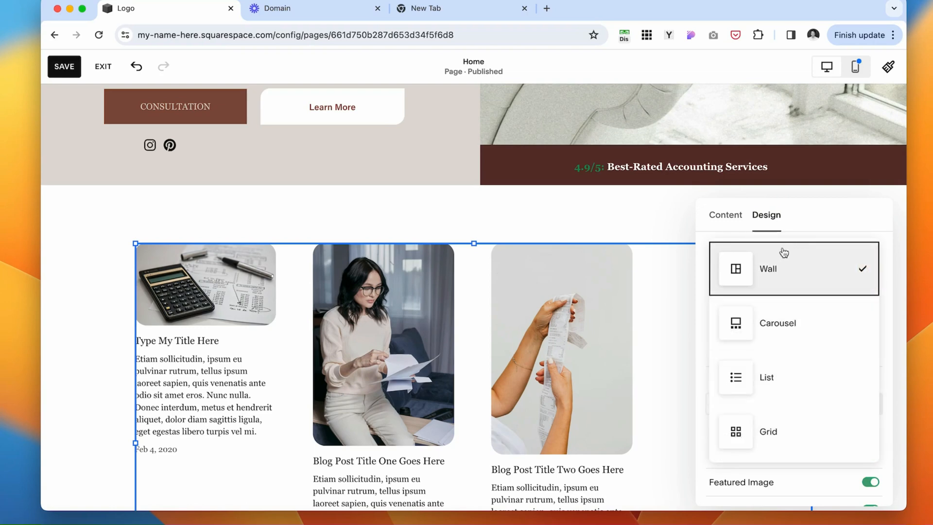
{"action": "left_click", "coordinate": [796, 323]}
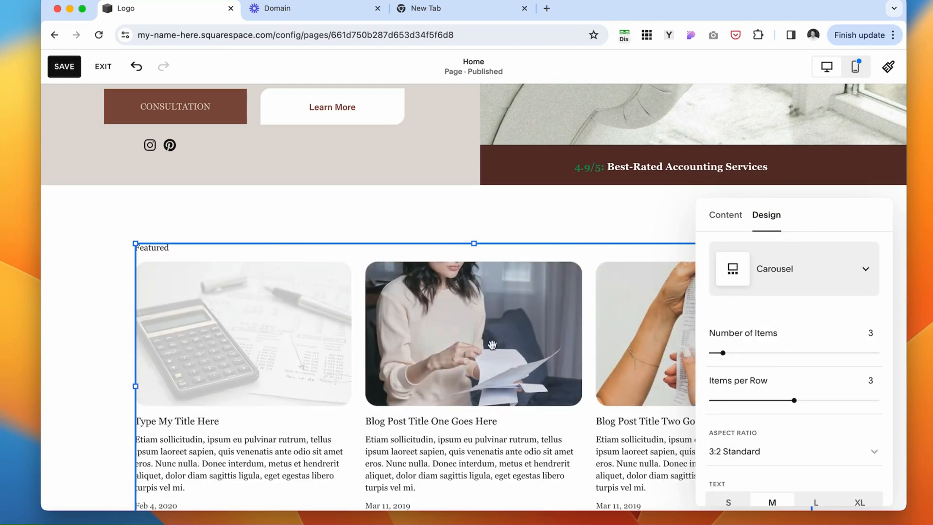
Clear the Summary block's header text and turn off its Excerpt element.
{"action": "scroll", "coordinate": [830, 398], "scroll_direction": "down", "scroll_amount": 10}
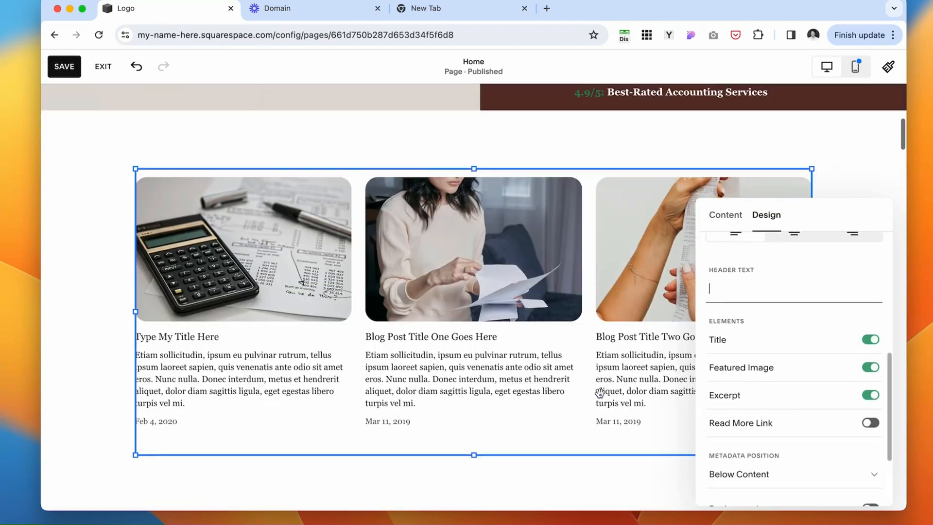
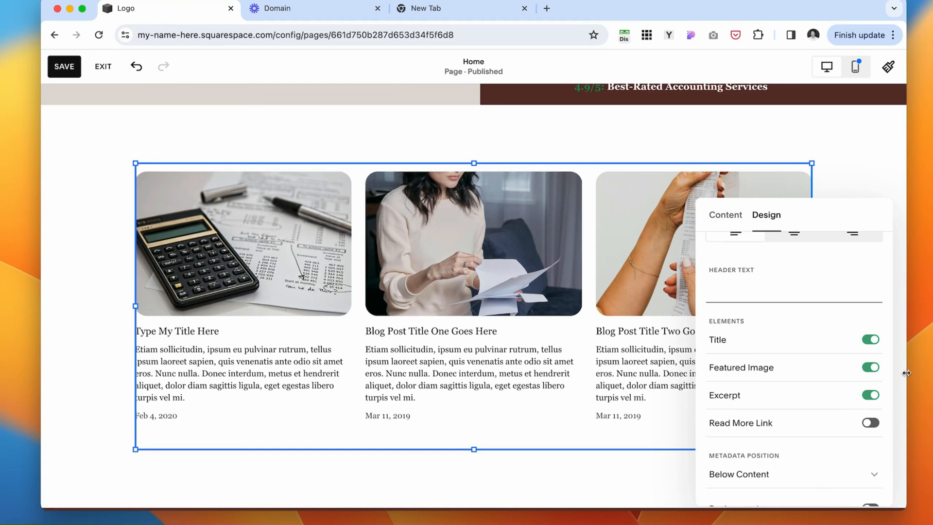
{"action": "left_click", "coordinate": [869, 394]}
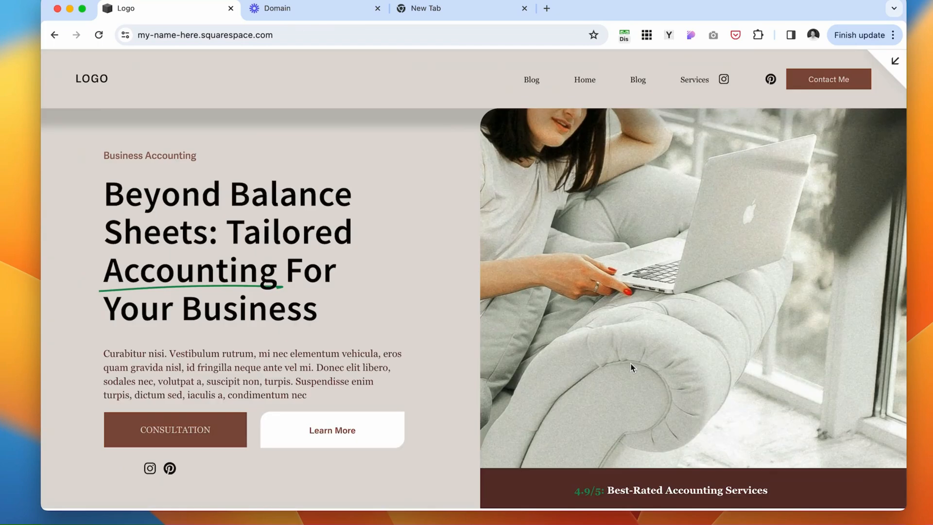
Check the blog carousel in the full-page Home preview and view the "Type My Title Here" post in a new tab.
{"action": "scroll", "coordinate": [632, 368], "scroll_direction": "down", "scroll_amount": 8}
{"action": "scroll", "coordinate": [631, 368], "scroll_direction": "up", "scroll_amount": 2}
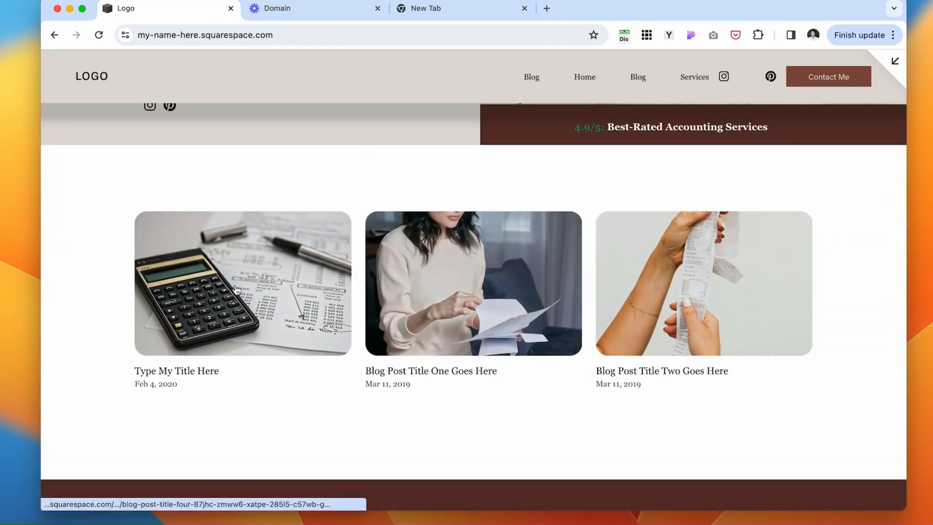
{"action": "right_click", "coordinate": [229, 293]}
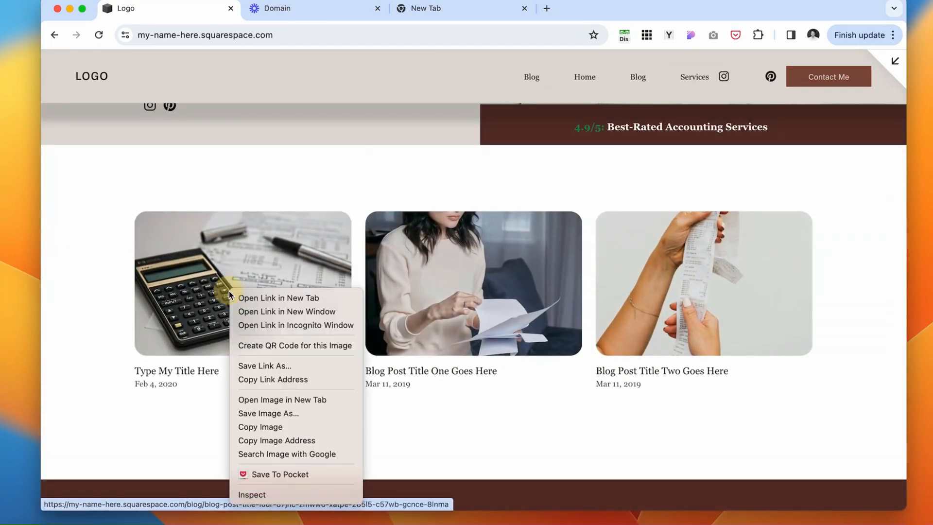
{"action": "left_click", "coordinate": [267, 299]}
{"action": "left_click", "coordinate": [294, 10]}
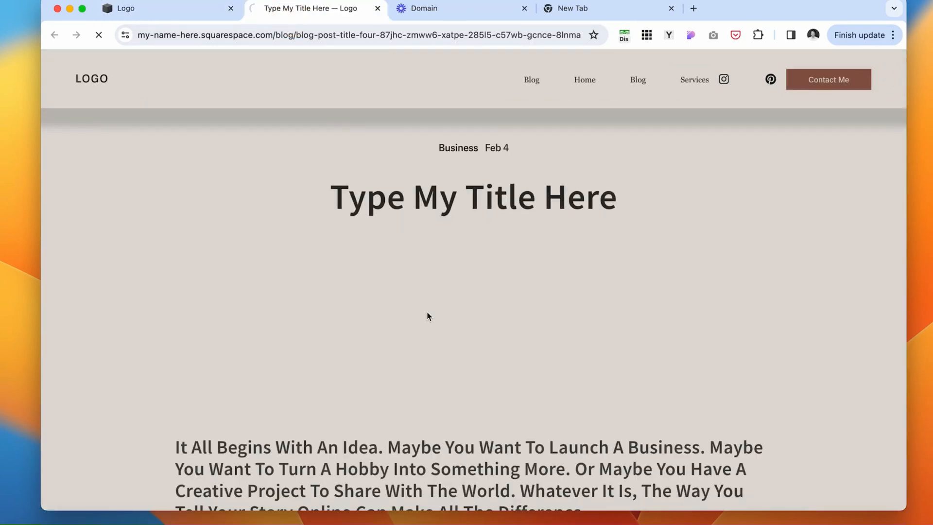
{"action": "key", "text": "ctrl+shift+Tab"}
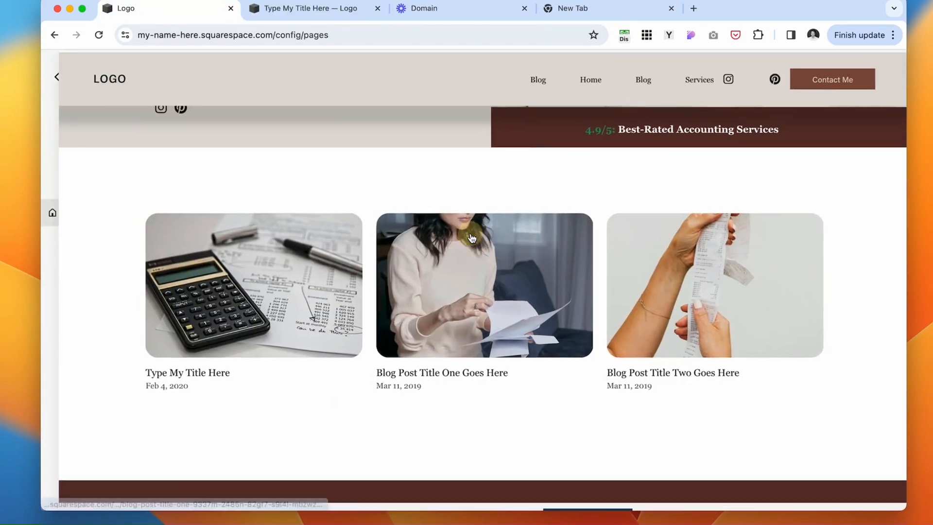
Set the Home page Summary block's source page to Store 1, then save the page and exit editing.
{"action": "left_click", "coordinate": [472, 238]}
{"action": "left_click", "coordinate": [264, 79]}
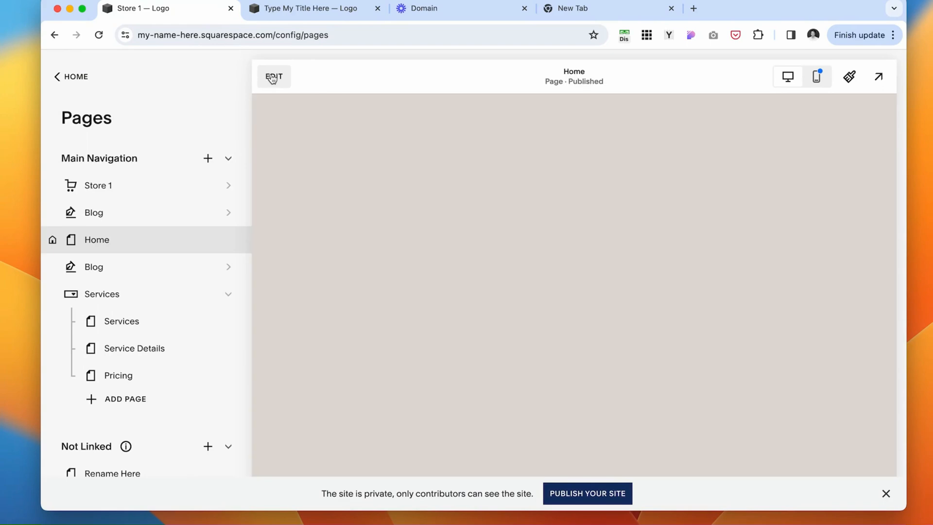
{"action": "scroll", "coordinate": [410, 428], "scroll_direction": "down", "scroll_amount": 6}
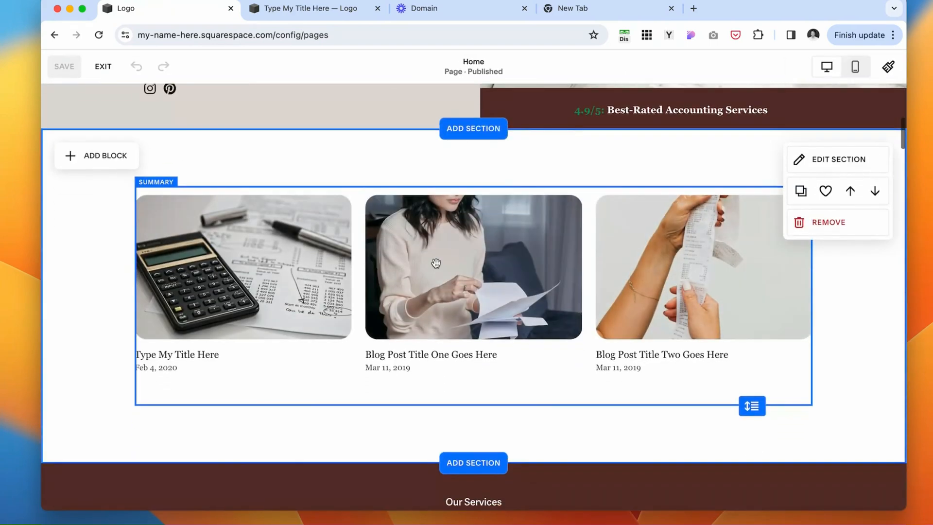
{"action": "left_click", "coordinate": [435, 263]}
{"action": "left_click", "coordinate": [148, 162]}
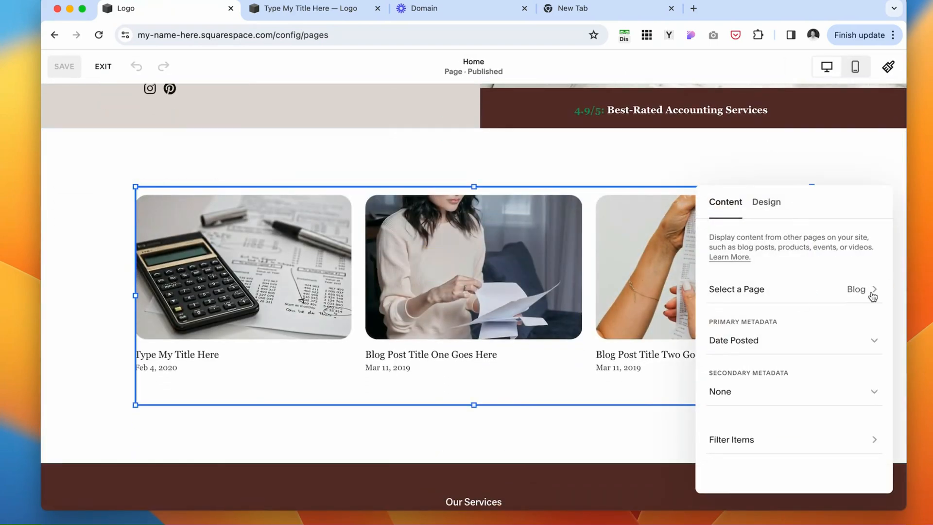
{"action": "left_click", "coordinate": [873, 292]}
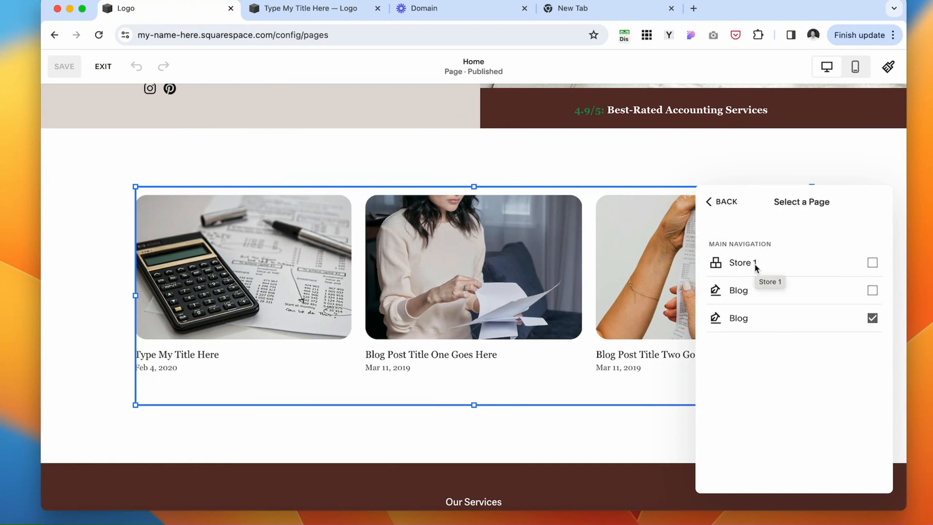
{"action": "left_click", "coordinate": [778, 267]}
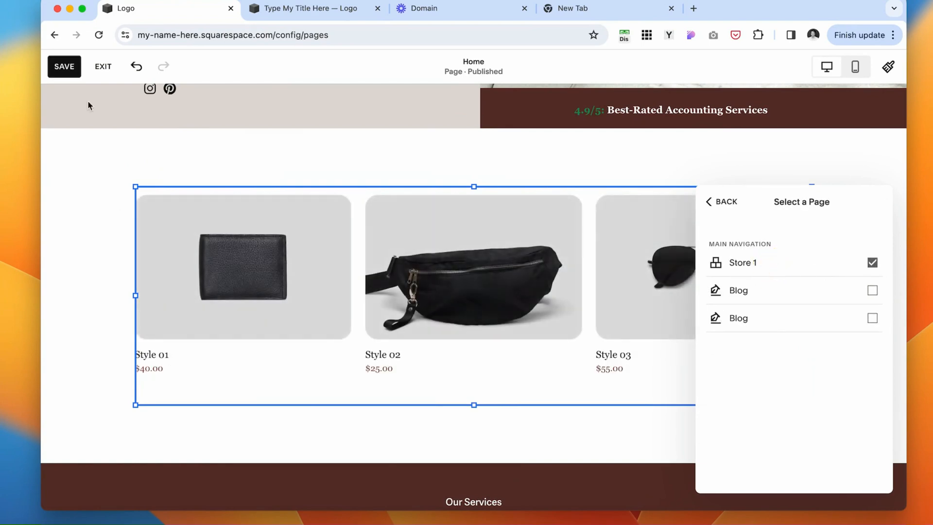
{"action": "left_click", "coordinate": [77, 68]}
{"action": "left_click", "coordinate": [103, 67]}
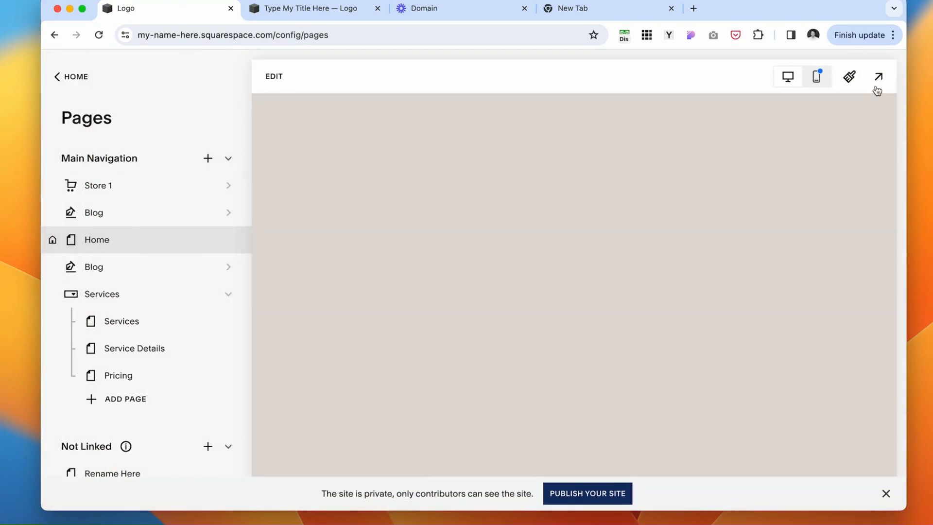
Review the store product carousel on the Home page in the full-page preview.
{"action": "left_click", "coordinate": [878, 77]}
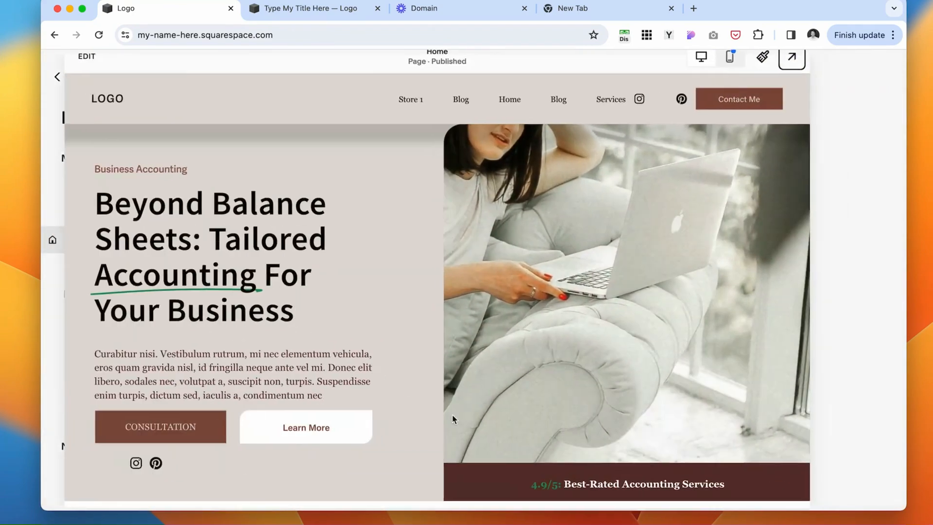
{"action": "scroll", "coordinate": [452, 419], "scroll_direction": "down", "scroll_amount": 10}
{"action": "scroll", "coordinate": [455, 419], "scroll_direction": "up", "scroll_amount": 3}
{"action": "scroll", "coordinate": [455, 419], "scroll_direction": "up", "scroll_amount": 5}
{"action": "scroll", "coordinate": [453, 419], "scroll_direction": "down", "scroll_amount": 4}
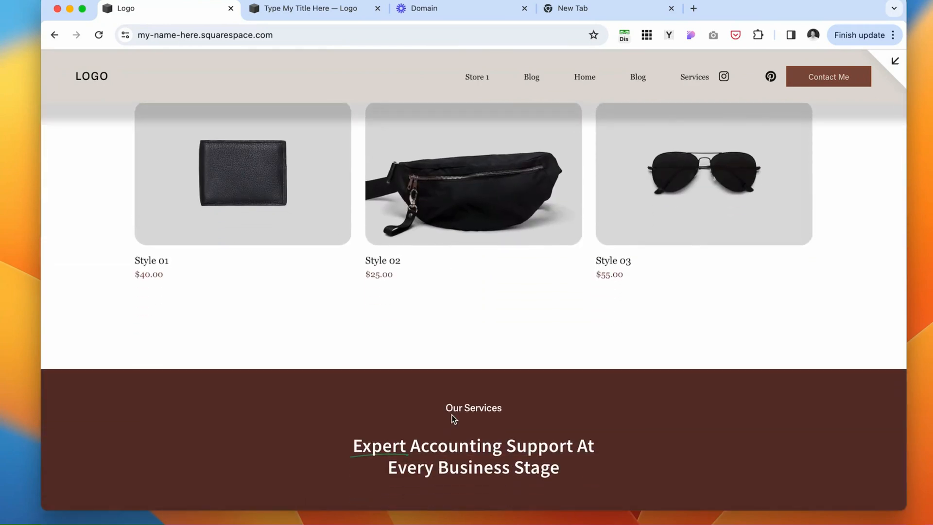
{"action": "scroll", "coordinate": [453, 419], "scroll_direction": "up", "scroll_amount": 4}
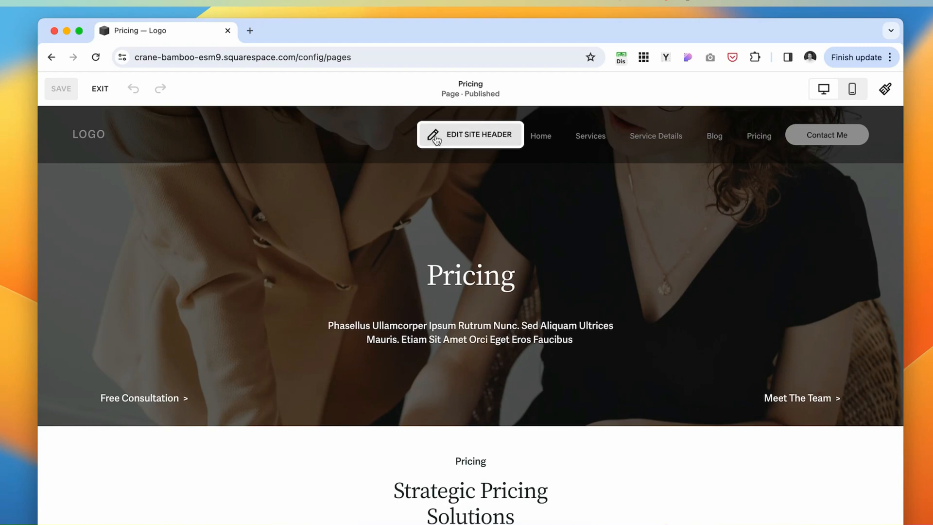
Exit editing the Pricing page and open the site header for editing on the Service Details page.
{"action": "left_click", "coordinate": [100, 89]}
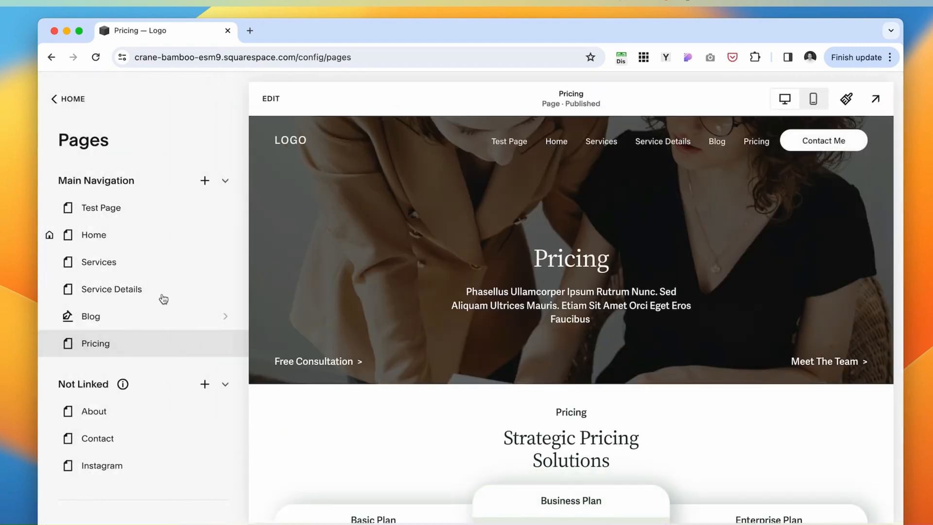
{"action": "left_click", "coordinate": [126, 243]}
{"action": "left_click", "coordinate": [98, 272]}
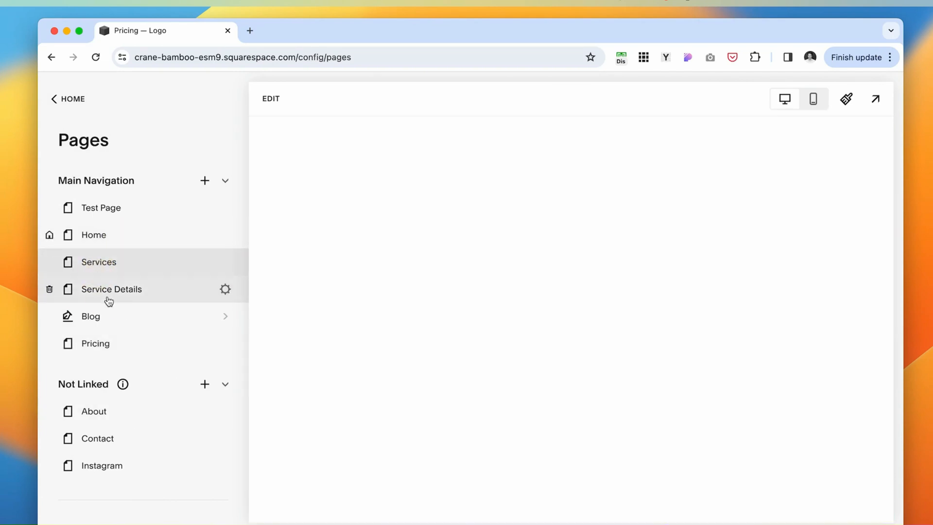
{"action": "left_click", "coordinate": [109, 290]}
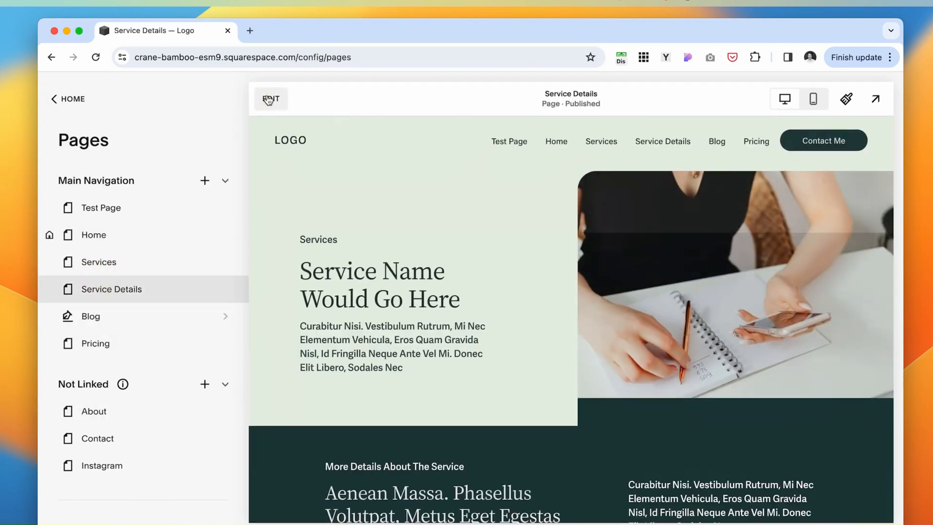
{"action": "left_click", "coordinate": [271, 99]}
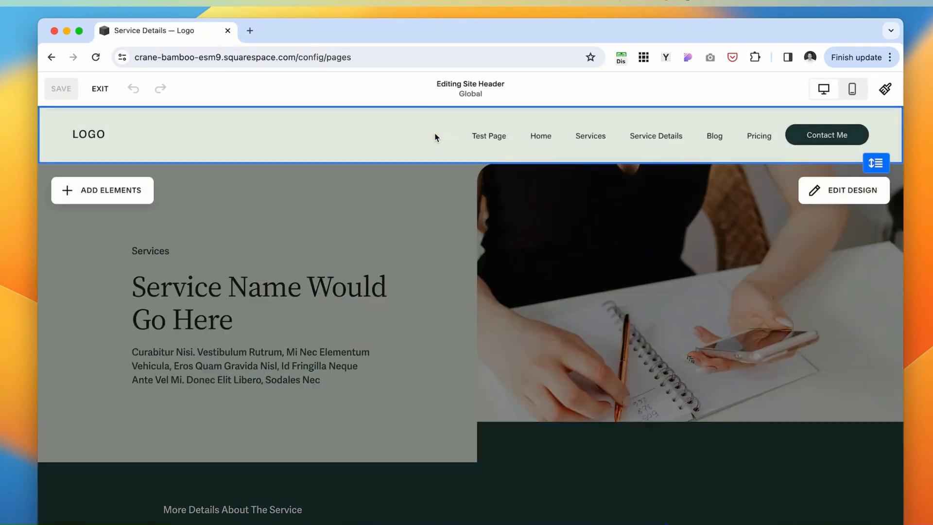
Try adding the Social Links and Cart elements to the site header.
{"action": "left_click", "coordinate": [72, 192]}
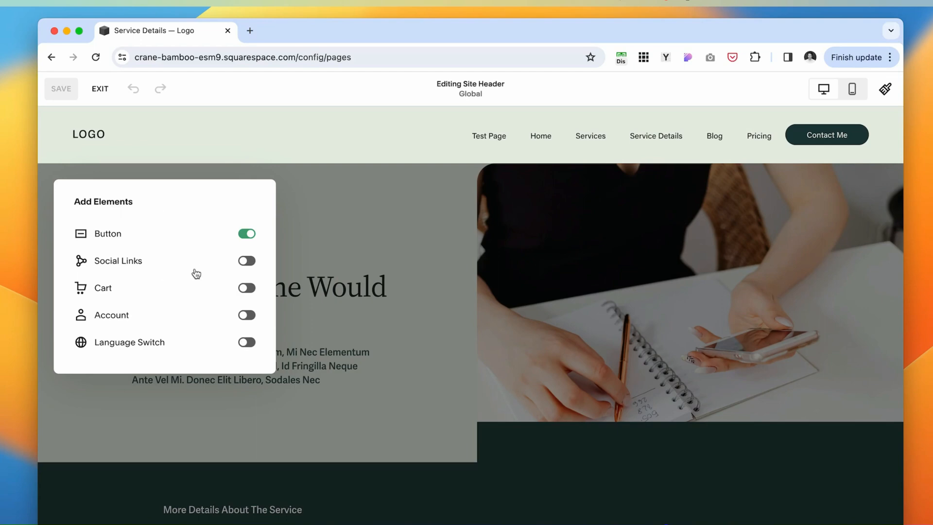
{"action": "left_click", "coordinate": [248, 261]}
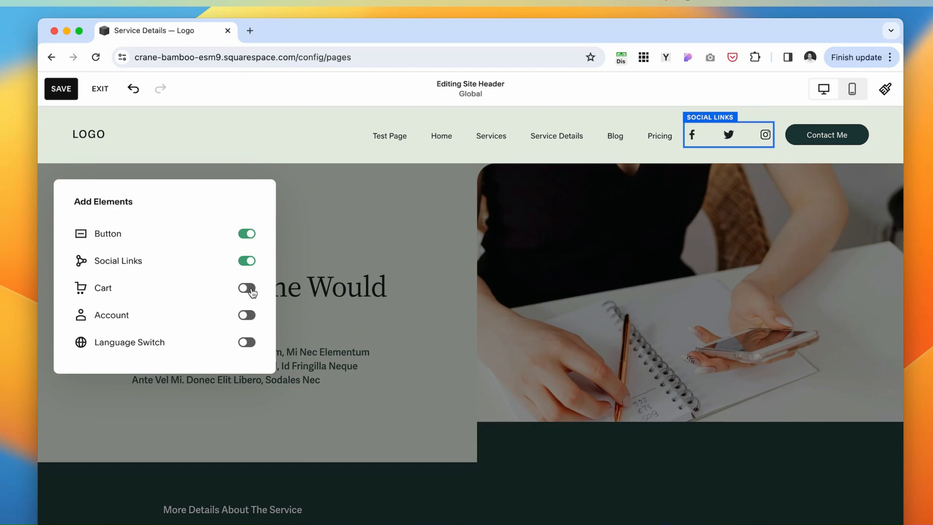
{"action": "left_click", "coordinate": [251, 290]}
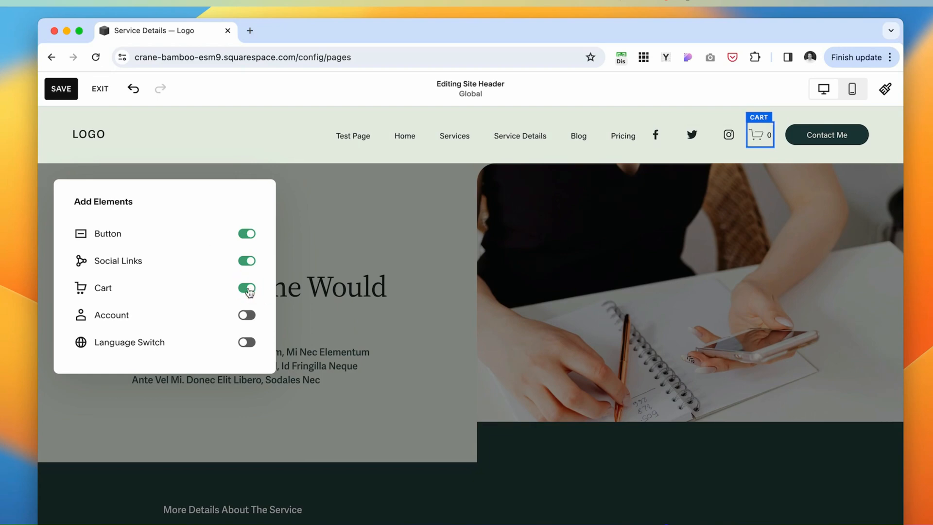
{"action": "left_click", "coordinate": [248, 289]}
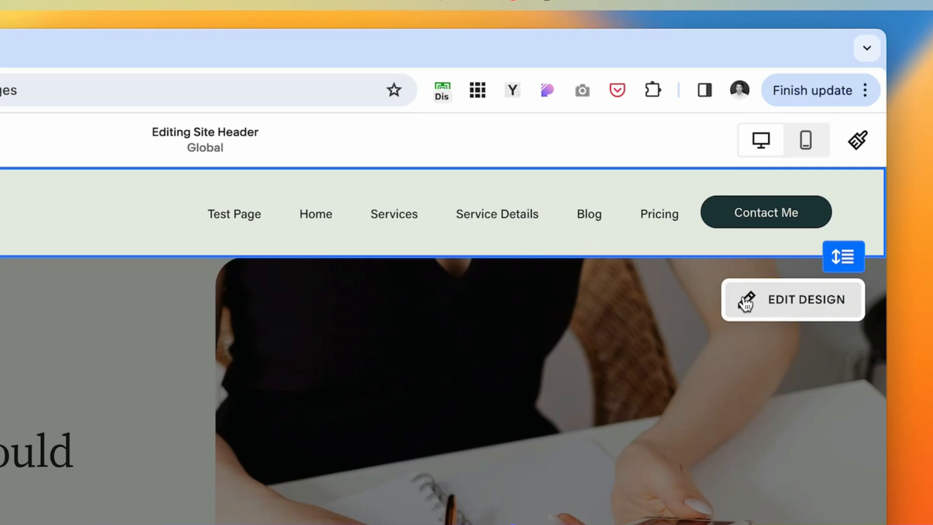
Change the site header layout to a centered logo above the navigation links, with the button on the far right.
{"action": "left_click", "coordinate": [746, 304]}
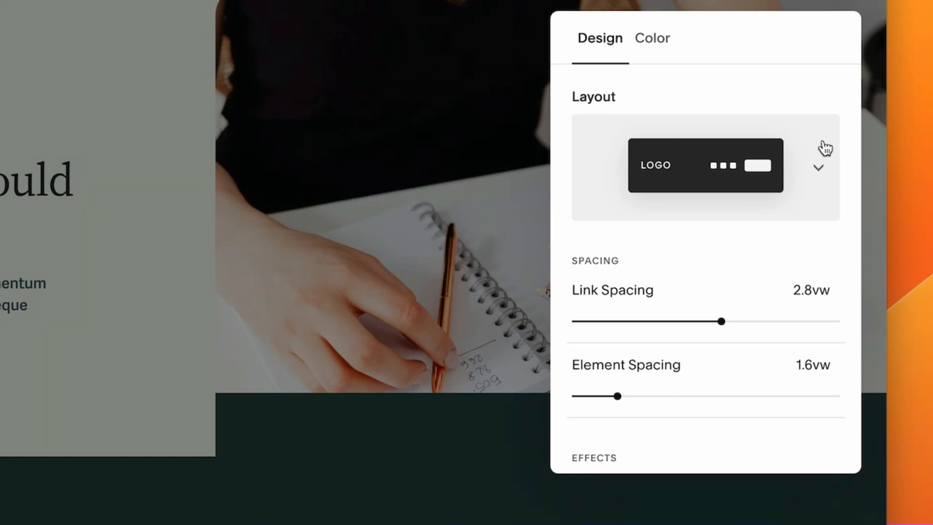
{"action": "left_click", "coordinate": [822, 147]}
{"action": "scroll", "coordinate": [748, 446], "scroll_direction": "down", "scroll_amount": 2}
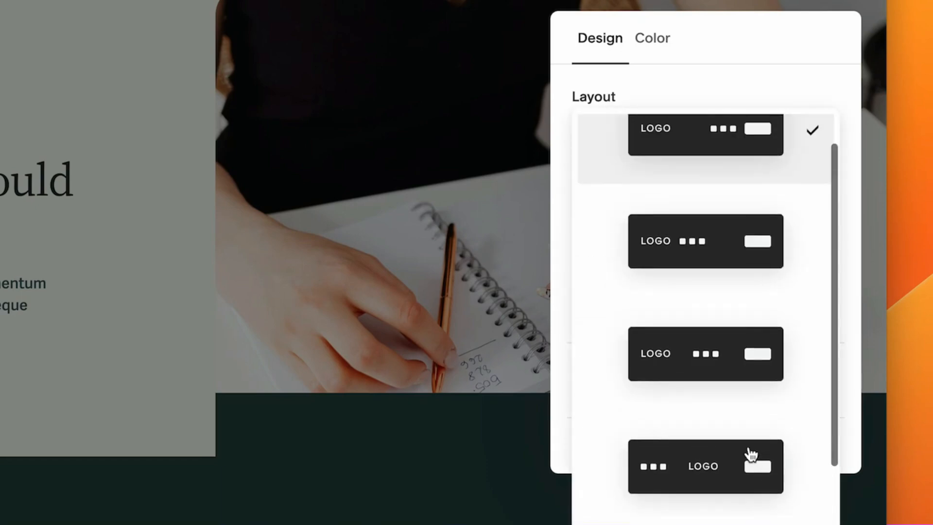
{"action": "scroll", "coordinate": [751, 455], "scroll_direction": "up", "scroll_amount": 2}
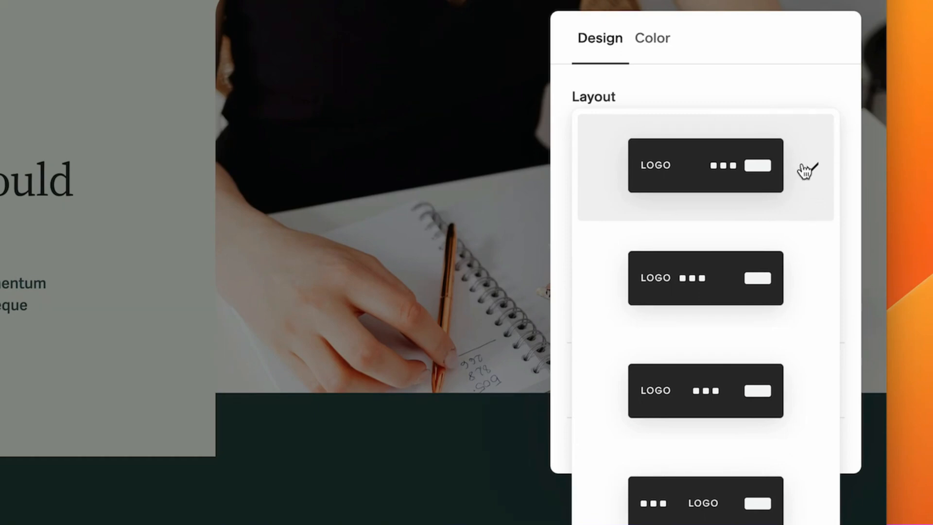
{"action": "scroll", "coordinate": [718, 492], "scroll_direction": "down", "scroll_amount": 3}
{"action": "left_click", "coordinate": [704, 482]}
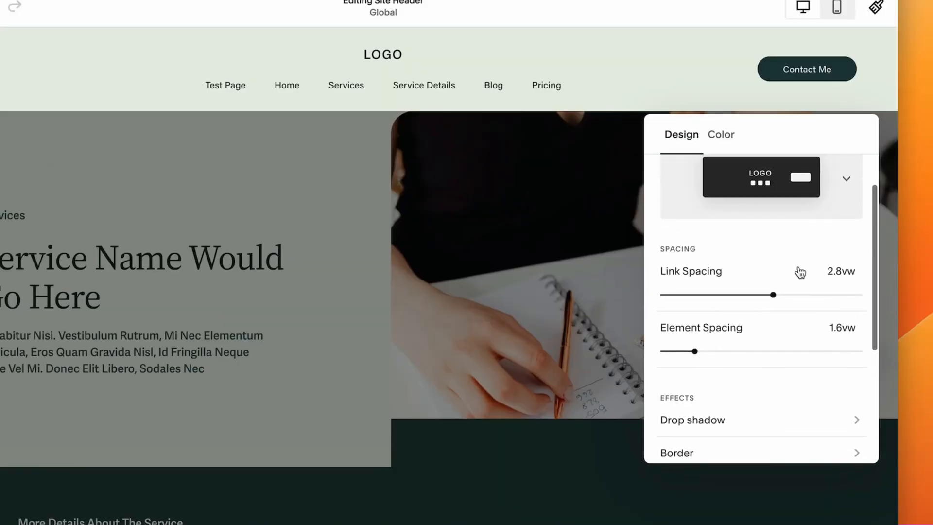
Set the header's link spacing to 4vw, reduce its element spacing, and apply a drop shadow beneath it.
{"action": "left_click_drag", "start_coordinate": [776, 296], "coordinate": [821, 294]}
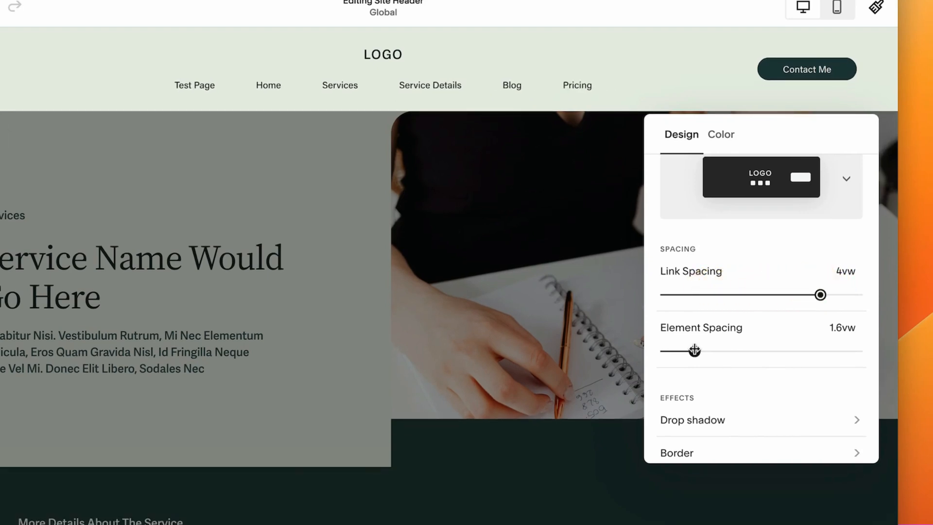
{"action": "mouse_move", "coordinate": [694, 351]}
{"action": "left_mouse_down"}
{"action": "mouse_move", "coordinate": [677, 351]}
{"action": "mouse_move", "coordinate": [709, 348]}
{"action": "mouse_move", "coordinate": [670, 348]}
{"action": "mouse_move", "coordinate": [683, 348]}
{"action": "left_mouse_up"}
{"action": "scroll", "coordinate": [847, 311], "scroll_direction": "down", "scroll_amount": 3}
{"action": "left_click", "coordinate": [847, 309]}
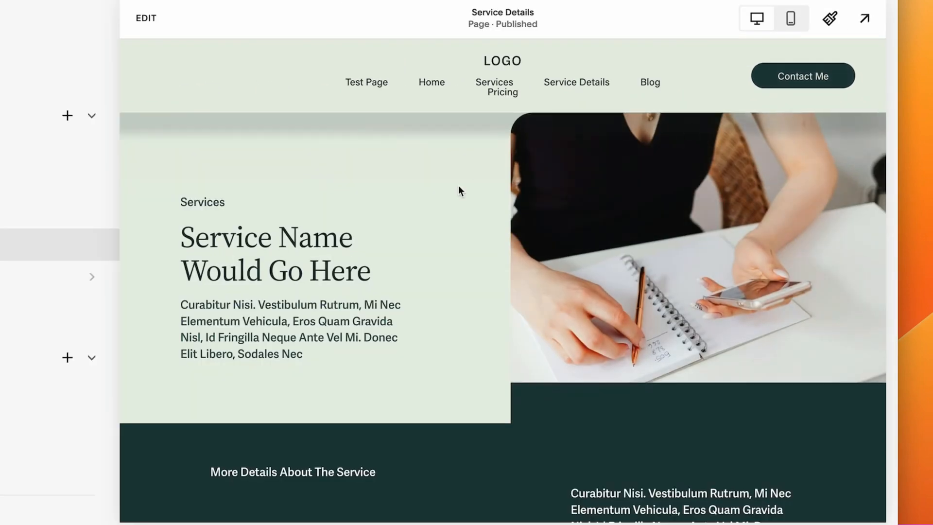
{"action": "scroll", "coordinate": [459, 185], "scroll_direction": "down", "scroll_amount": 5}
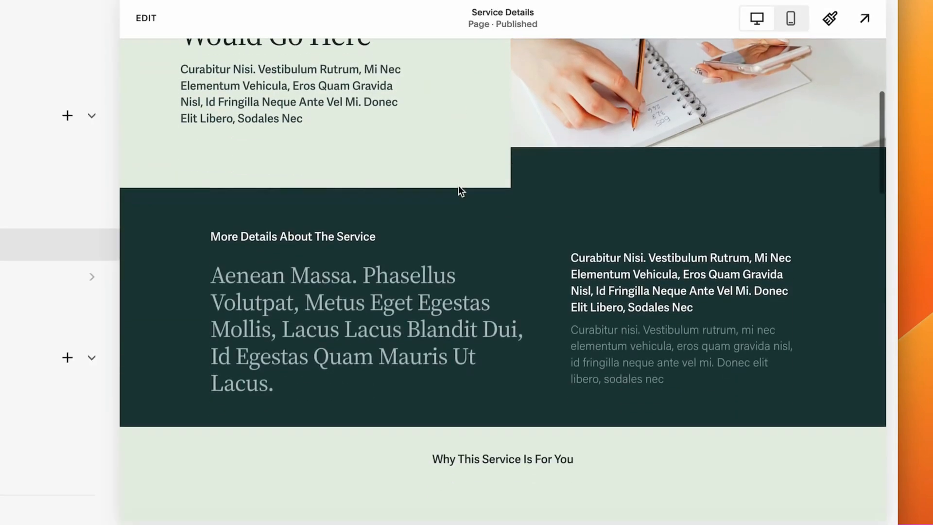
{"action": "scroll", "coordinate": [460, 187], "scroll_direction": "up", "scroll_amount": 5}
Reopen the header design settings and examine the available color styles: Solid, Gradient and Adaptive.
{"action": "left_click", "coordinate": [140, 20]}
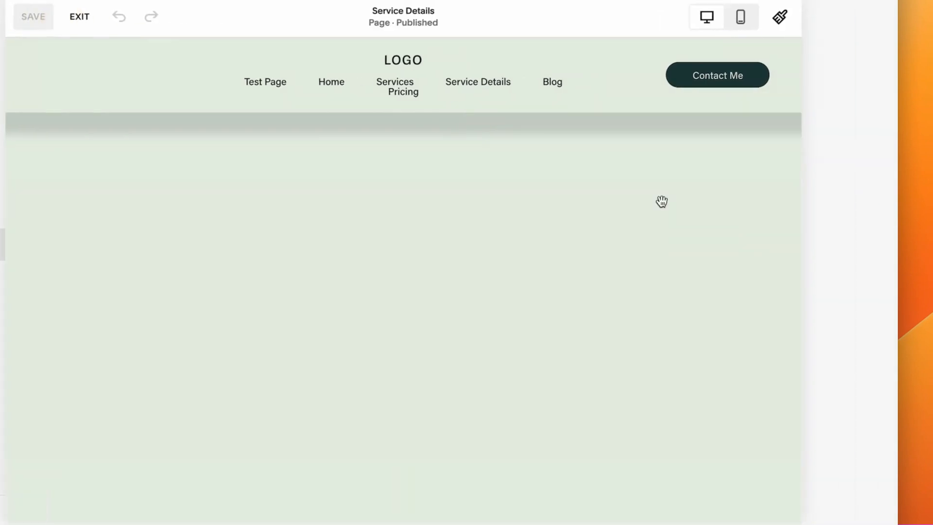
{"action": "left_click", "coordinate": [720, 144]}
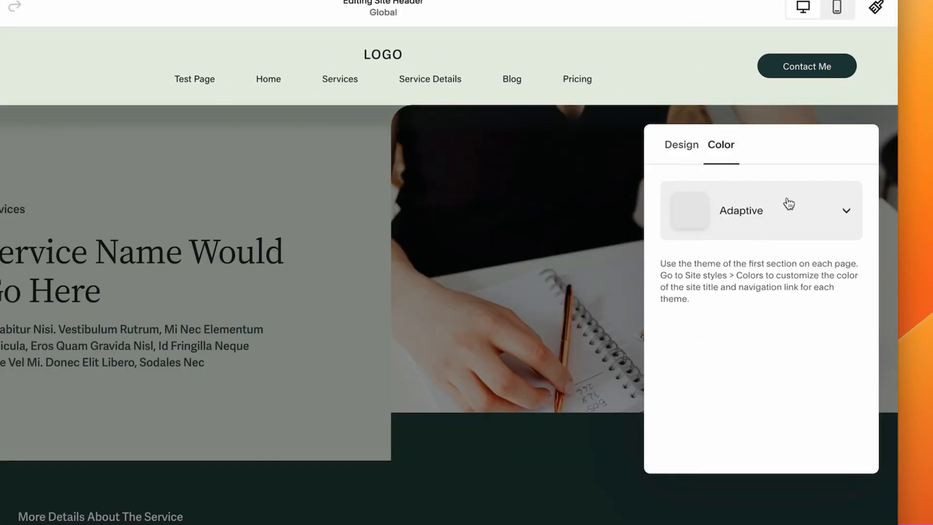
{"action": "left_click", "coordinate": [844, 214]}
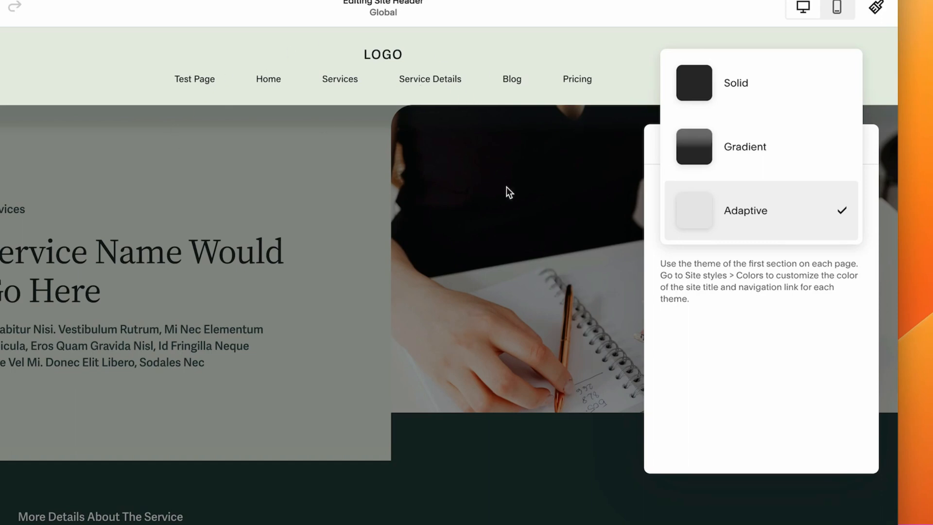
{"action": "left_click", "coordinate": [360, 184]}
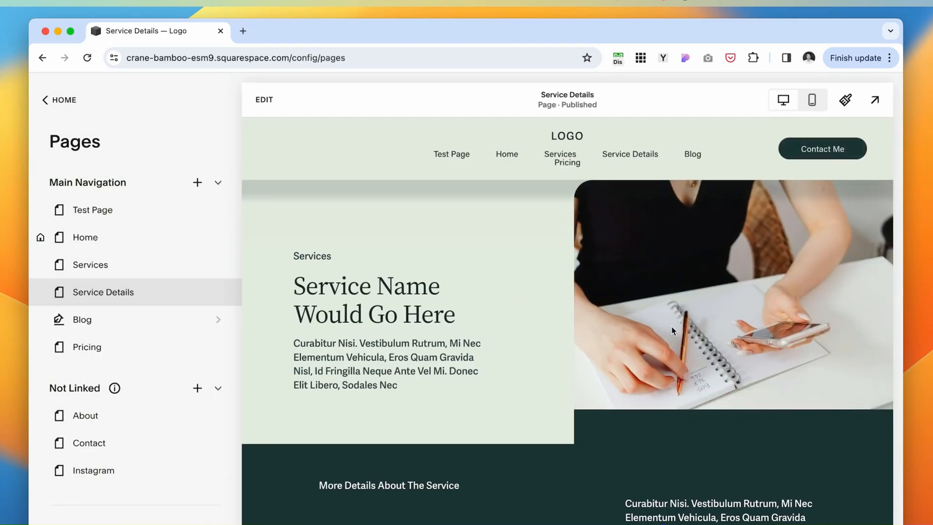
{"action": "scroll", "coordinate": [673, 331], "scroll_direction": "down", "scroll_amount": 1}
{"action": "scroll", "coordinate": [335, 164], "scroll_direction": "up", "scroll_amount": 1}
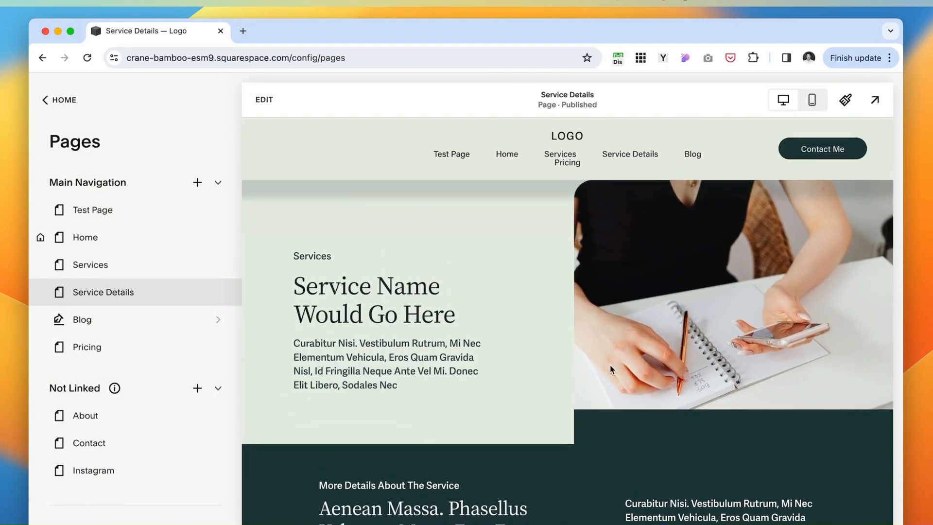
Try the Lightest 2 and Bright 2 color themes on the first section of the Service Details page.
{"action": "left_click", "coordinate": [264, 99]}
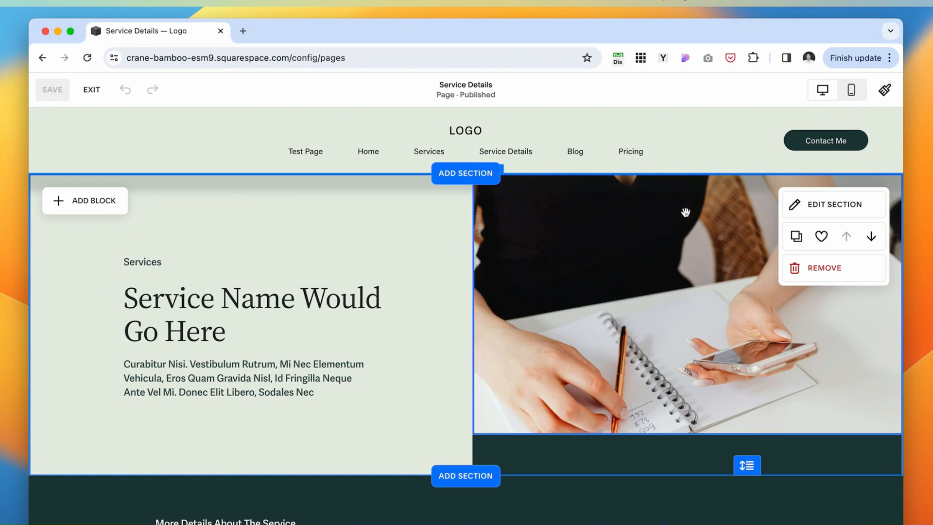
{"action": "left_click", "coordinate": [795, 205]}
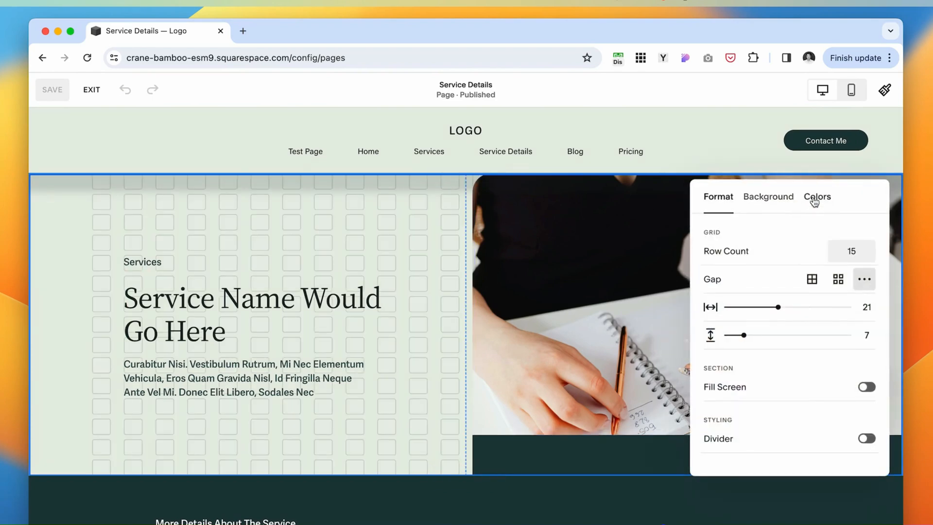
{"action": "left_click", "coordinate": [816, 198]}
{"action": "scroll", "coordinate": [793, 351], "scroll_direction": "down", "scroll_amount": 1}
{"action": "scroll", "coordinate": [793, 352], "scroll_direction": "up", "scroll_amount": 1}
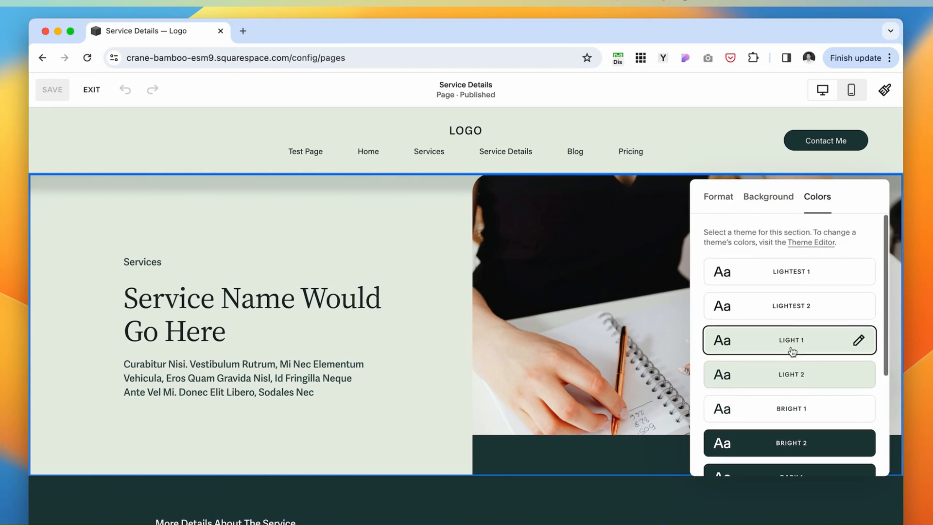
{"action": "left_click", "coordinate": [834, 314]}
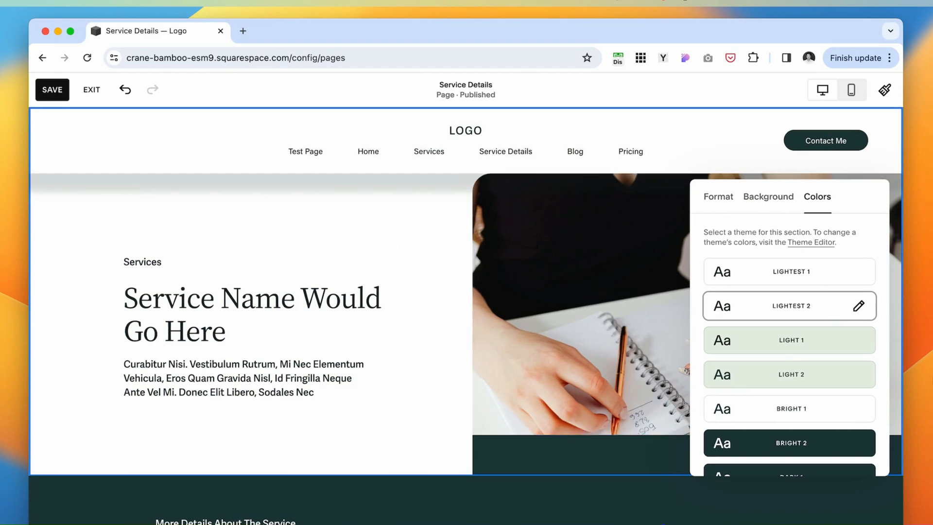
{"action": "scroll", "coordinate": [751, 413], "scroll_direction": "down", "scroll_amount": 3}
{"action": "left_click", "coordinate": [831, 288]}
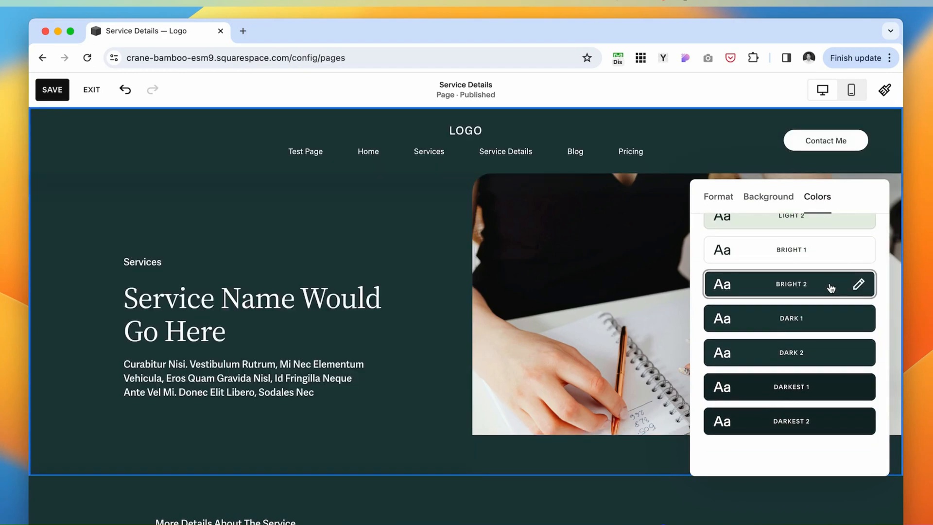
Set the first section's color theme to Light 1, then save the Service Details page and exit editing.
{"action": "scroll", "coordinate": [834, 301], "scroll_direction": "up", "scroll_amount": 3}
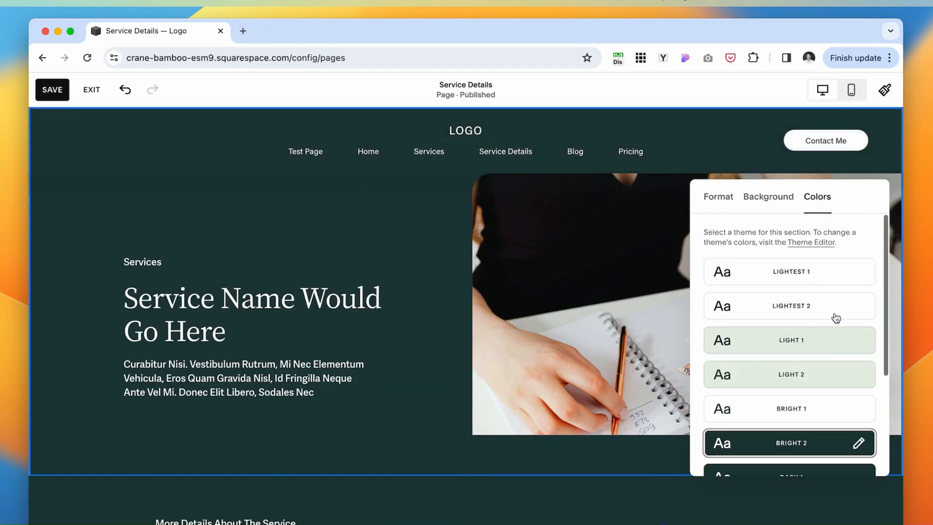
{"action": "left_click", "coordinate": [833, 336]}
{"action": "left_click", "coordinate": [52, 89]}
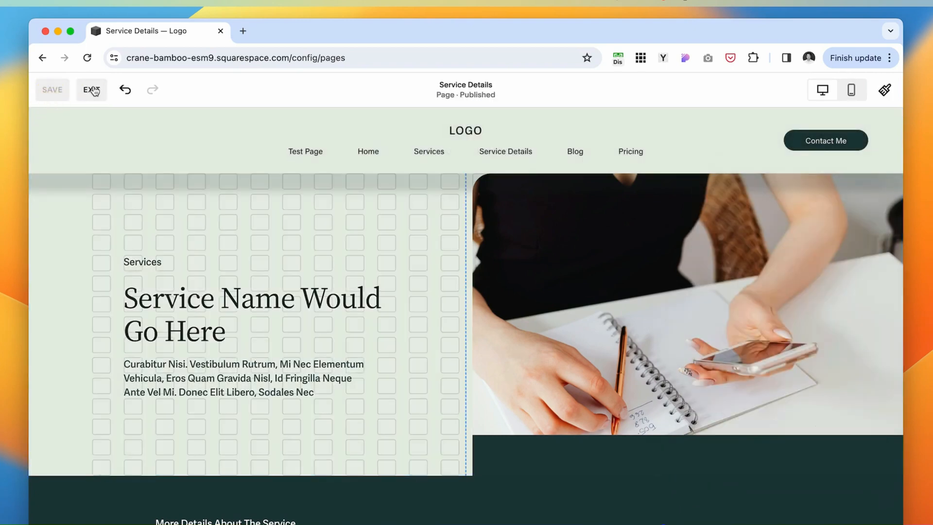
{"action": "left_click", "coordinate": [91, 90]}
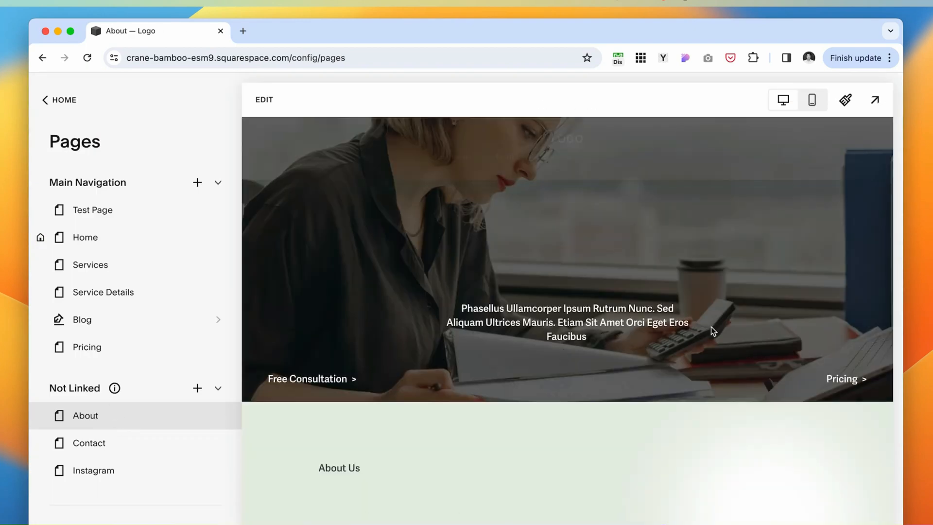
Edit the site header from the About page and set its color style to Solid.
{"action": "left_click", "coordinate": [264, 100]}
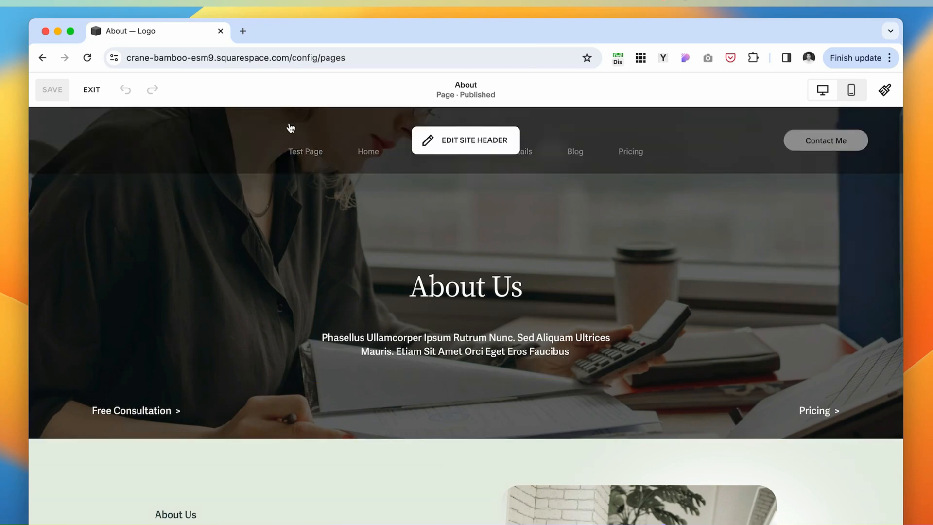
{"action": "left_click", "coordinate": [466, 141]}
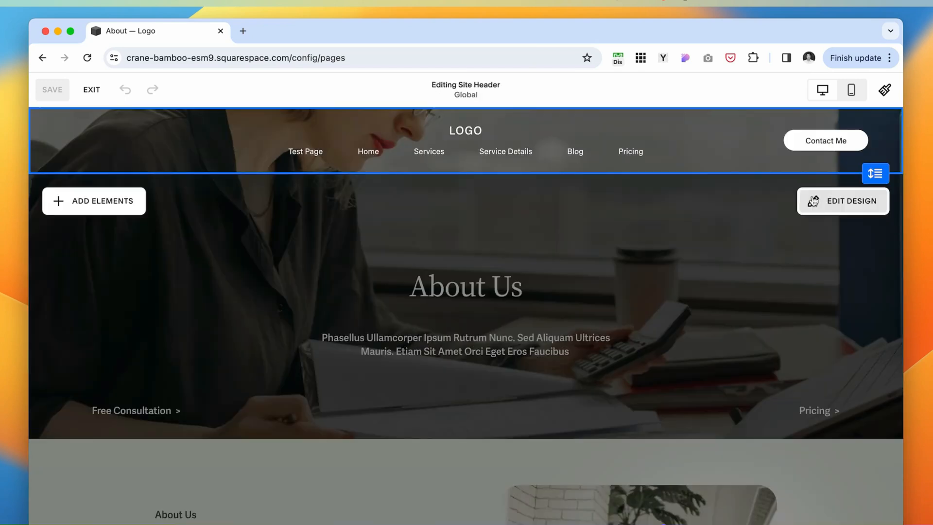
{"action": "left_click", "coordinate": [846, 207]}
{"action": "left_click", "coordinate": [753, 207]}
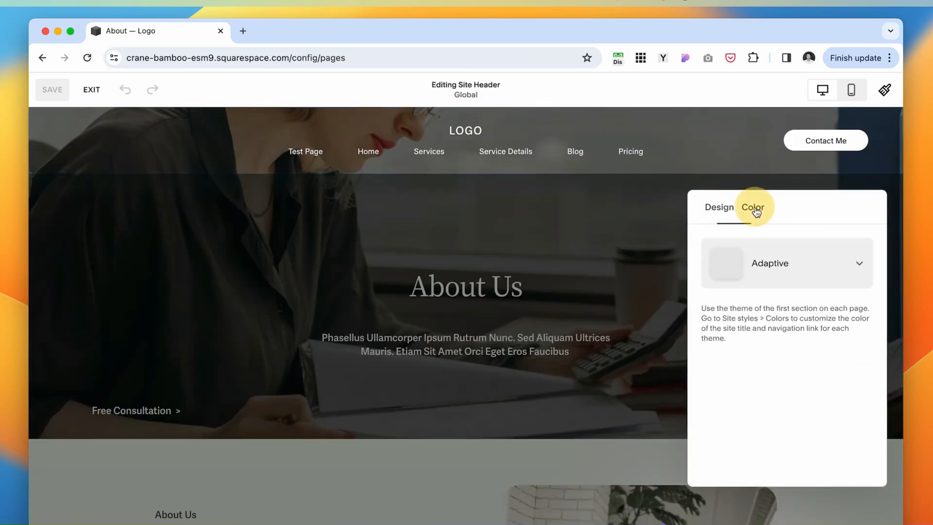
{"action": "left_click", "coordinate": [858, 264]}
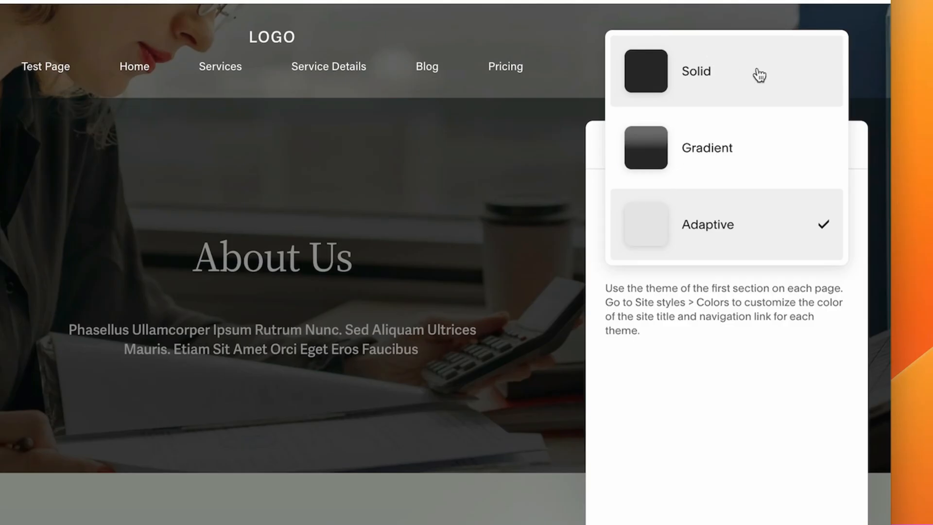
{"action": "left_click", "coordinate": [758, 69]}
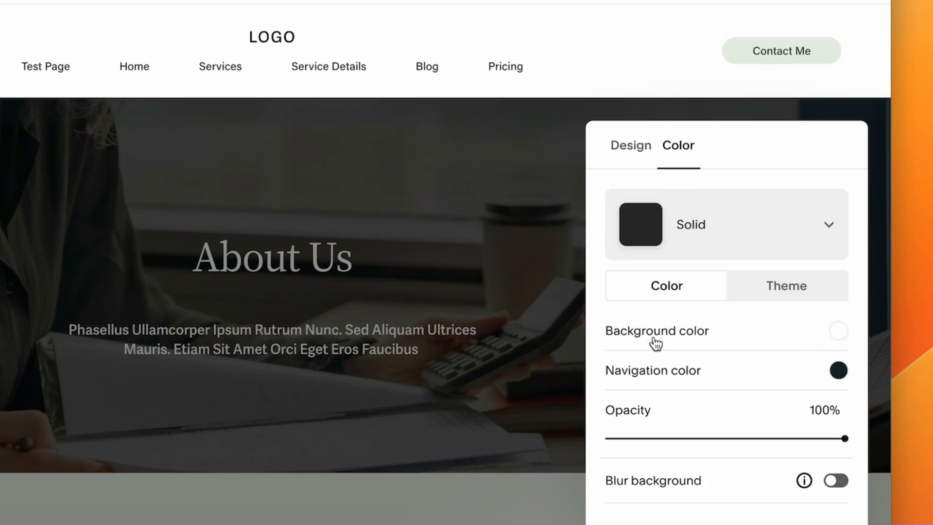
Give the solid header a dark red background color and a white navigation color.
{"action": "left_click", "coordinate": [838, 330]}
{"action": "left_click", "coordinate": [830, 313]}
{"action": "left_click", "coordinate": [607, 323]}
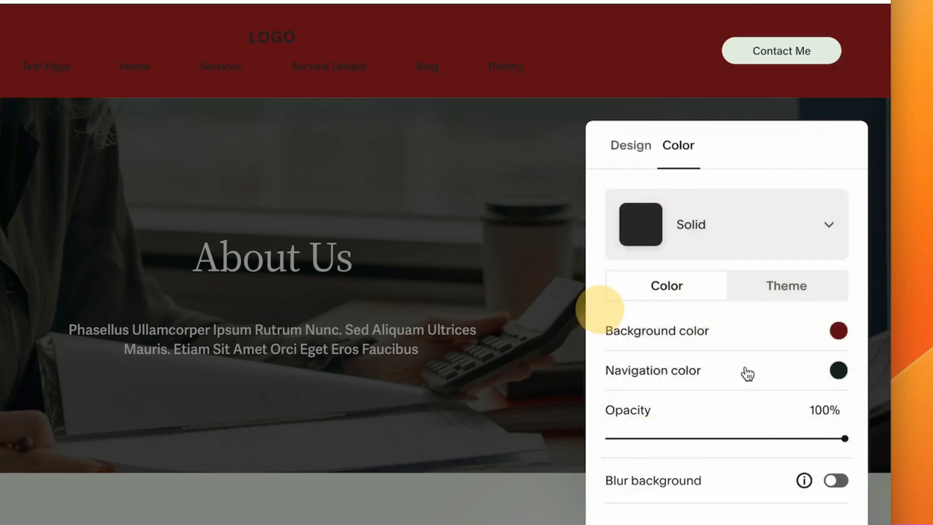
{"action": "left_click", "coordinate": [839, 371]}
{"action": "left_click", "coordinate": [648, 335]}
{"action": "left_click", "coordinate": [603, 326]}
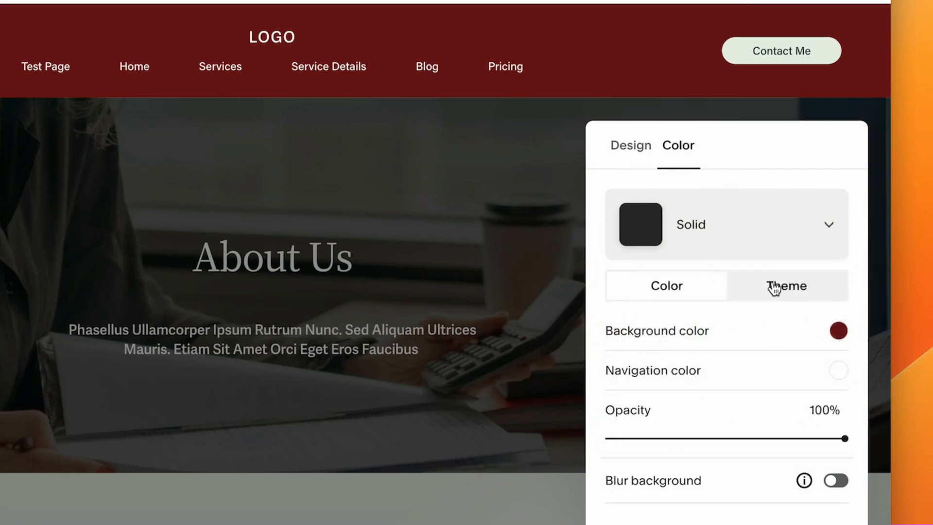
Switch the solid header from custom colors to a theme, trying Lightest 2 and settling on Light 1.
{"action": "left_click", "coordinate": [825, 294]}
{"action": "scroll", "coordinate": [758, 346], "scroll_direction": "down", "scroll_amount": 5}
{"action": "left_click", "coordinate": [790, 313]}
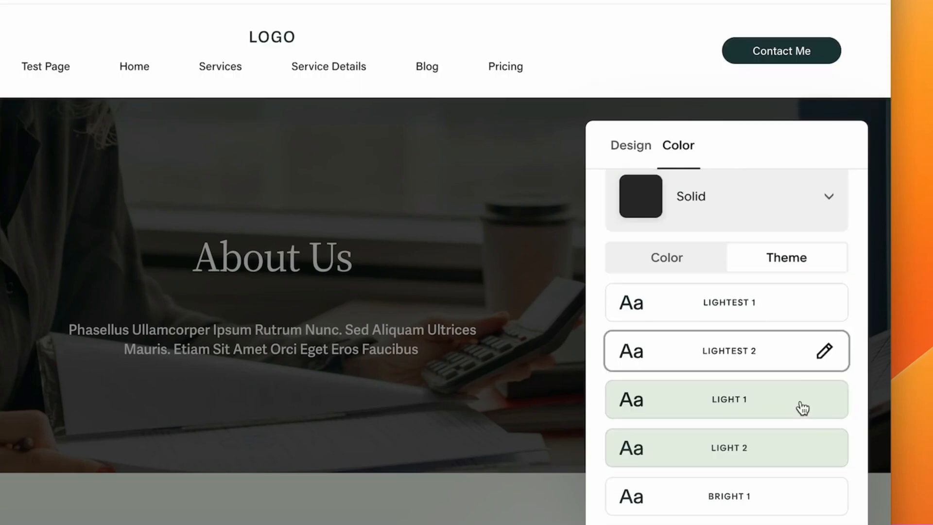
{"action": "left_click", "coordinate": [801, 405]}
{"action": "scroll", "coordinate": [693, 193], "scroll_direction": "up", "scroll_amount": 1}
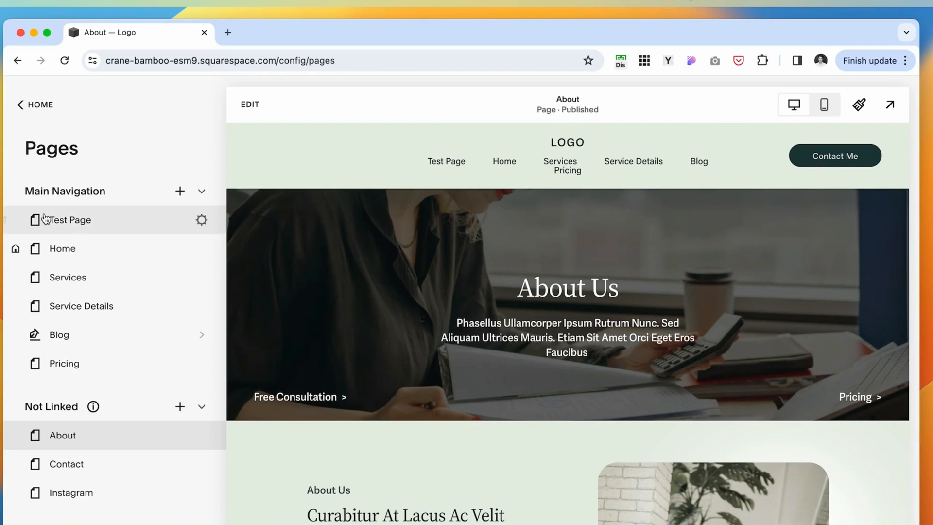
Review the Home and Services pages with the restyled site header.
{"action": "left_click", "coordinate": [81, 243]}
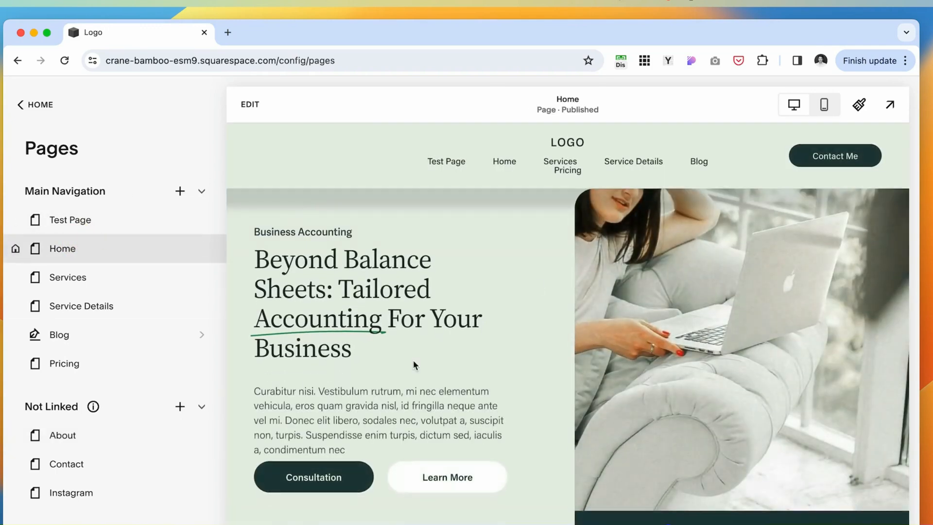
{"action": "scroll", "coordinate": [289, 298], "scroll_direction": "down", "scroll_amount": 1}
{"action": "left_click", "coordinate": [81, 277]}
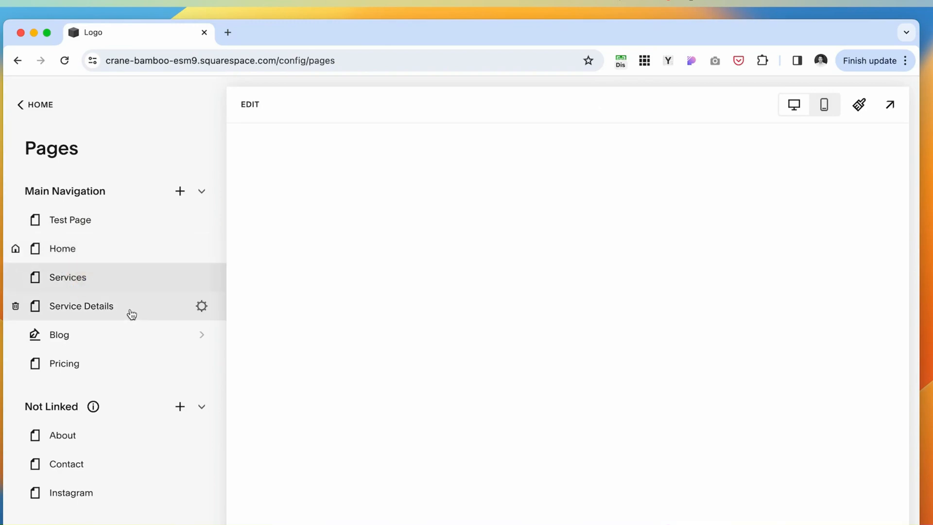
{"action": "scroll", "coordinate": [558, 350], "scroll_direction": "down", "scroll_amount": 4}
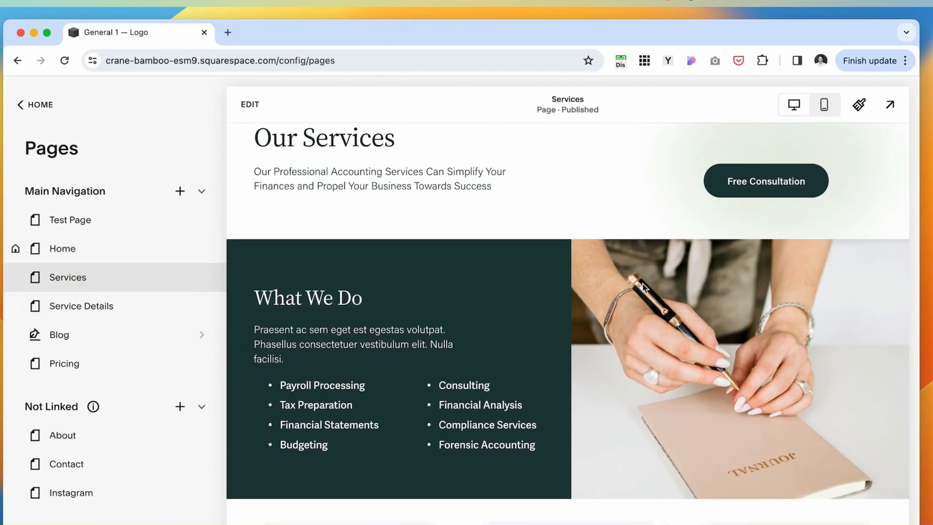
{"action": "scroll", "coordinate": [646, 287], "scroll_direction": "down", "scroll_amount": 6}
Open the site footer for editing from the Services page.
{"action": "left_click", "coordinate": [249, 104]}
{"action": "scroll", "coordinate": [633, 455], "scroll_direction": "down", "scroll_amount": 1}
{"action": "scroll", "coordinate": [633, 450], "scroll_direction": "down", "scroll_amount": 10}
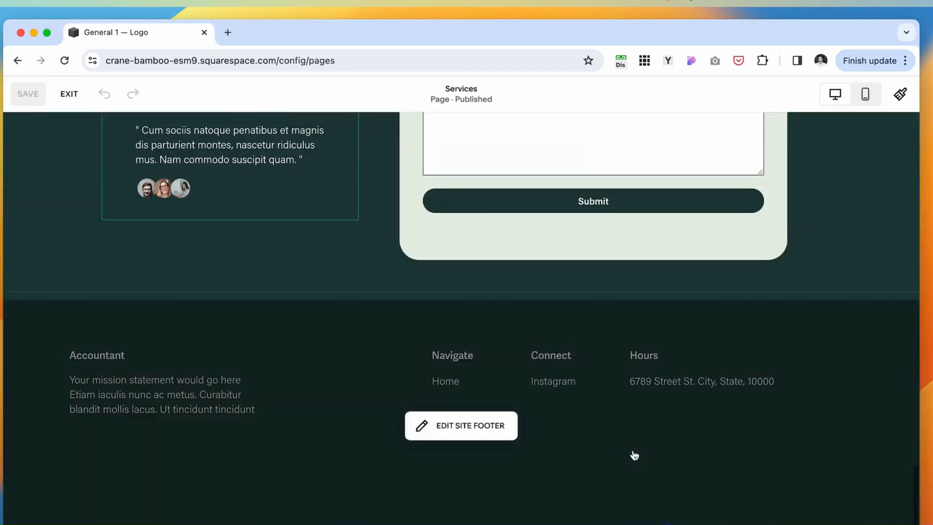
{"action": "left_click", "coordinate": [422, 427]}
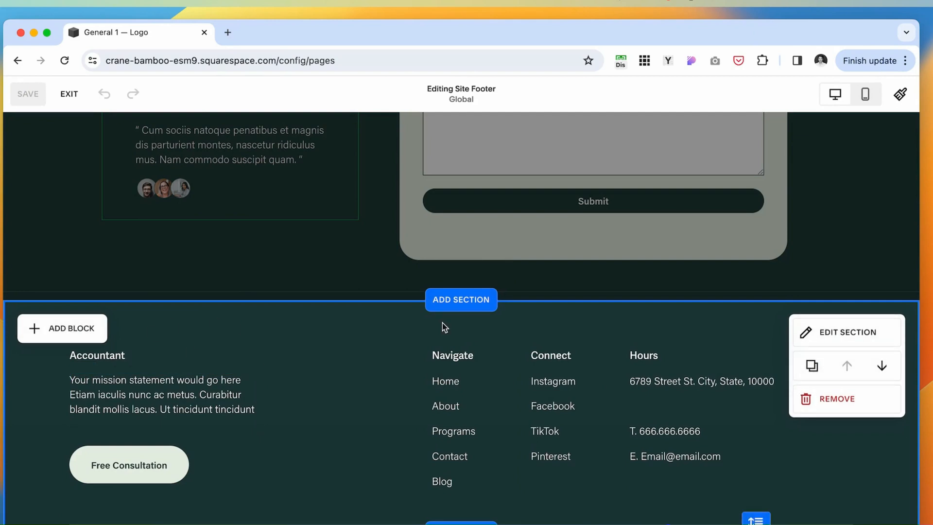
Add an image block showing the woman in a white blazer between the footer's mission statement and its Navigate column.
{"action": "left_click", "coordinate": [35, 333]}
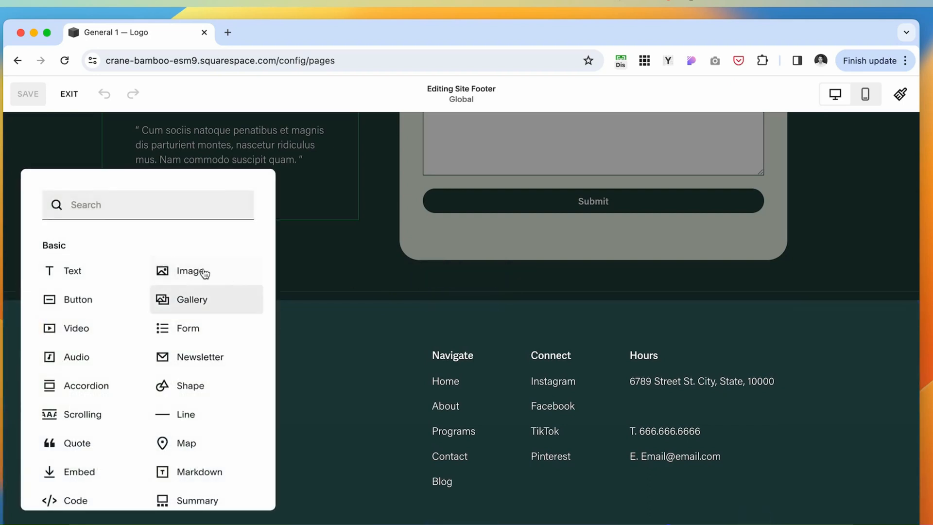
{"action": "left_click", "coordinate": [210, 271]}
{"action": "left_click", "coordinate": [165, 439]}
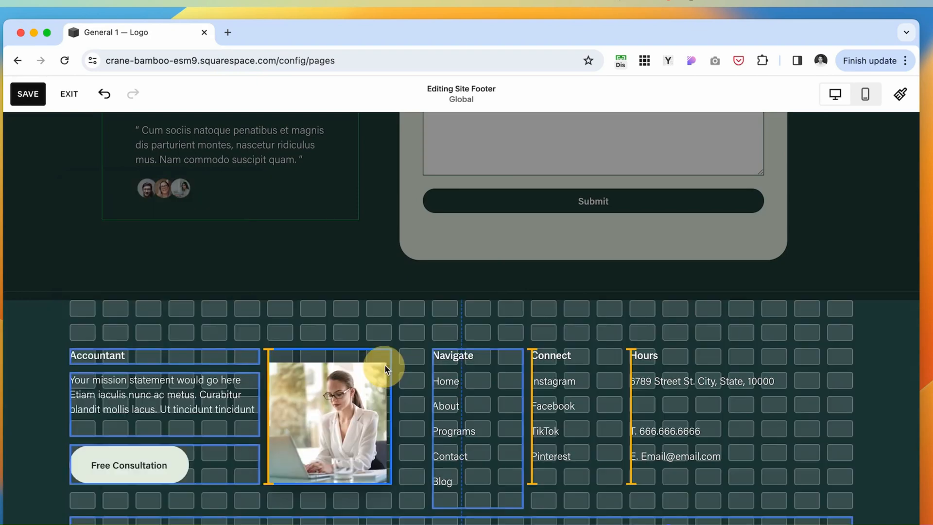
{"action": "left_click_drag", "start_coordinate": [385, 364], "coordinate": [387, 356]}
{"action": "left_click", "coordinate": [27, 371]}
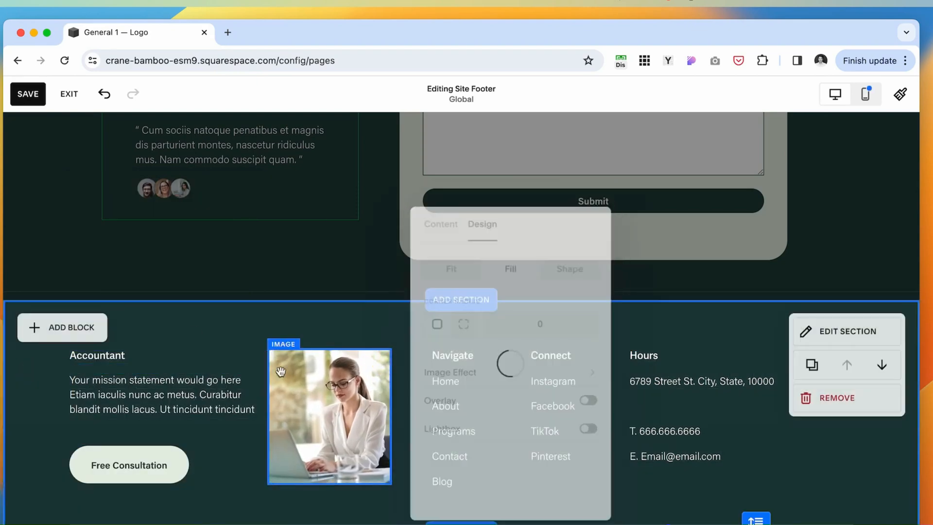
{"action": "left_click_drag", "start_coordinate": [304, 405], "coordinate": [323, 405]}
Replace the Home entry in the footer's Navigate list with the text "Type".
{"action": "left_click", "coordinate": [461, 378]}
{"action": "double_click", "coordinate": [461, 380]}
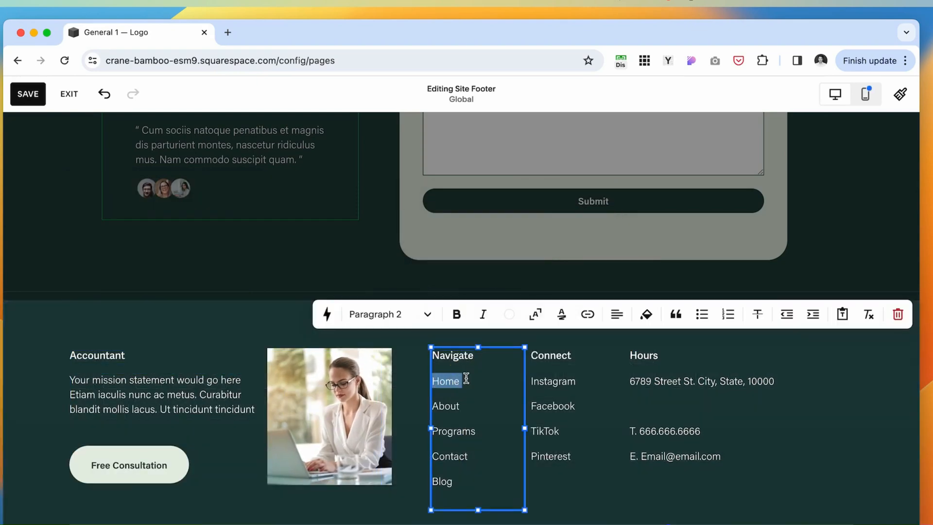
{"action": "type", "text": "Type"}
{"action": "left_click", "coordinate": [729, 413]}
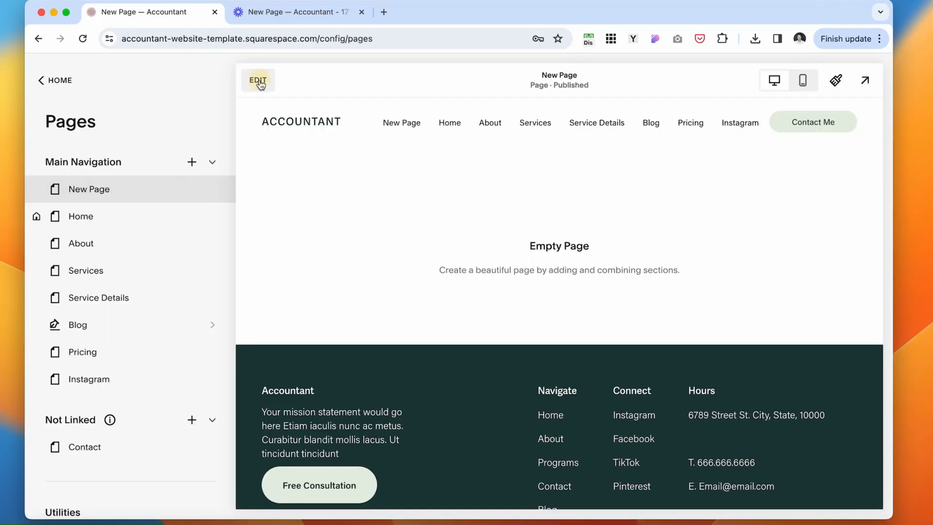
Open the Accountant site's New Page for editing and start adding a section.
{"action": "left_click", "coordinate": [258, 81]}
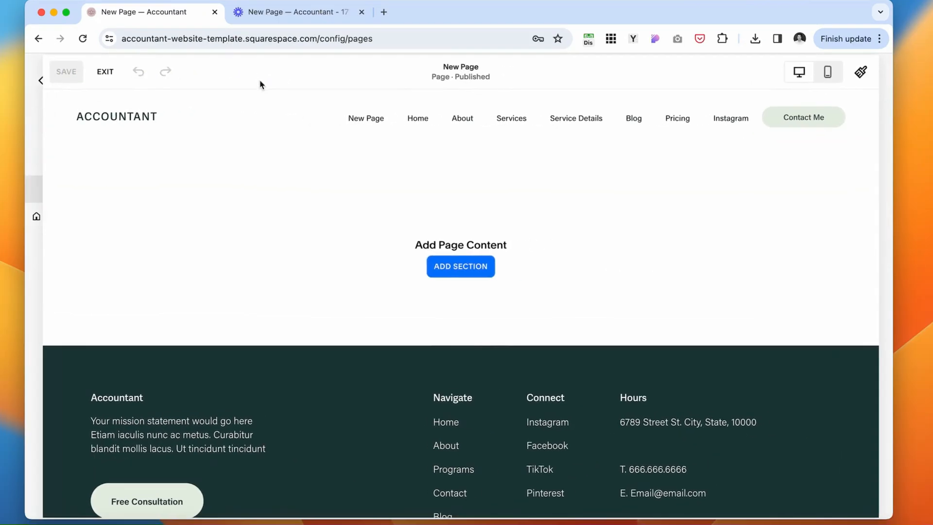
{"action": "left_click", "coordinate": [453, 267]}
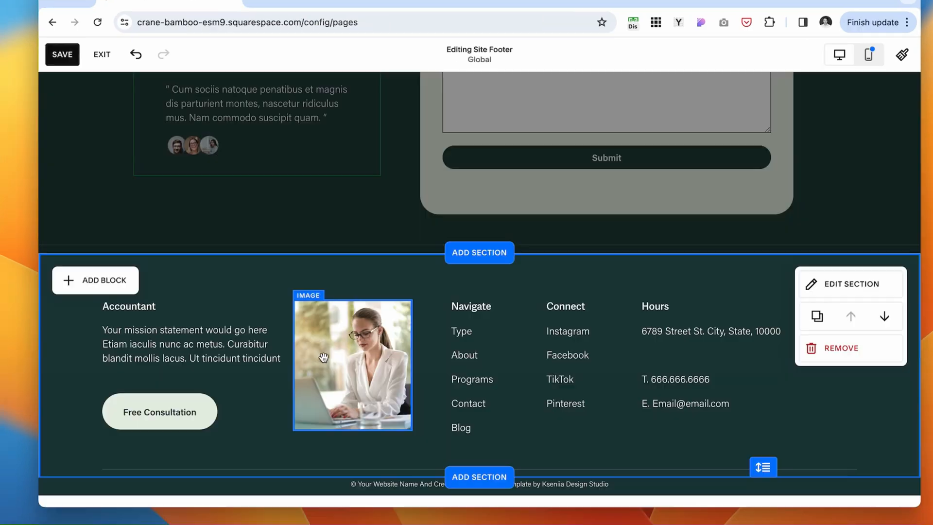
Add a blank section above the existing footer section and insert a Gallery block in it.
{"action": "left_click", "coordinate": [508, 253]}
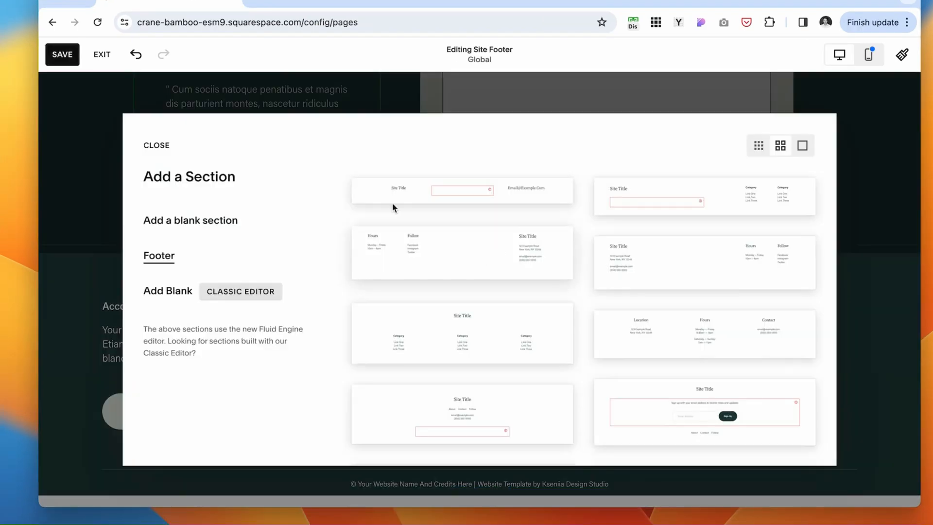
{"action": "left_click", "coordinate": [201, 217]}
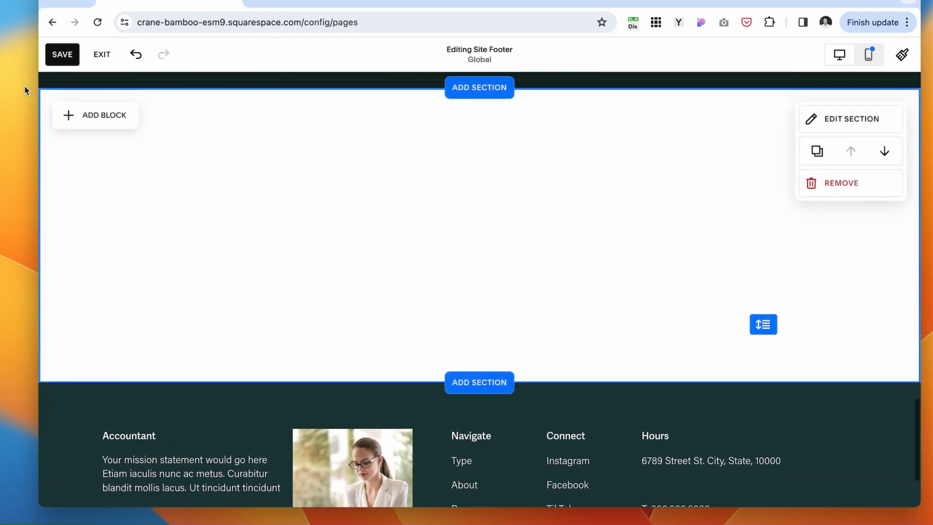
{"action": "left_click", "coordinate": [69, 117]}
{"action": "left_click", "coordinate": [244, 264]}
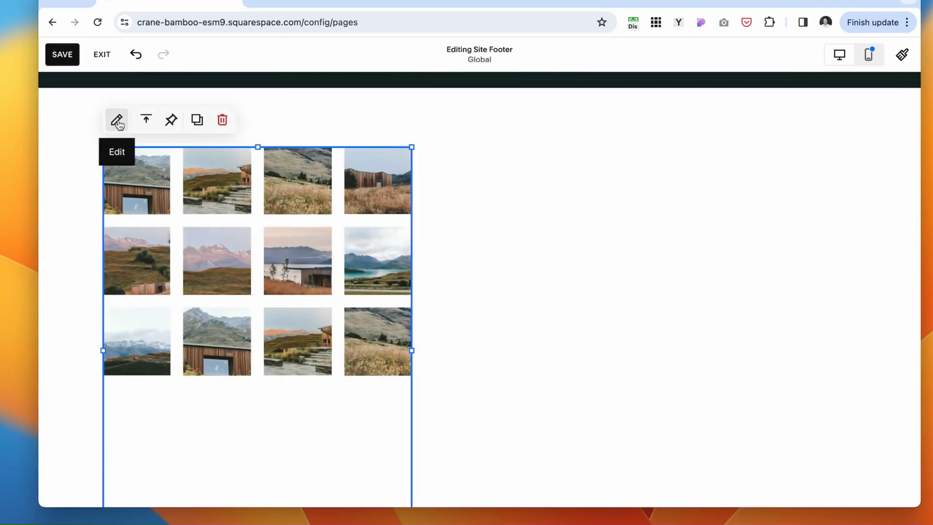
Fill the footer gallery with the first four photos from the library and stretch it across the full section width.
{"action": "left_click", "coordinate": [116, 123]}
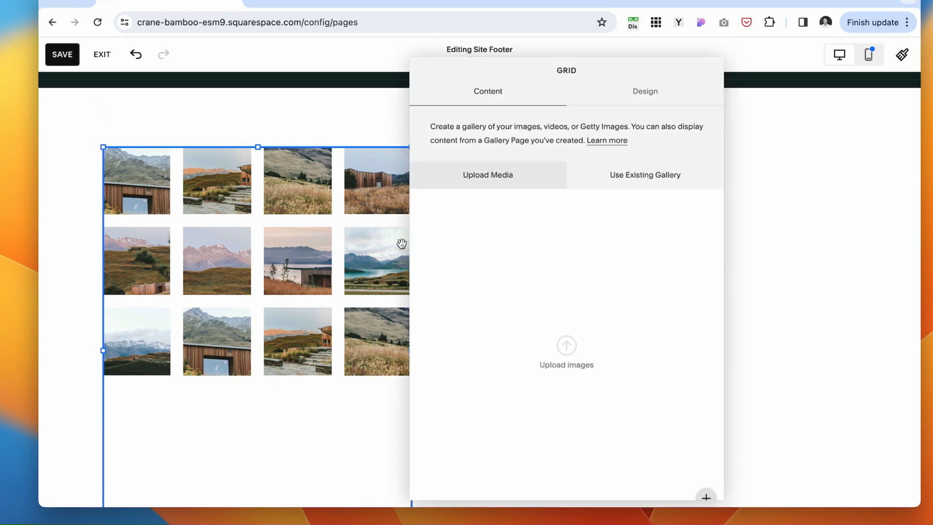
{"action": "left_click", "coordinate": [708, 496]}
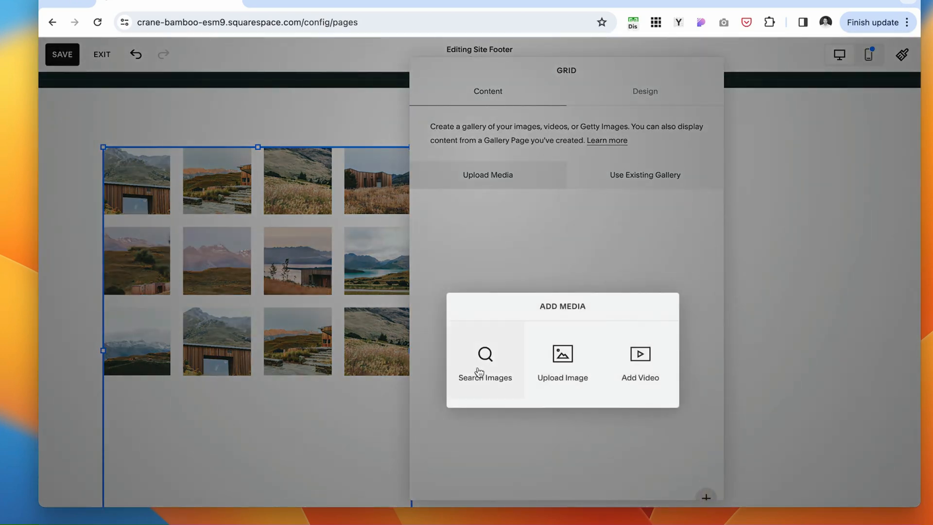
{"action": "left_click", "coordinate": [486, 368]}
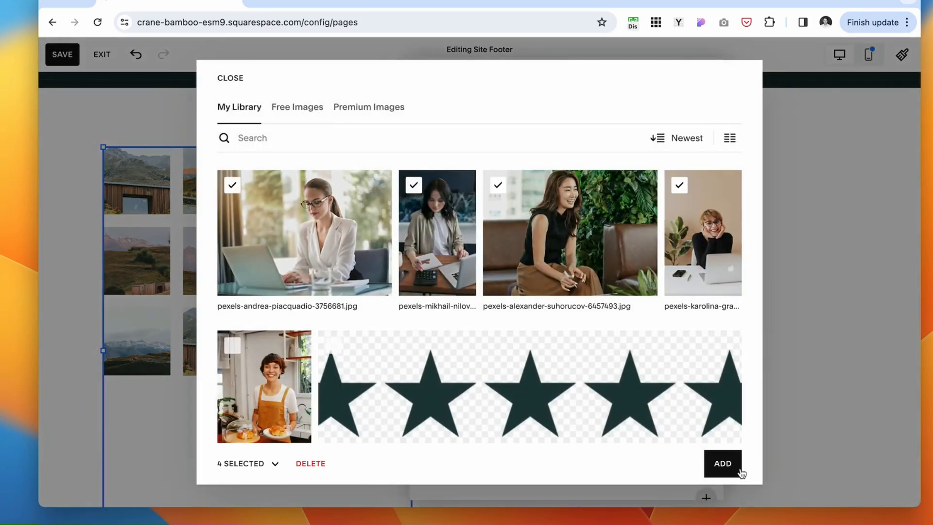
{"action": "left_click", "coordinate": [723, 464]}
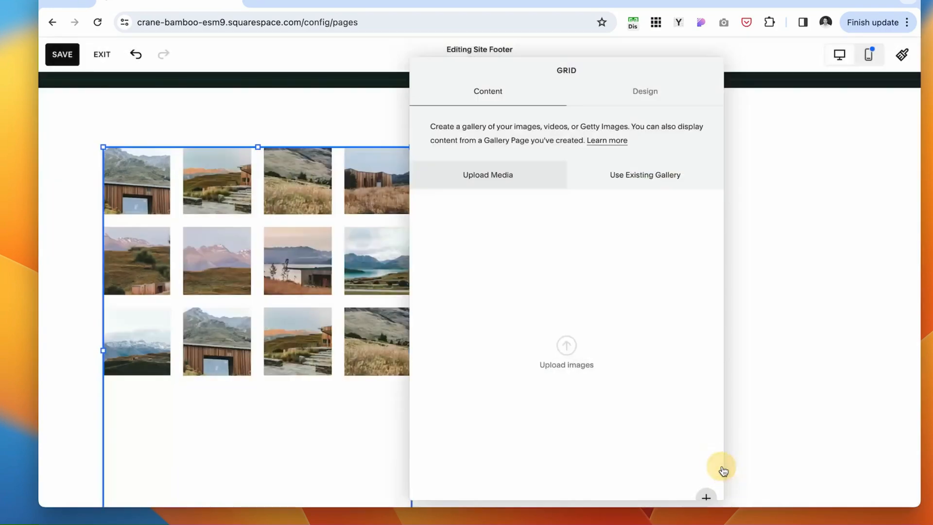
{"action": "left_click", "coordinate": [333, 229]}
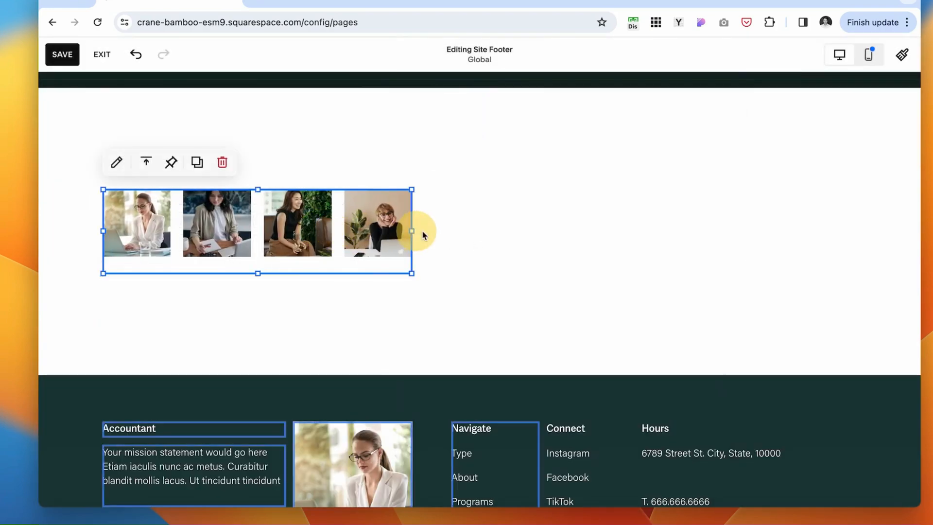
{"action": "left_click_drag", "start_coordinate": [412, 232], "coordinate": [919, 258]}
{"action": "left_click_drag", "start_coordinate": [103, 258], "coordinate": [42, 279]}
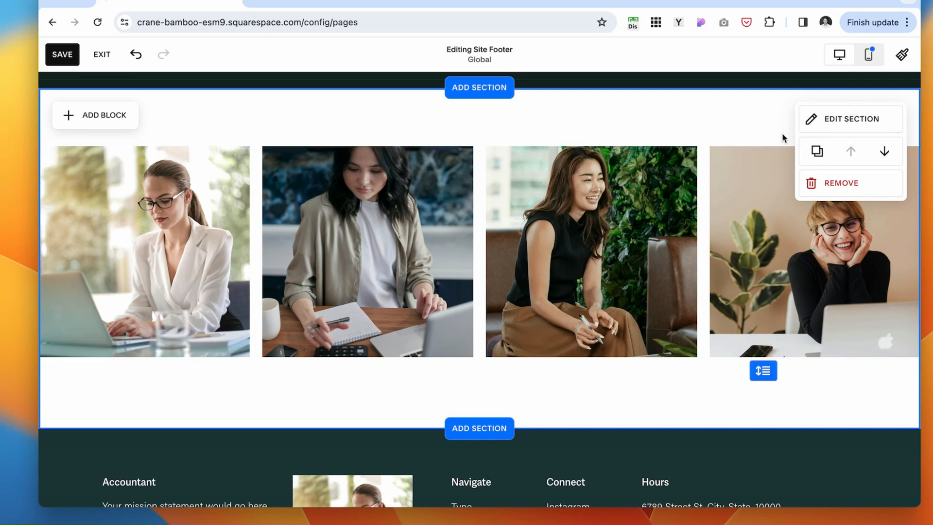
Turn off Fill Screen for the gallery section and choose a color theme for it.
{"action": "left_click", "coordinate": [813, 126]}
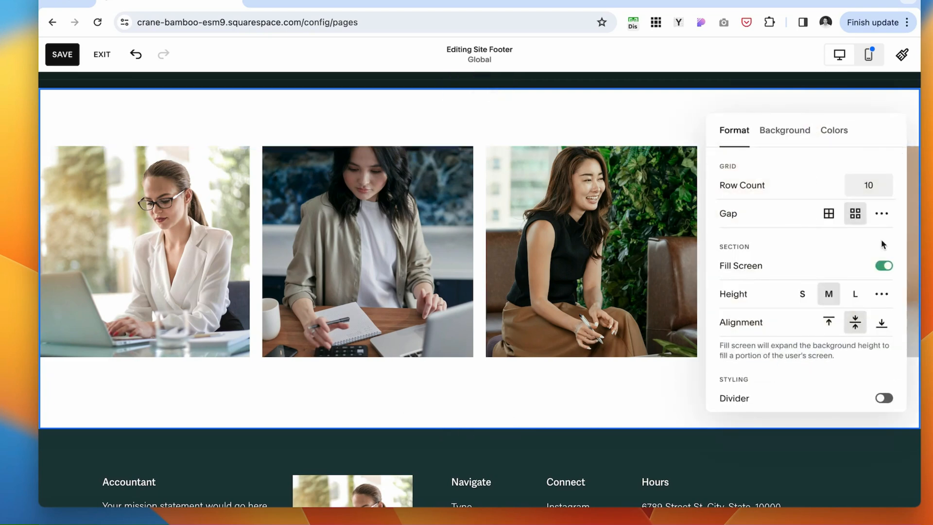
{"action": "left_click", "coordinate": [883, 266]}
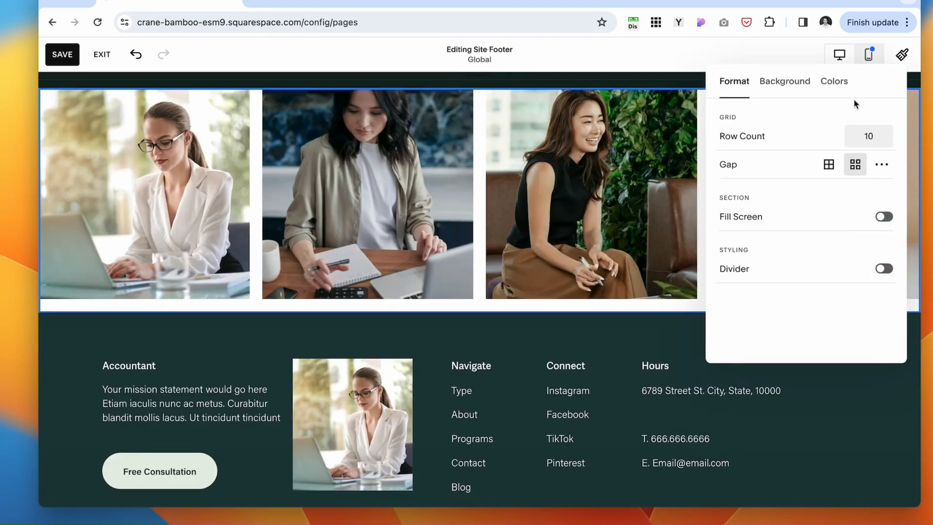
{"action": "left_click", "coordinate": [840, 83]}
{"action": "scroll", "coordinate": [814, 300], "scroll_direction": "down", "scroll_amount": 2}
{"action": "left_click", "coordinate": [833, 262]}
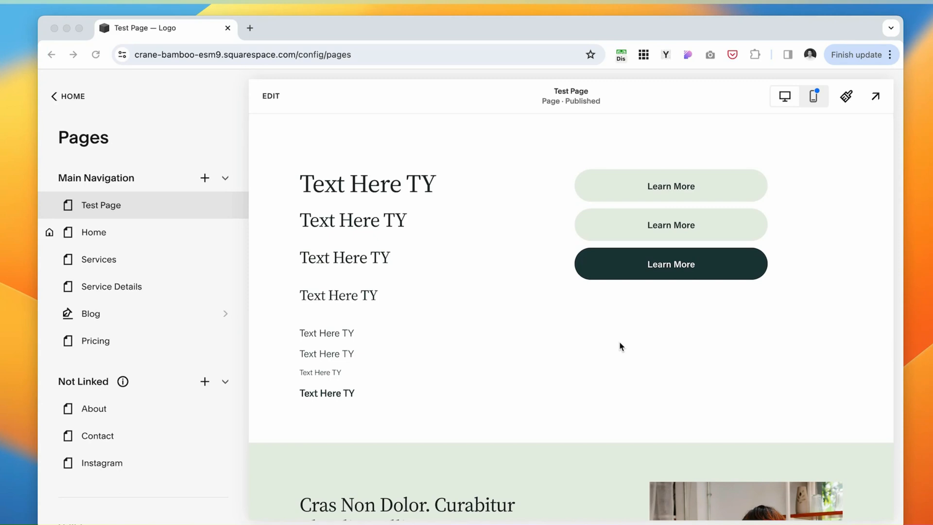
Open the color palette editor in Site Styles from the Test Page and browse the preset palettes.
{"action": "left_click", "coordinate": [847, 96]}
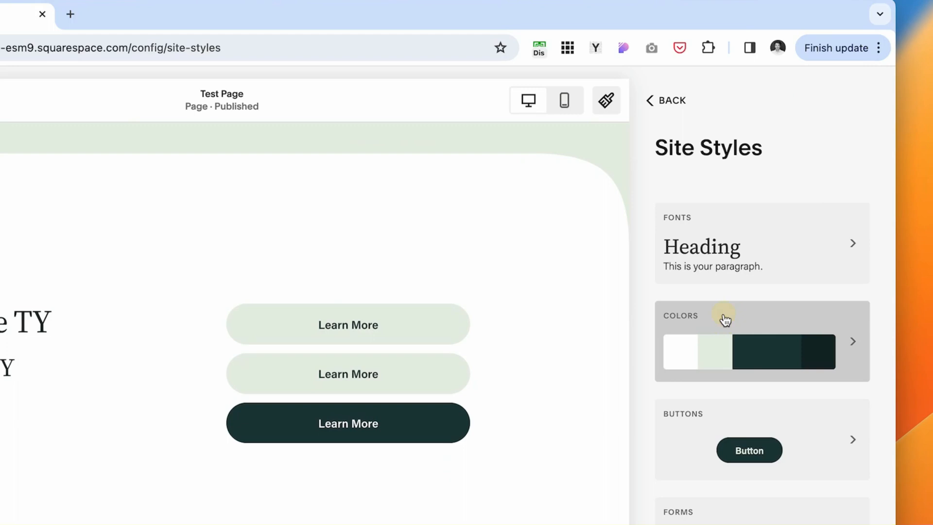
{"action": "left_click", "coordinate": [768, 270]}
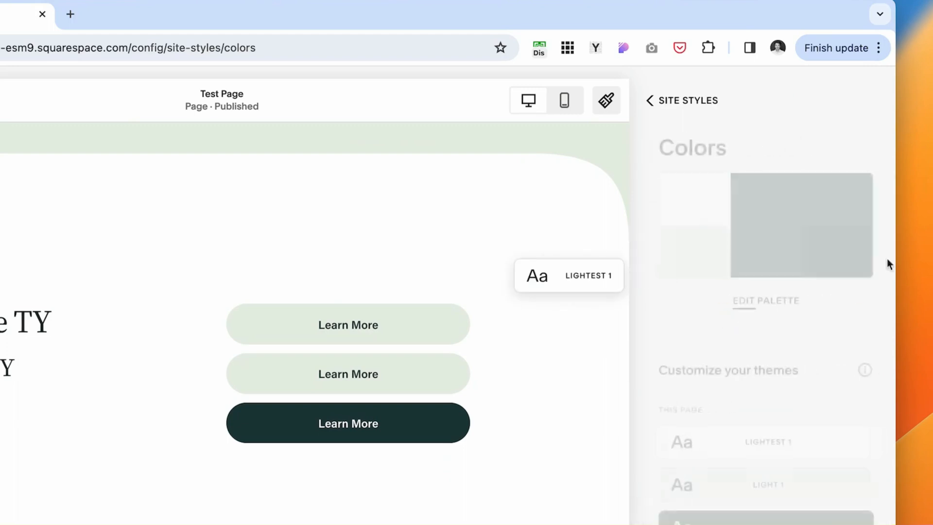
{"action": "left_click", "coordinate": [782, 300]}
{"action": "scroll", "coordinate": [699, 394], "scroll_direction": "down", "scroll_amount": 5}
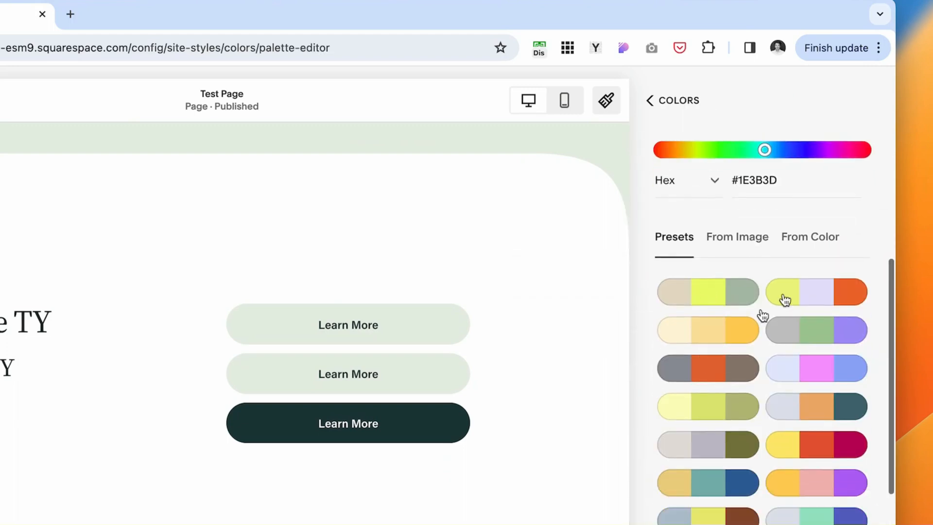
{"action": "scroll", "coordinate": [708, 403], "scroll_direction": "down", "scroll_amount": 8}
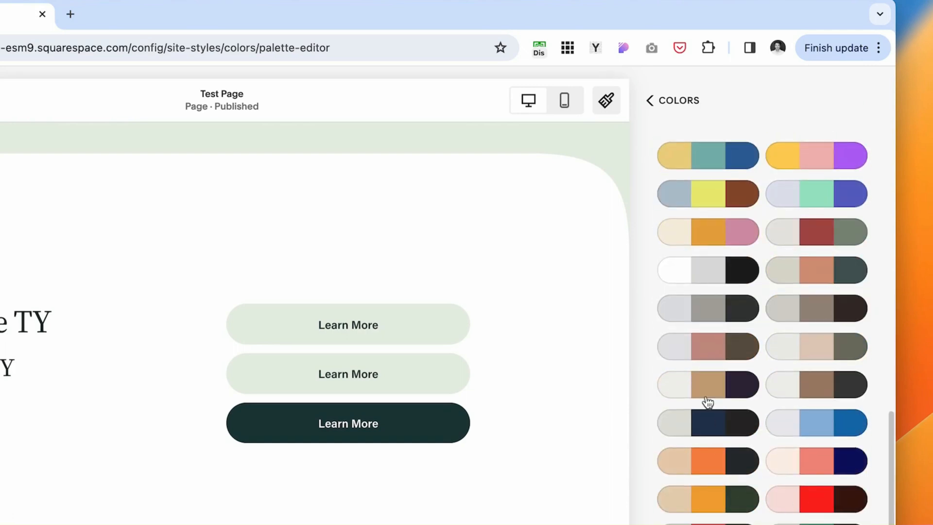
Try the off-white, tan and dark purple preset palette, followed by the blue-gray, yellow and brown one.
{"action": "left_click", "coordinate": [728, 388]}
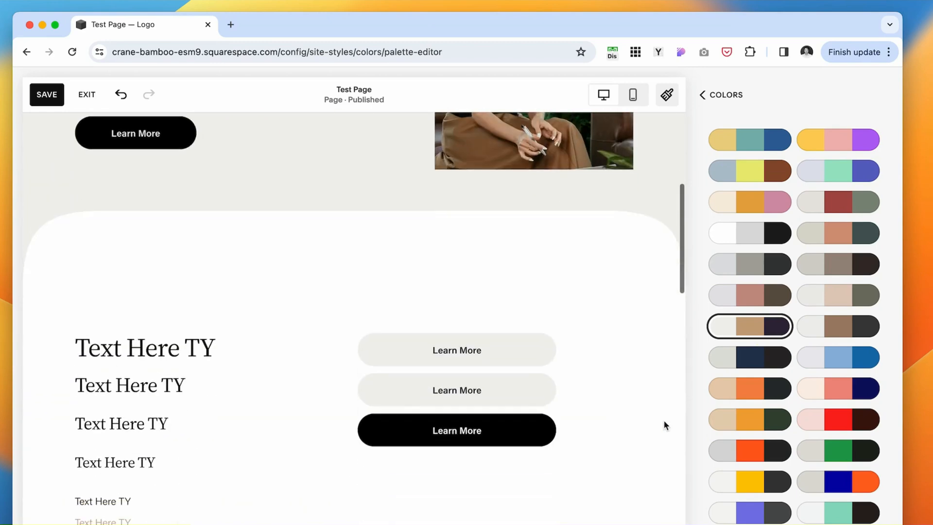
{"action": "left_click", "coordinate": [750, 171]}
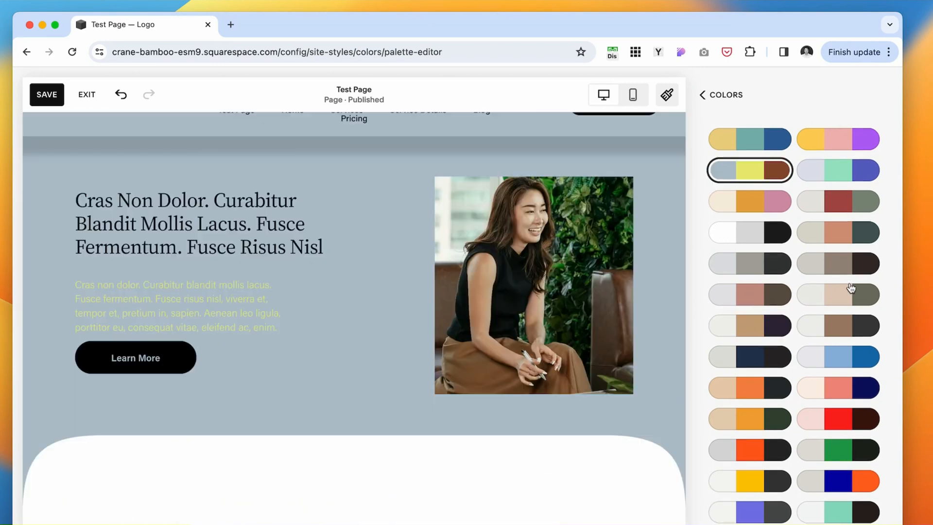
{"action": "scroll", "coordinate": [869, 242], "scroll_direction": "up", "scroll_amount": 2}
{"action": "scroll", "coordinate": [870, 242], "scroll_direction": "up", "scroll_amount": 10}
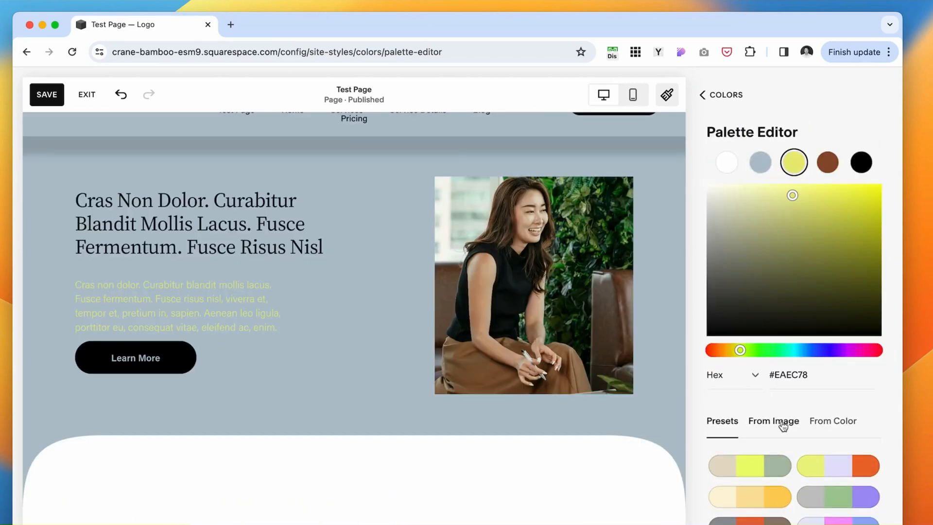
Change the palette's white to light pink #E8CECE and its blue-gray to red #BA5757.
{"action": "left_click", "coordinate": [727, 162]}
{"action": "mouse_move", "coordinate": [843, 204]}
{"action": "left_mouse_down"}
{"action": "mouse_move", "coordinate": [788, 193]}
{"action": "mouse_move", "coordinate": [740, 214]}
{"action": "mouse_move", "coordinate": [729, 200]}
{"action": "left_mouse_up"}
{"action": "left_click", "coordinate": [818, 375]}
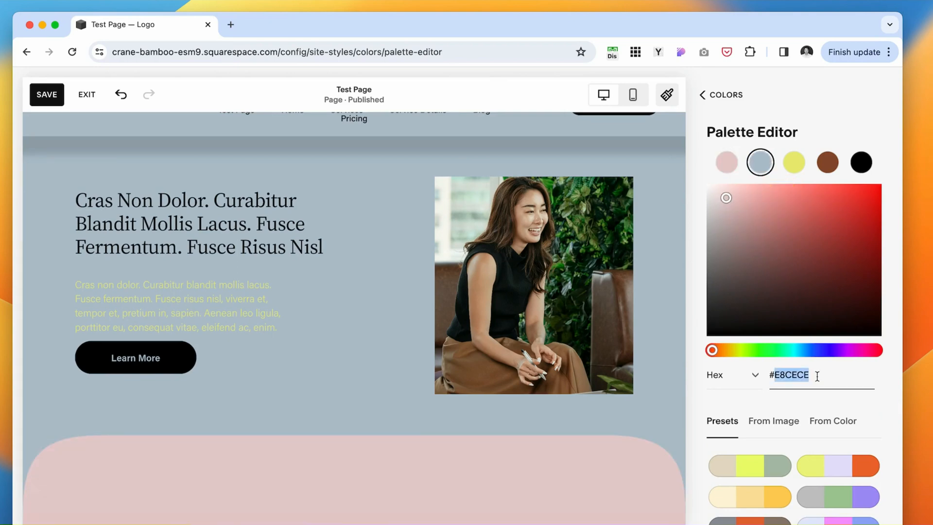
{"action": "left_click_drag", "start_coordinate": [818, 376], "coordinate": [771, 377]}
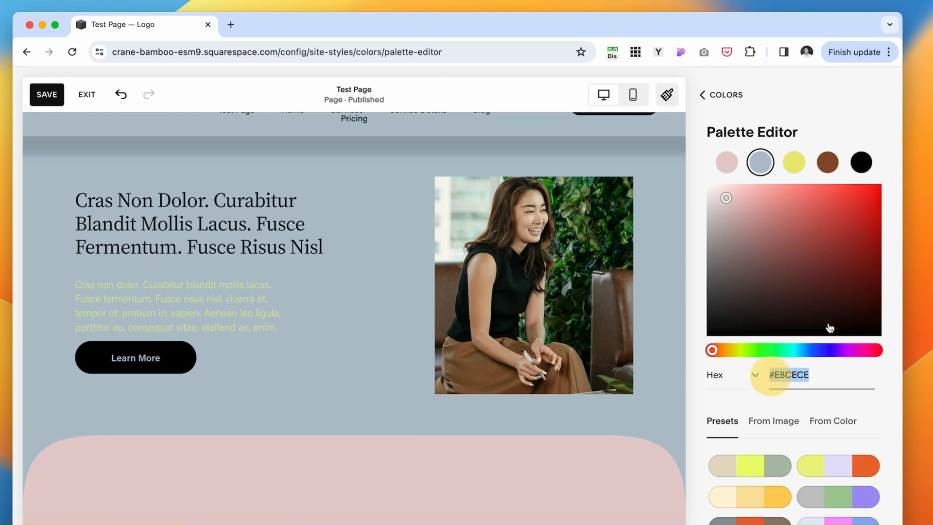
{"action": "left_click", "coordinate": [833, 217]}
{"action": "scroll", "coordinate": [777, 270], "scroll_direction": "down", "scroll_amount": 3}
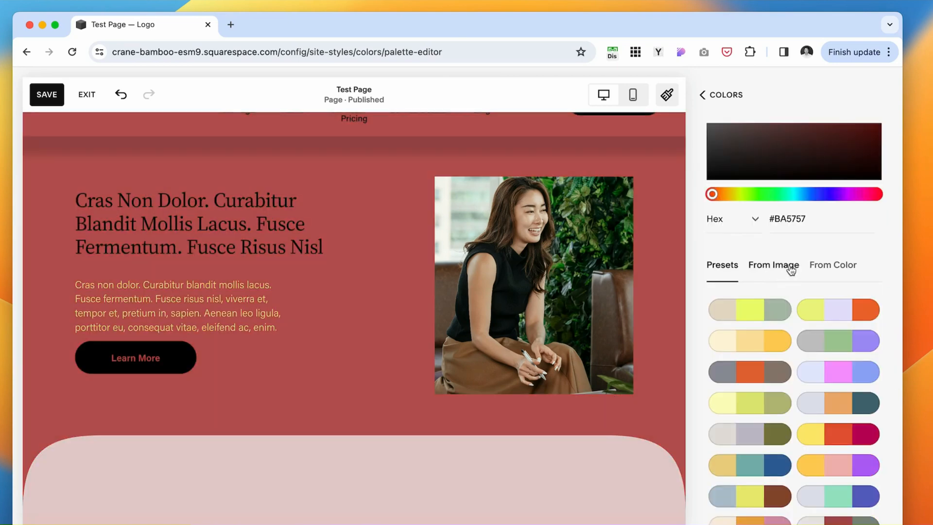
Generate the color palette from an uploaded image of a hand against the sky and review it on the Test Page.
{"action": "left_click", "coordinate": [791, 268]}
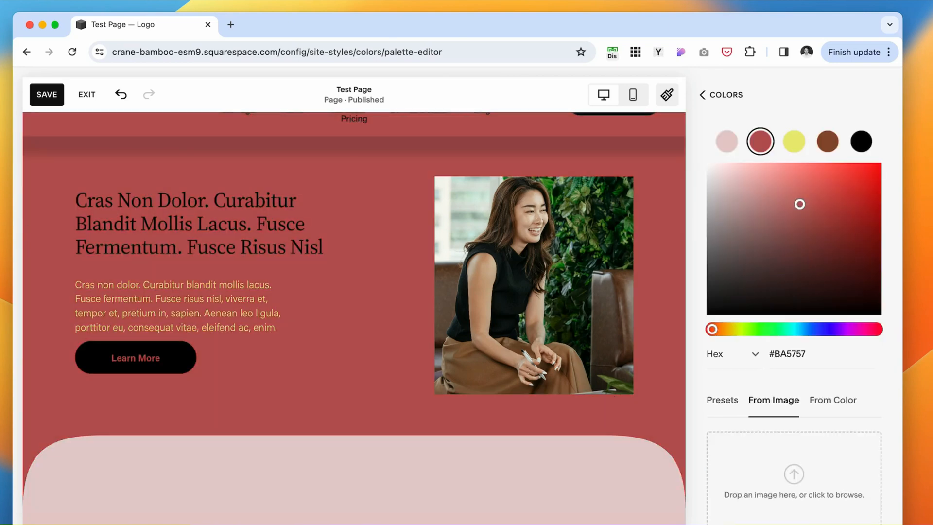
{"action": "left_click_drag", "start_coordinate": [150, 241], "coordinate": [807, 478]}
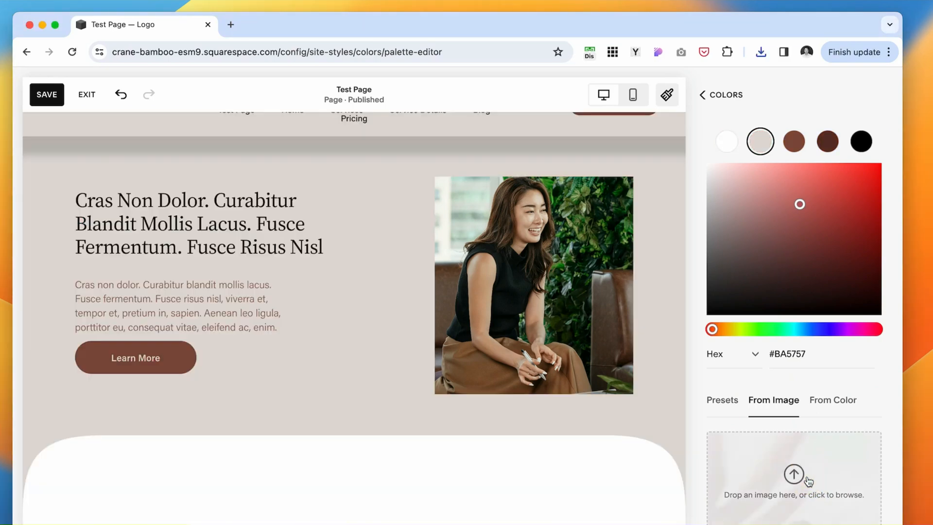
{"action": "scroll", "coordinate": [621, 416], "scroll_direction": "down", "scroll_amount": 7}
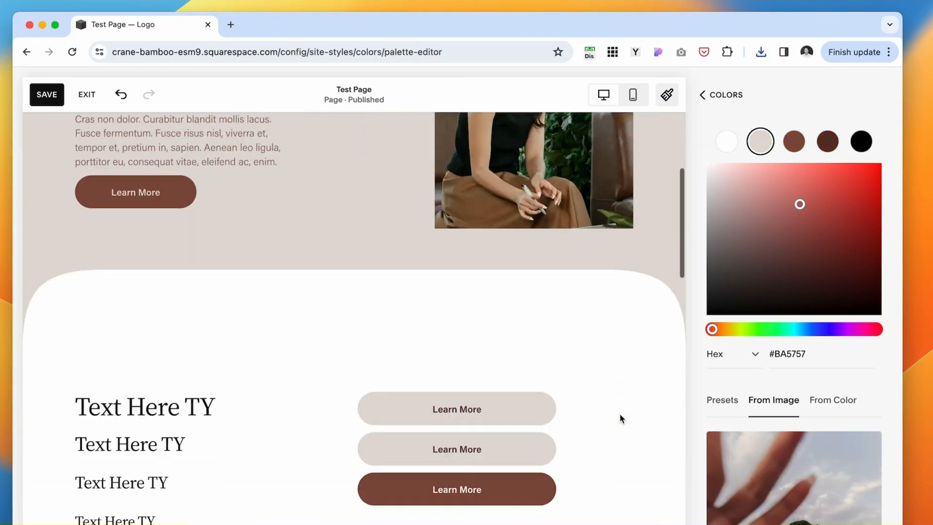
{"action": "scroll", "coordinate": [495, 284], "scroll_direction": "up", "scroll_amount": 10}
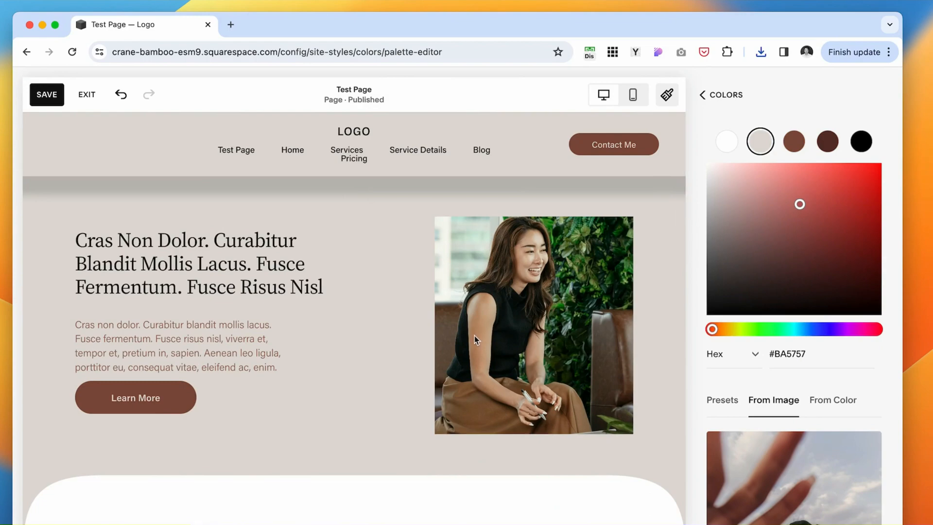
Examine the generated palette across the Test Page's sections and in the site's list of color themes.
{"action": "scroll", "coordinate": [273, 381], "scroll_direction": "down", "scroll_amount": 12}
{"action": "scroll", "coordinate": [272, 381], "scroll_direction": "up", "scroll_amount": 10}
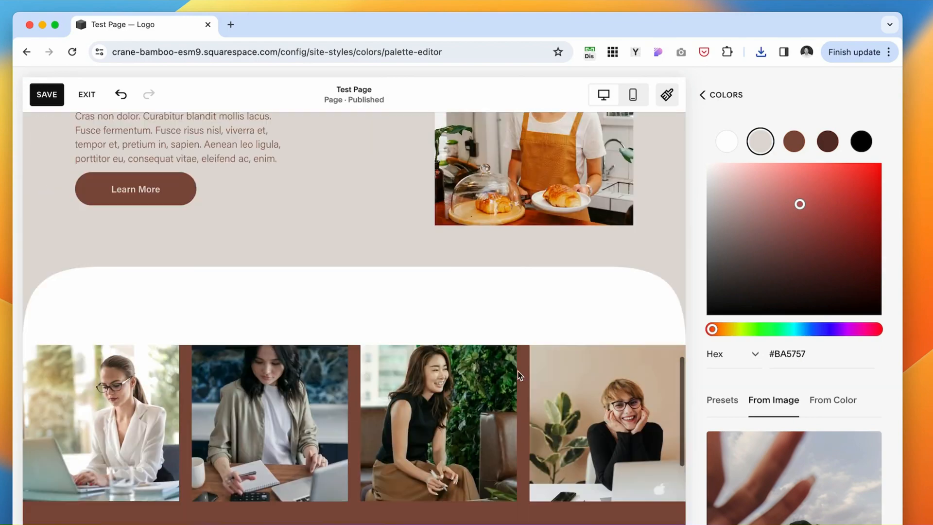
{"action": "scroll", "coordinate": [547, 350], "scroll_direction": "up", "scroll_amount": 10}
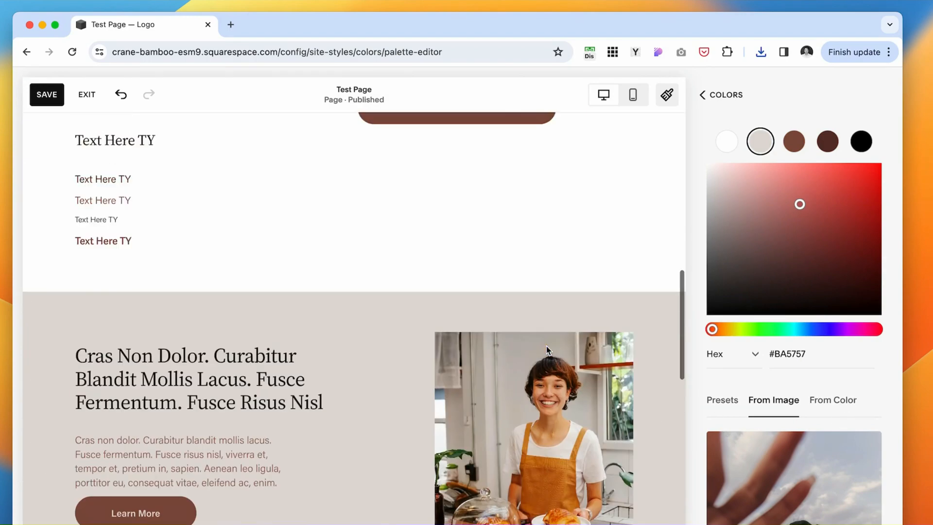
{"action": "left_click", "coordinate": [703, 95]}
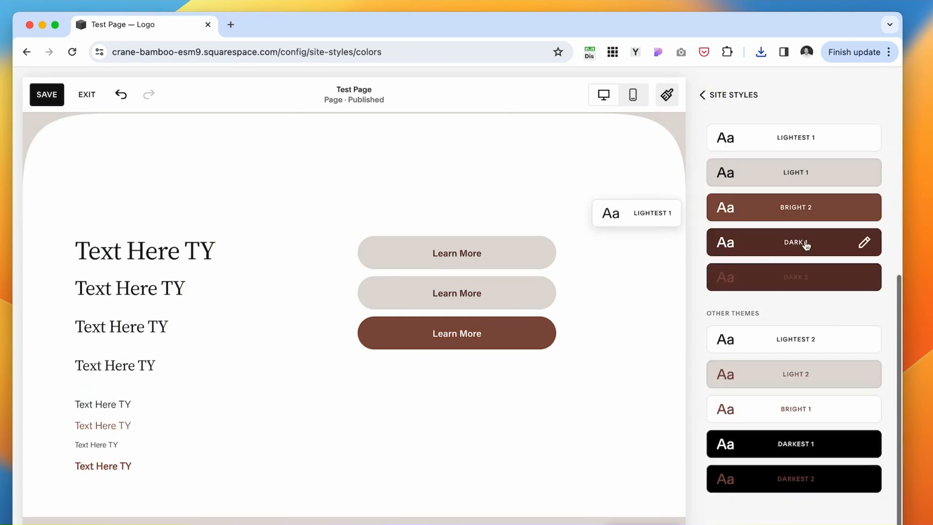
{"action": "scroll", "coordinate": [743, 266], "scroll_direction": "down", "scroll_amount": 3}
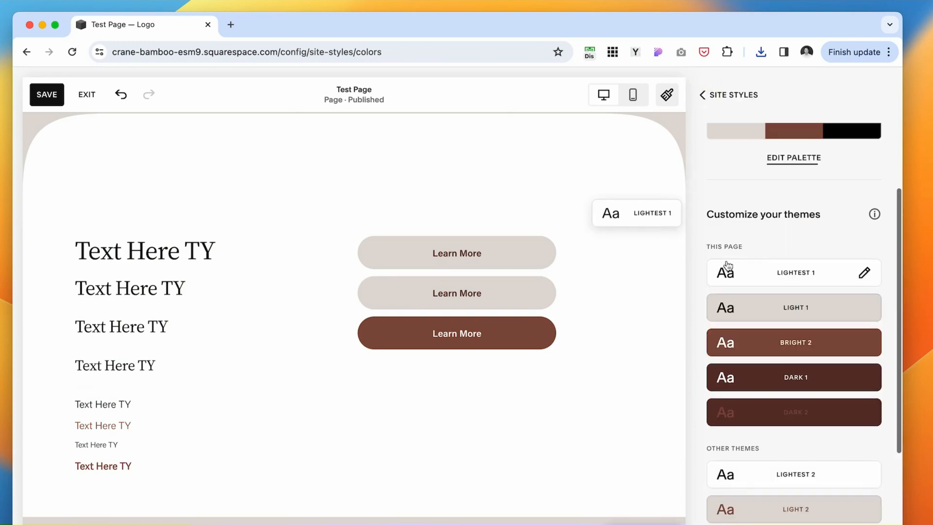
{"action": "scroll", "coordinate": [705, 442], "scroll_direction": "down", "scroll_amount": 1}
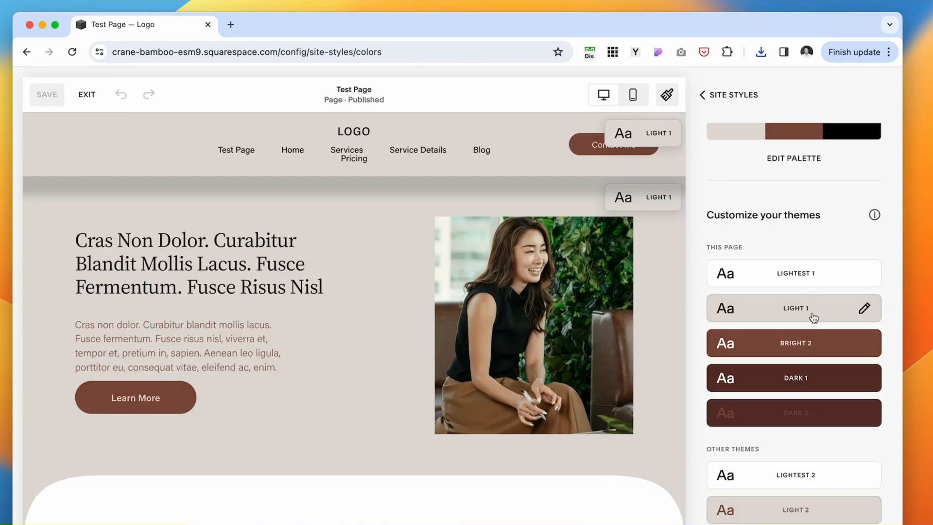
{"action": "scroll", "coordinate": [813, 414], "scroll_direction": "down", "scroll_amount": 3}
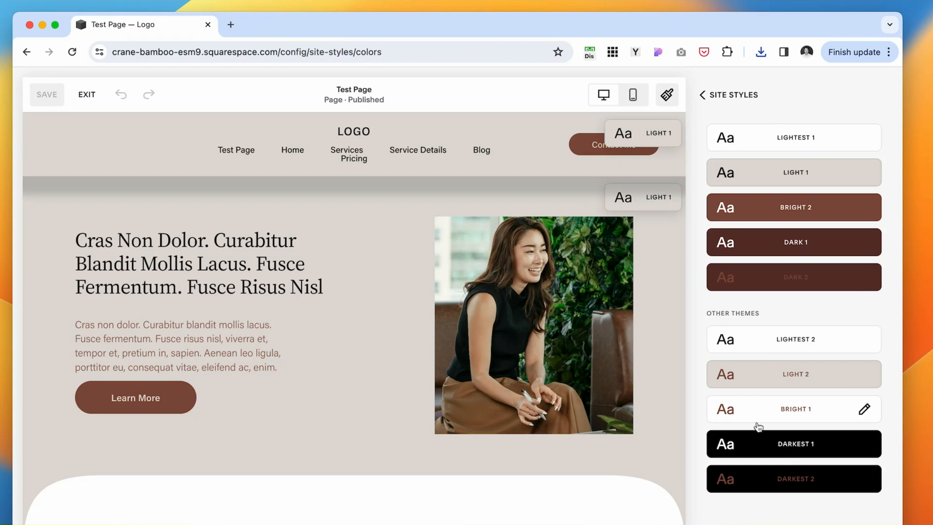
{"action": "scroll", "coordinate": [759, 426], "scroll_direction": "up", "scroll_amount": 1}
{"action": "scroll", "coordinate": [758, 427], "scroll_direction": "down", "scroll_amount": 1}
Apply the Dark 1 color theme to the Test Page's first section, save the page and exit editing.
{"action": "left_click", "coordinate": [89, 95]}
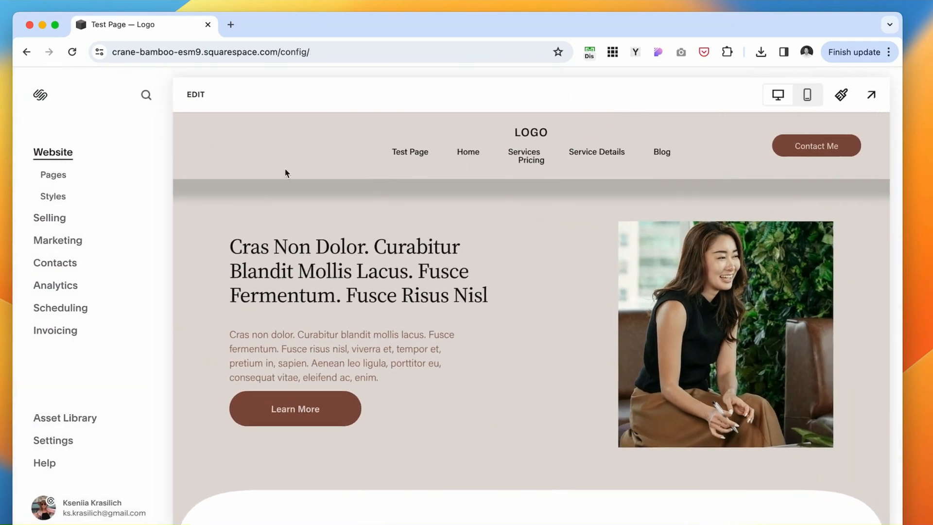
{"action": "left_click", "coordinate": [197, 95]}
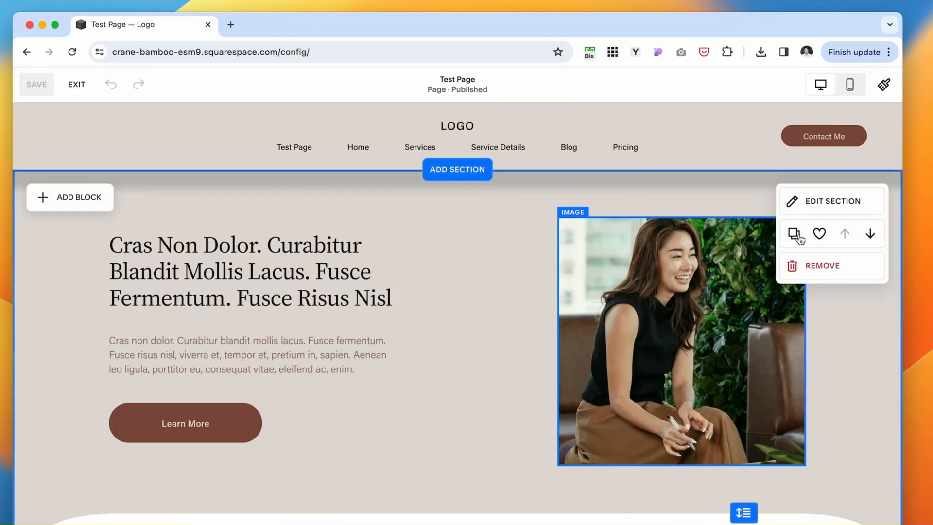
{"action": "left_click", "coordinate": [791, 201]}
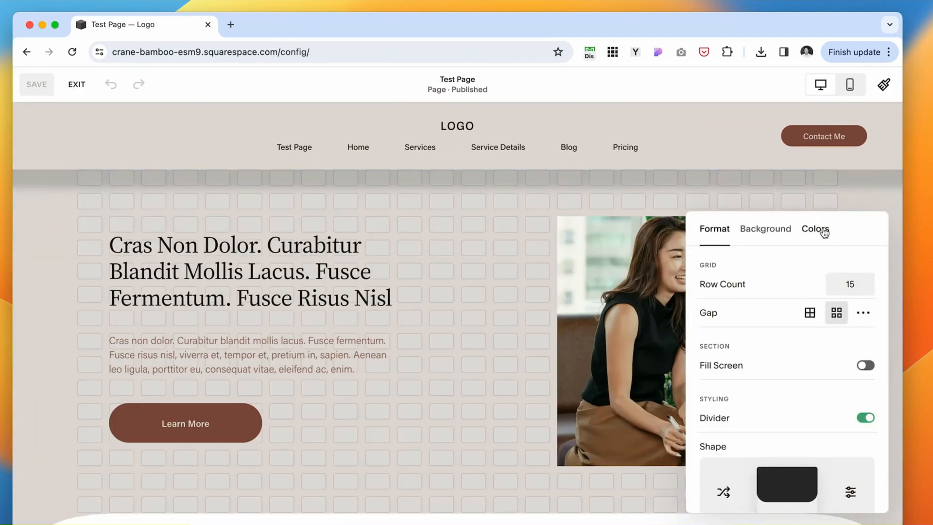
{"action": "left_click", "coordinate": [825, 230]}
{"action": "scroll", "coordinate": [806, 407], "scroll_direction": "down", "scroll_amount": 4}
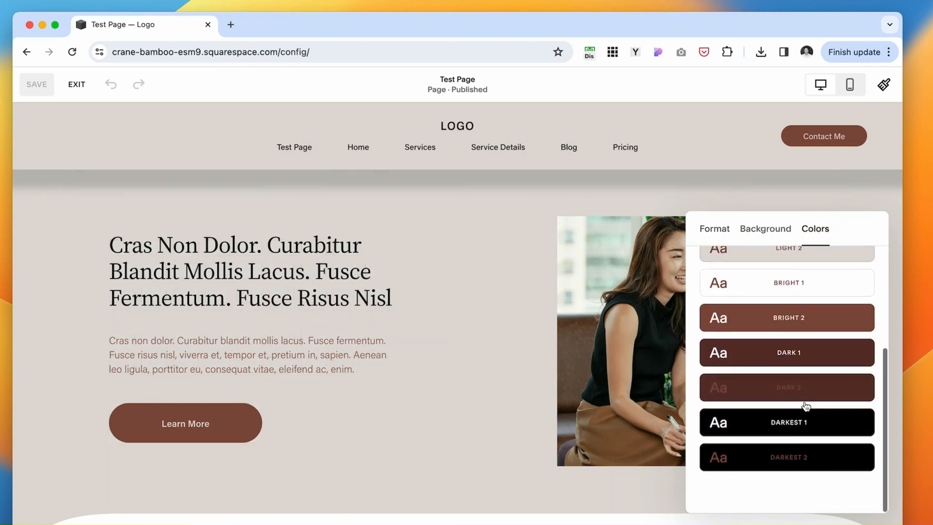
{"action": "scroll", "coordinate": [806, 406], "scroll_direction": "up", "scroll_amount": 2}
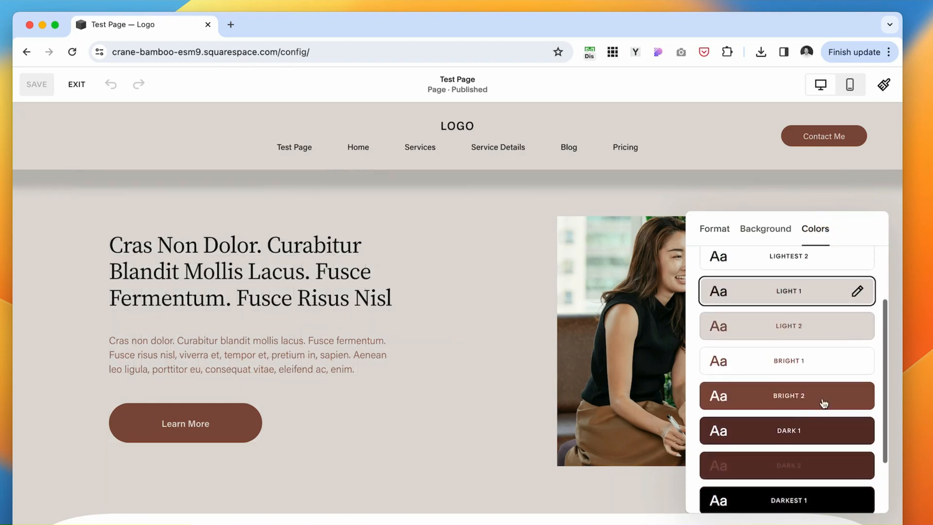
{"action": "left_click", "coordinate": [828, 438]}
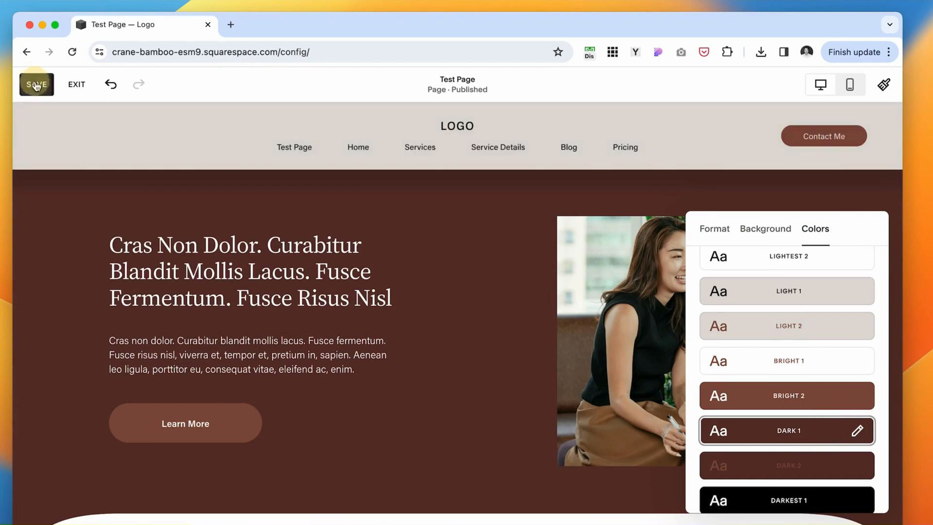
{"action": "left_click", "coordinate": [37, 85]}
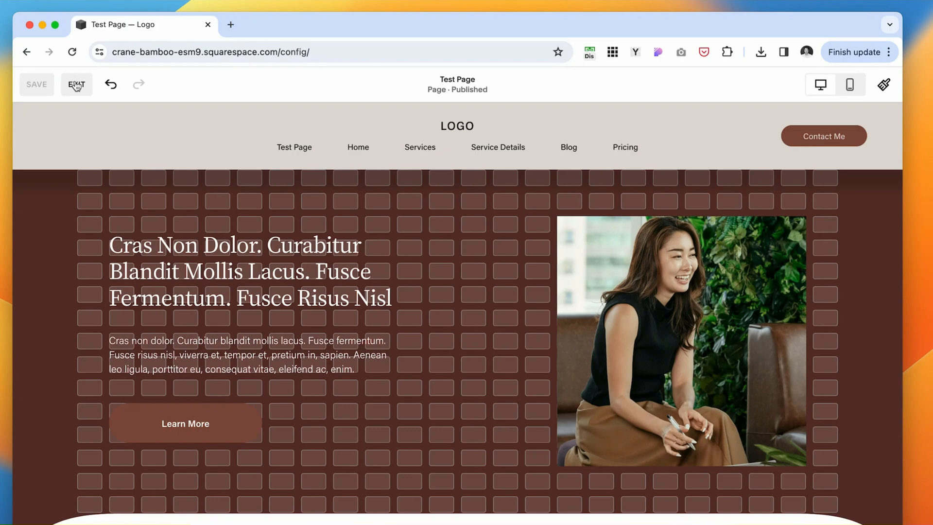
{"action": "left_click", "coordinate": [76, 86]}
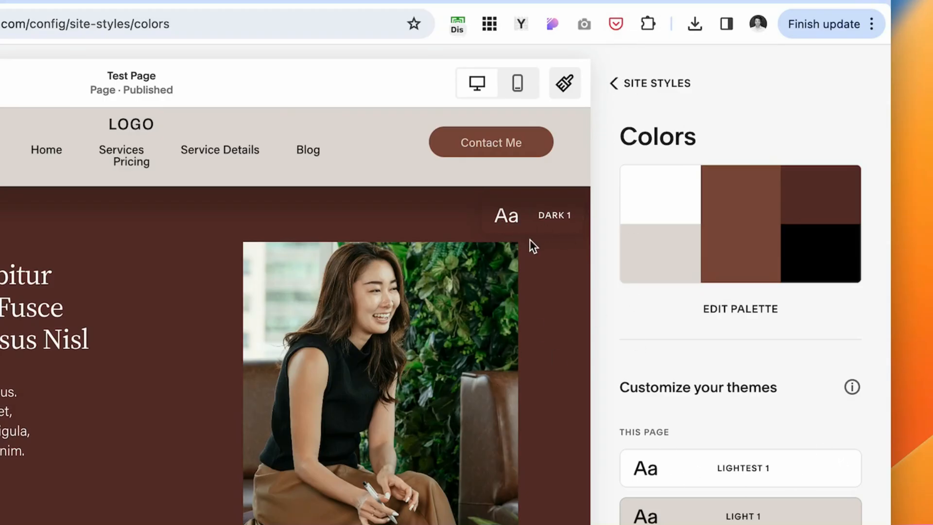
Examine the color theme labels on the Test Page's header and sections in the Site Styles color settings.
{"action": "scroll", "coordinate": [519, 451], "scroll_direction": "down", "scroll_amount": 3}
{"action": "scroll", "coordinate": [520, 450], "scroll_direction": "up", "scroll_amount": 3}
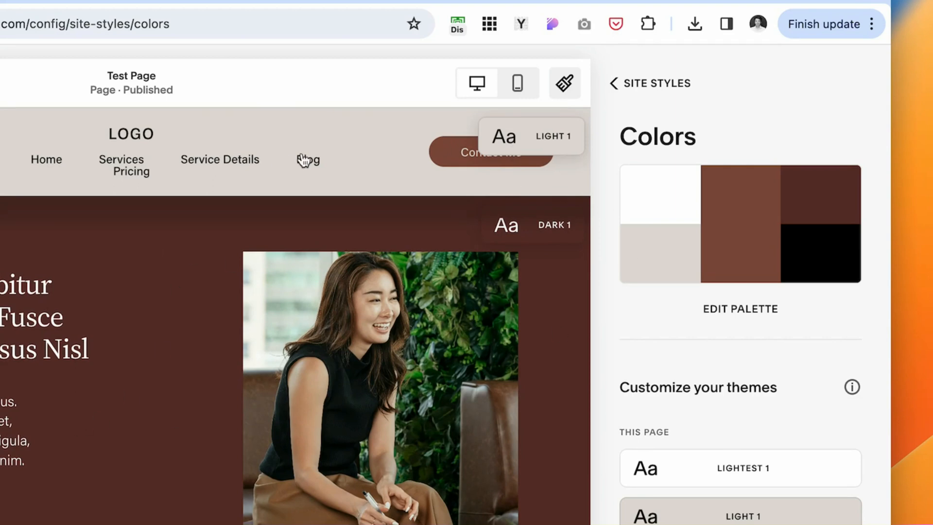
{"action": "scroll", "coordinate": [283, 425], "scroll_direction": "down", "scroll_amount": 1}
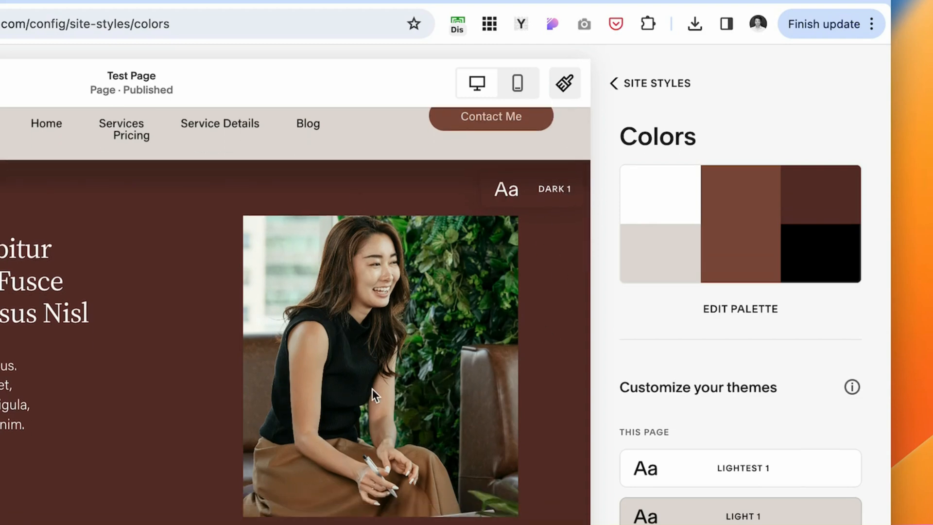
{"action": "scroll", "coordinate": [372, 395], "scroll_direction": "down", "scroll_amount": 10}
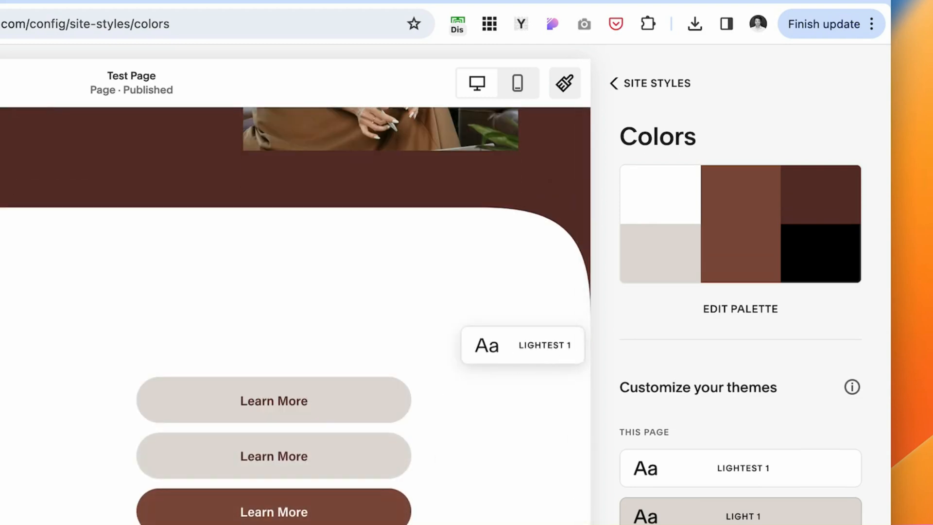
{"action": "scroll", "coordinate": [374, 300], "scroll_direction": "up", "scroll_amount": 10}
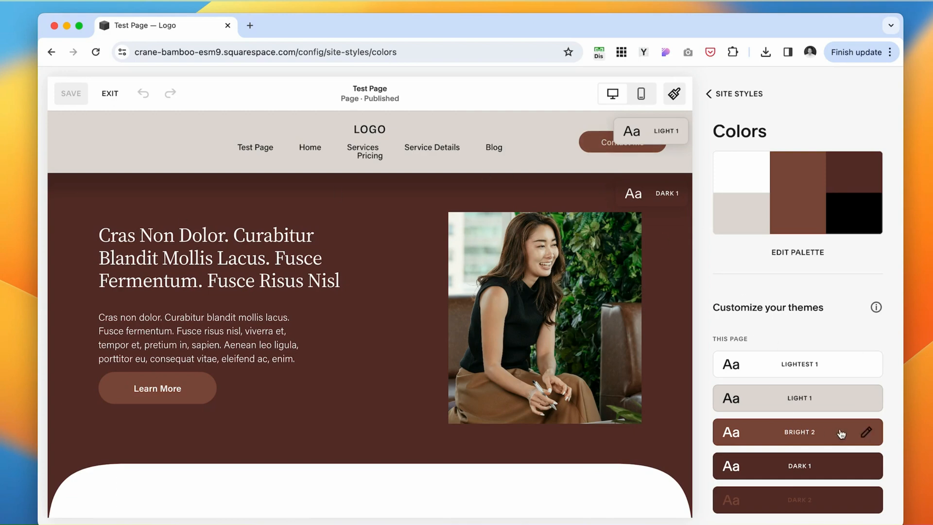
Set the Heading (Large) color of the Dark 1 theme to a custom coral red.
{"action": "scroll", "coordinate": [792, 451], "scroll_direction": "down", "scroll_amount": 2}
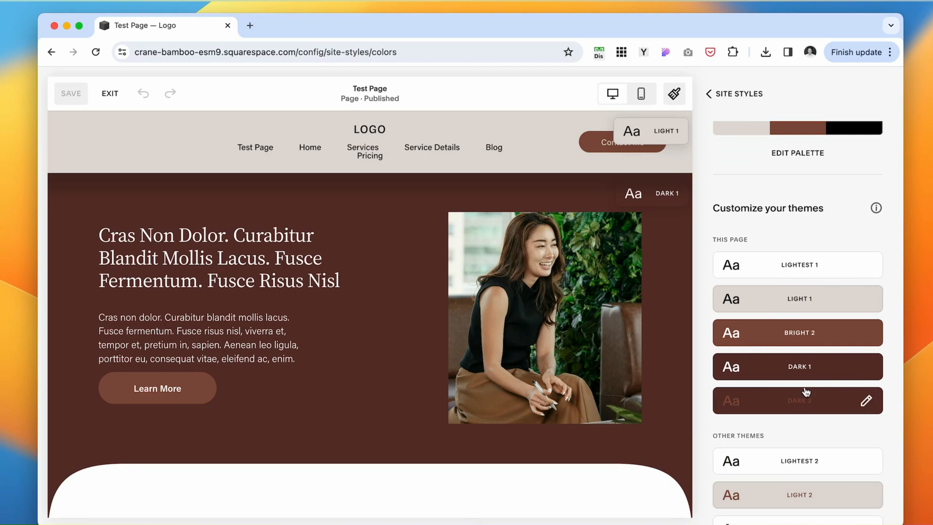
{"action": "left_click", "coordinate": [818, 369]}
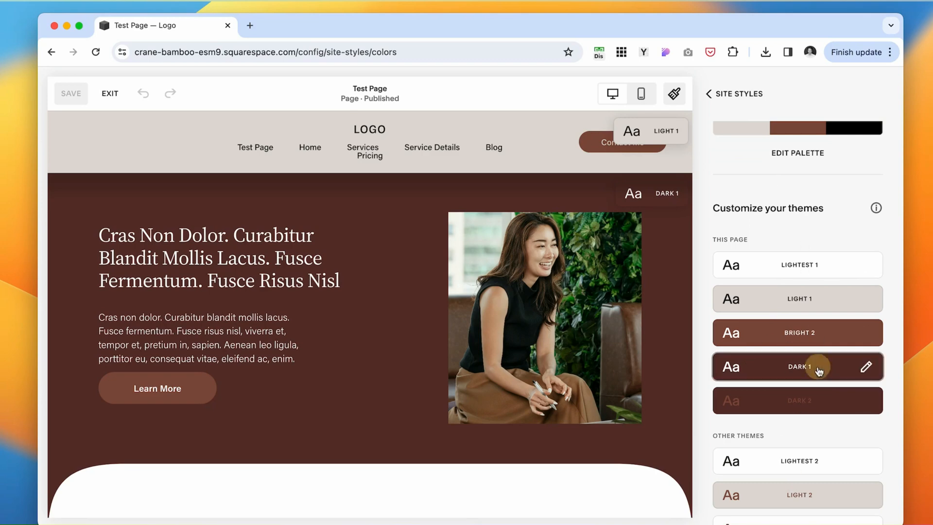
{"action": "left_click", "coordinate": [273, 252]}
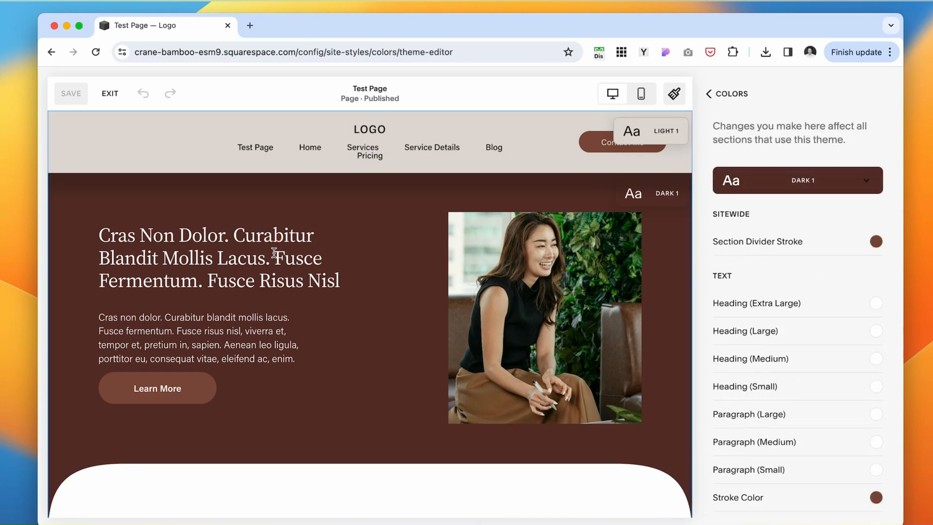
{"action": "scroll", "coordinate": [814, 340], "scroll_direction": "down", "scroll_amount": 3}
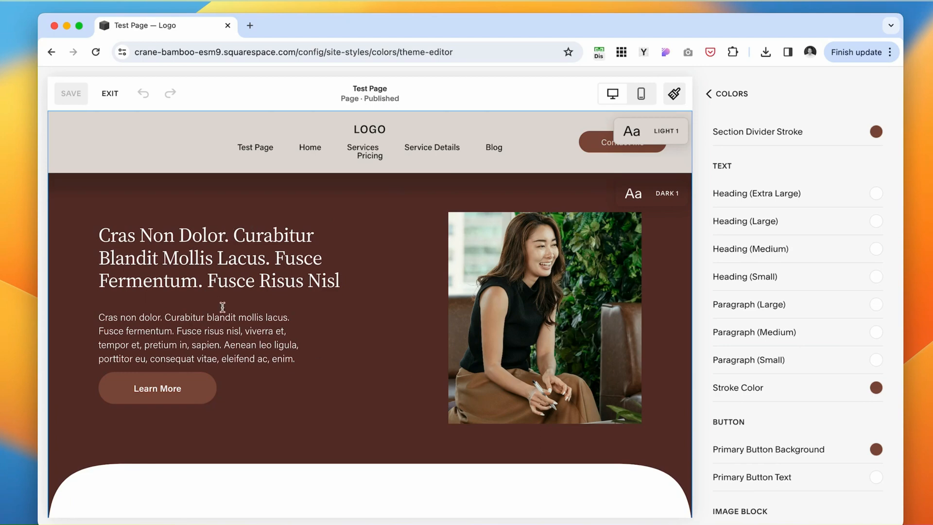
{"action": "scroll", "coordinate": [879, 267], "scroll_direction": "up", "scroll_amount": 1}
{"action": "left_click", "coordinate": [878, 265]}
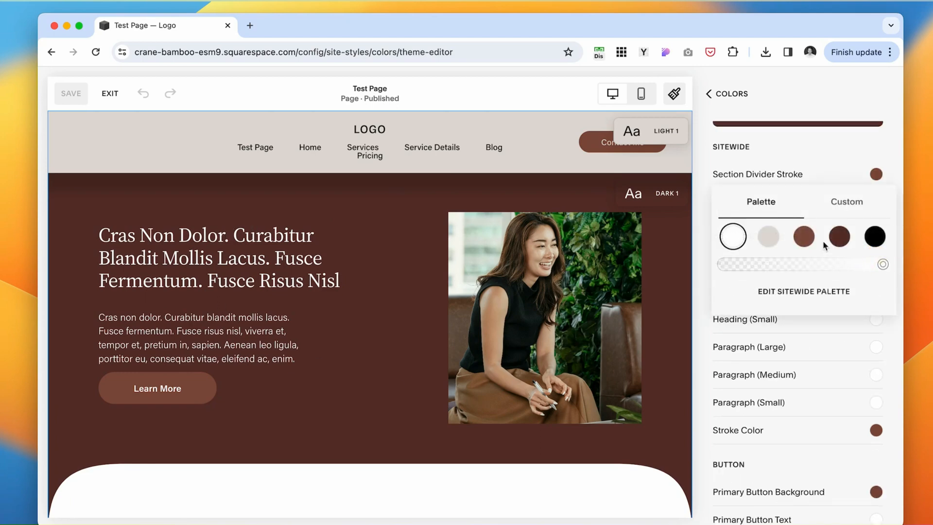
{"action": "left_click", "coordinate": [848, 202]}
{"action": "mouse_move", "coordinate": [829, 216]}
{"action": "left_mouse_down"}
{"action": "mouse_move", "coordinate": [850, 173]}
{"action": "mouse_move", "coordinate": [820, 174]}
{"action": "left_mouse_up"}
{"action": "scroll", "coordinate": [789, 336], "scroll_direction": "up", "scroll_amount": 1}
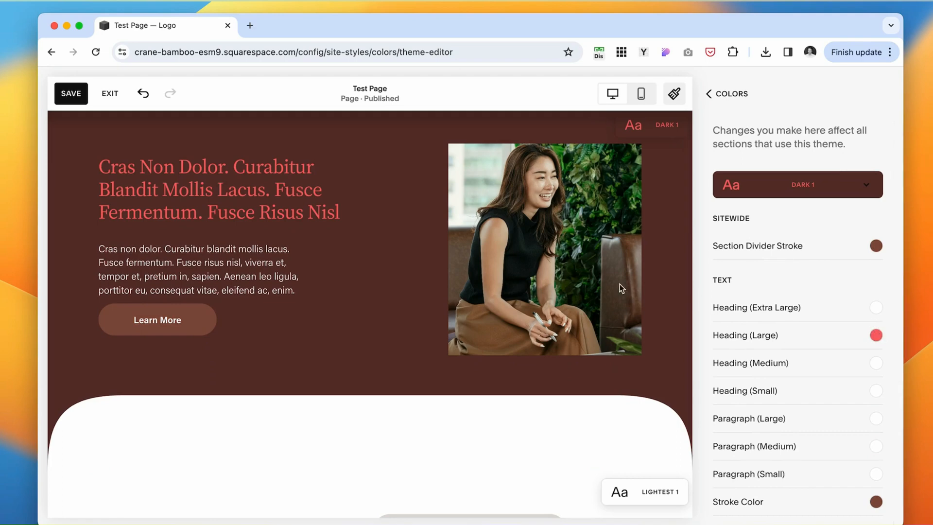
{"action": "scroll", "coordinate": [598, 284], "scroll_direction": "up", "scroll_amount": 2}
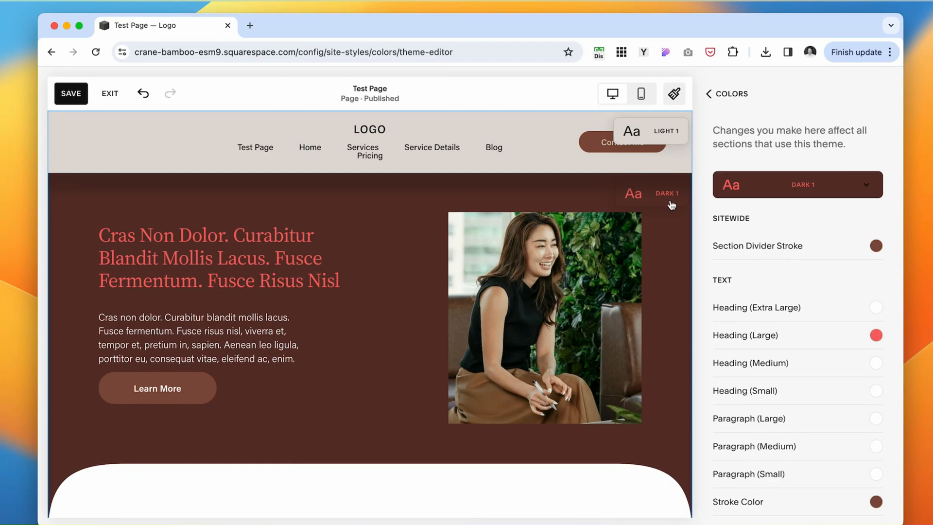
Set the Dark 1 theme's Primary Button Background to the palette's light beige-gray.
{"action": "scroll", "coordinate": [816, 381], "scroll_direction": "down", "scroll_amount": 5}
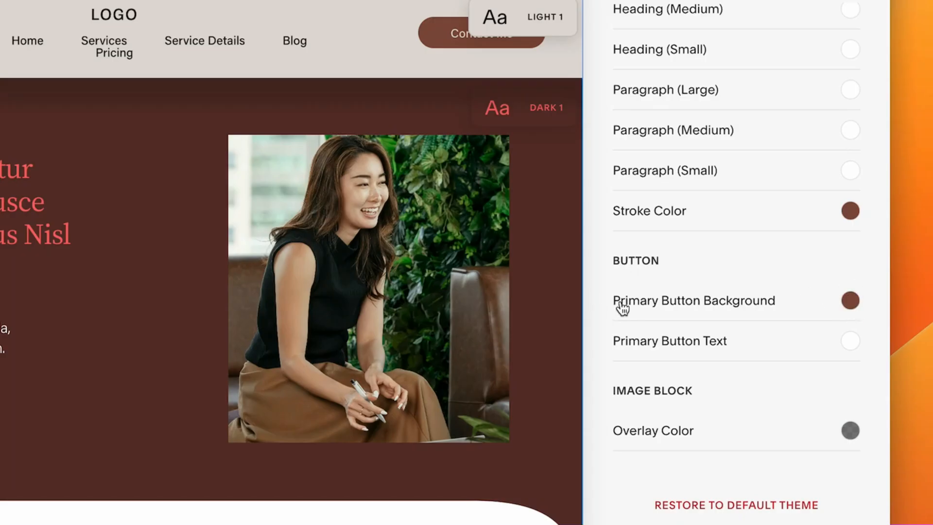
{"action": "left_click", "coordinate": [851, 301]}
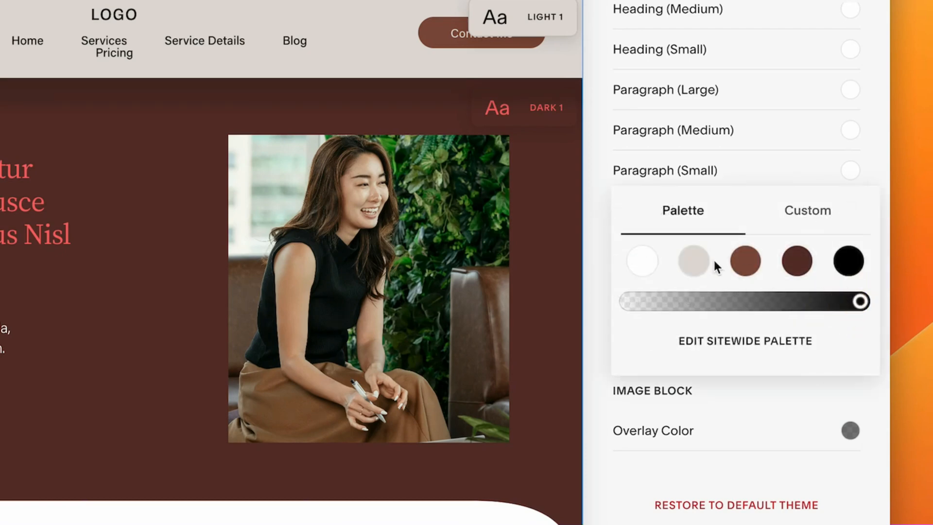
{"action": "left_click", "coordinate": [692, 258]}
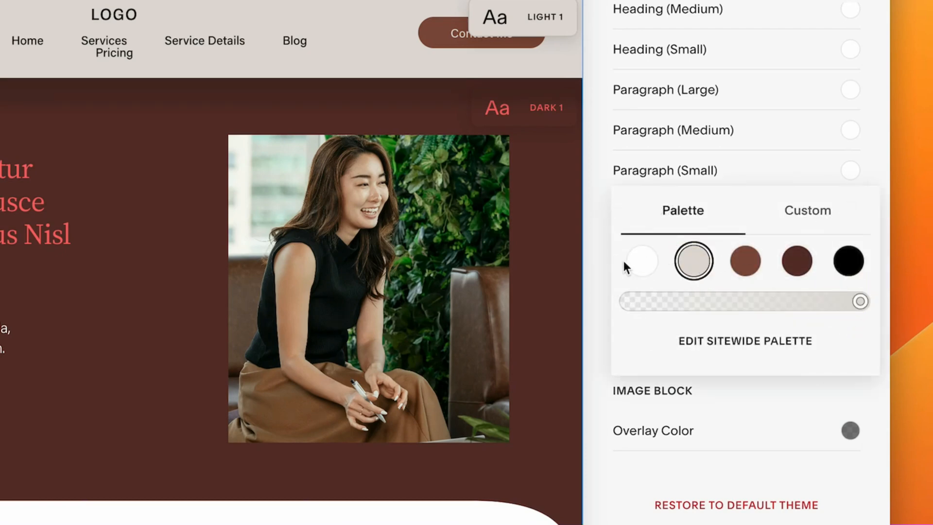
{"action": "left_click", "coordinate": [598, 255]}
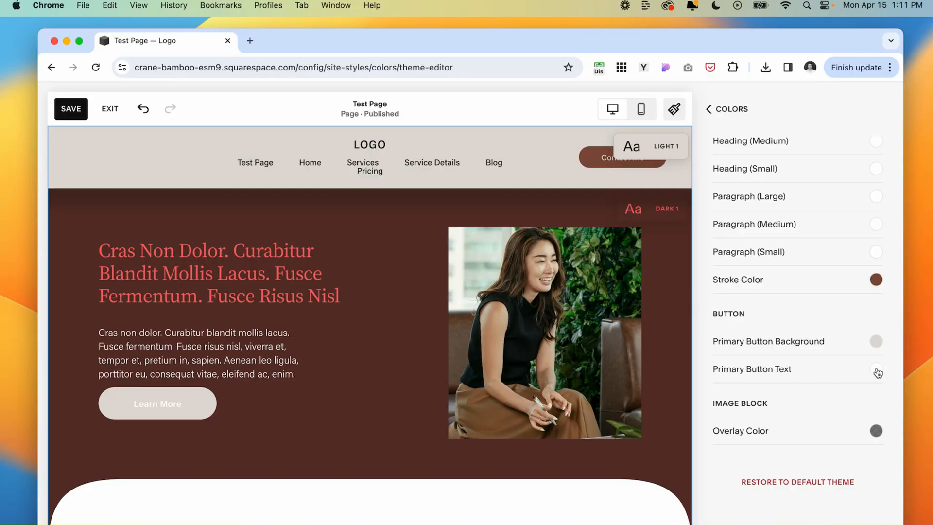
Set the Dark 1 theme's Primary Button Text to the palette's darkest brown and save the changes.
{"action": "left_click", "coordinate": [877, 372]}
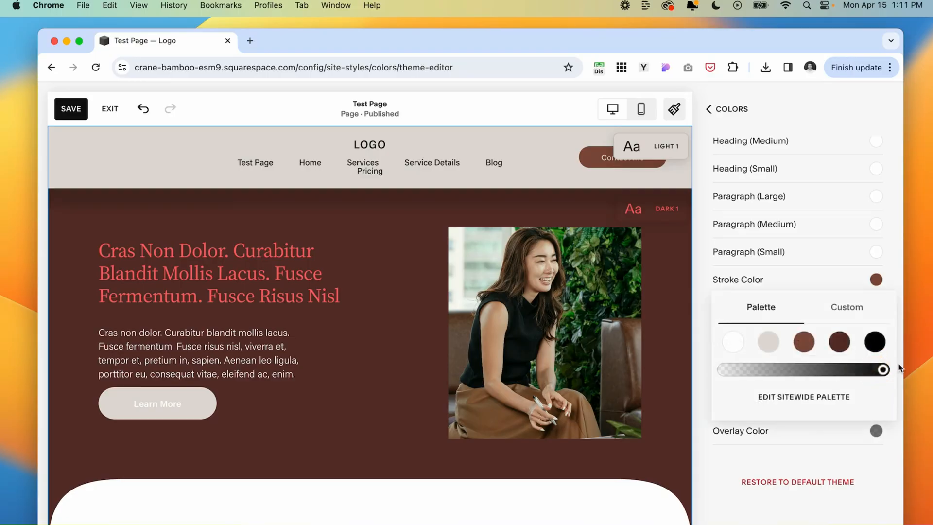
{"action": "left_click", "coordinate": [809, 348]}
{"action": "left_click", "coordinate": [839, 342]}
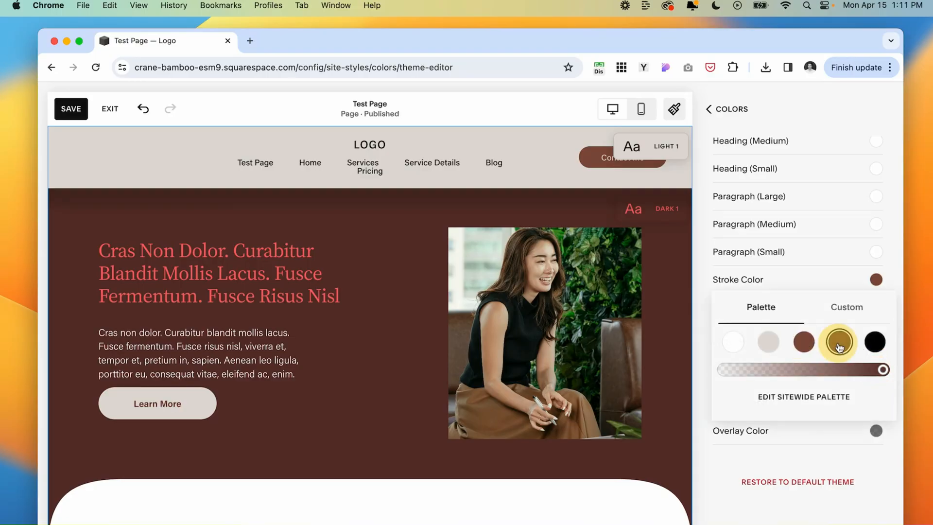
{"action": "left_click", "coordinate": [77, 109]}
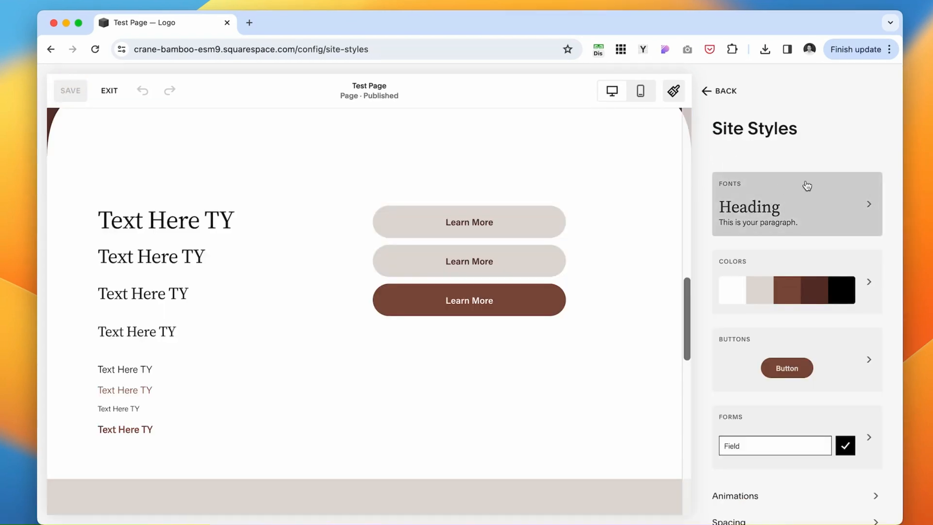
Browse the available font packs in the site-wide font settings.
{"action": "left_click", "coordinate": [768, 188]}
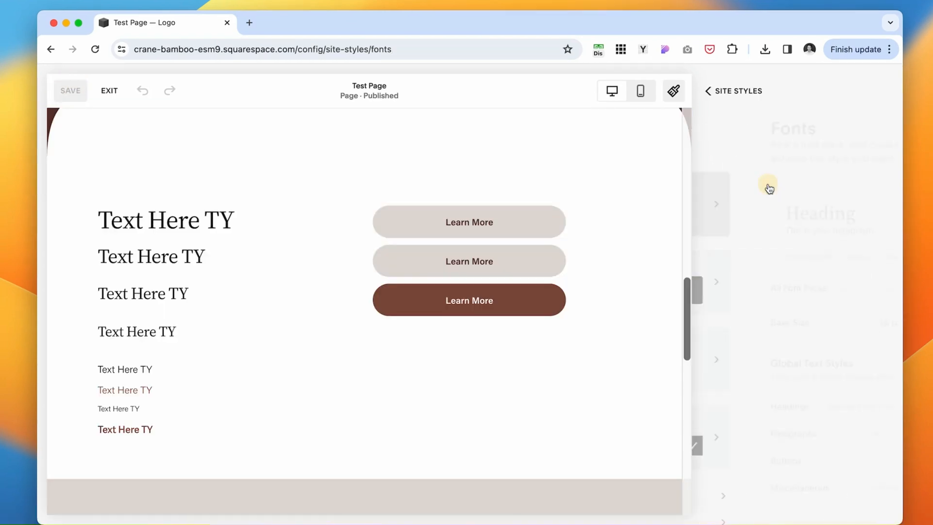
{"action": "scroll", "coordinate": [840, 218], "scroll_direction": "down", "scroll_amount": 2}
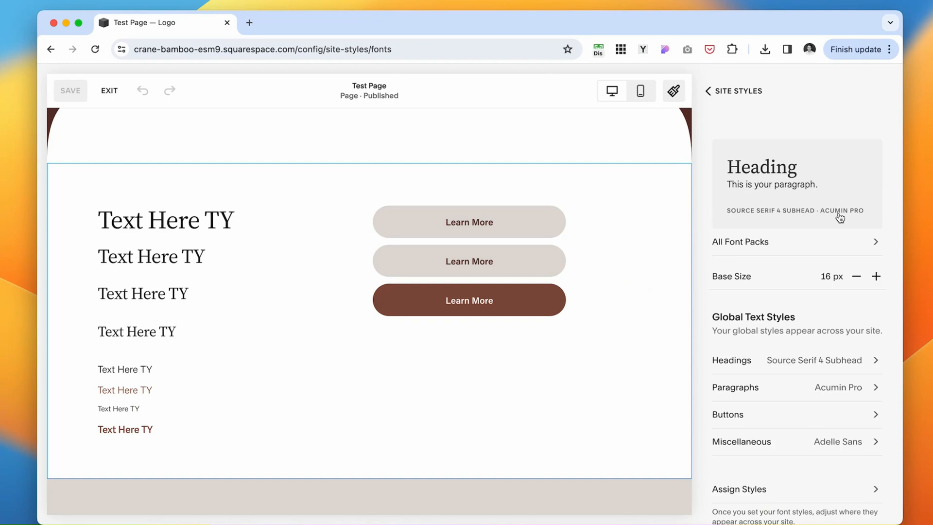
{"action": "left_click", "coordinate": [840, 217]}
{"action": "scroll", "coordinate": [815, 401], "scroll_direction": "down", "scroll_amount": 8}
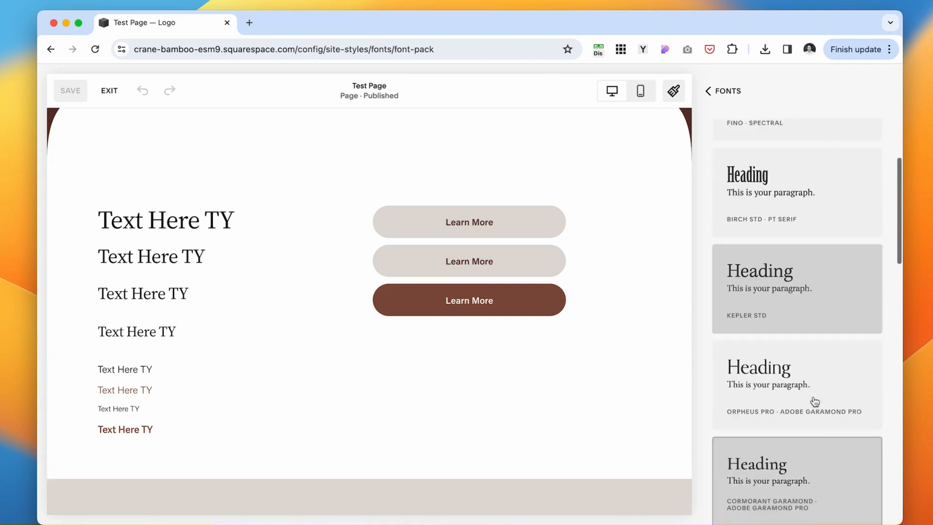
{"action": "scroll", "coordinate": [837, 452], "scroll_direction": "down", "scroll_amount": 10}
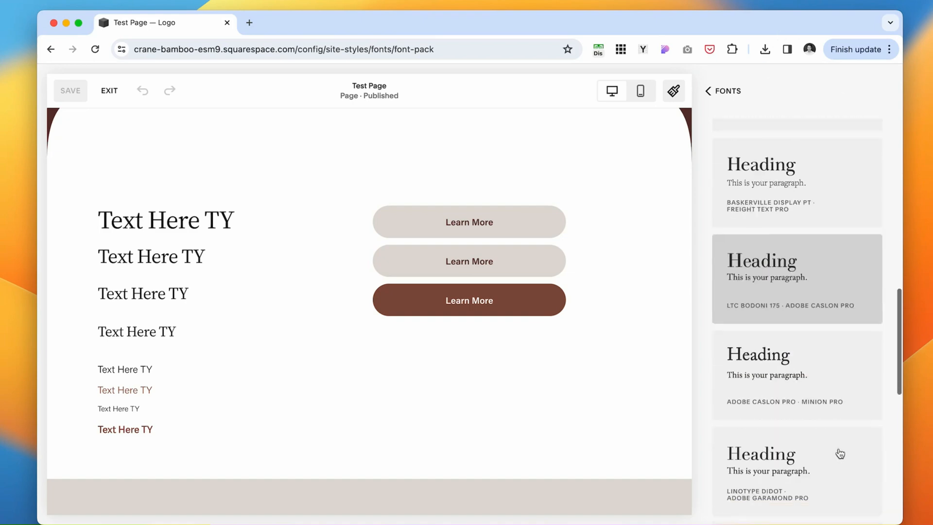
{"action": "scroll", "coordinate": [827, 362], "scroll_direction": "up", "scroll_amount": 8}
{"action": "scroll", "coordinate": [827, 362], "scroll_direction": "up", "scroll_amount": 10}
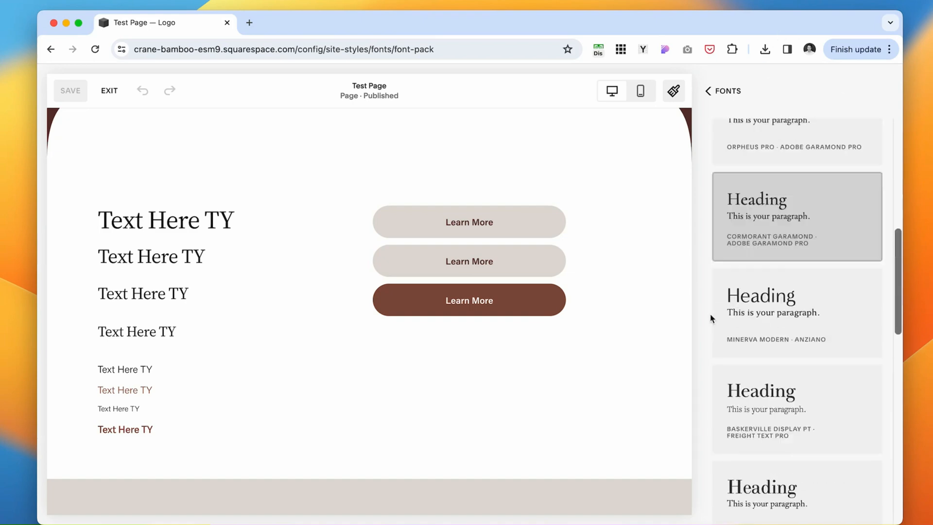
{"action": "left_click", "coordinate": [713, 92]}
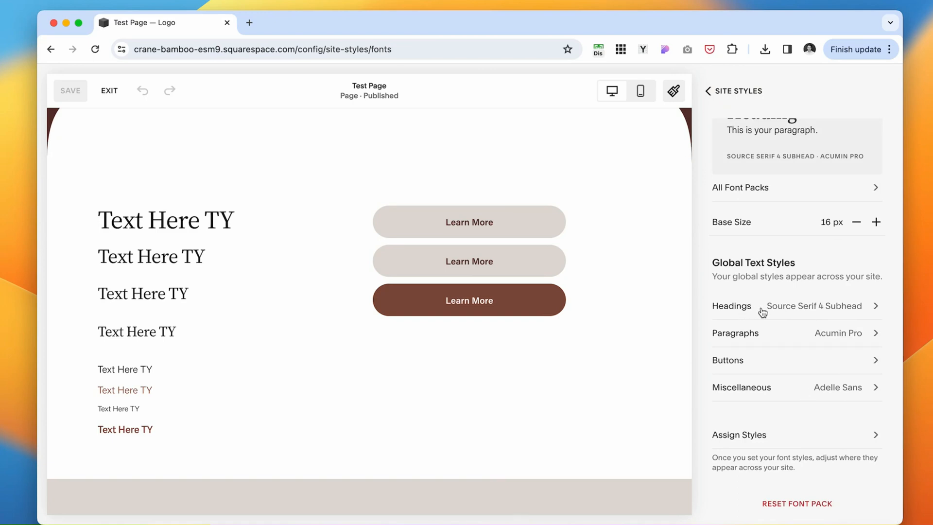
Open the complete list of font families for the global Headings text style.
{"action": "left_click", "coordinate": [828, 307]}
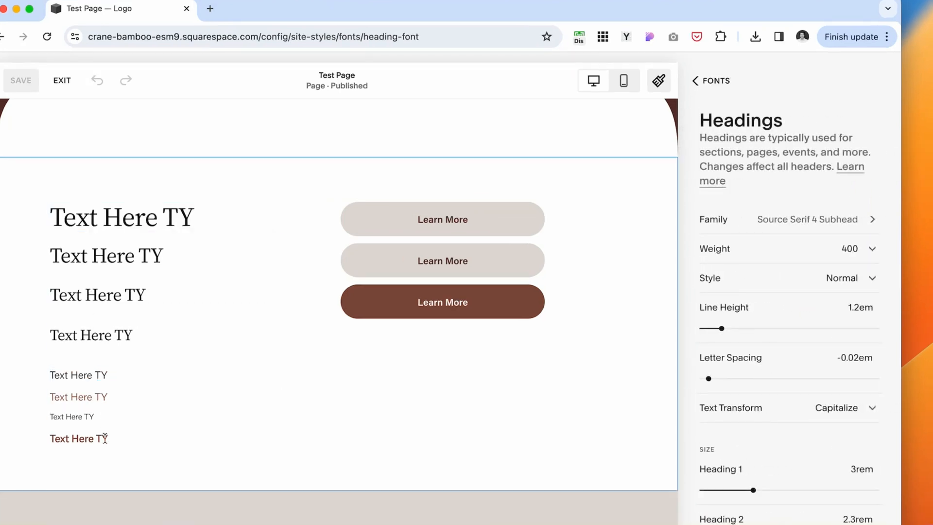
{"action": "scroll", "coordinate": [117, 209], "scroll_direction": "down", "scroll_amount": 1}
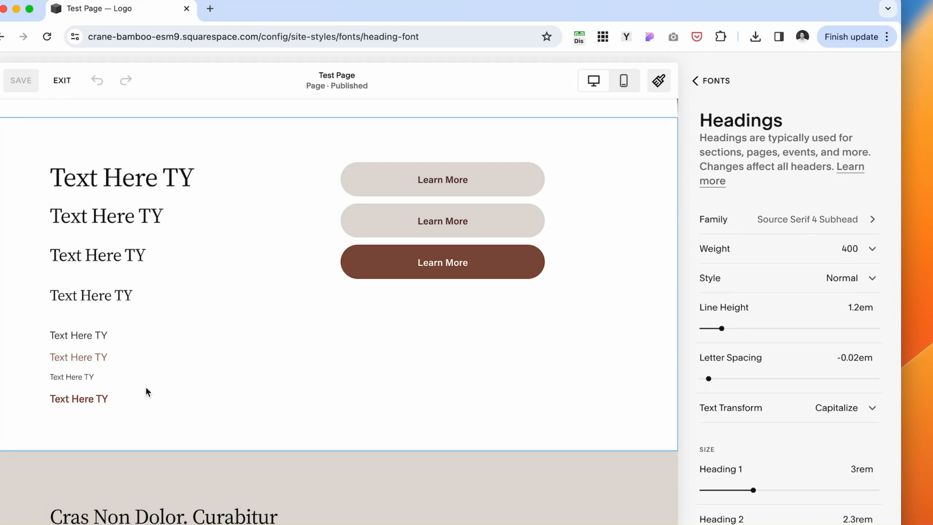
{"action": "left_click", "coordinate": [832, 221]}
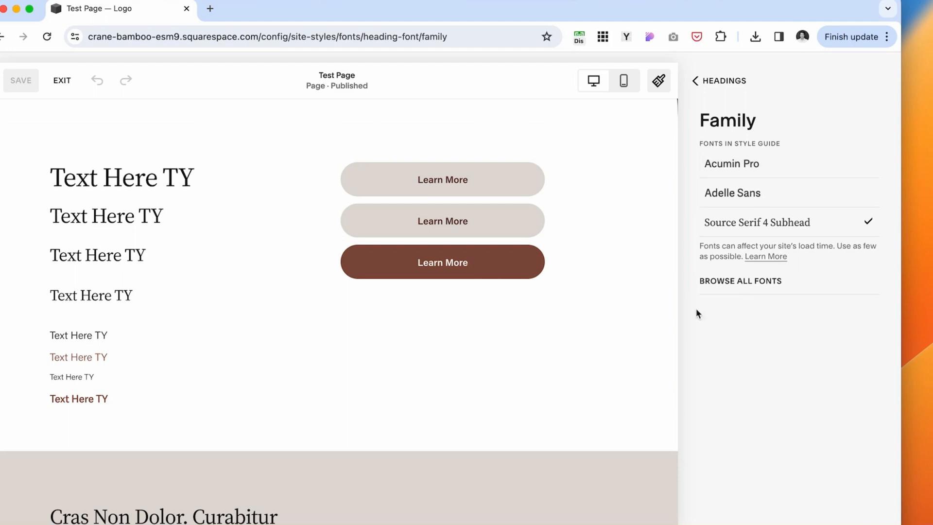
{"action": "left_click", "coordinate": [753, 282]}
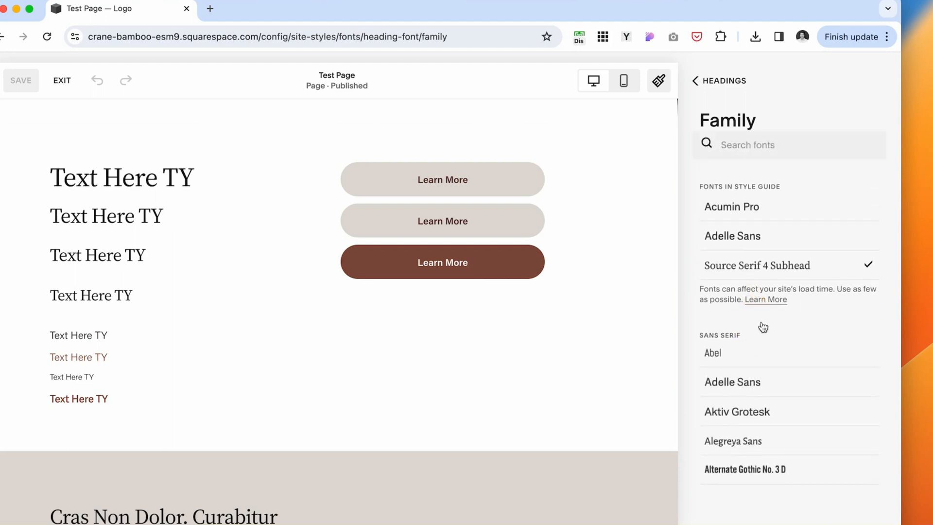
Try Playfair Display as the font family for the headings.
{"action": "scroll", "coordinate": [780, 388], "scroll_direction": "down", "scroll_amount": 10}
{"action": "scroll", "coordinate": [780, 388], "scroll_direction": "down", "scroll_amount": 20}
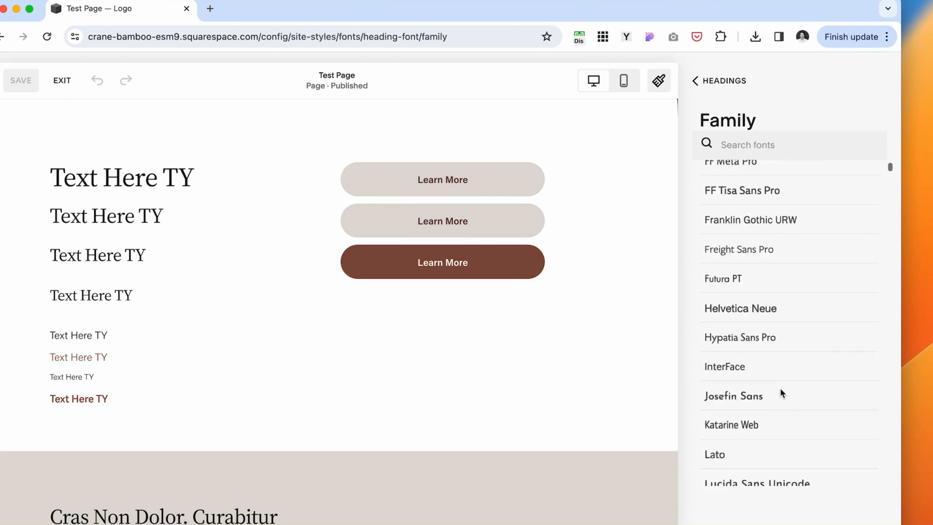
{"action": "scroll", "coordinate": [742, 401], "scroll_direction": "down", "scroll_amount": 15}
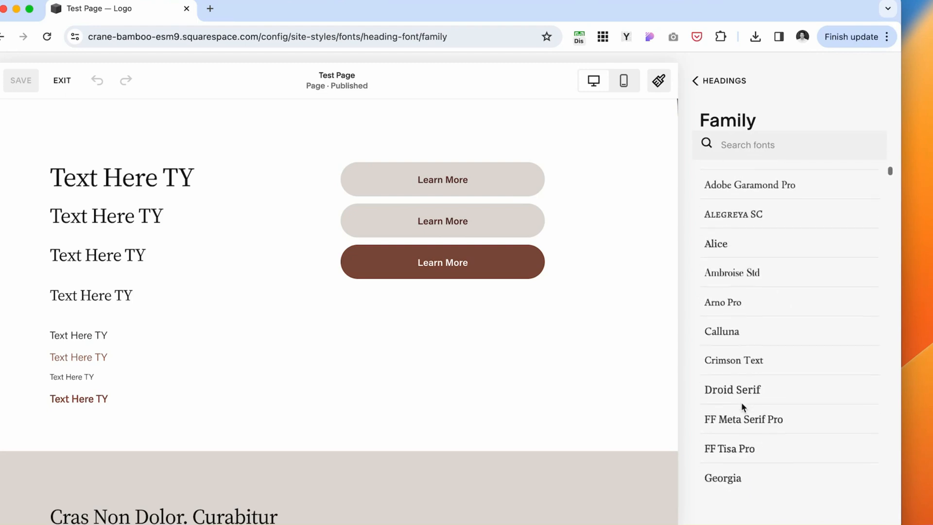
{"action": "scroll", "coordinate": [741, 389], "scroll_direction": "down", "scroll_amount": 10}
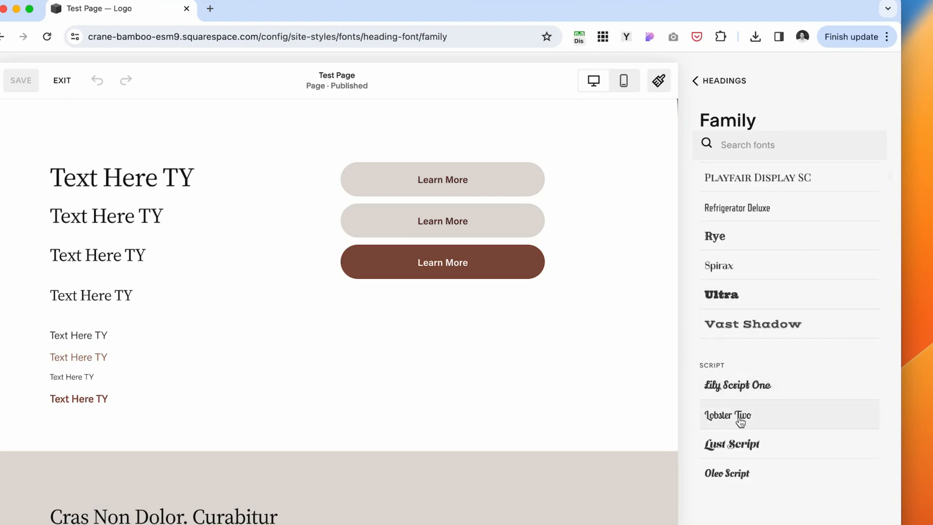
{"action": "scroll", "coordinate": [741, 416], "scroll_direction": "up", "scroll_amount": 3}
{"action": "left_click", "coordinate": [819, 244]}
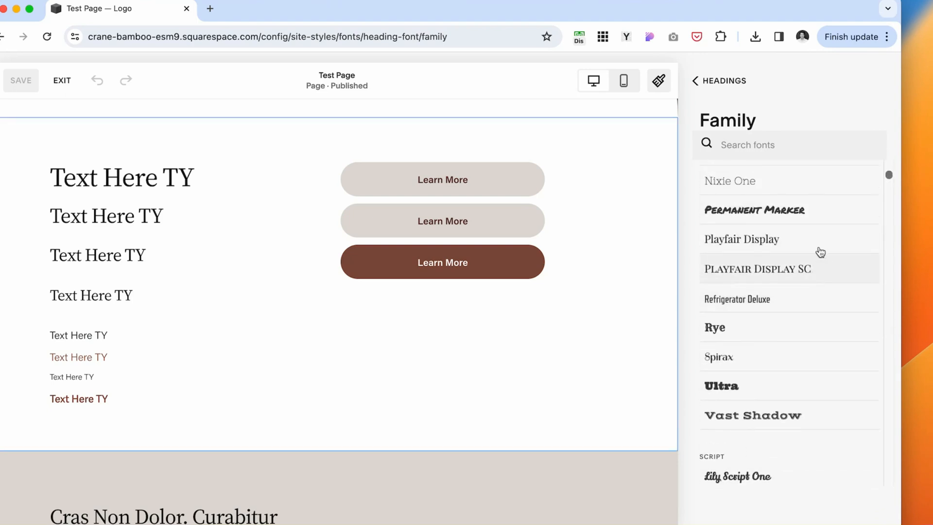
Set the headings' font family to Source Sans Pro.
{"action": "scroll", "coordinate": [753, 240], "scroll_direction": "up", "scroll_amount": 1}
{"action": "scroll", "coordinate": [753, 224], "scroll_direction": "up", "scroll_amount": 1}
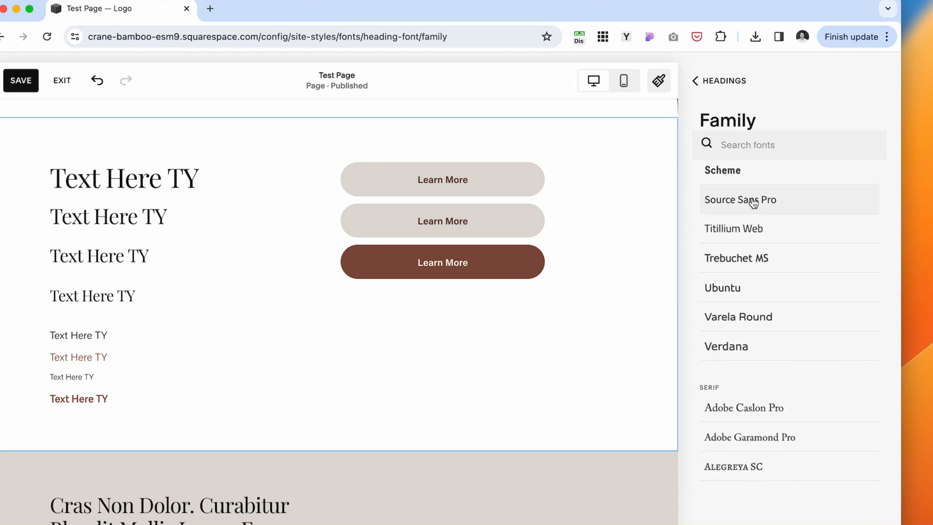
{"action": "left_click", "coordinate": [788, 199]}
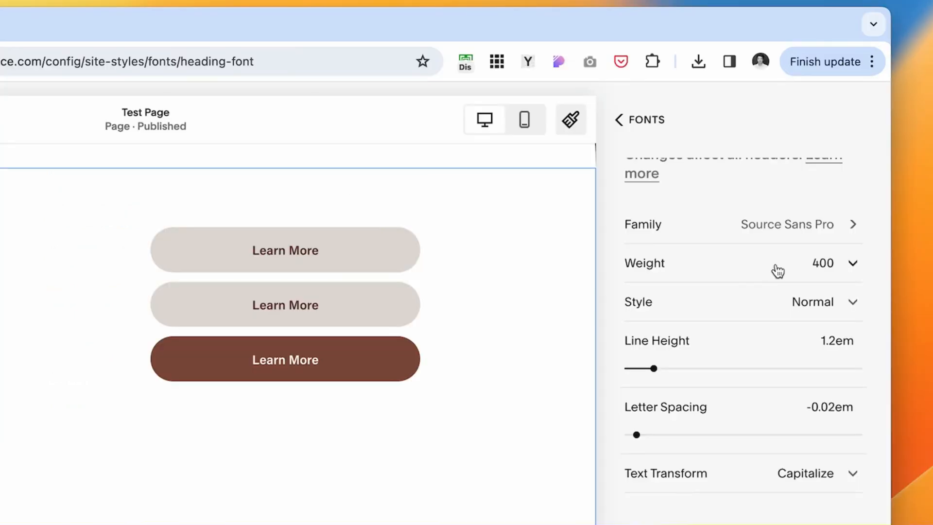
Set the headings' weight to 600 and letter spacing to 0.01em, trying the Italic style in between.
{"action": "left_click", "coordinate": [851, 265]}
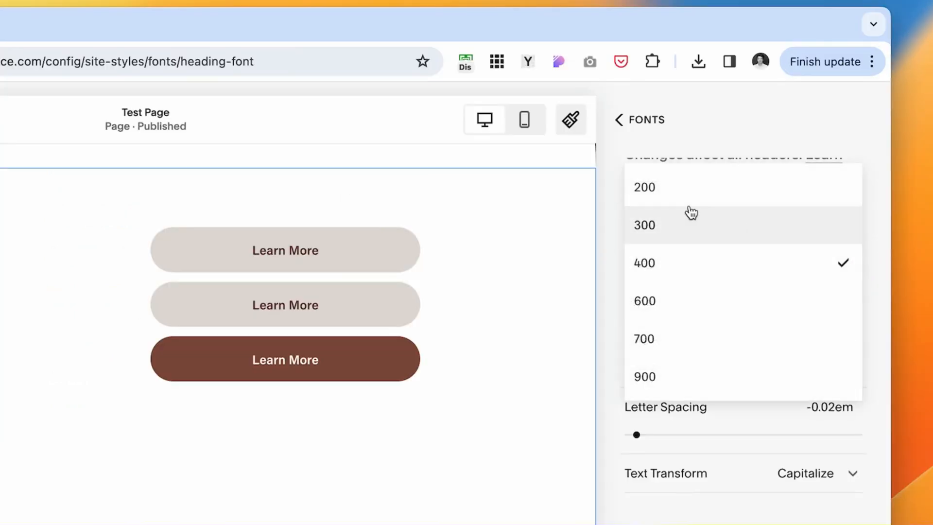
{"action": "left_click", "coordinate": [696, 307]}
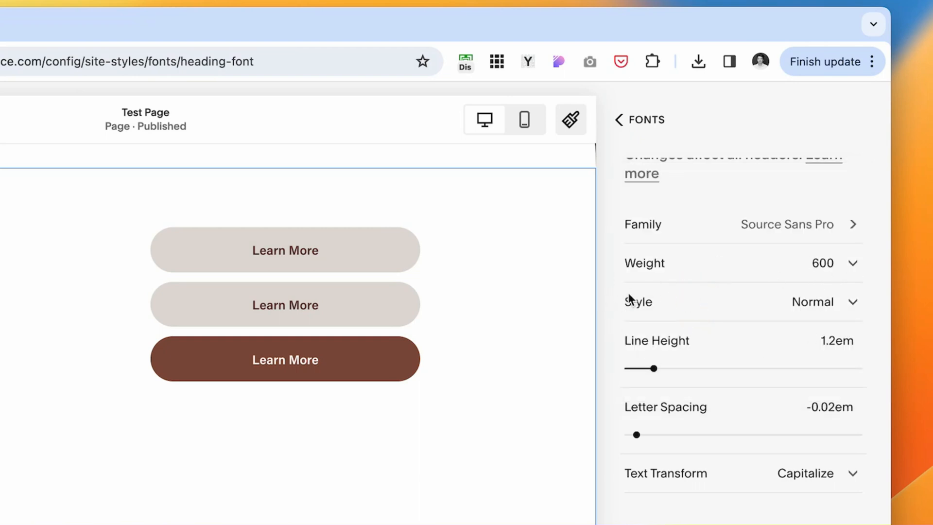
{"action": "left_click", "coordinate": [851, 303]}
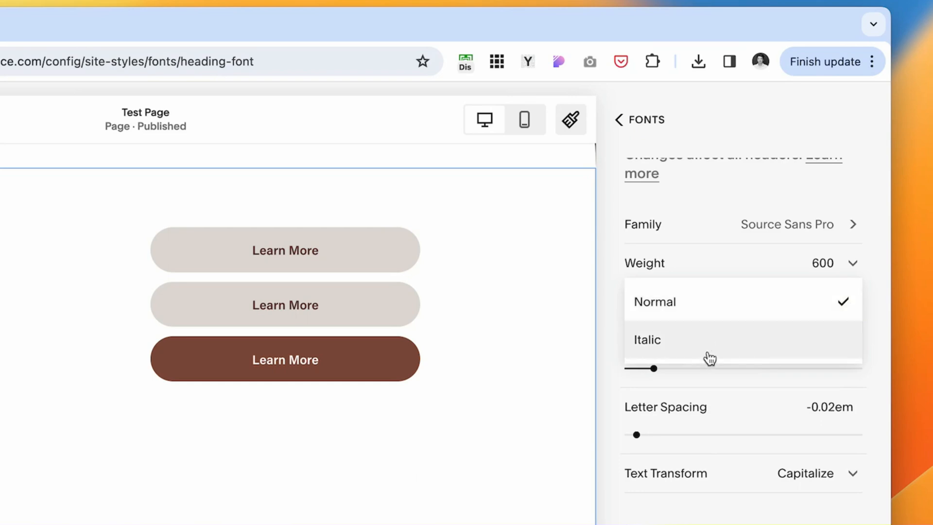
{"action": "left_click", "coordinate": [709, 350]}
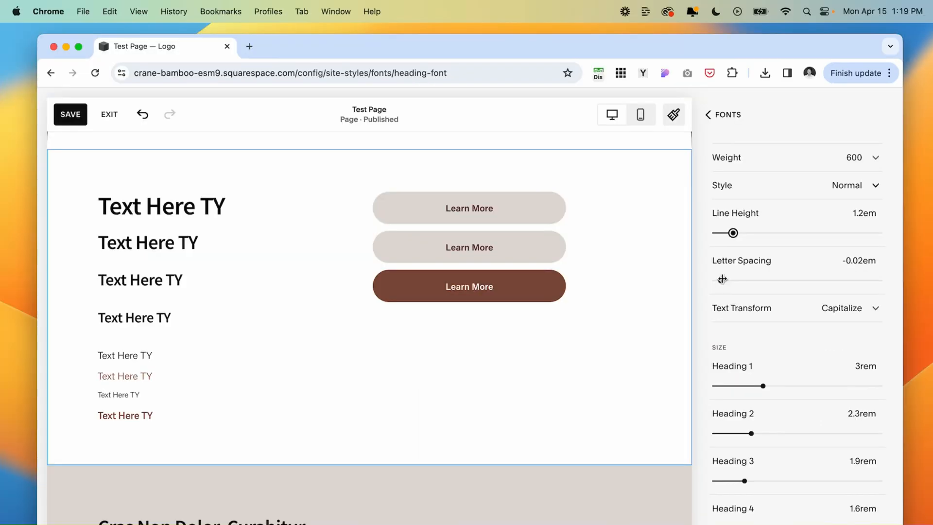
{"action": "mouse_move", "coordinate": [721, 280]}
{"action": "left_mouse_down"}
{"action": "mouse_move", "coordinate": [739, 280]}
{"action": "mouse_move", "coordinate": [723, 280]}
{"action": "left_mouse_up"}
Try the Uppercase and Lowercase text transforms on the headings, returning to Capitalize.
{"action": "left_click", "coordinate": [876, 304]}
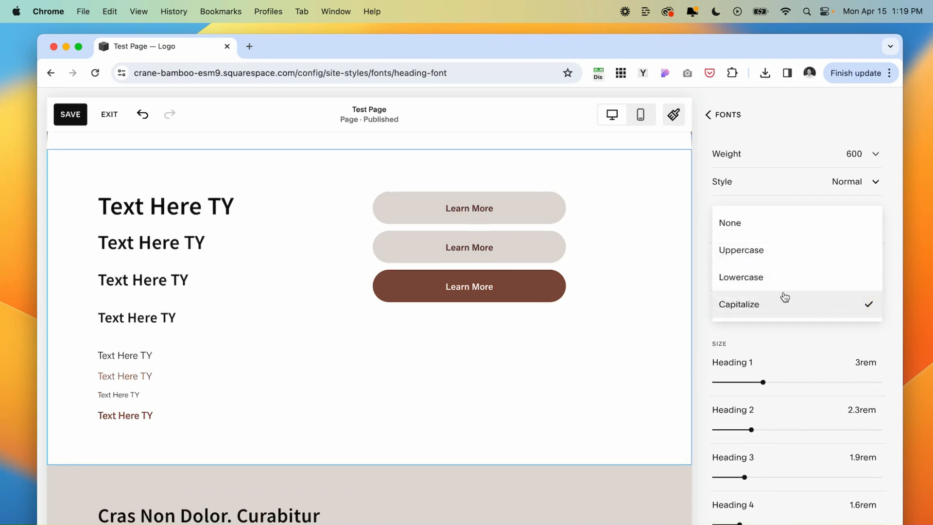
{"action": "left_click", "coordinate": [767, 253]}
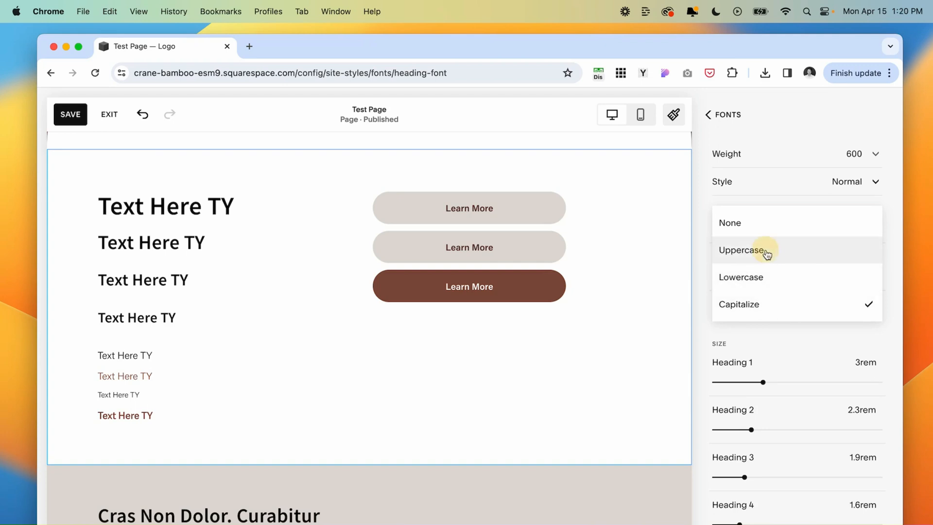
{"action": "left_click", "coordinate": [839, 312]}
{"action": "left_click", "coordinate": [765, 332]}
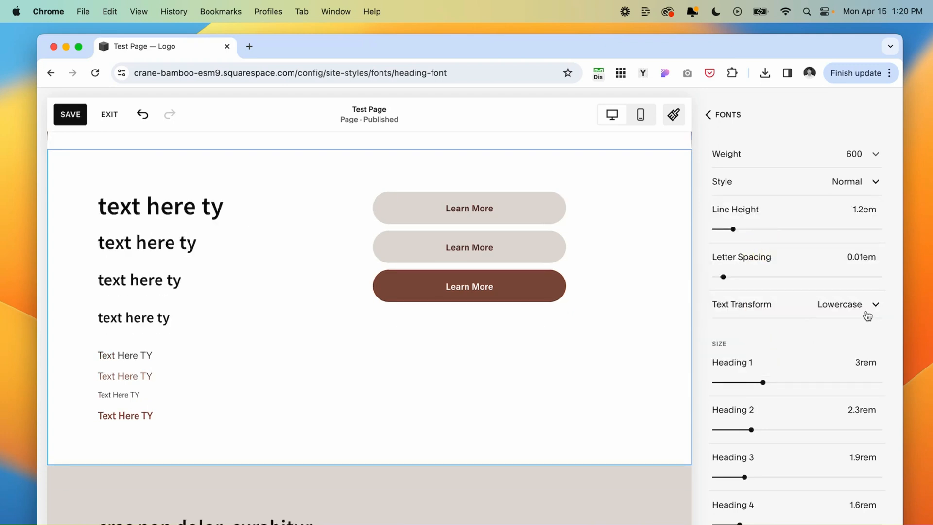
{"action": "left_click", "coordinate": [868, 313]}
{"action": "left_click", "coordinate": [762, 333]}
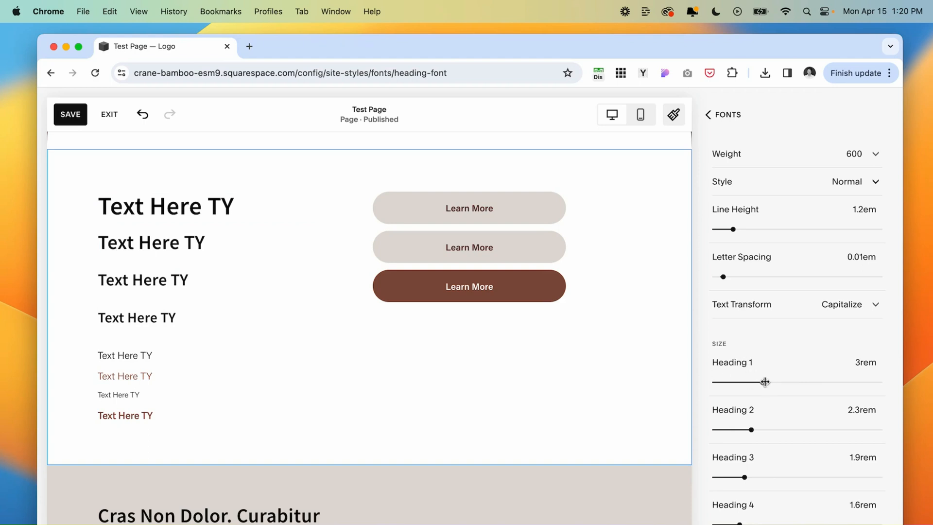
Try larger Heading 1 sizes, settle on 3.6rem, and make Heading 2 slightly larger than its original size.
{"action": "left_click_drag", "start_coordinate": [763, 382], "coordinate": [782, 382]}
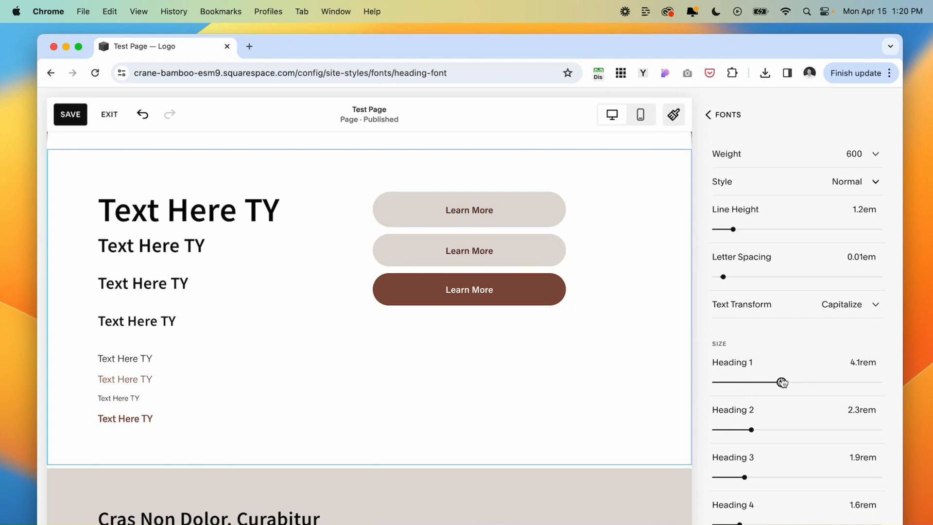
{"action": "mouse_move", "coordinate": [782, 382]}
{"action": "left_mouse_down"}
{"action": "mouse_move", "coordinate": [744, 379]}
{"action": "mouse_move", "coordinate": [789, 382]}
{"action": "left_mouse_up"}
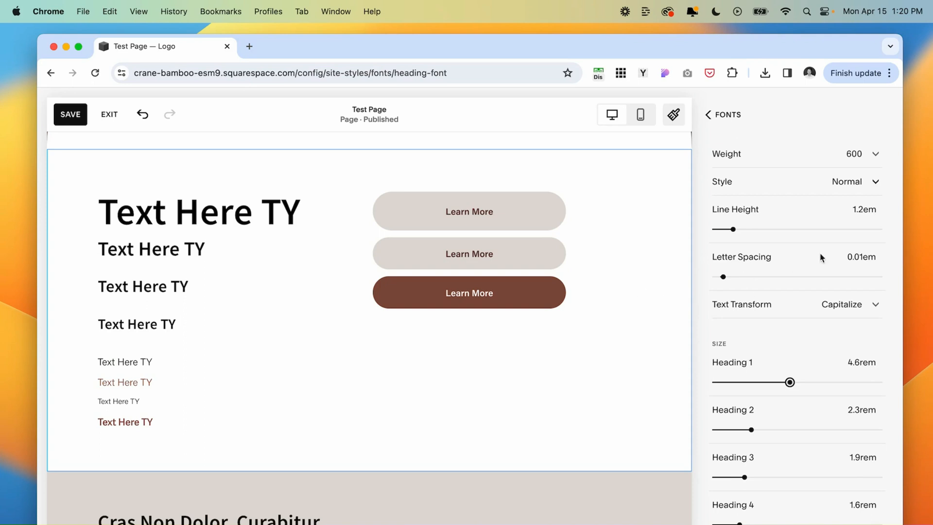
{"action": "left_click", "coordinate": [772, 383]}
{"action": "left_click", "coordinate": [745, 429]}
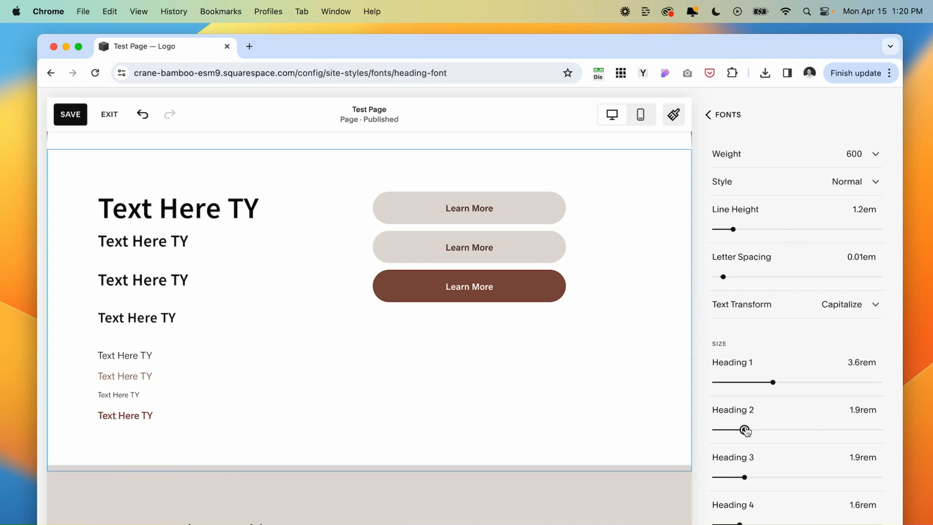
{"action": "left_click_drag", "start_coordinate": [746, 431], "coordinate": [757, 430]}
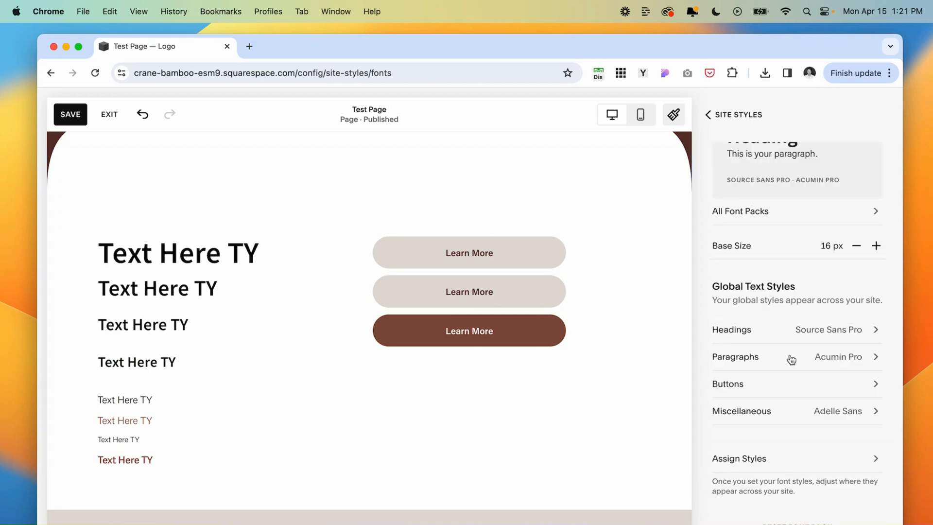
Set the font family of the global Paragraphs text style to Georgia.
{"action": "left_click", "coordinate": [784, 359]}
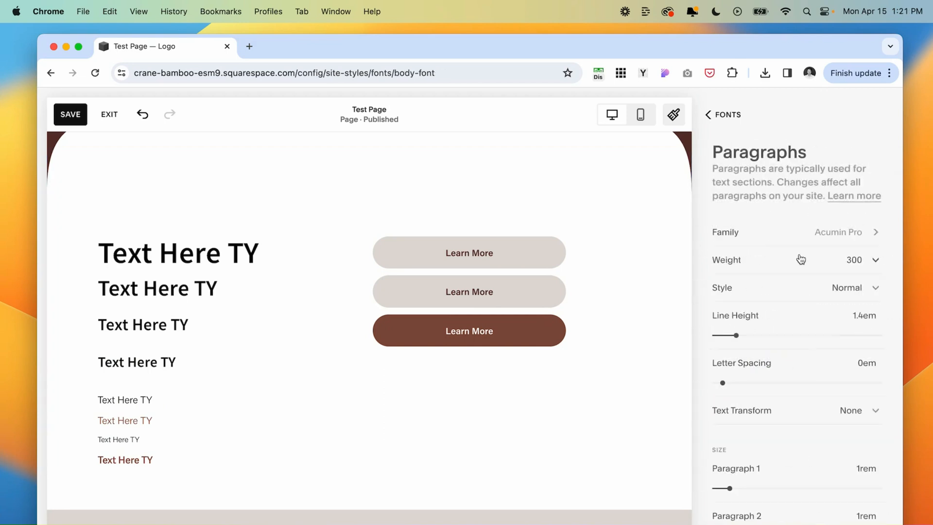
{"action": "left_click", "coordinate": [859, 235]}
{"action": "left_click", "coordinate": [753, 306]}
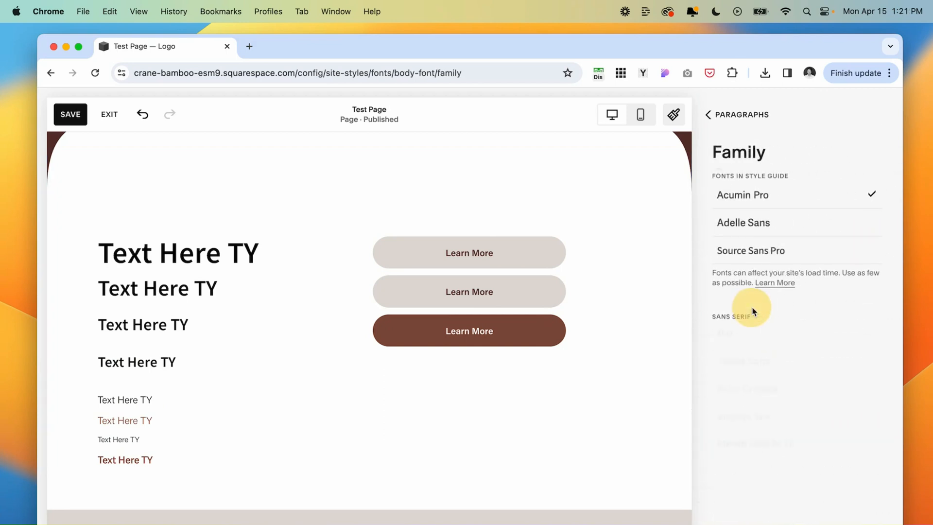
{"action": "scroll", "coordinate": [814, 424], "scroll_direction": "down", "scroll_amount": 15}
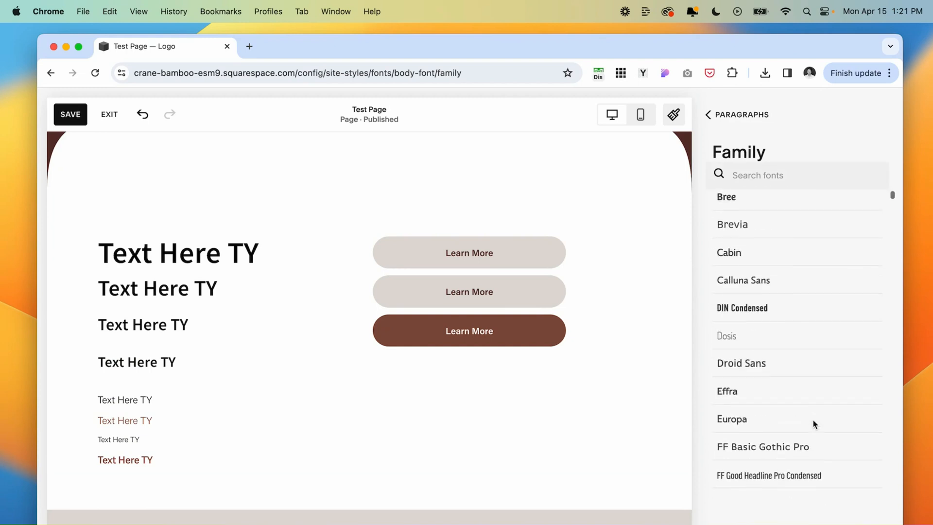
{"action": "scroll", "coordinate": [816, 440], "scroll_direction": "down", "scroll_amount": 10}
{"action": "left_click", "coordinate": [714, 352]}
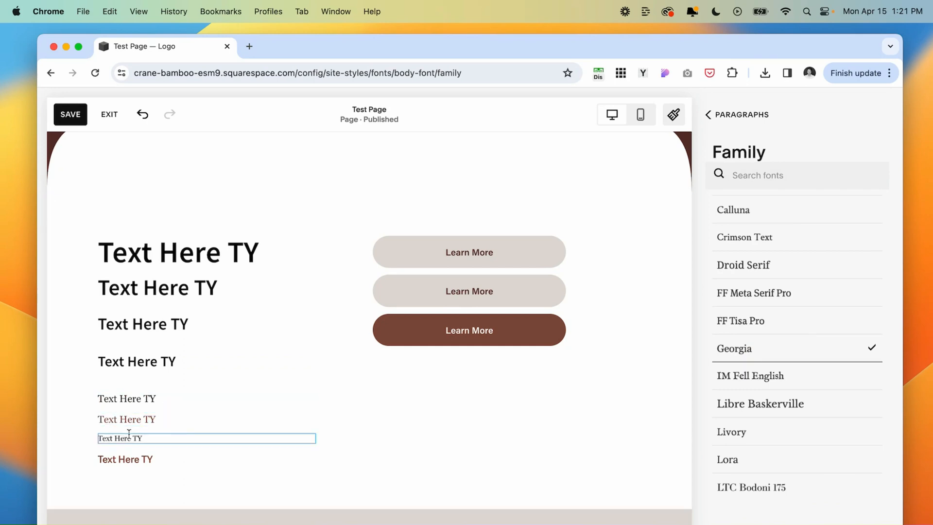
Set the paragraphs' font weight to 700.
{"action": "left_click", "coordinate": [709, 115]}
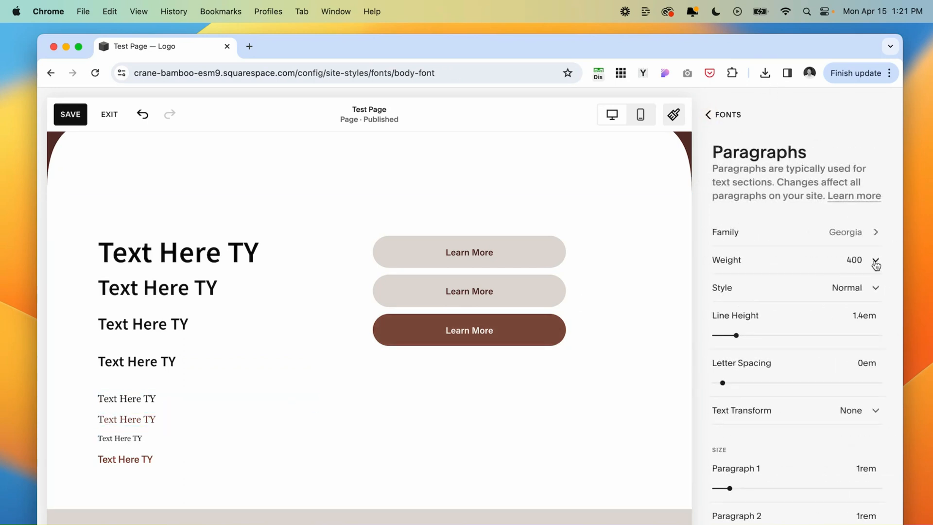
{"action": "left_click", "coordinate": [873, 261]}
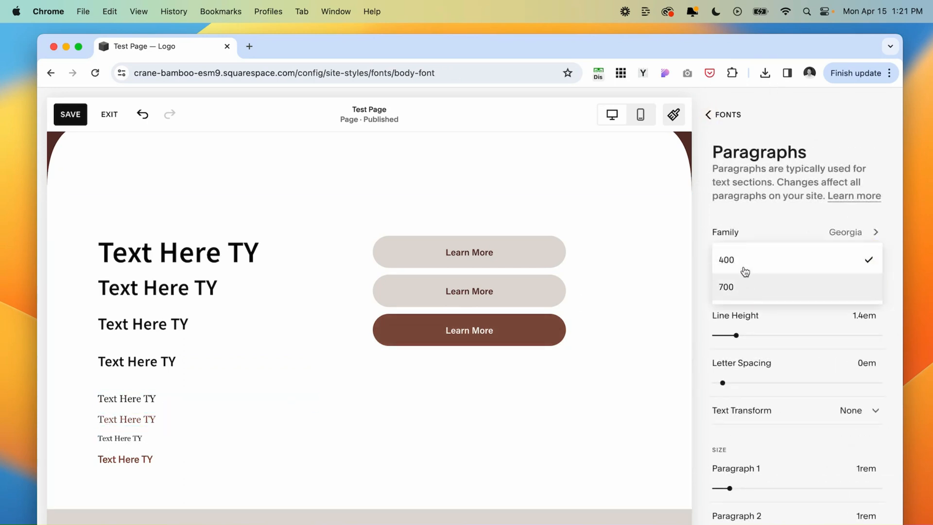
{"action": "left_click", "coordinate": [759, 290]}
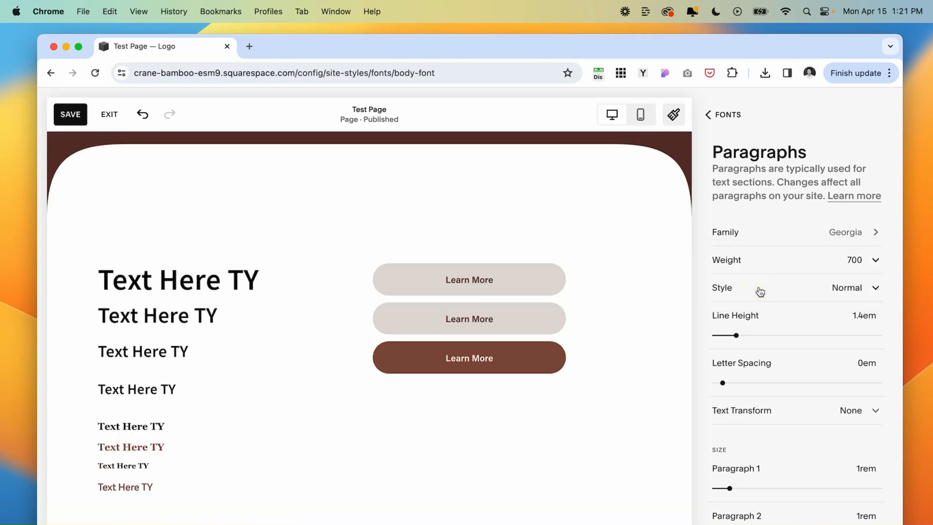
Set the font weight of the global Paragraphs text style to 400.
{"action": "left_click", "coordinate": [870, 261]}
{"action": "left_click", "coordinate": [729, 232]}
{"action": "scroll", "coordinate": [725, 368], "scroll_direction": "down", "scroll_amount": 1}
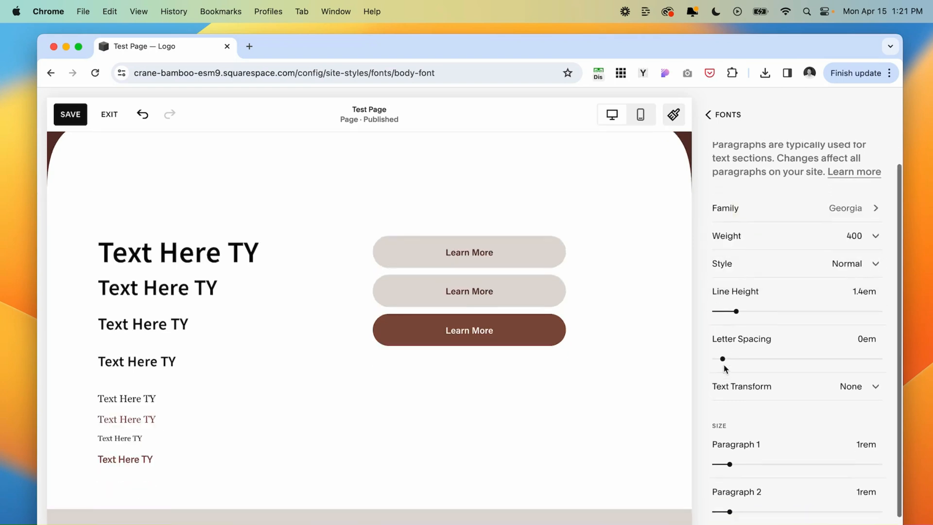
Try Paragraph 1 at 2rem, then reduce it to just slightly larger than its original size.
{"action": "scroll", "coordinate": [725, 368], "scroll_direction": "down", "scroll_amount": 1}
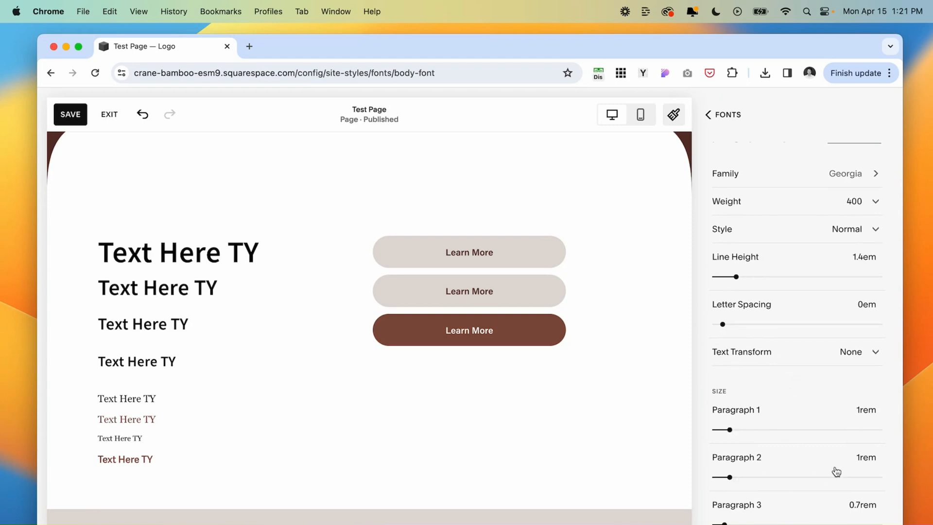
{"action": "left_click", "coordinate": [730, 430]}
{"action": "left_click_drag", "start_coordinate": [730, 429], "coordinate": [746, 430]}
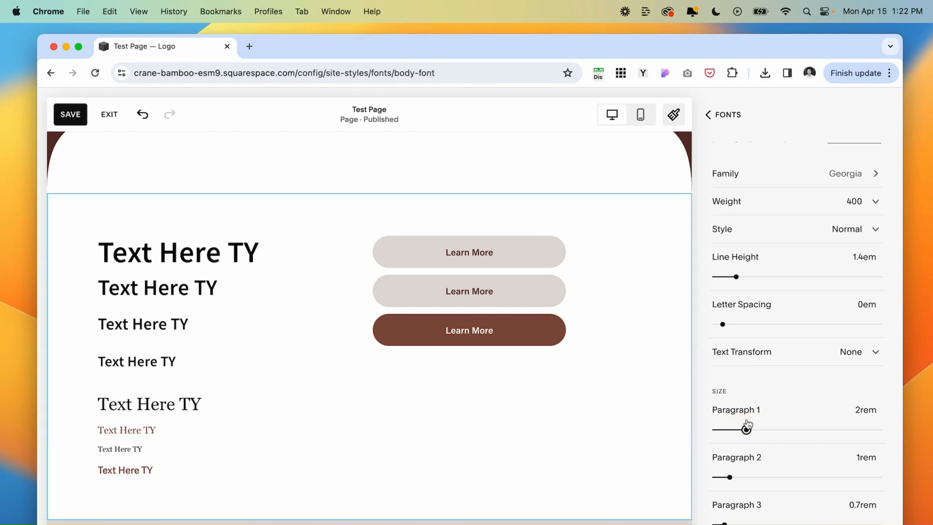
{"action": "mouse_move", "coordinate": [746, 430]}
{"action": "left_mouse_down"}
{"action": "mouse_move", "coordinate": [723, 429]}
{"action": "mouse_move", "coordinate": [733, 429]}
{"action": "left_mouse_up"}
{"action": "left_click_drag", "start_coordinate": [730, 477], "coordinate": [730, 474]}
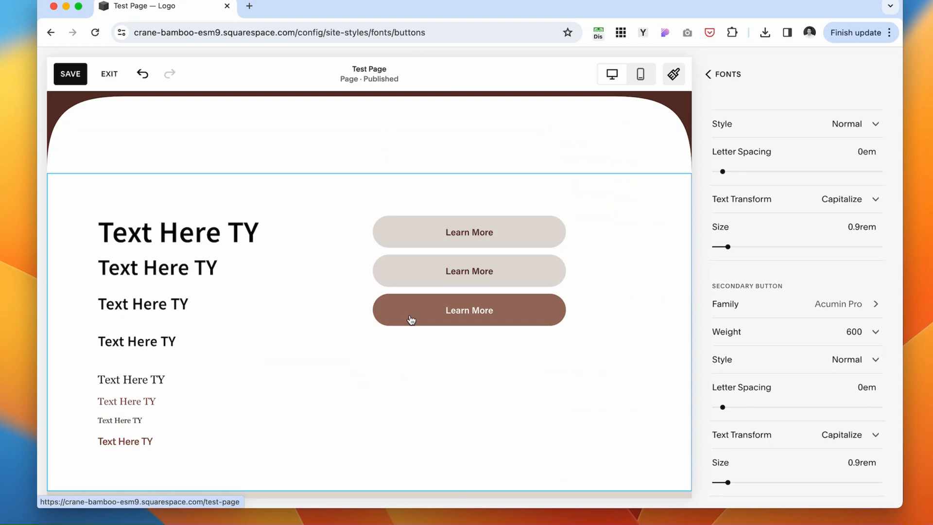
Set the primary button's font family to Georgia in the global button fonts.
{"action": "scroll", "coordinate": [802, 308], "scroll_direction": "up", "scroll_amount": 5}
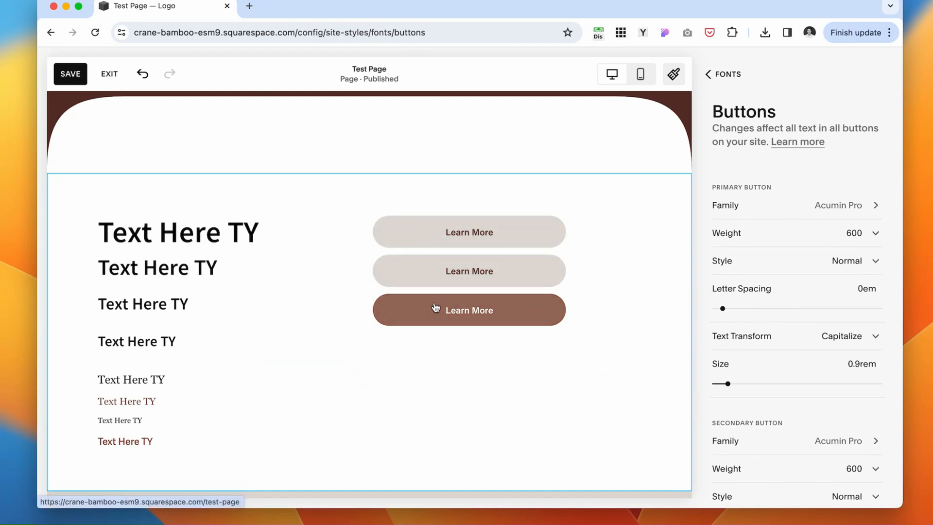
{"action": "left_click", "coordinate": [877, 206]}
{"action": "left_click", "coordinate": [799, 208]}
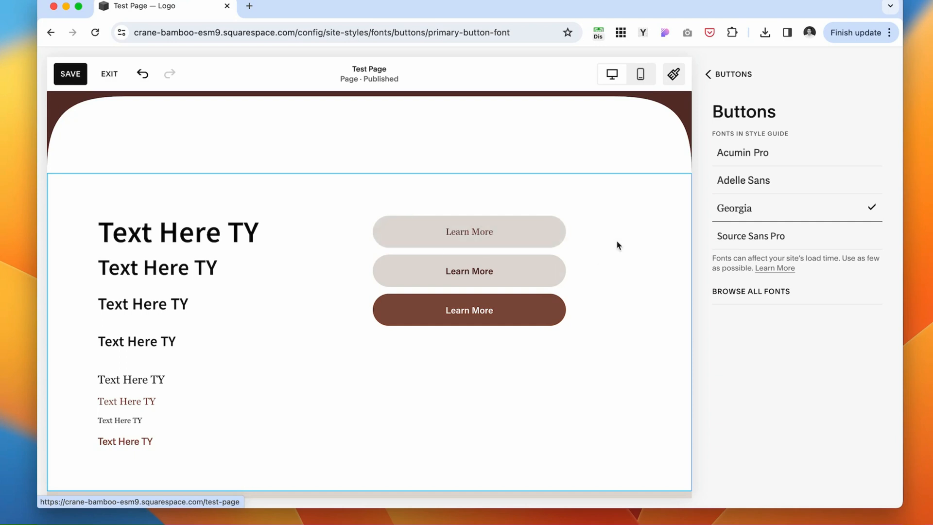
{"action": "left_click", "coordinate": [708, 75]}
Set the primary button's text transform to Uppercase.
{"action": "left_click", "coordinate": [873, 281]}
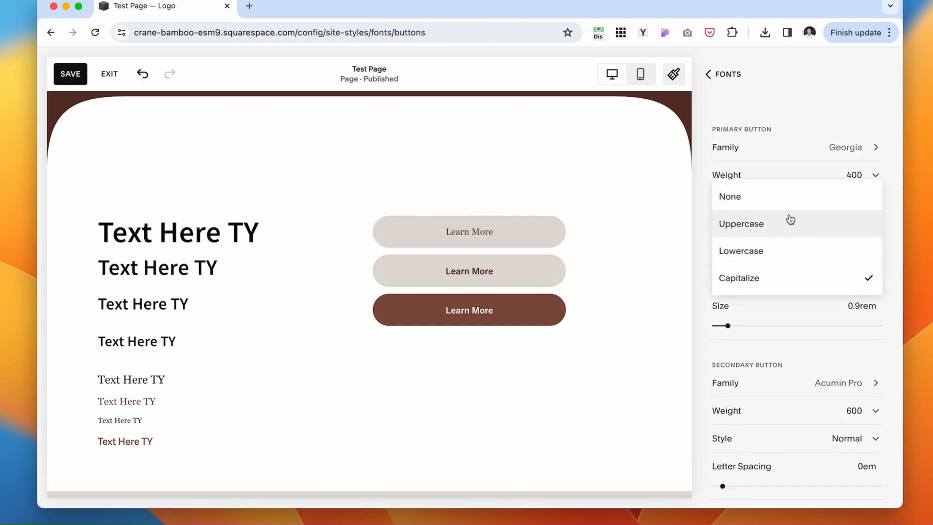
{"action": "left_click", "coordinate": [790, 221]}
Check the primary button's font weight options and review the font settings of the secondary and tertiary buttons.
{"action": "scroll", "coordinate": [778, 335], "scroll_direction": "down", "scroll_amount": 2}
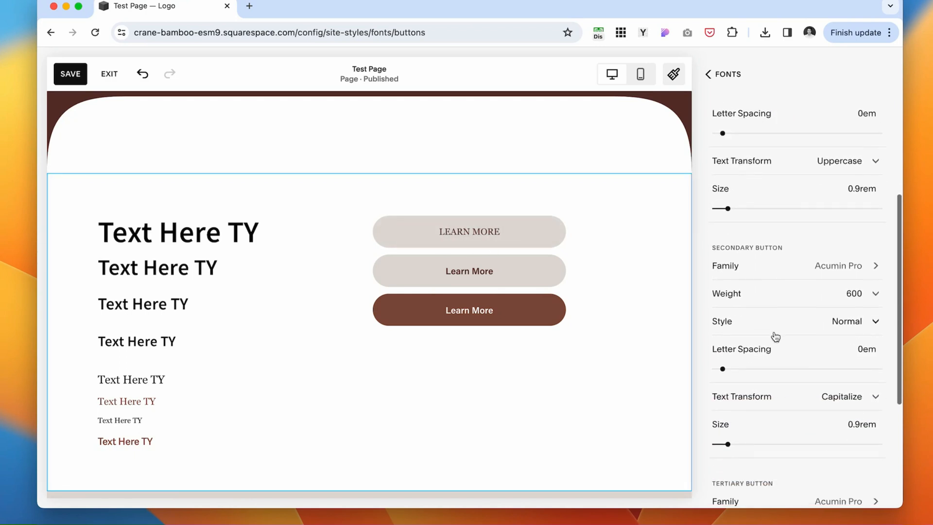
{"action": "scroll", "coordinate": [783, 238], "scroll_direction": "up", "scroll_amount": 3}
{"action": "scroll", "coordinate": [822, 369], "scroll_direction": "down", "scroll_amount": 1}
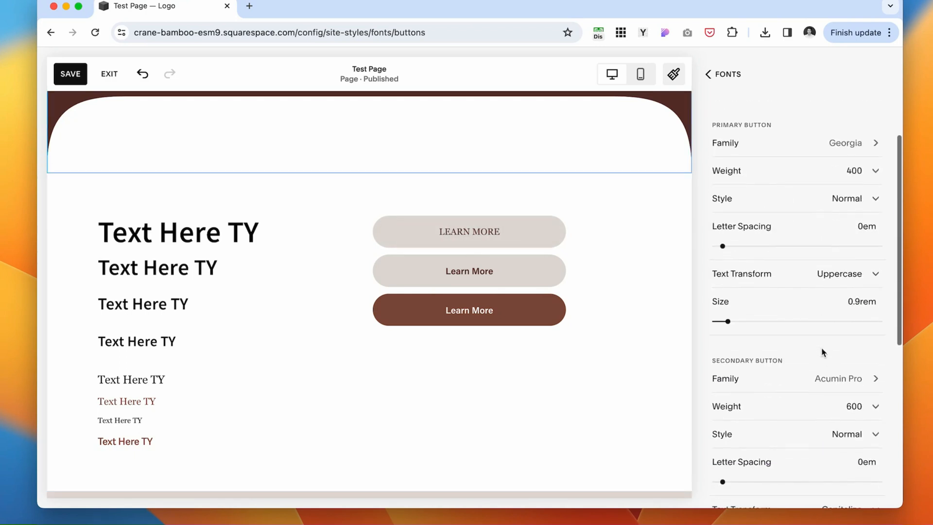
{"action": "left_click", "coordinate": [877, 171]}
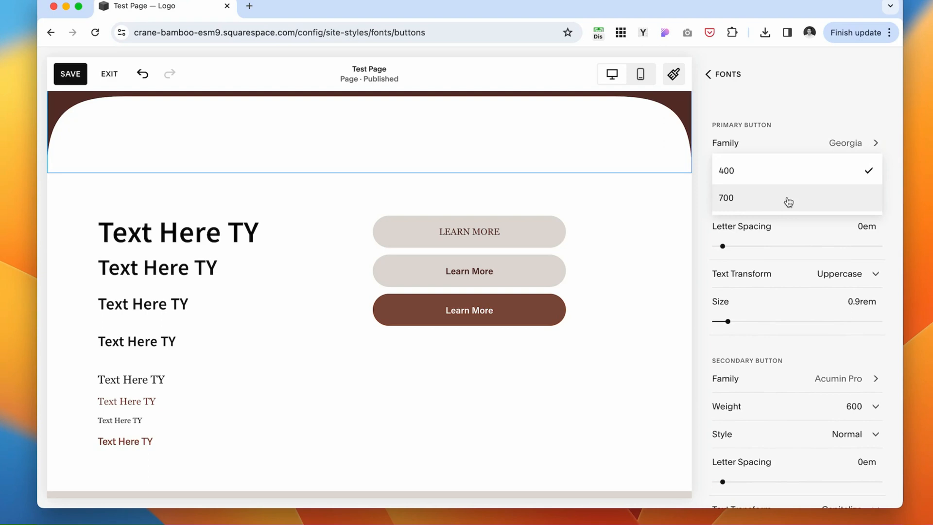
{"action": "left_click", "coordinate": [709, 208]}
{"action": "scroll", "coordinate": [809, 328], "scroll_direction": "down", "scroll_amount": 3}
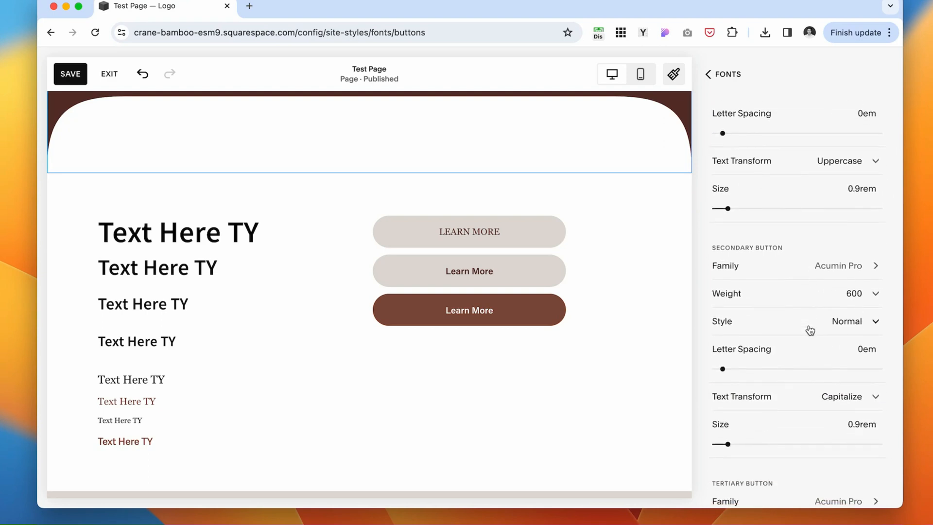
{"action": "scroll", "coordinate": [776, 252], "scroll_direction": "down", "scroll_amount": 3}
{"action": "scroll", "coordinate": [773, 341], "scroll_direction": "down", "scroll_amount": 1}
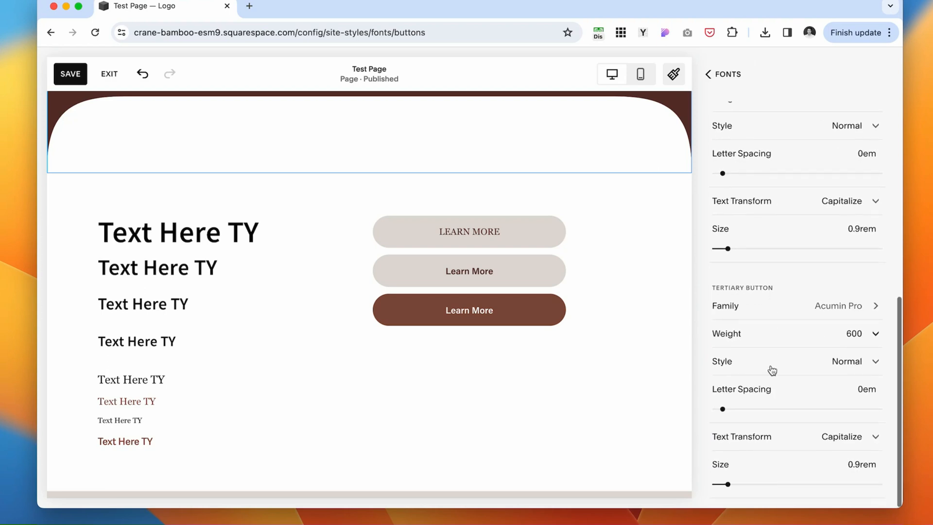
In the site-wide button styles, set the primary button's shape to Square and its outline to 1px.
{"action": "left_click", "coordinate": [711, 74]}
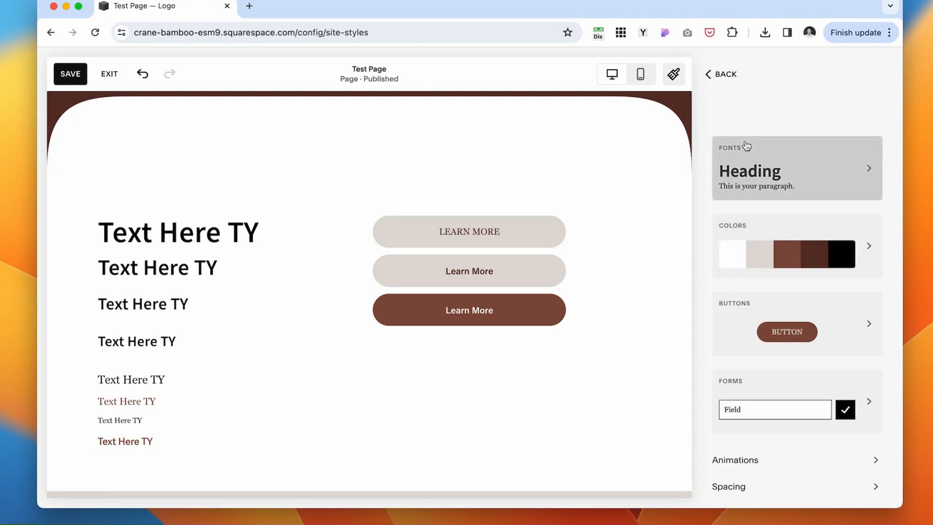
{"action": "scroll", "coordinate": [781, 176], "scroll_direction": "up", "scroll_amount": 1}
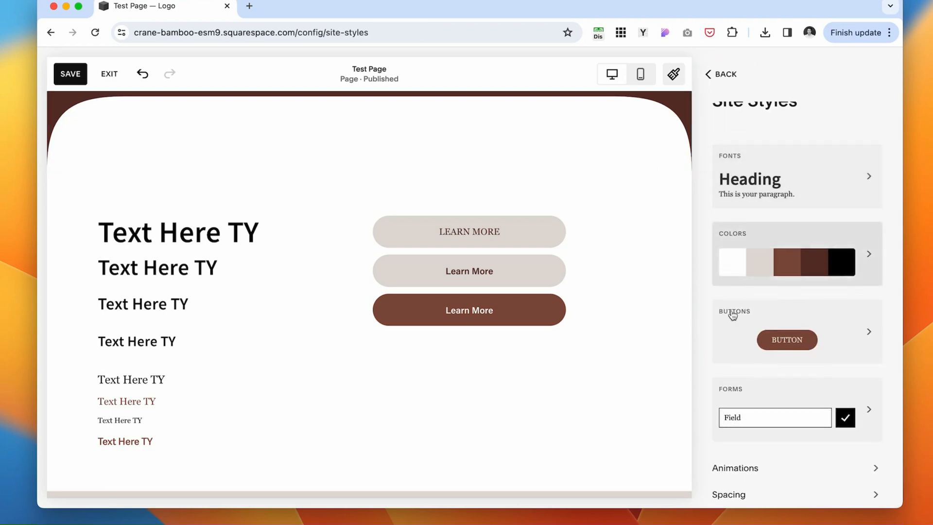
{"action": "left_click", "coordinate": [790, 314]}
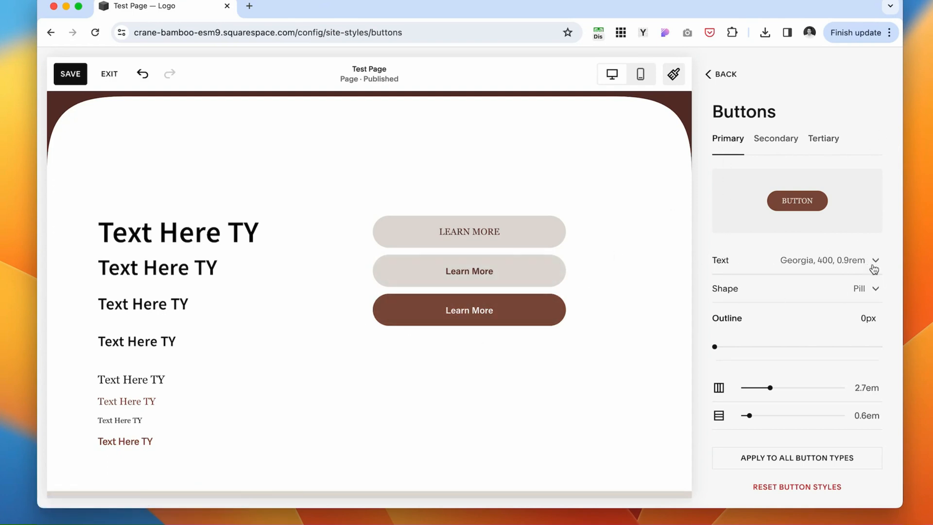
{"action": "left_click", "coordinate": [876, 290]}
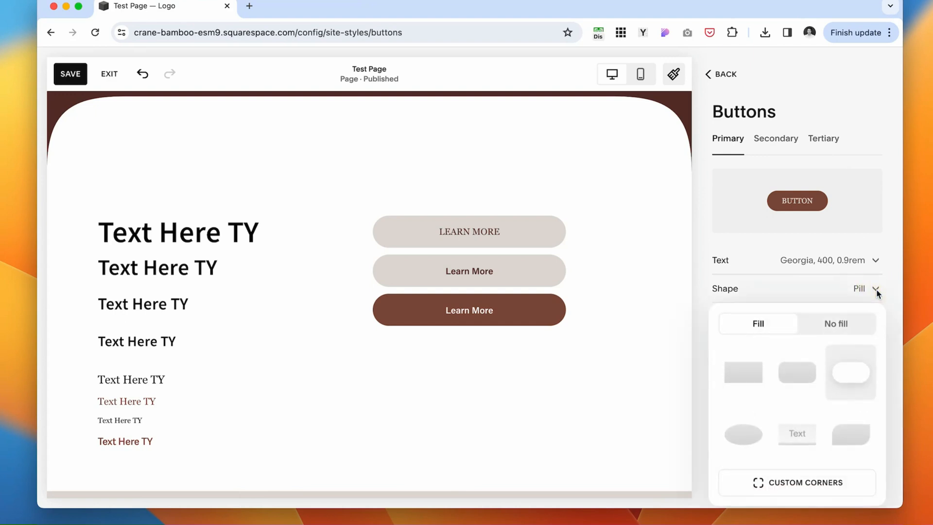
{"action": "left_click", "coordinate": [753, 378]}
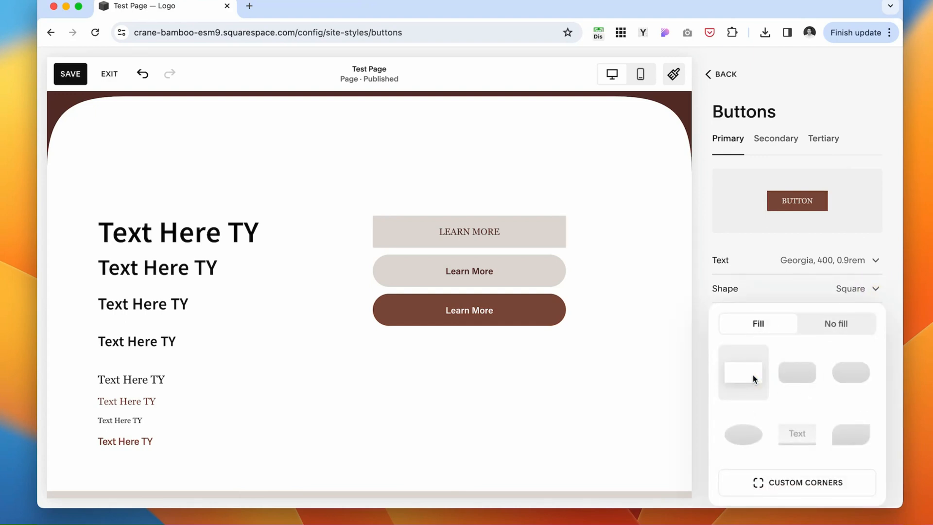
{"action": "left_click", "coordinate": [851, 327]}
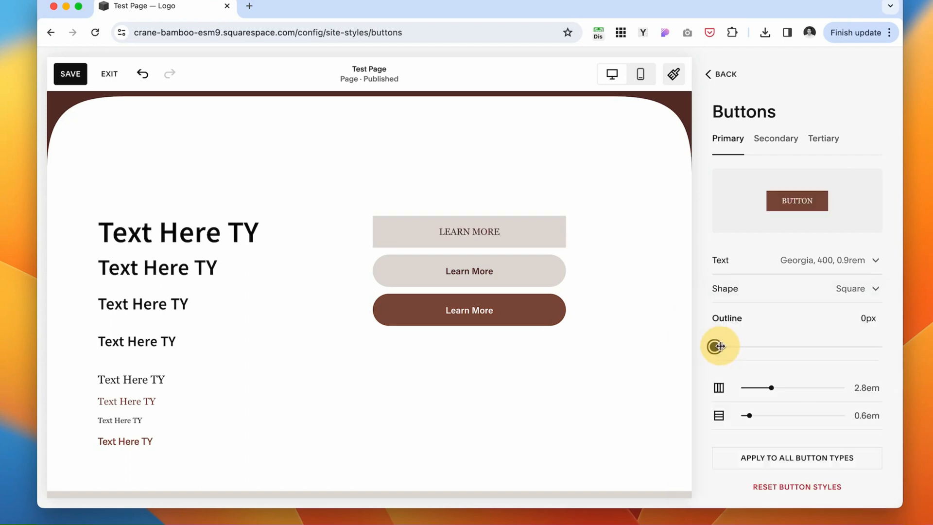
{"action": "left_click_drag", "start_coordinate": [720, 346], "coordinate": [730, 346]}
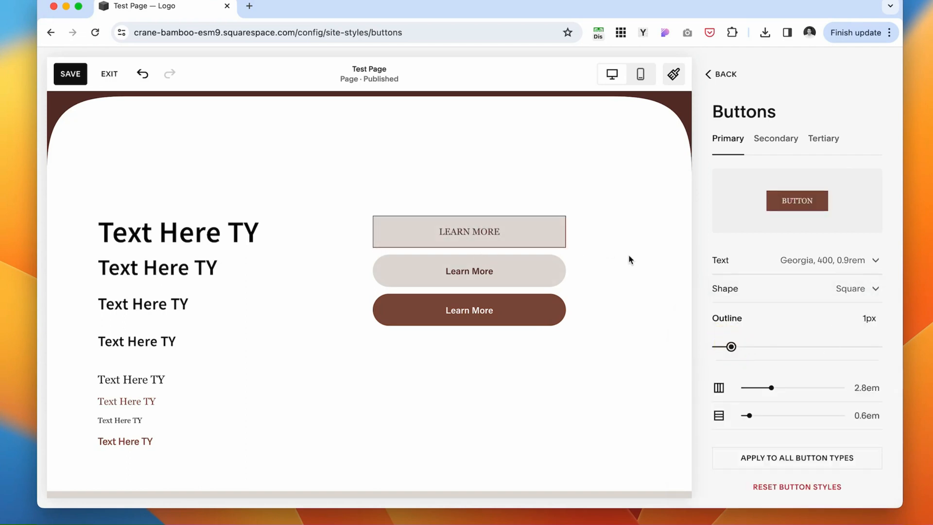
Set the secondary button's shape to Petal, trying it without fill before returning to the filled version.
{"action": "left_click", "coordinate": [778, 141]}
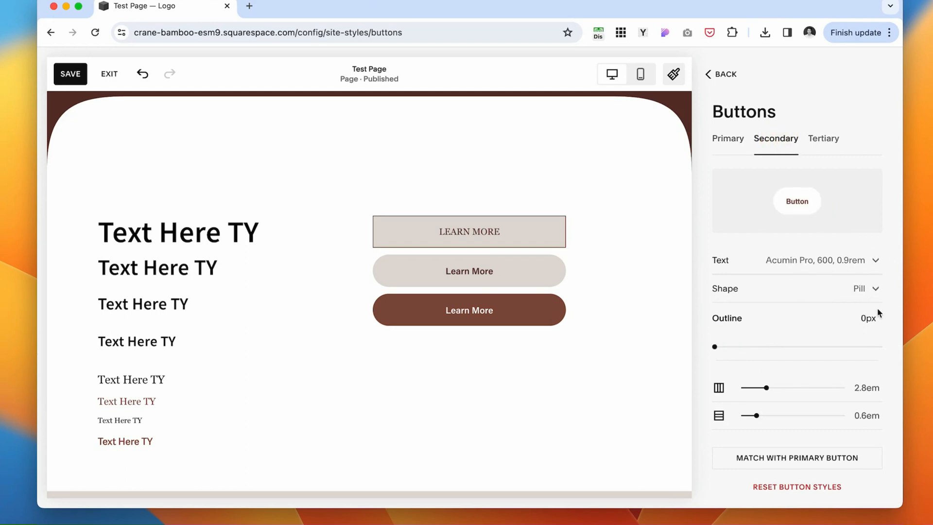
{"action": "left_click", "coordinate": [876, 290]}
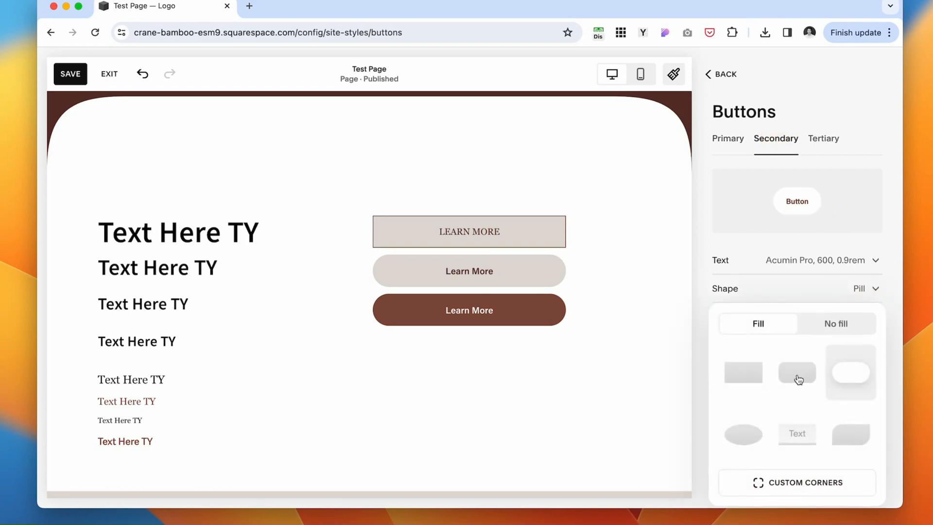
{"action": "left_click", "coordinate": [851, 436]}
{"action": "left_click", "coordinate": [837, 325]}
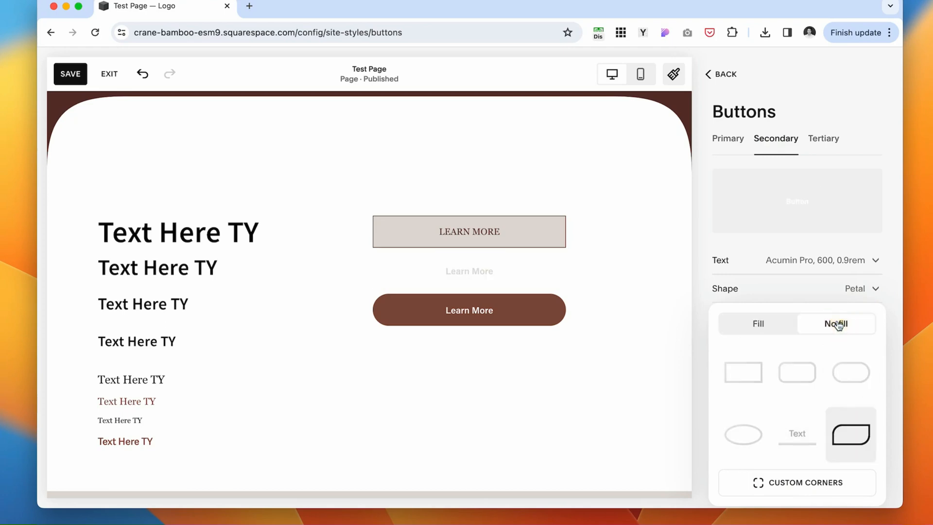
{"action": "left_click", "coordinate": [760, 325]}
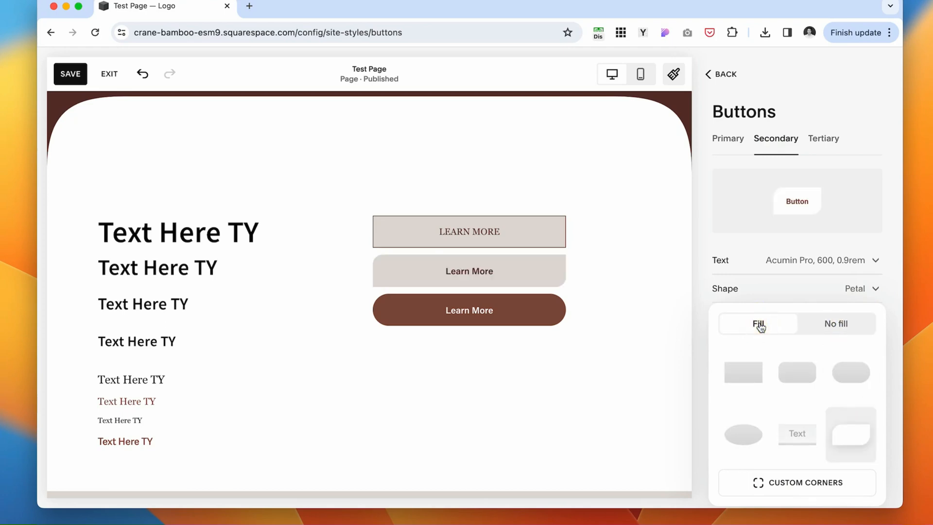
{"action": "left_click", "coordinate": [698, 316]}
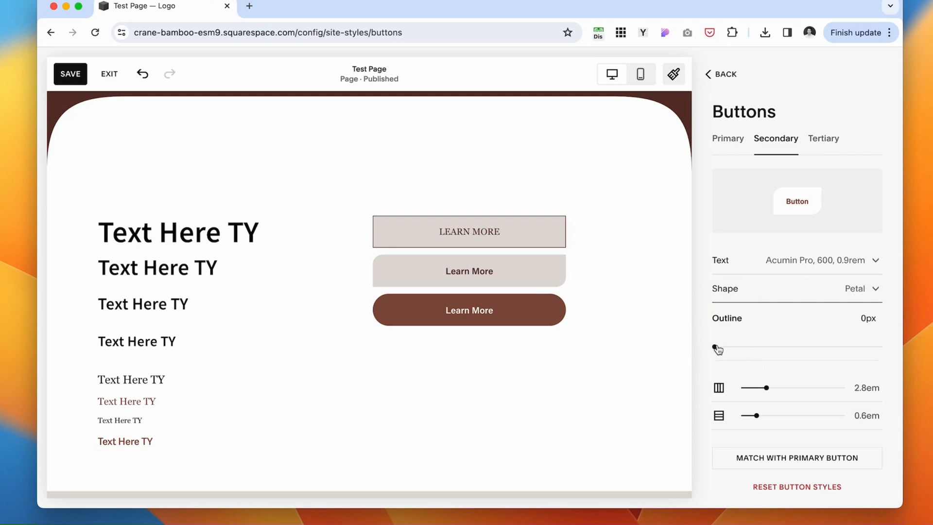
{"action": "mouse_move", "coordinate": [715, 347]}
{"action": "left_mouse_down"}
{"action": "mouse_move", "coordinate": [730, 346]}
{"action": "mouse_move", "coordinate": [716, 346]}
{"action": "left_mouse_up"}
Try the Underline shape on the tertiary button, then settle on Oval.
{"action": "left_click", "coordinate": [824, 140]}
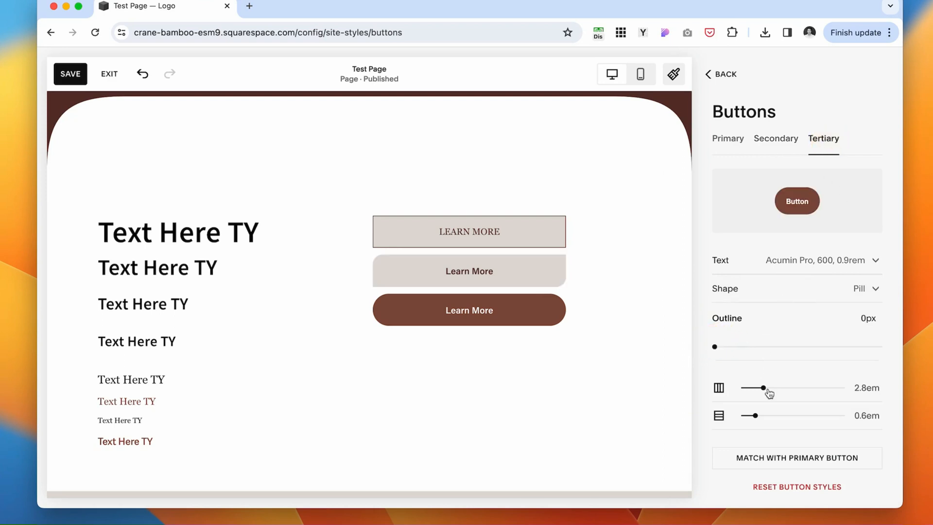
{"action": "left_click", "coordinate": [875, 290]}
{"action": "left_click", "coordinate": [795, 435]}
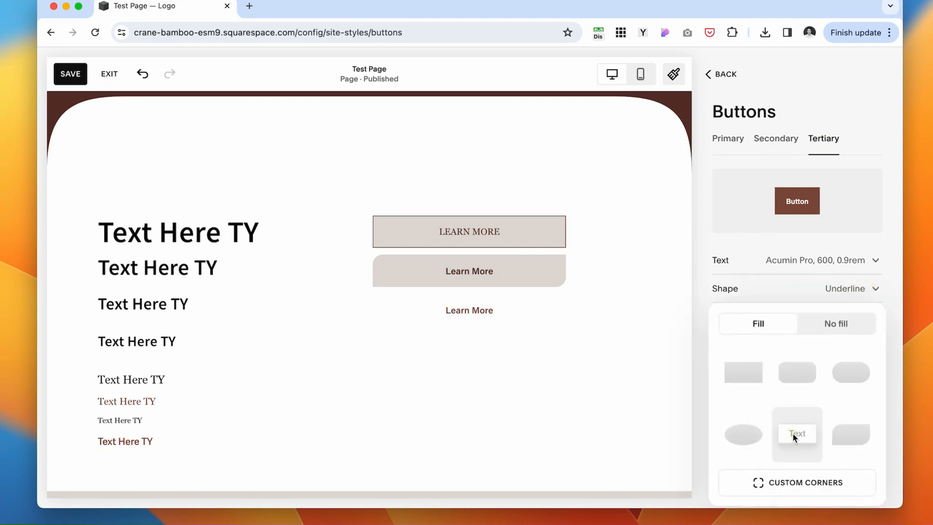
{"action": "left_click", "coordinate": [744, 434]}
{"action": "left_click", "coordinate": [702, 299]}
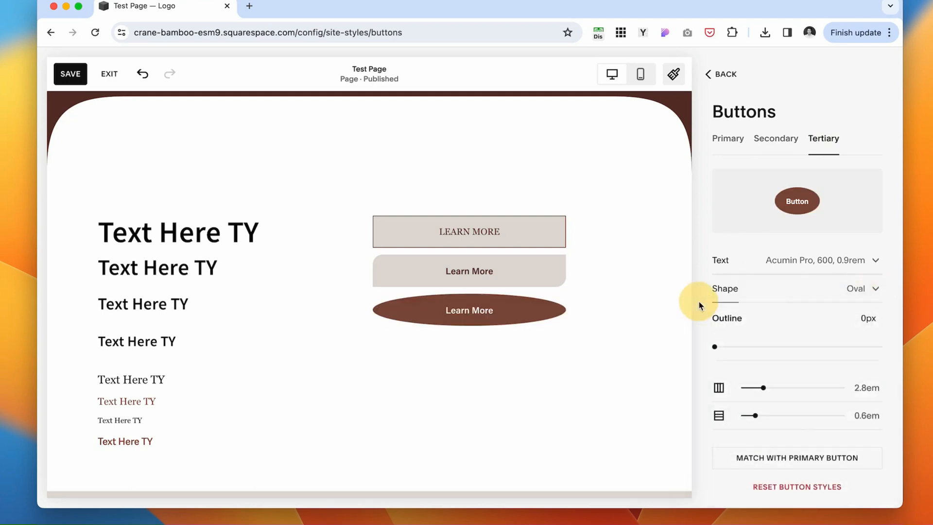
Review the tertiary button's text settings and available pack fonts, and save the site style changes.
{"action": "left_click", "coordinate": [875, 260]}
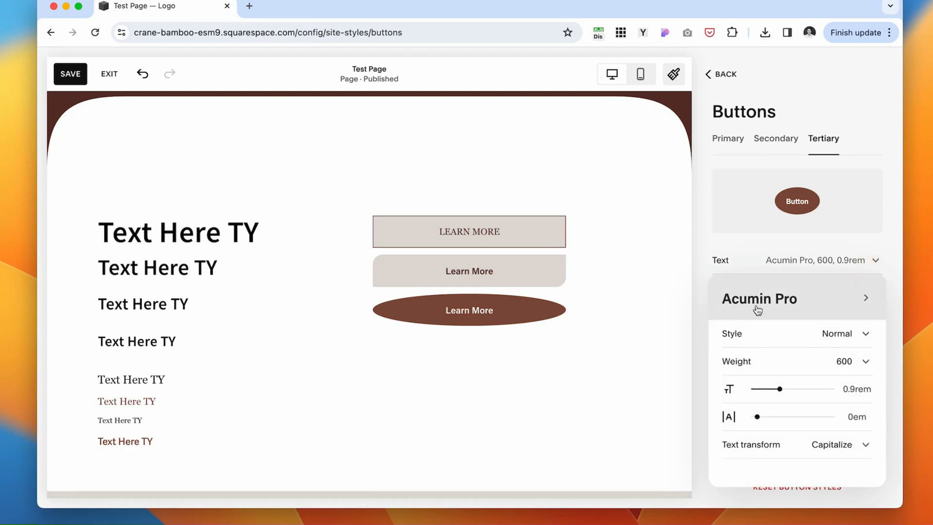
{"action": "left_click", "coordinate": [860, 305]}
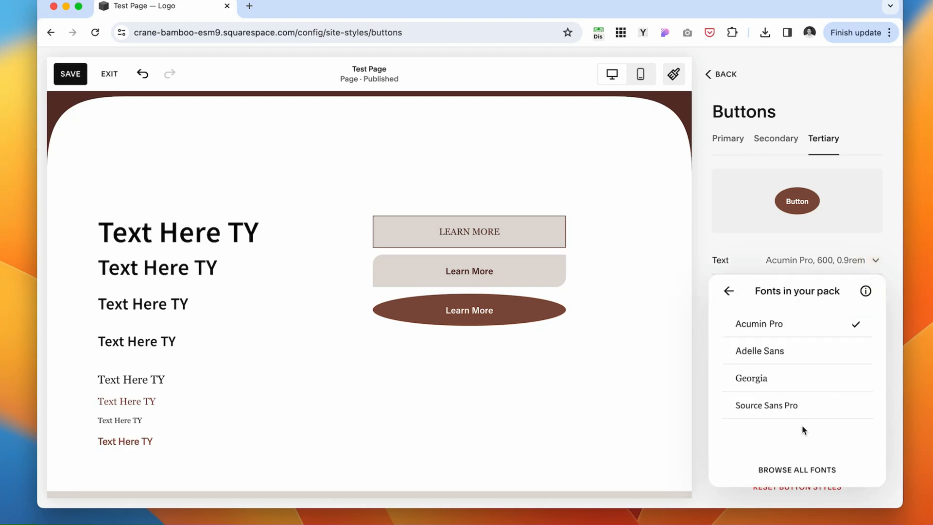
{"action": "left_click", "coordinate": [728, 291]}
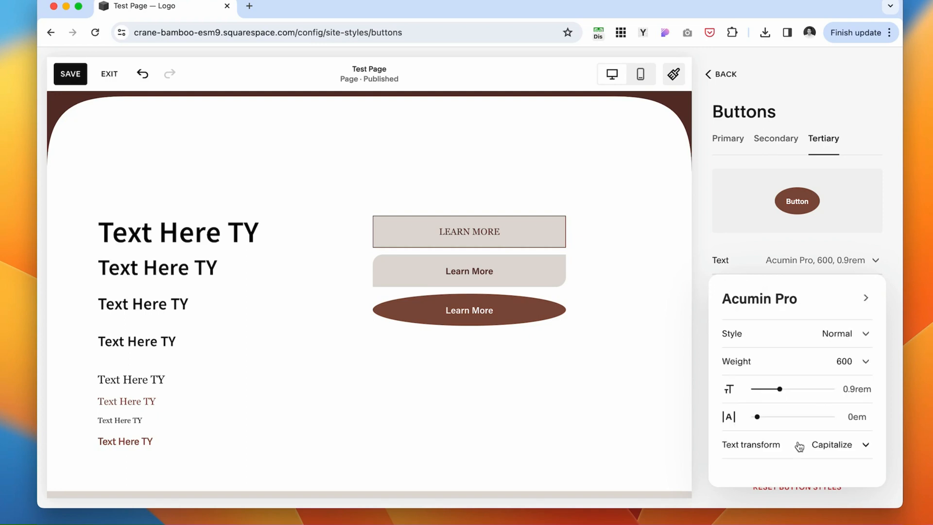
{"action": "left_click", "coordinate": [679, 261]}
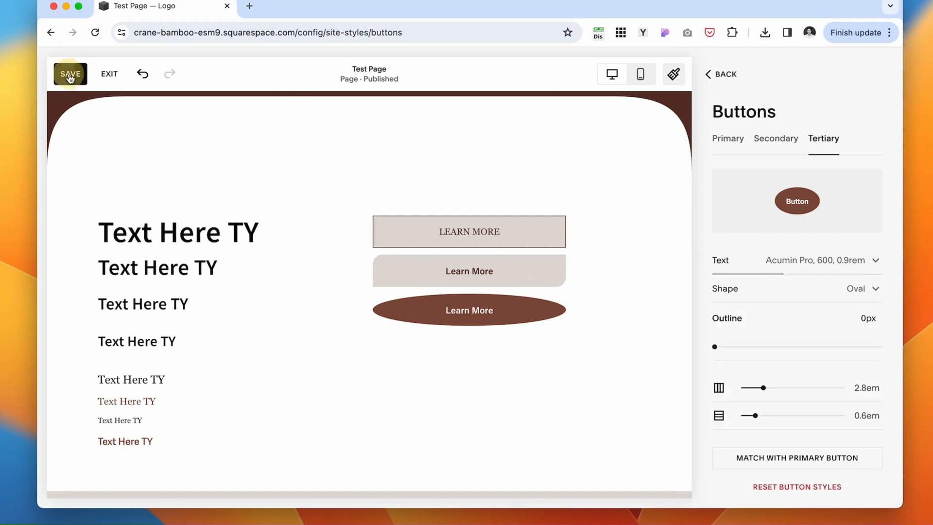
{"action": "left_click", "coordinate": [70, 74]}
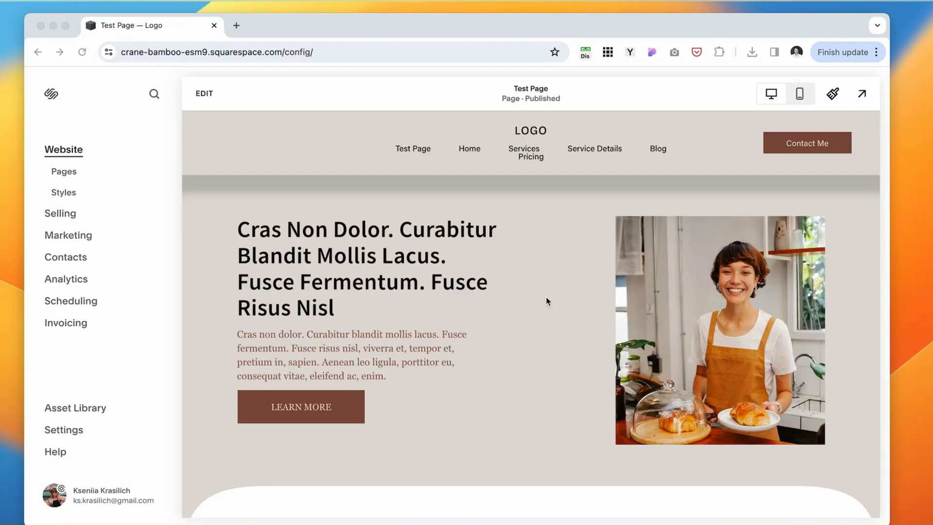
Link the Learn More button on the Test Page to the site's Contact page (/new-page) and save the page.
{"action": "left_click", "coordinate": [203, 94]}
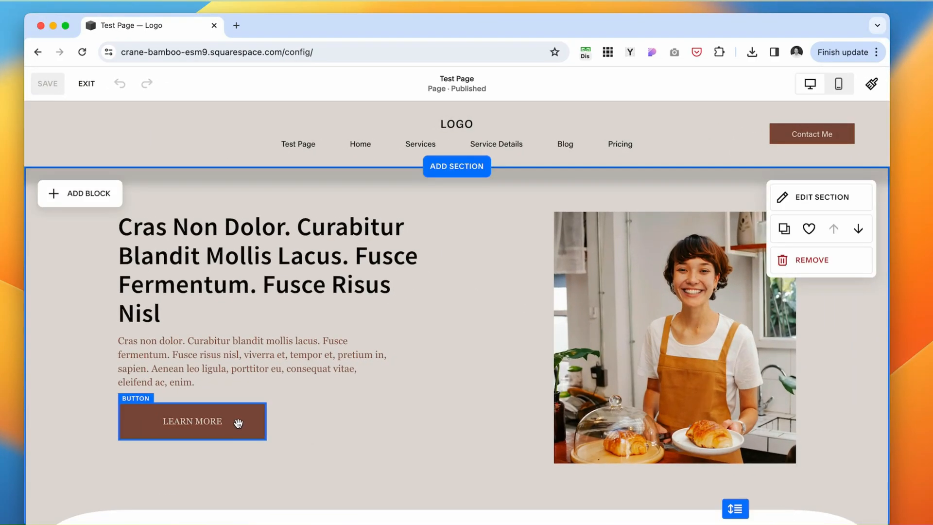
{"action": "left_click", "coordinate": [238, 422]}
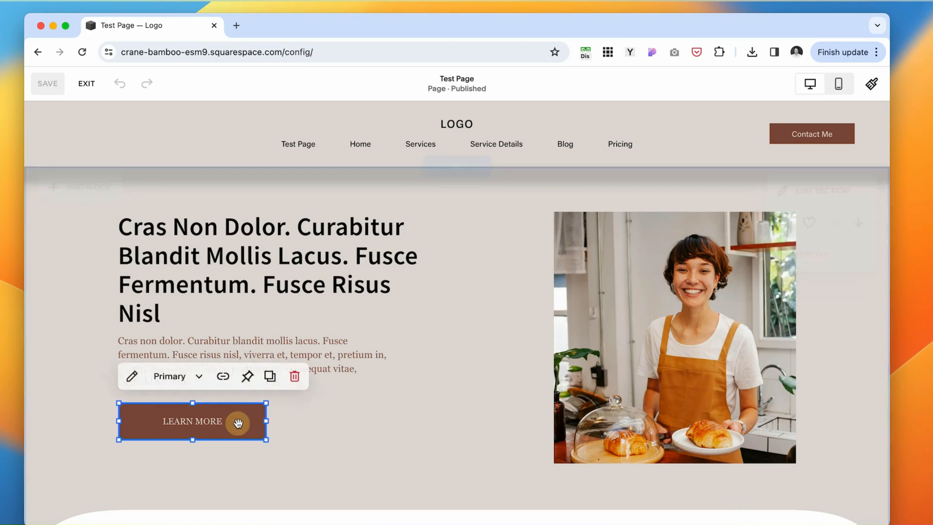
{"action": "left_click", "coordinate": [132, 377]}
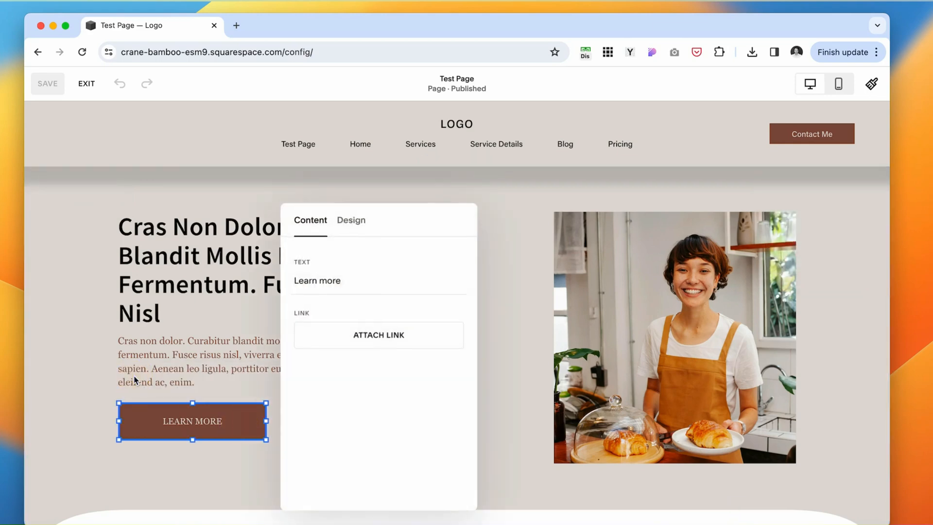
{"action": "left_click", "coordinate": [395, 340]}
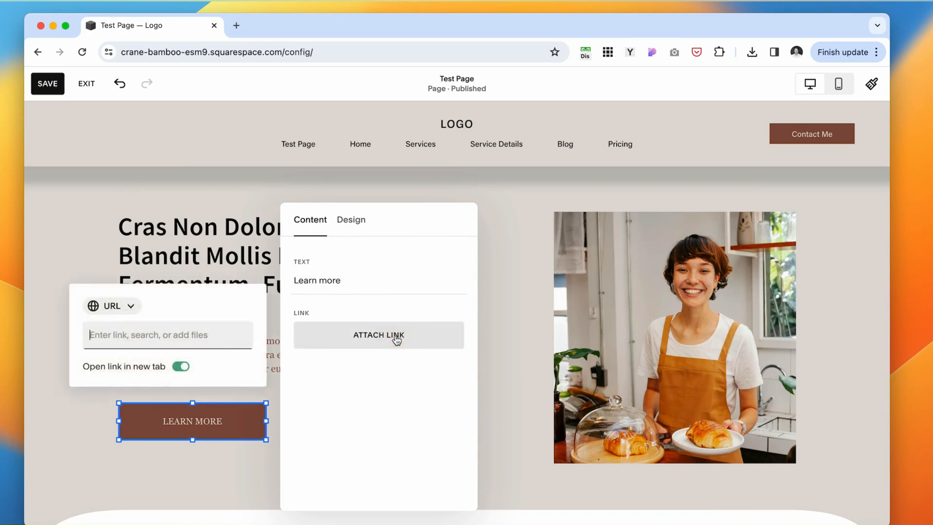
{"action": "left_click", "coordinate": [116, 334]}
{"action": "type", "text": "/"}
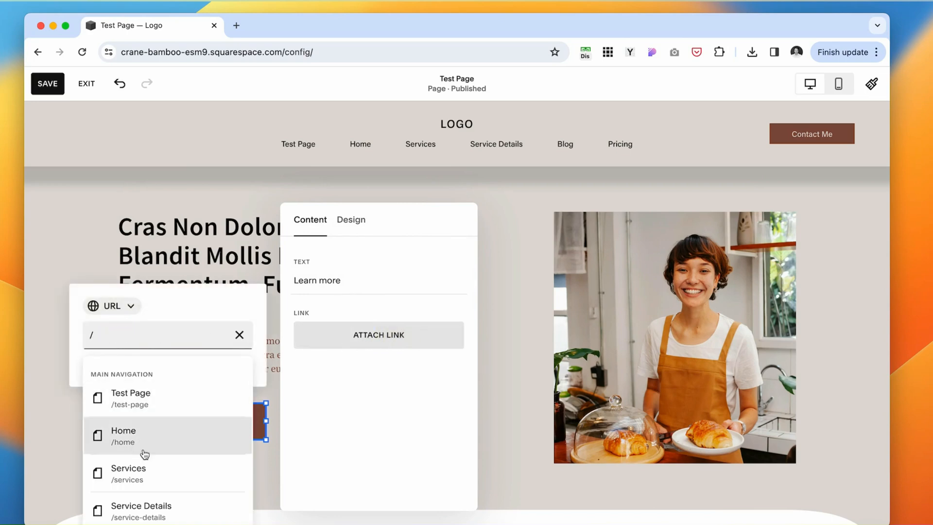
{"action": "scroll", "coordinate": [144, 454], "scroll_direction": "down", "scroll_amount": 5}
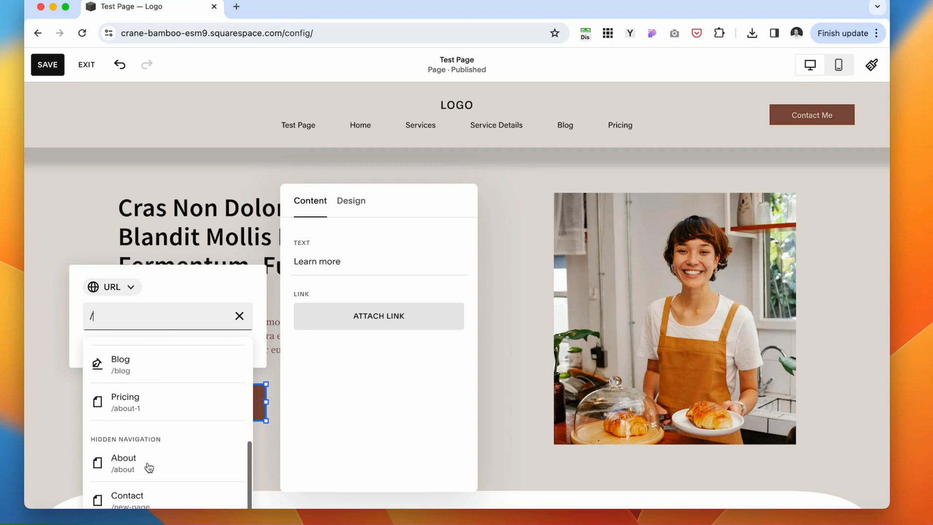
{"action": "scroll", "coordinate": [149, 467], "scroll_direction": "down", "scroll_amount": 1}
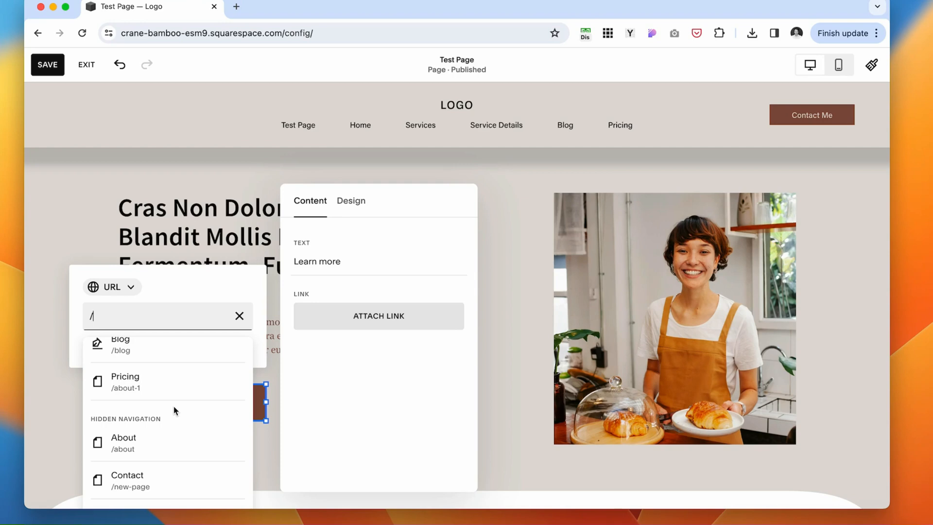
{"action": "scroll", "coordinate": [155, 379], "scroll_direction": "up", "scroll_amount": 5}
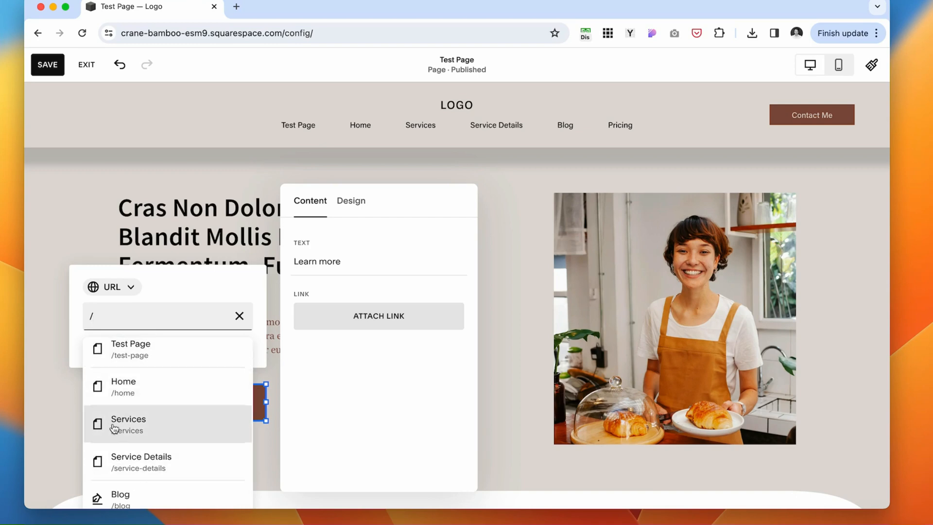
{"action": "scroll", "coordinate": [163, 437], "scroll_direction": "down", "scroll_amount": 5}
{"action": "left_click", "coordinate": [149, 484]}
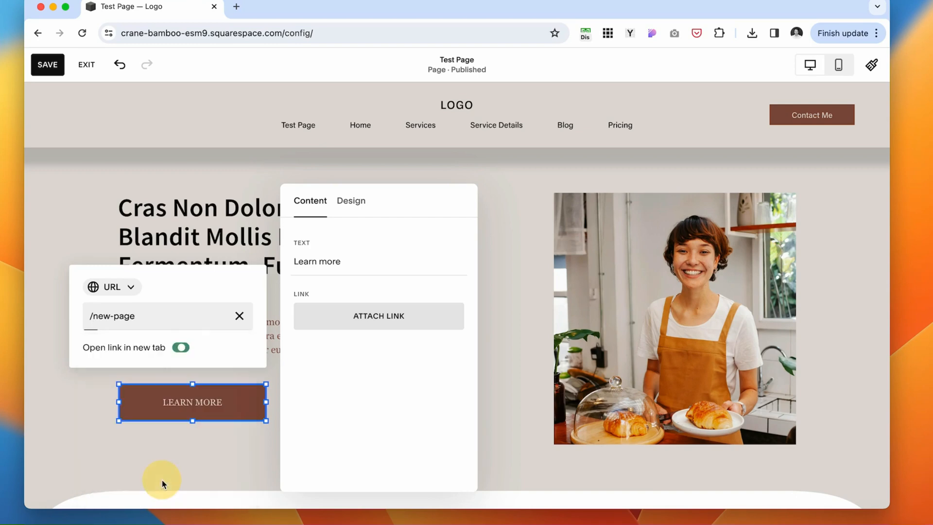
{"action": "left_click", "coordinate": [47, 67]}
{"action": "left_click", "coordinate": [87, 67]}
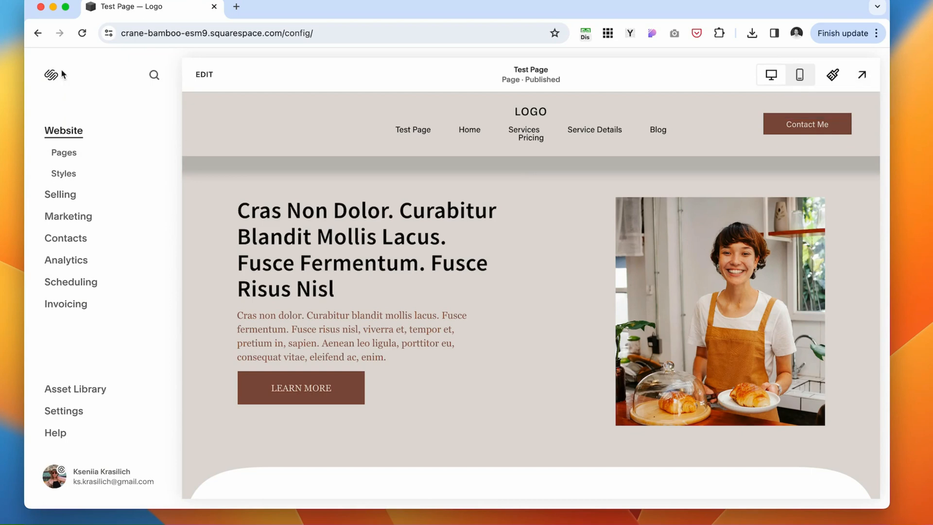
Preview the Test Page full screen, check the Learn More link in a new browser tab, and return to the Test Page.
{"action": "left_click", "coordinate": [863, 77]}
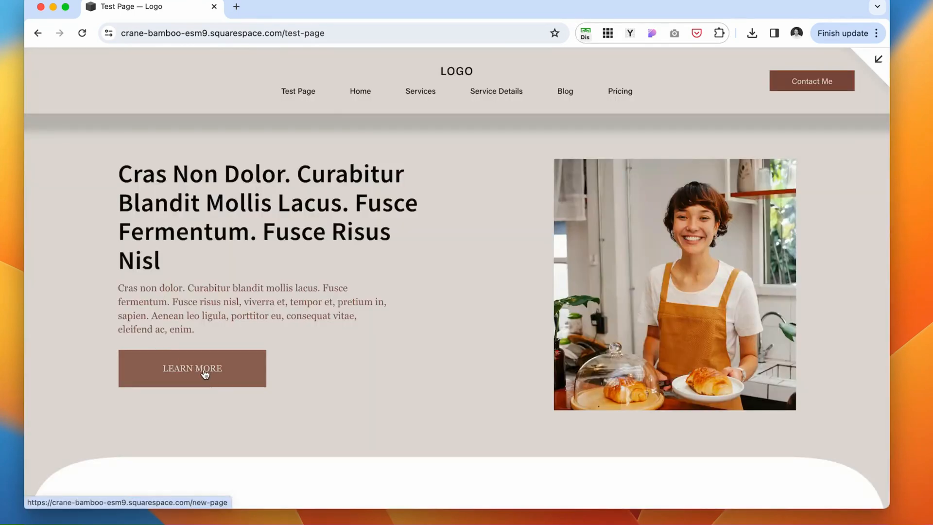
{"action": "right_click", "coordinate": [203, 369]}
{"action": "left_click", "coordinate": [239, 306]}
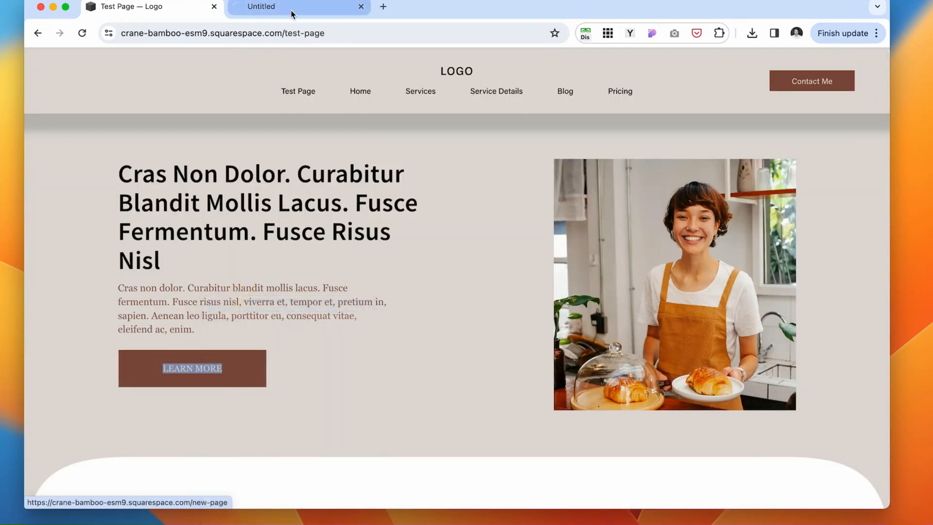
{"action": "left_click", "coordinate": [284, 8]}
{"action": "scroll", "coordinate": [524, 255], "scroll_direction": "down", "scroll_amount": 1}
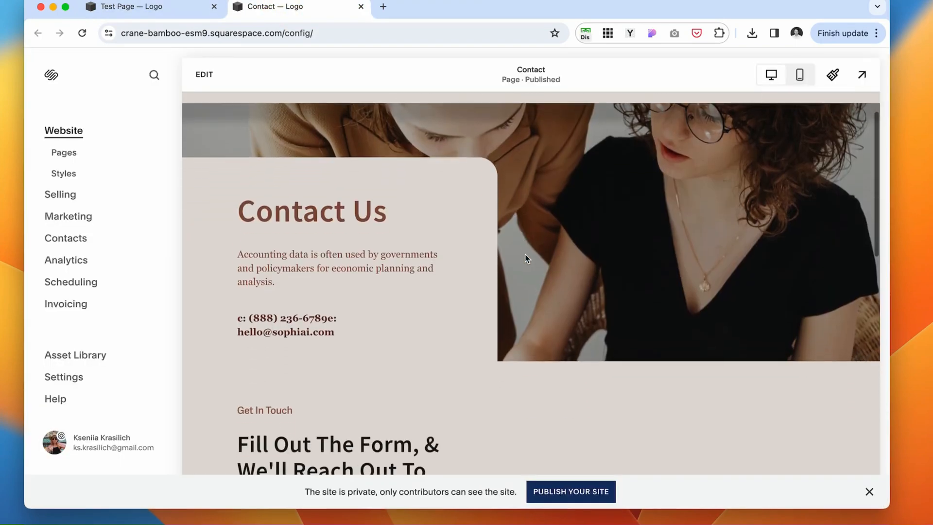
{"action": "scroll", "coordinate": [634, 262], "scroll_direction": "up", "scroll_amount": 2}
{"action": "left_click", "coordinate": [138, 6]}
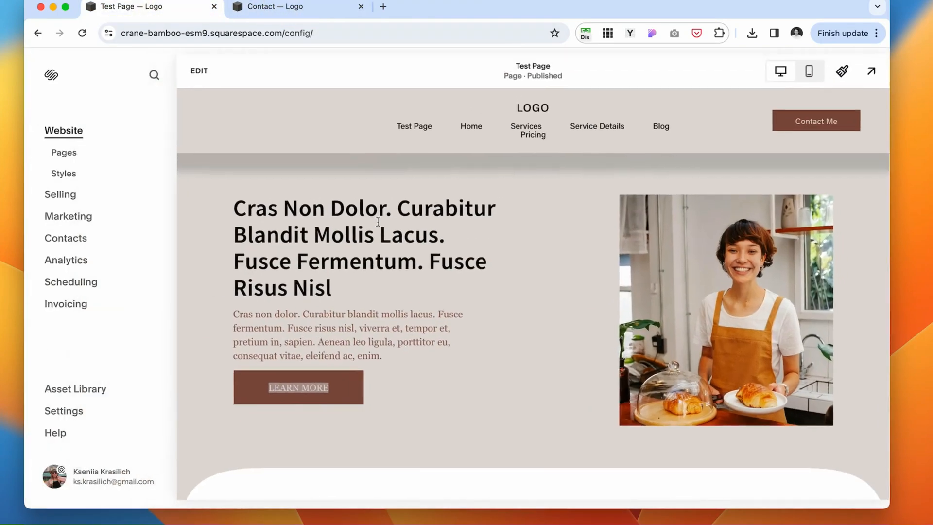
Link the words "Mollis Lacus" in the Test Page heading to the Services page (/services) and save.
{"action": "left_click", "coordinate": [204, 74]}
{"action": "left_click", "coordinate": [311, 242]}
{"action": "left_click", "coordinate": [311, 242]}
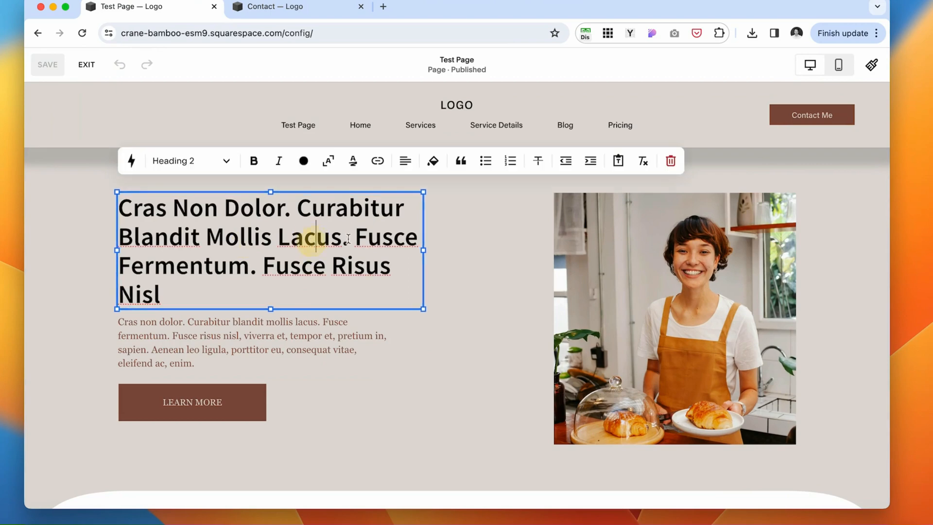
{"action": "left_click_drag", "start_coordinate": [311, 242], "coordinate": [206, 235]}
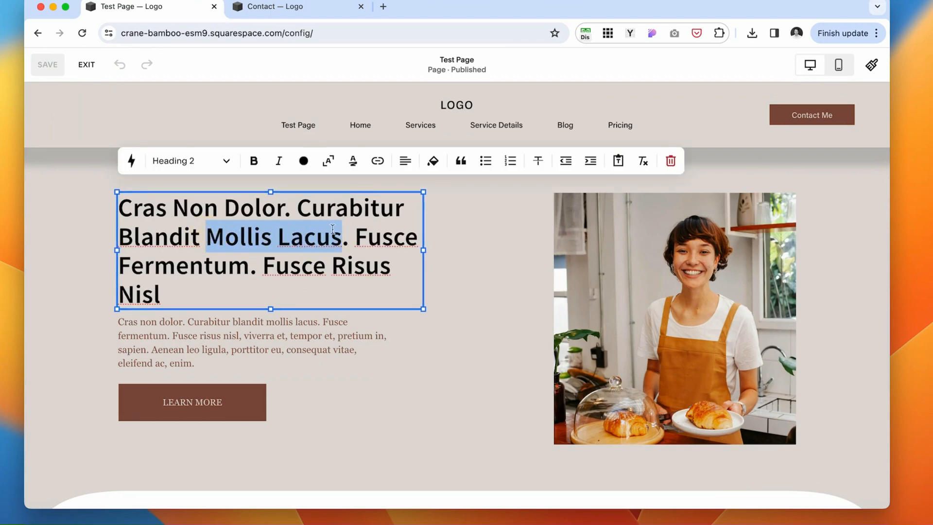
{"action": "left_click", "coordinate": [378, 162]}
{"action": "left_click", "coordinate": [311, 224]}
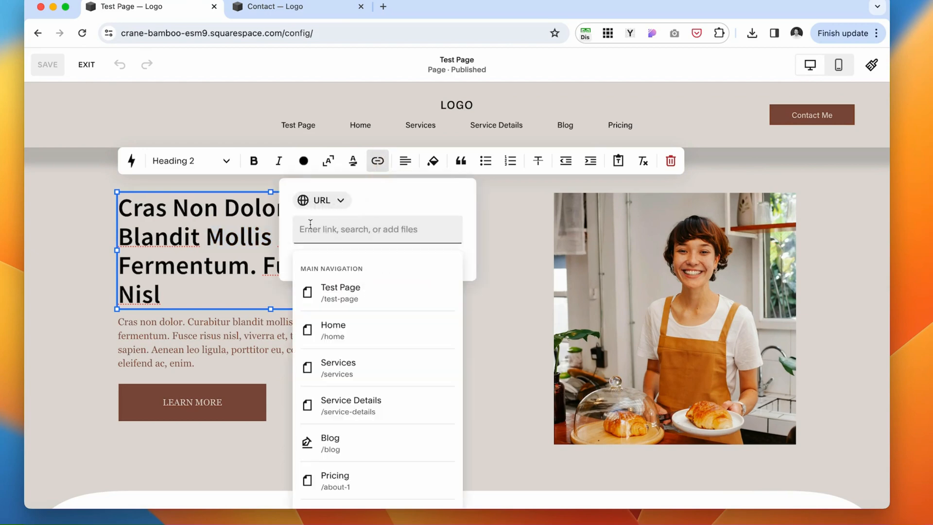
{"action": "type", "text": "/"}
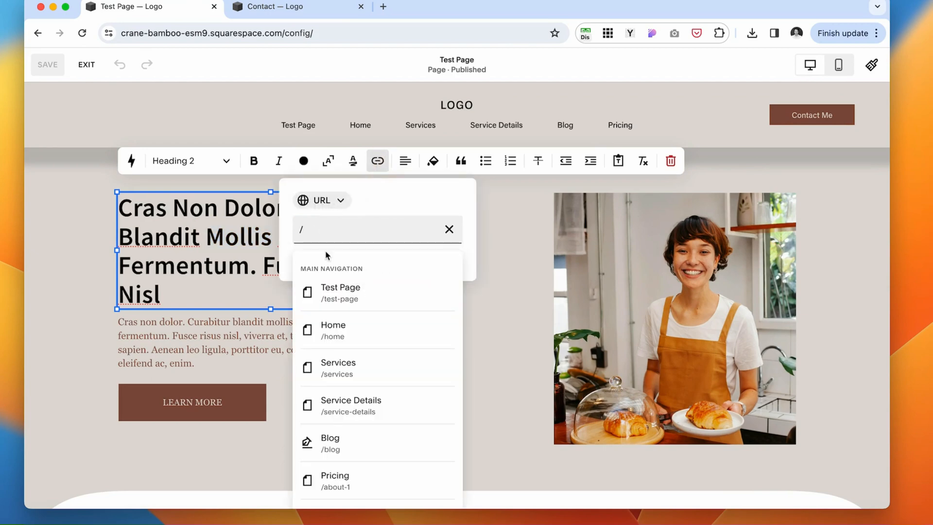
{"action": "left_click", "coordinate": [384, 370]}
{"action": "left_click", "coordinate": [468, 385]}
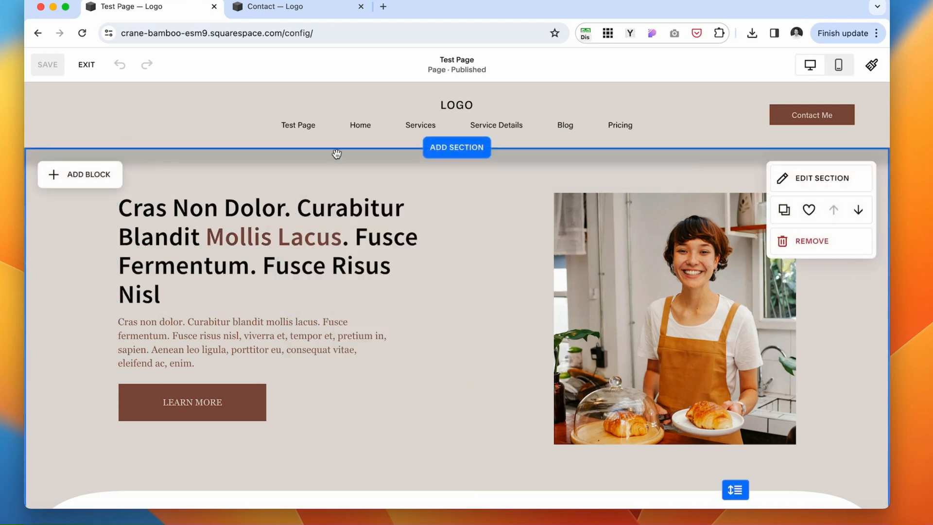
{"action": "left_click", "coordinate": [48, 65]}
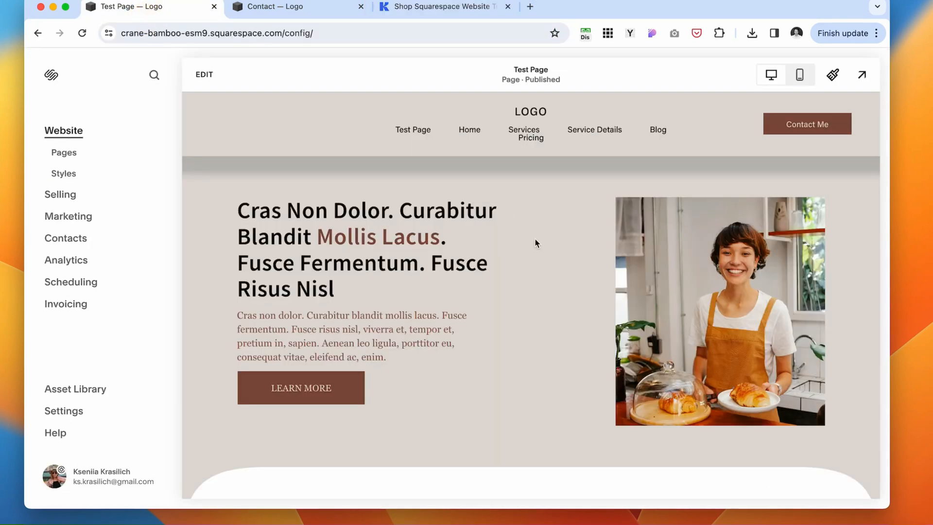
Switch to the browser tab with the Squarespace website templates shop and copy the site's address.
{"action": "left_click", "coordinate": [398, 7]}
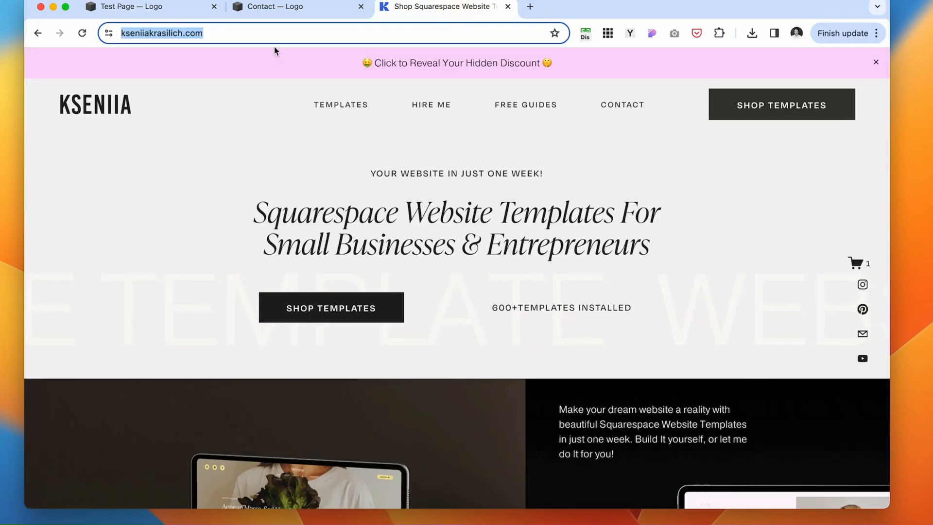
{"action": "left_click", "coordinate": [245, 35]}
{"action": "key", "text": "super+c"}
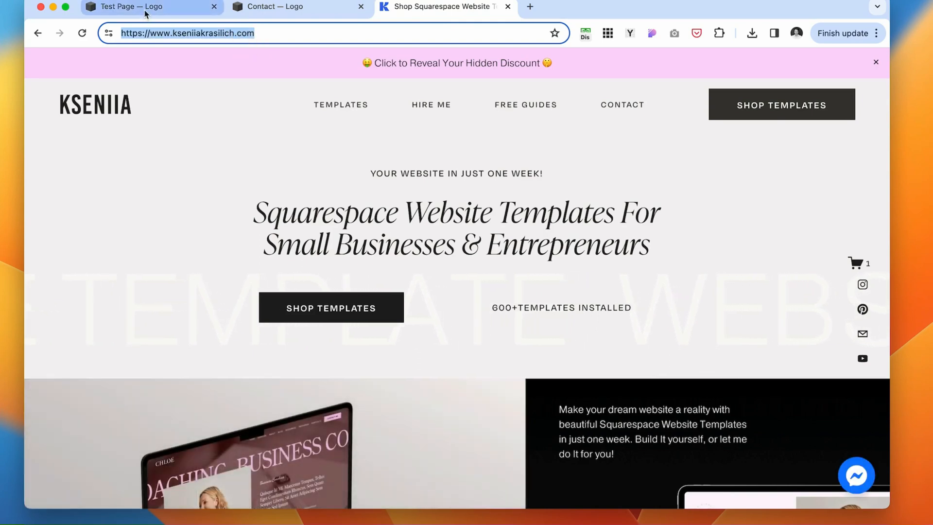
Replace the Services link on "Mollis Lacus" in the Test Page heading with the copied website address and test the saved link.
{"action": "left_click", "coordinate": [146, 10]}
{"action": "left_click", "coordinate": [204, 74]}
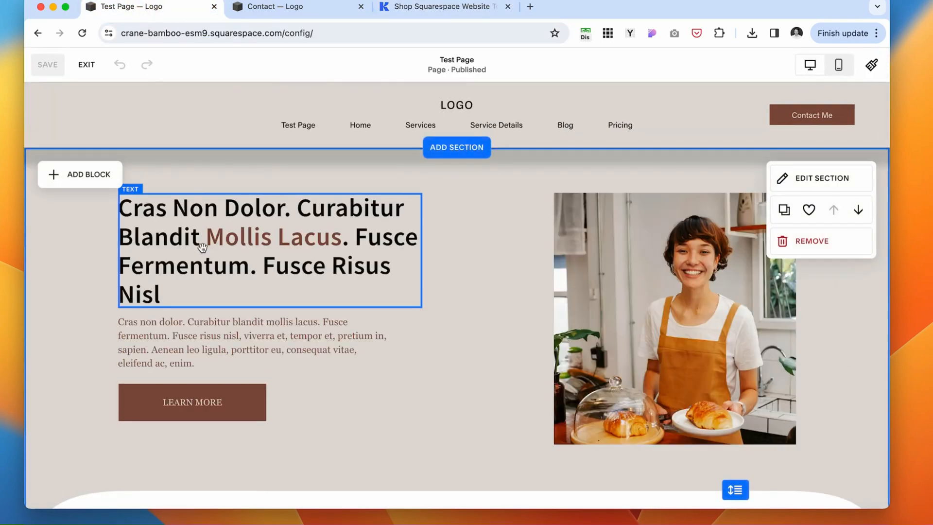
{"action": "left_click", "coordinate": [270, 243]}
{"action": "left_click_drag", "start_coordinate": [339, 235], "coordinate": [206, 237]}
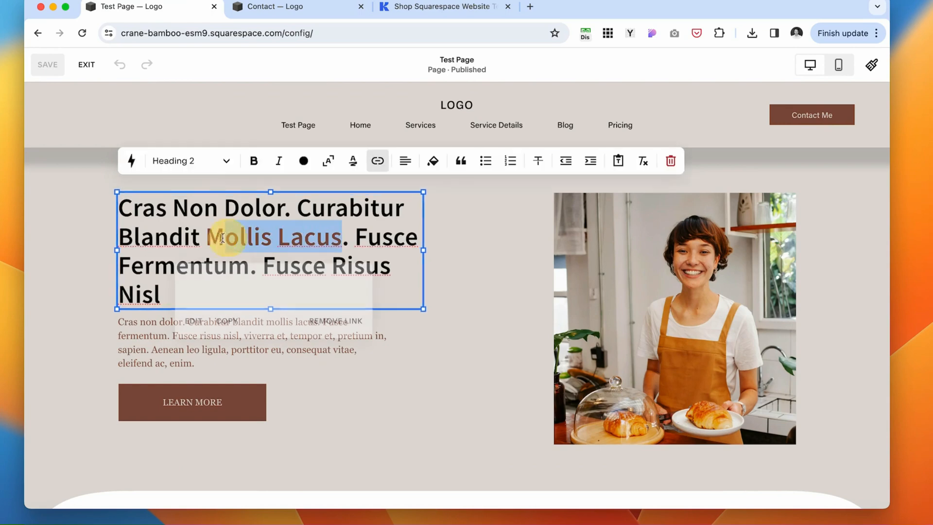
{"action": "left_click", "coordinate": [193, 321]}
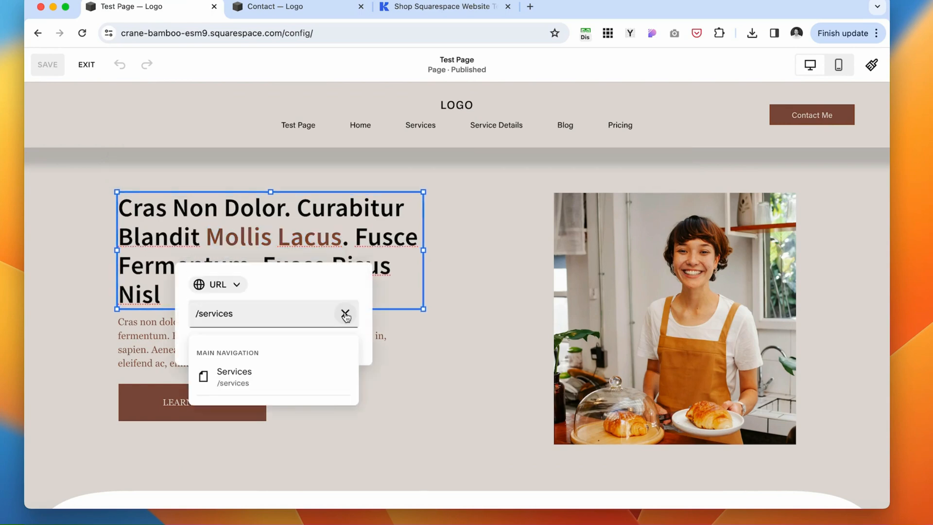
{"action": "left_click", "coordinate": [347, 312]}
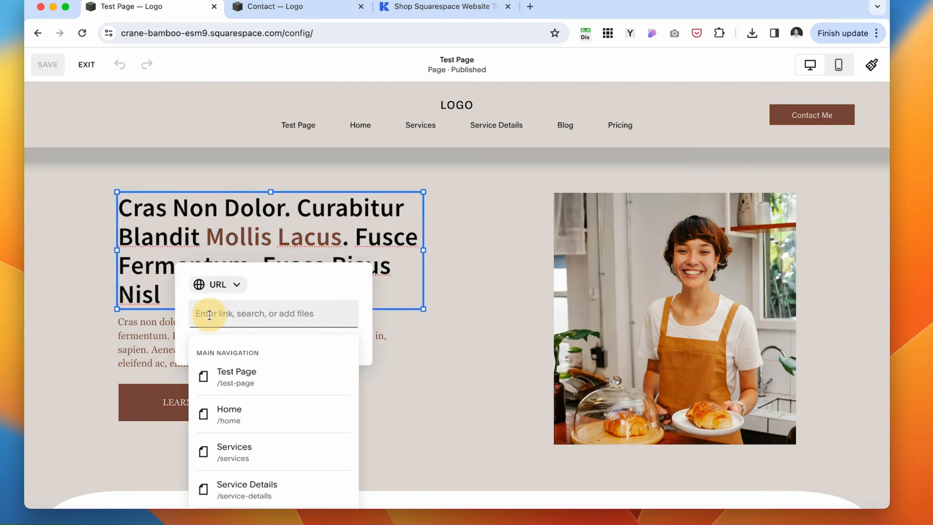
{"action": "key", "text": "super+v"}
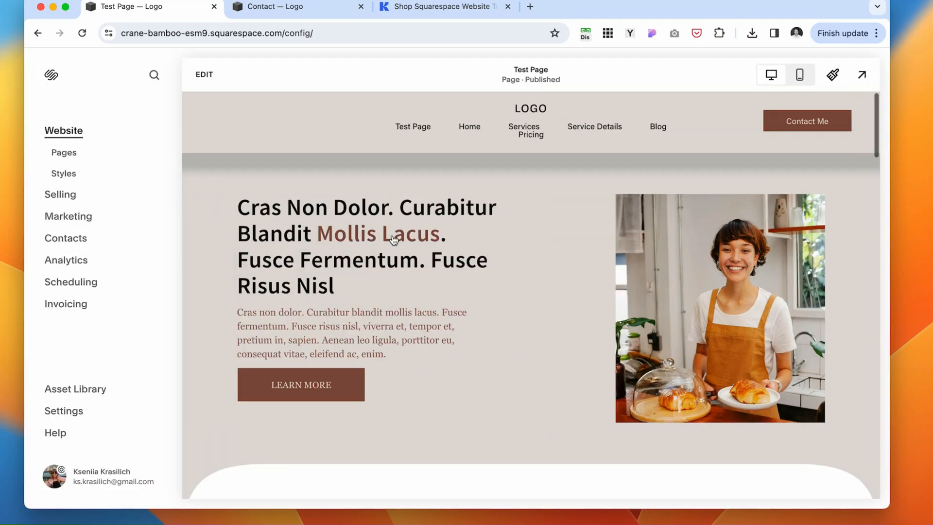
{"action": "left_click", "coordinate": [393, 238]}
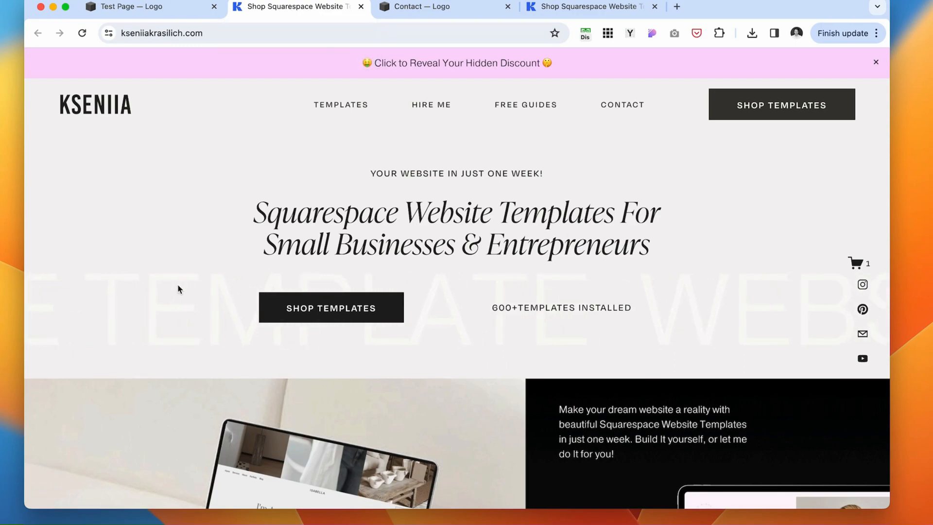
{"action": "scroll", "coordinate": [178, 290], "scroll_direction": "down", "scroll_amount": 6}
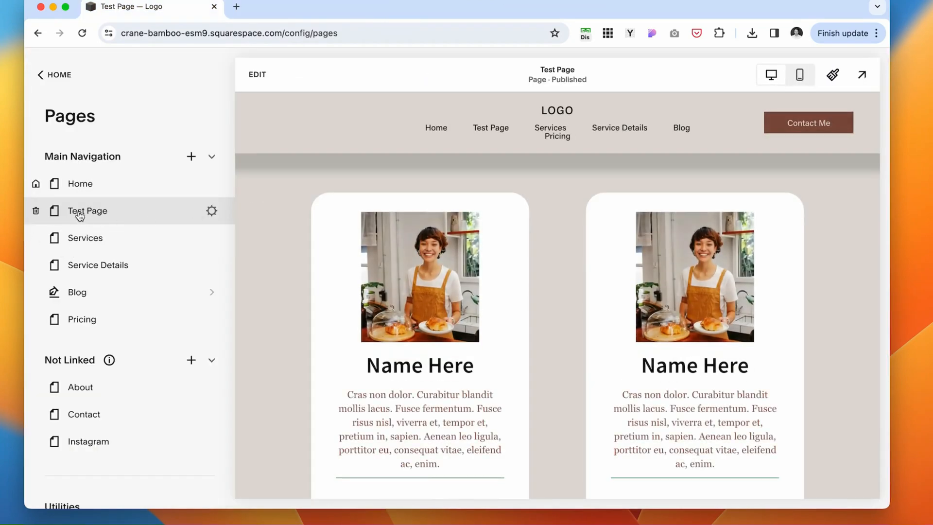
Duplicate the Test Page from its page settings.
{"action": "left_click", "coordinate": [211, 212]}
{"action": "scroll", "coordinate": [481, 313], "scroll_direction": "down", "scroll_amount": 3}
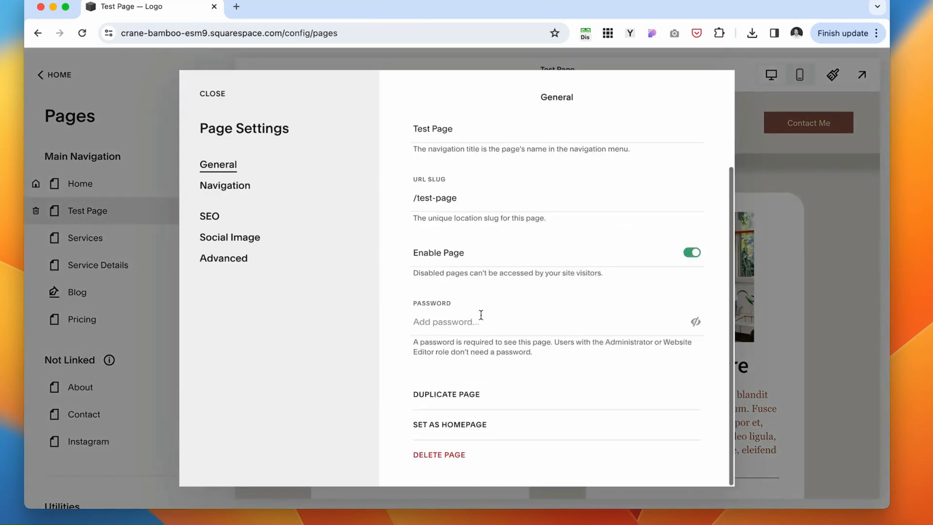
{"action": "left_click", "coordinate": [481, 394]}
{"action": "left_click", "coordinate": [530, 312]}
Rename the duplicated page in the Not Linked section as "Rename Here".
{"action": "double_click", "coordinate": [153, 387]}
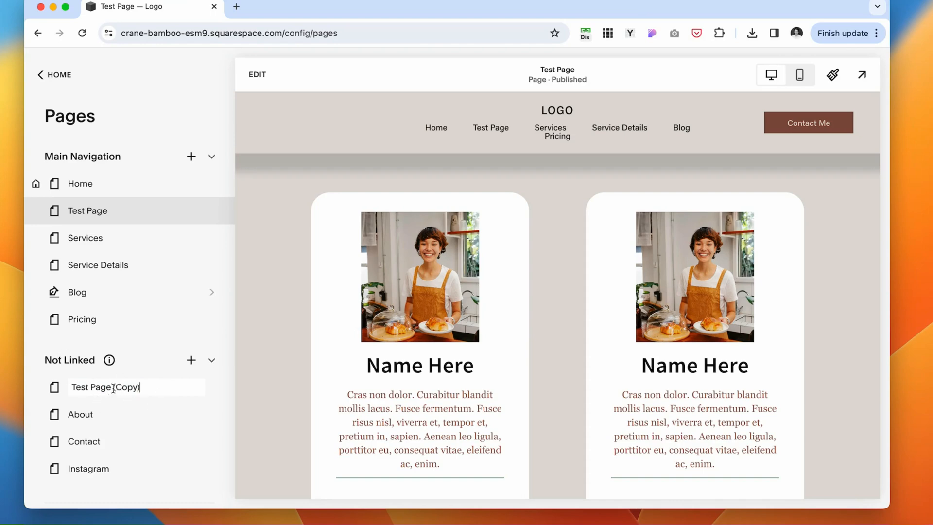
{"action": "left_click_drag", "start_coordinate": [149, 388], "coordinate": [65, 395]}
{"action": "type", "text": "Rename Here"}
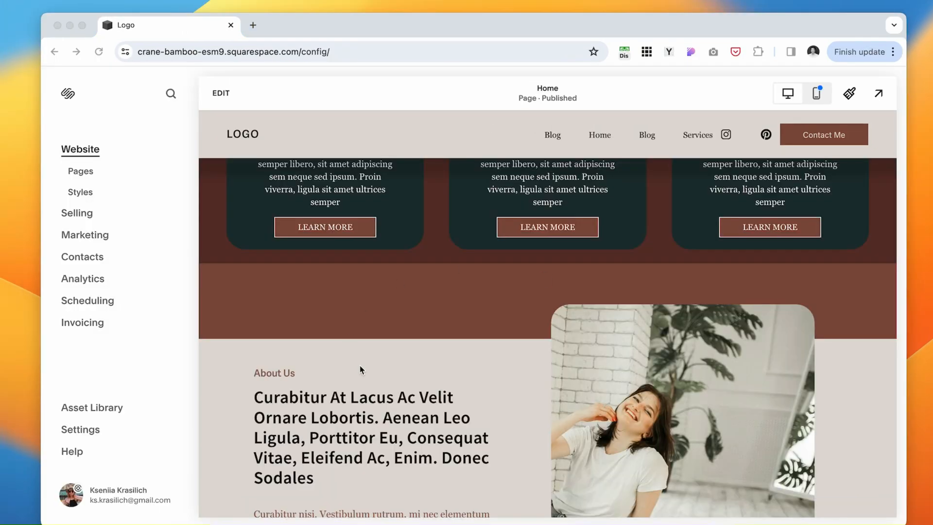
Return to the start of the Home page and select the site's full web address in the browser.
{"action": "scroll", "coordinate": [361, 370], "scroll_direction": "up", "scroll_amount": 15}
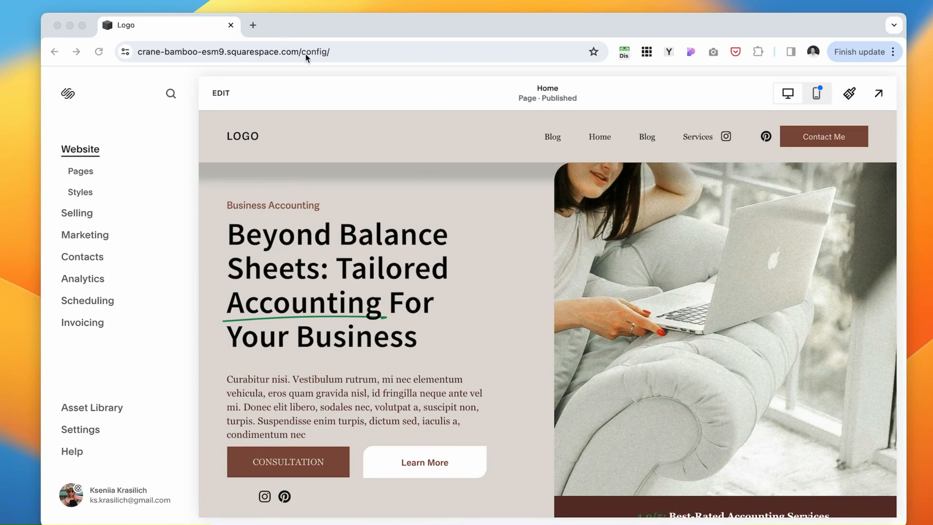
{"action": "left_click", "coordinate": [350, 53]}
{"action": "left_click_drag", "start_coordinate": [357, 54], "coordinate": [141, 51]}
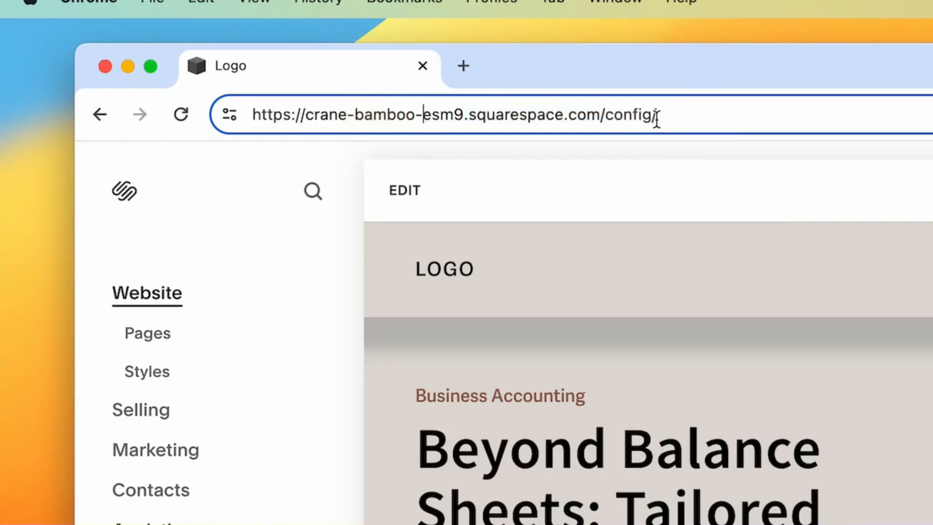
{"action": "left_click_drag", "start_coordinate": [259, 115], "coordinate": [238, 117]}
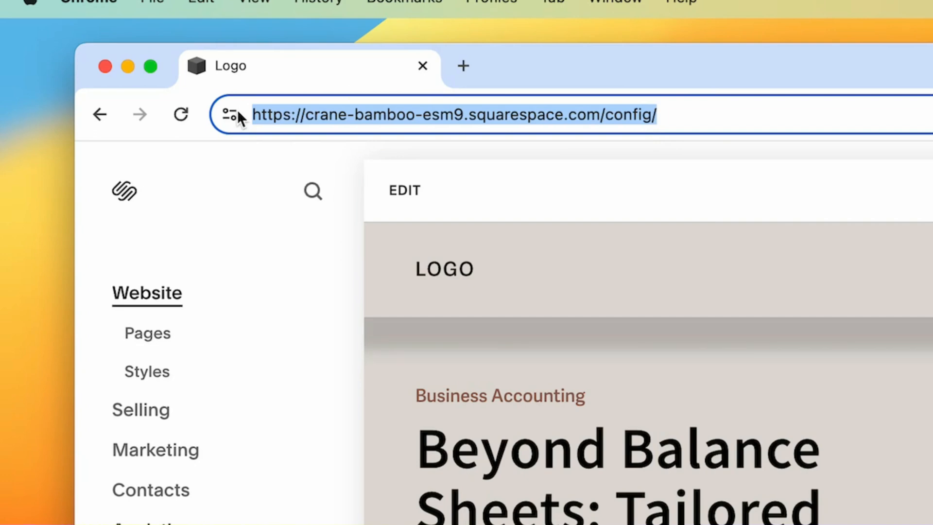
Change the site ID of the built-in Squarespace domain to "my-name-here" and check the site's new web address.
{"action": "left_click", "coordinate": [383, 120]}
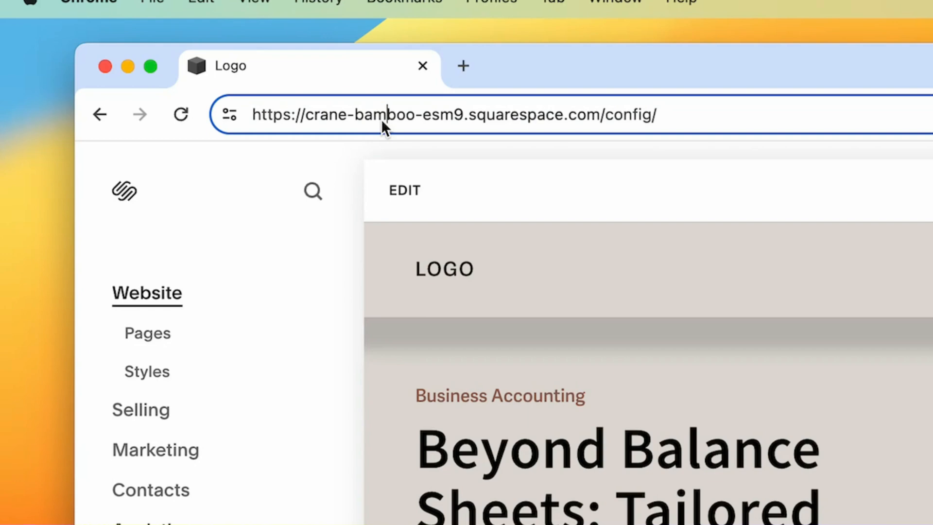
{"action": "left_click_drag", "start_coordinate": [444, 105], "coordinate": [258, 115]}
{"action": "left_click", "coordinate": [94, 450]}
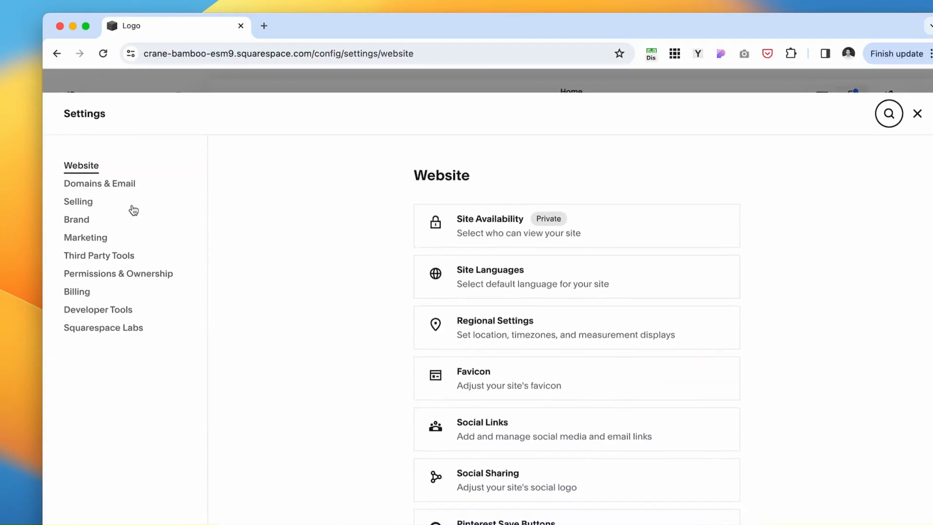
{"action": "left_click", "coordinate": [109, 181]}
{"action": "left_click", "coordinate": [513, 214]}
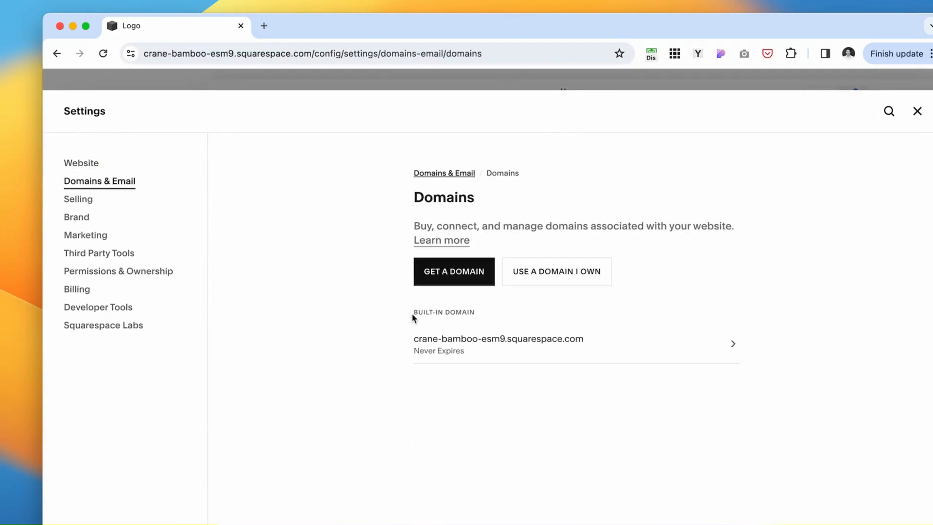
{"action": "left_click", "coordinate": [516, 340]}
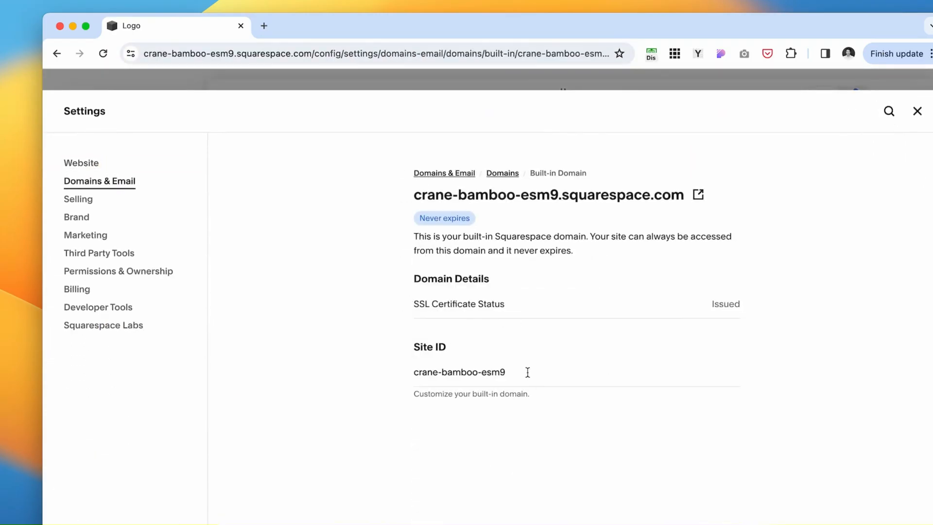
{"action": "left_click_drag", "start_coordinate": [528, 372], "coordinate": [375, 371]}
{"action": "type", "text": "my-name-here"}
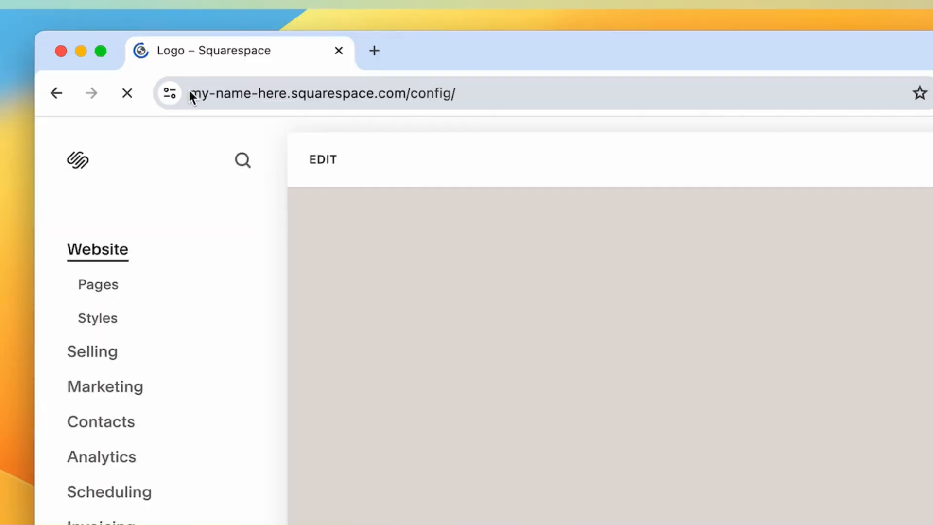
{"action": "left_click", "coordinate": [278, 54]}
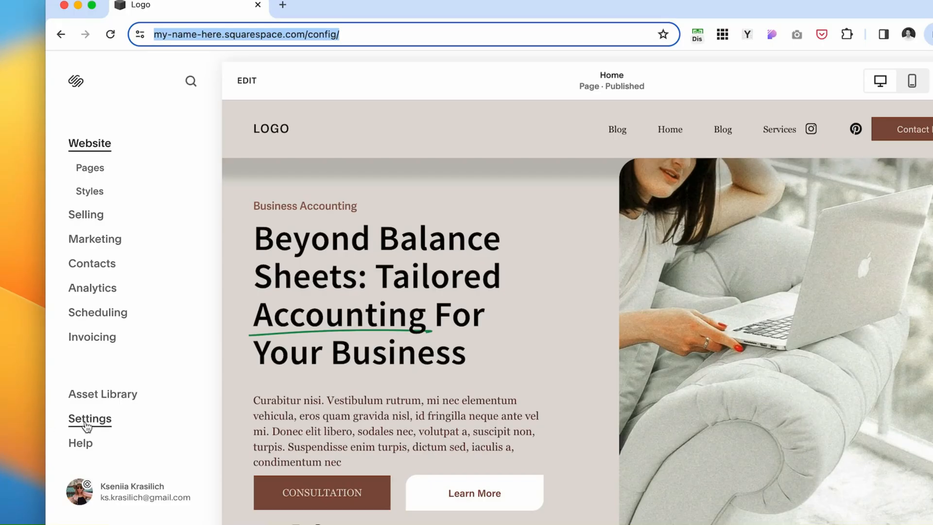
Review the subscription plans and their features from the website billing settings, then return to the billing page.
{"action": "left_click", "coordinate": [100, 524]}
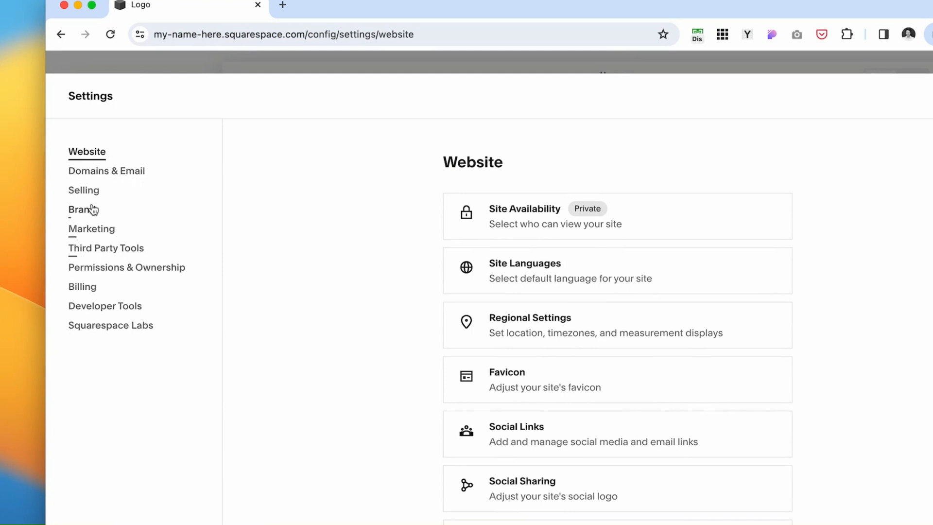
{"action": "left_click", "coordinate": [83, 286]}
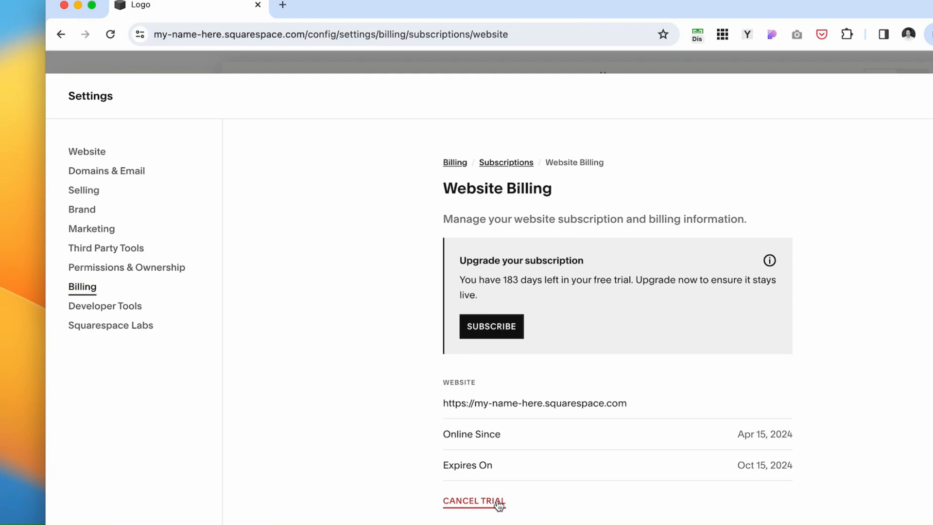
{"action": "left_click", "coordinate": [502, 329]}
{"action": "scroll", "coordinate": [680, 413], "scroll_direction": "down", "scroll_amount": 3}
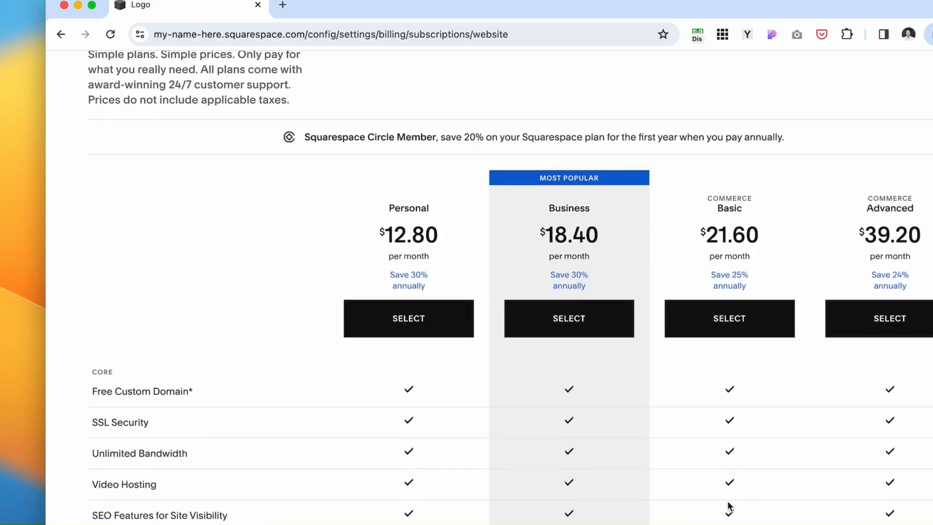
{"action": "scroll", "coordinate": [731, 507], "scroll_direction": "down", "scroll_amount": 3}
{"action": "scroll", "coordinate": [430, 434], "scroll_direction": "up", "scroll_amount": 5}
{"action": "left_click", "coordinate": [930, 80]}
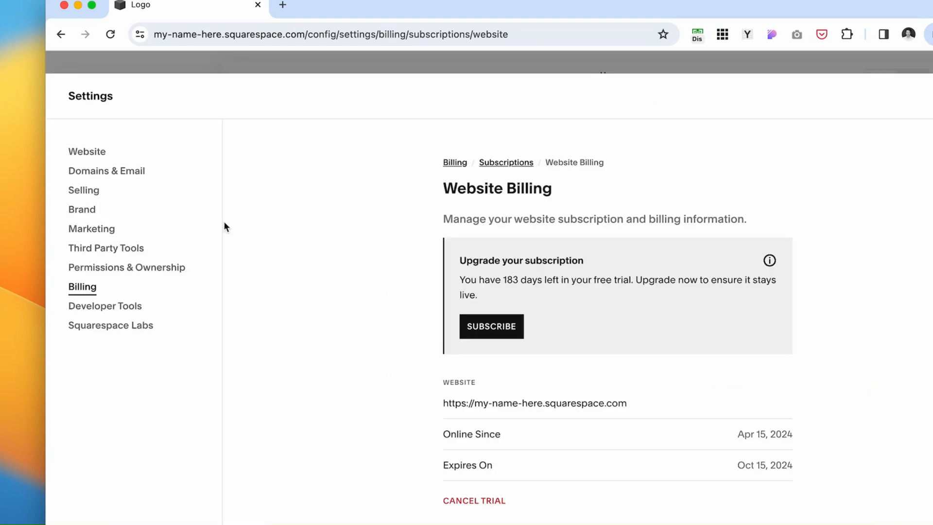
Search for a new domain with the keyword "photography" in the domain settings and browse the offers.
{"action": "left_click", "coordinate": [128, 173]}
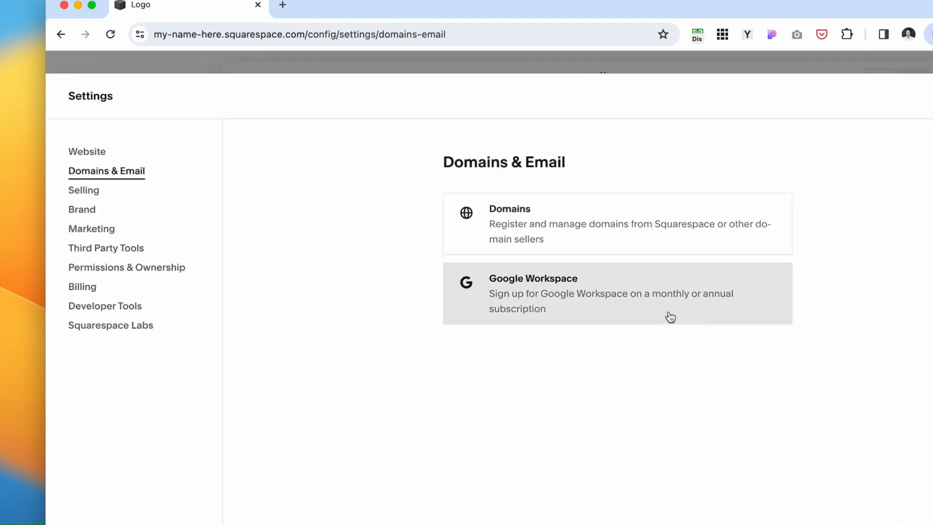
{"action": "left_click", "coordinate": [568, 223]}
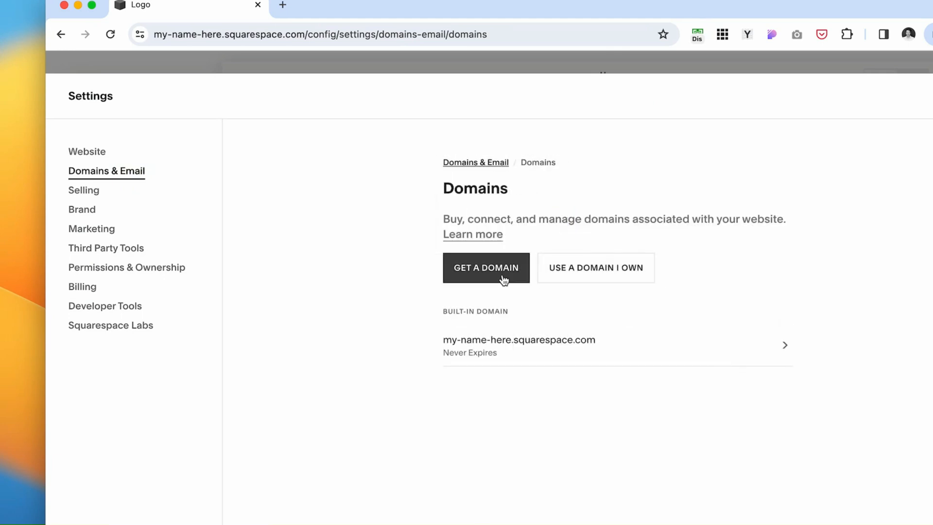
{"action": "left_click", "coordinate": [504, 280]}
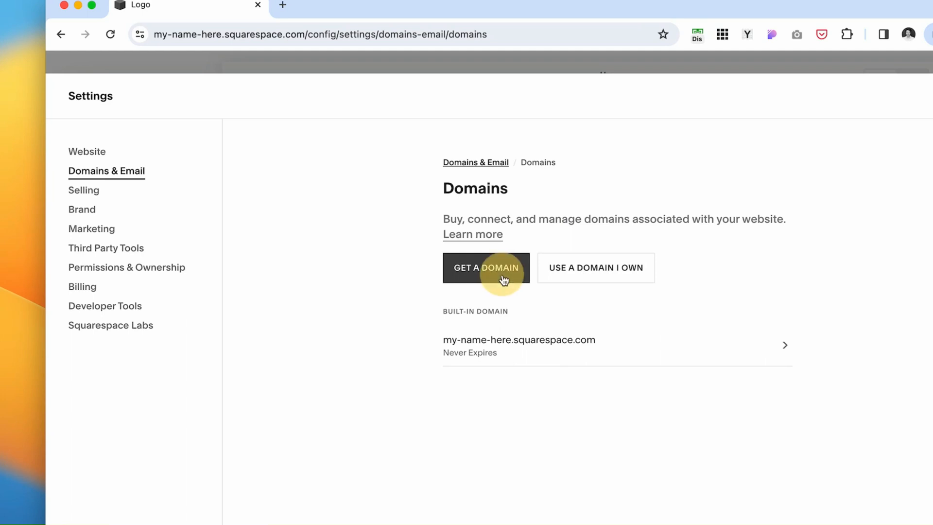
{"action": "type", "text": "photography"}
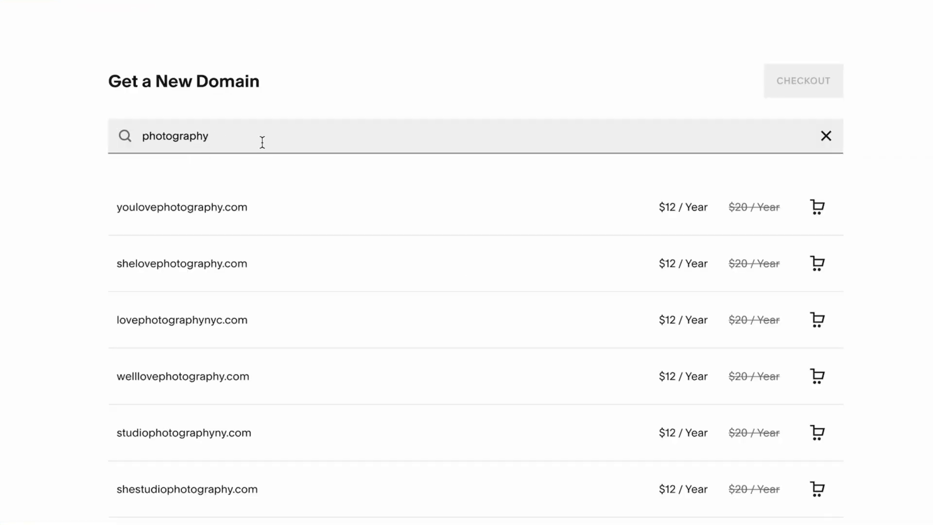
{"action": "scroll", "coordinate": [293, 421], "scroll_direction": "down", "scroll_amount": 2}
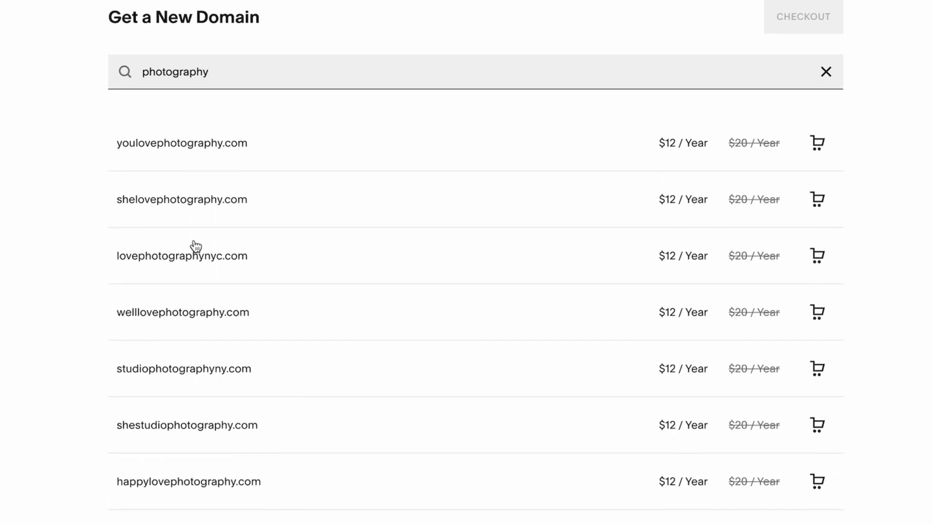
{"action": "scroll", "coordinate": [509, 342], "scroll_direction": "up", "scroll_amount": 2}
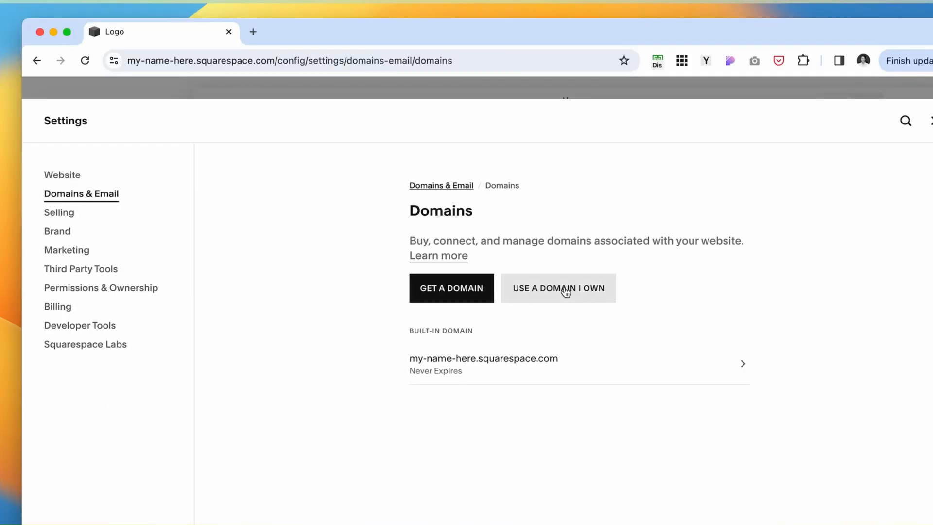
Enter the owner's existing domain name as a domain to use with the site.
{"action": "left_click", "coordinate": [575, 293]}
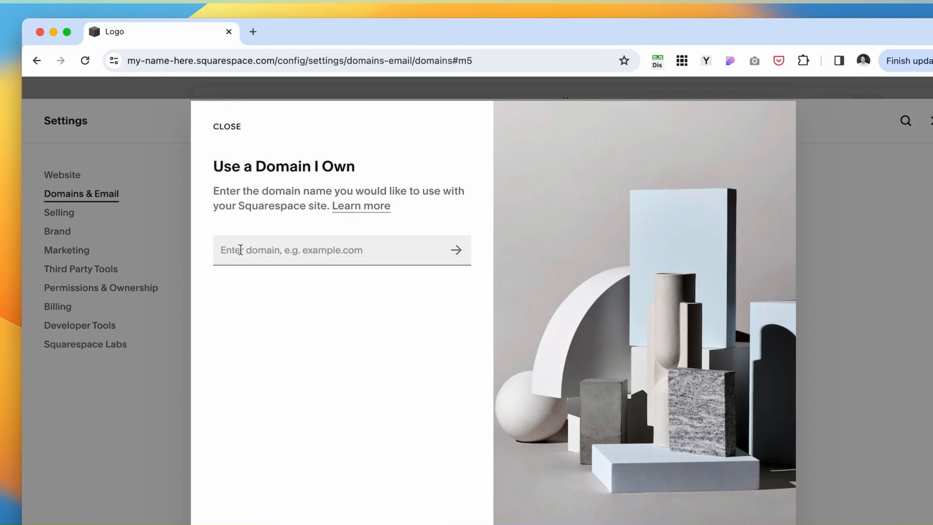
{"action": "left_click", "coordinate": [240, 250]}
{"action": "type", "text": "kseniiakrasilich.com"}
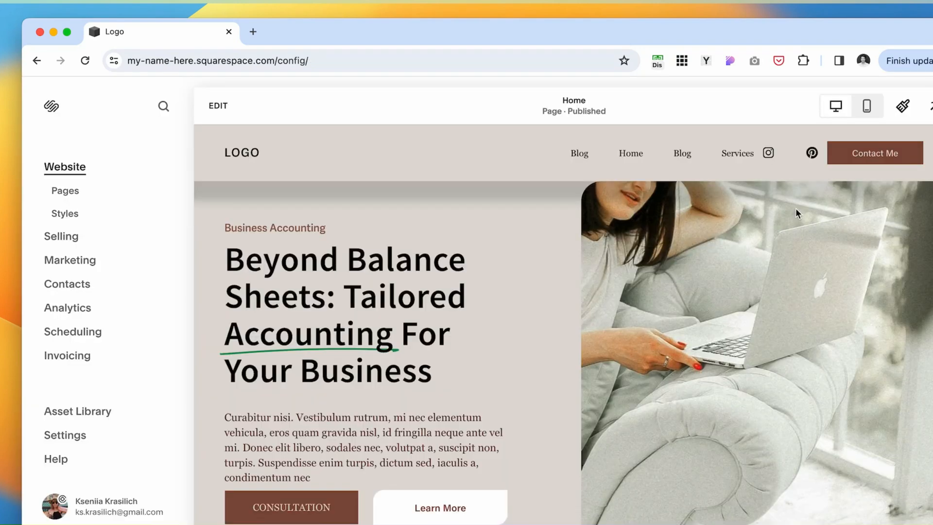
Try to set the site availability to Public in the website settings.
{"action": "left_click", "coordinate": [68, 438]}
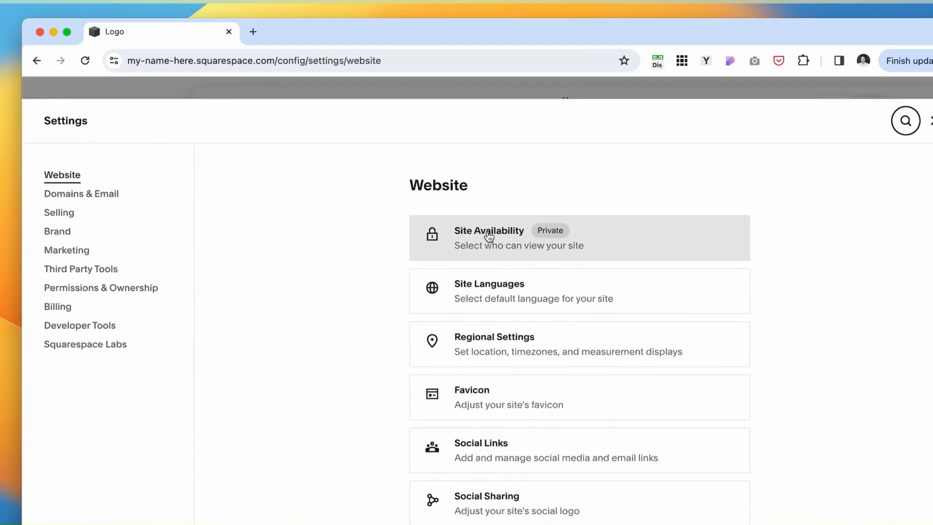
{"action": "left_click", "coordinate": [487, 232]}
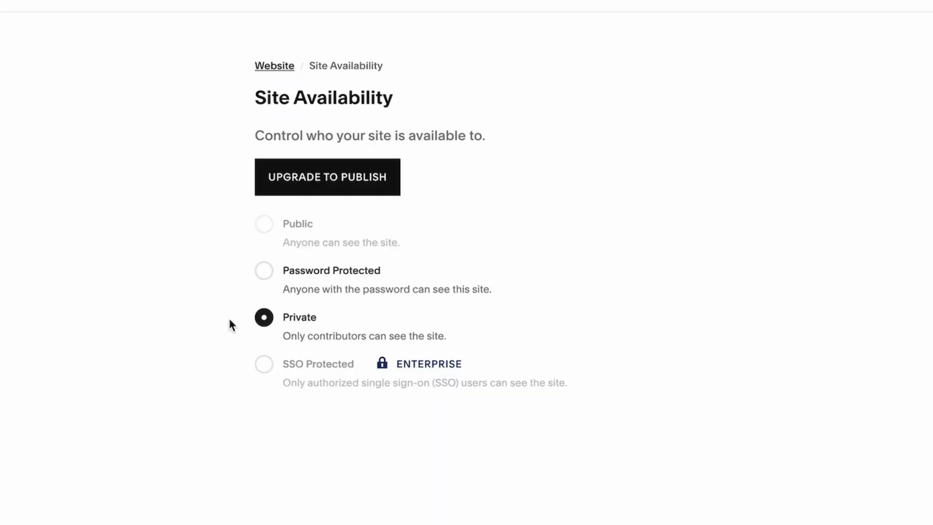
{"action": "left_click", "coordinate": [265, 225]}
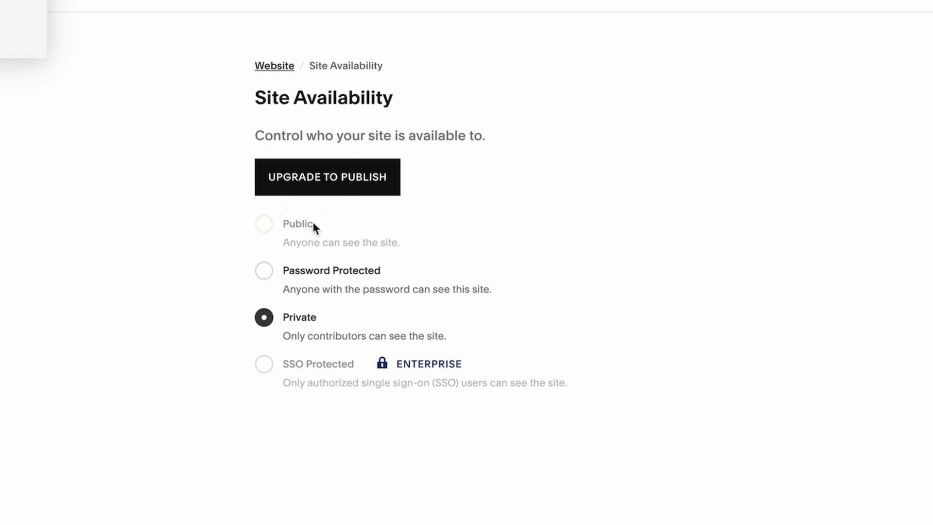
{"action": "double_click", "coordinate": [268, 224]}
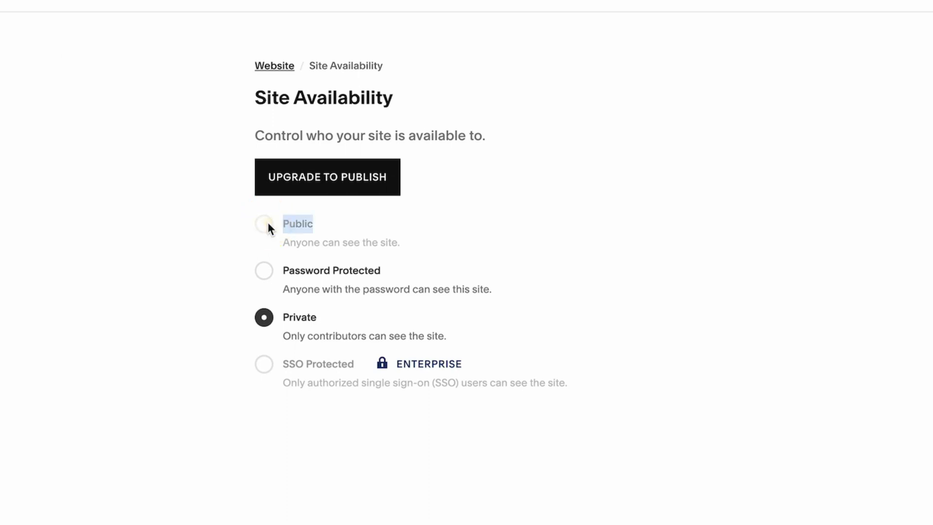